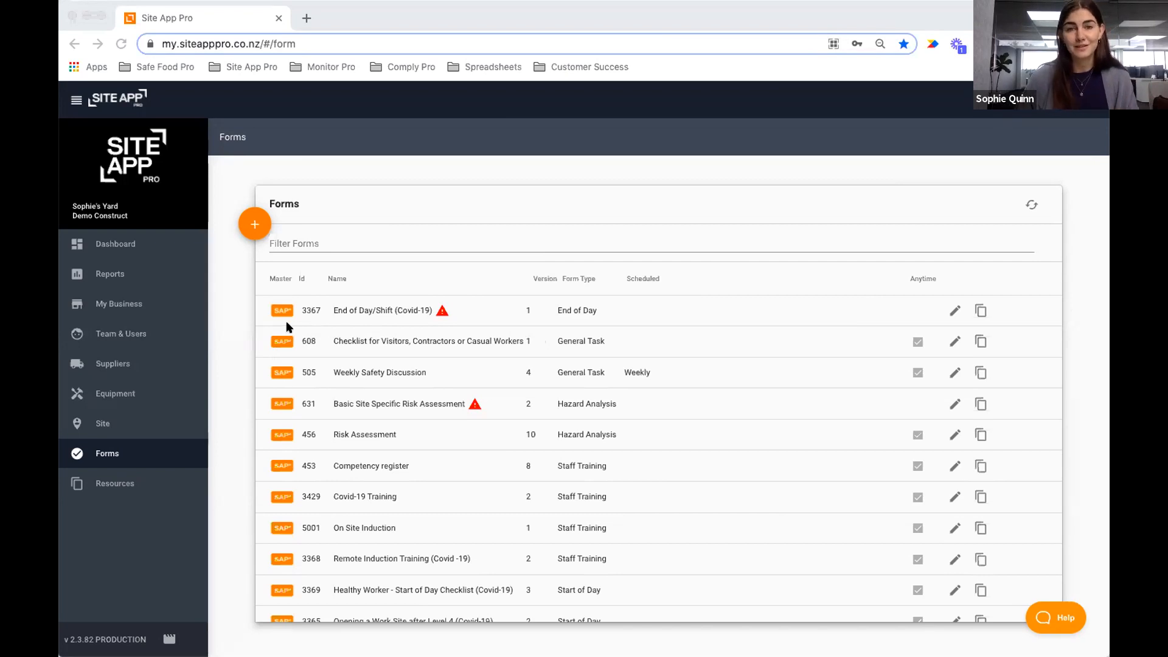
Sort the forms list by Scheduled, descending, and highlight Pre Start's 7:00 AM start time.
{"action": "scroll", "coordinate": [285, 319], "scroll_direction": "down", "scroll_amount": 1}
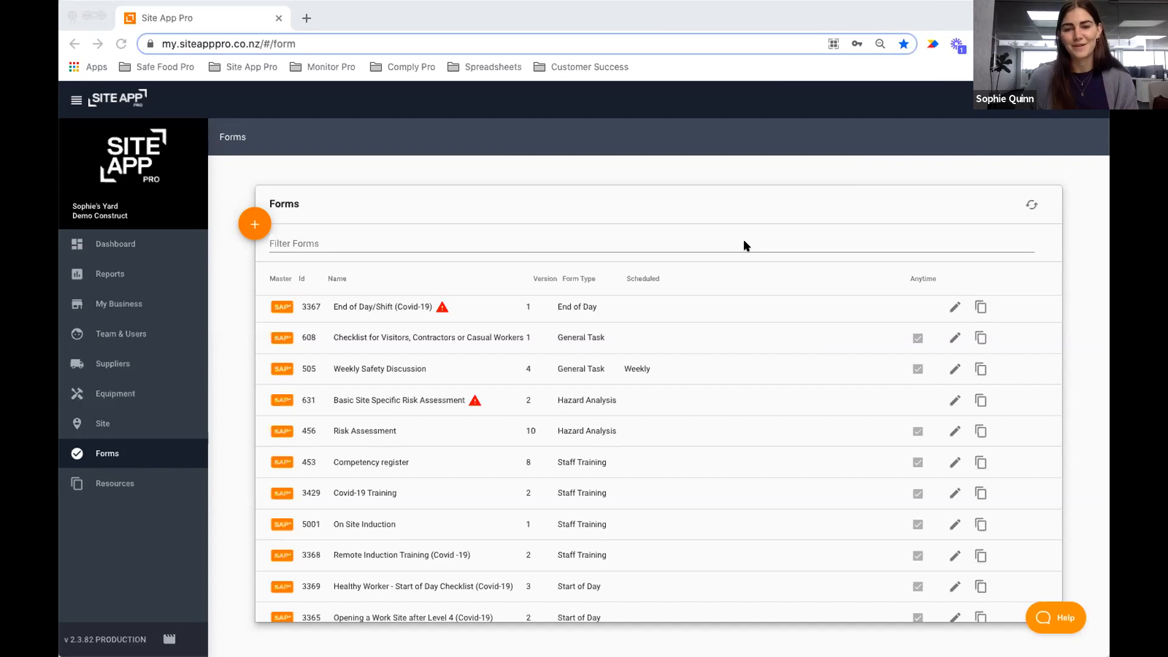
{"action": "scroll", "coordinate": [646, 343], "scroll_direction": "up", "scroll_amount": 1}
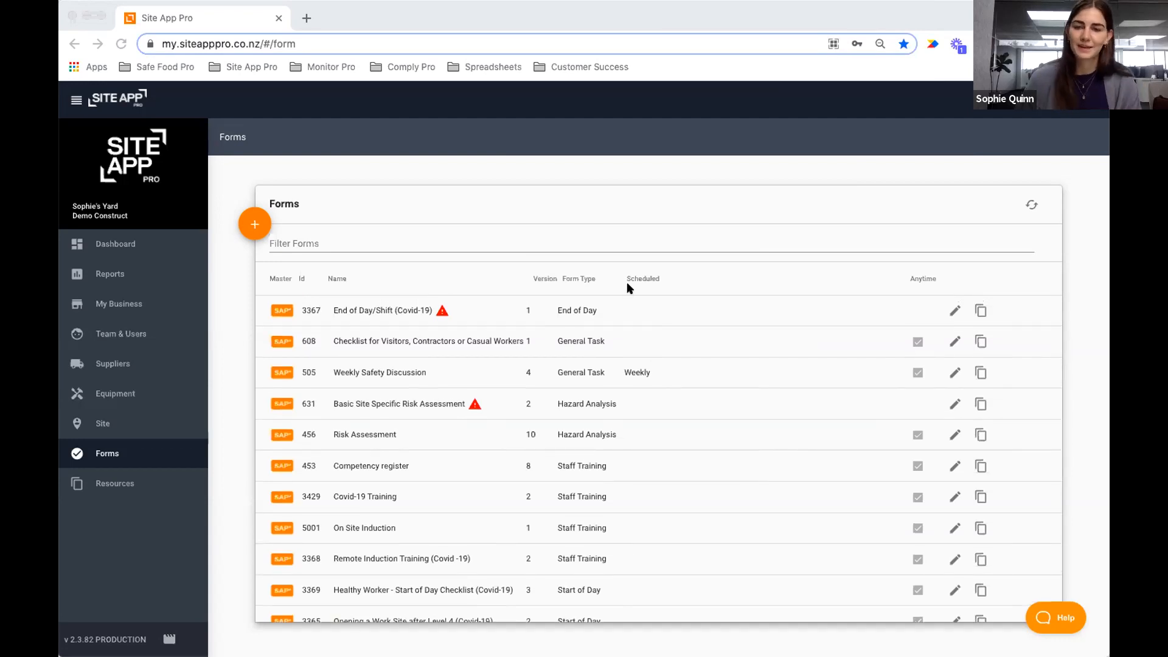
{"action": "left_click", "coordinate": [648, 281]}
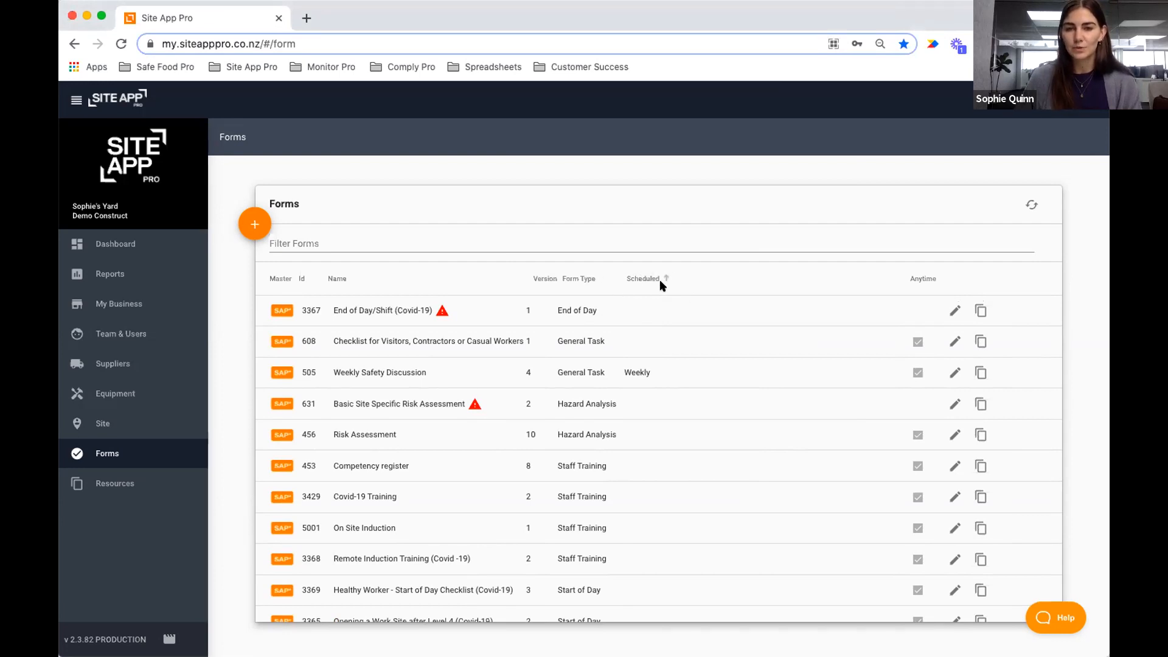
{"action": "left_click", "coordinate": [651, 279]}
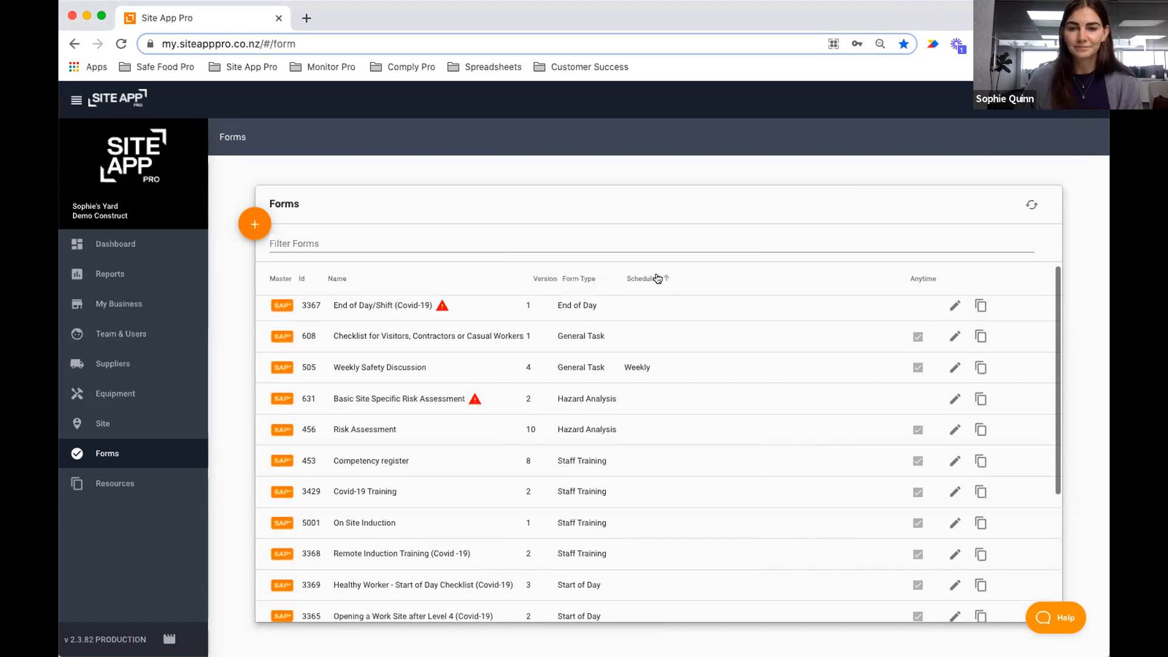
{"action": "left_click", "coordinate": [657, 279]}
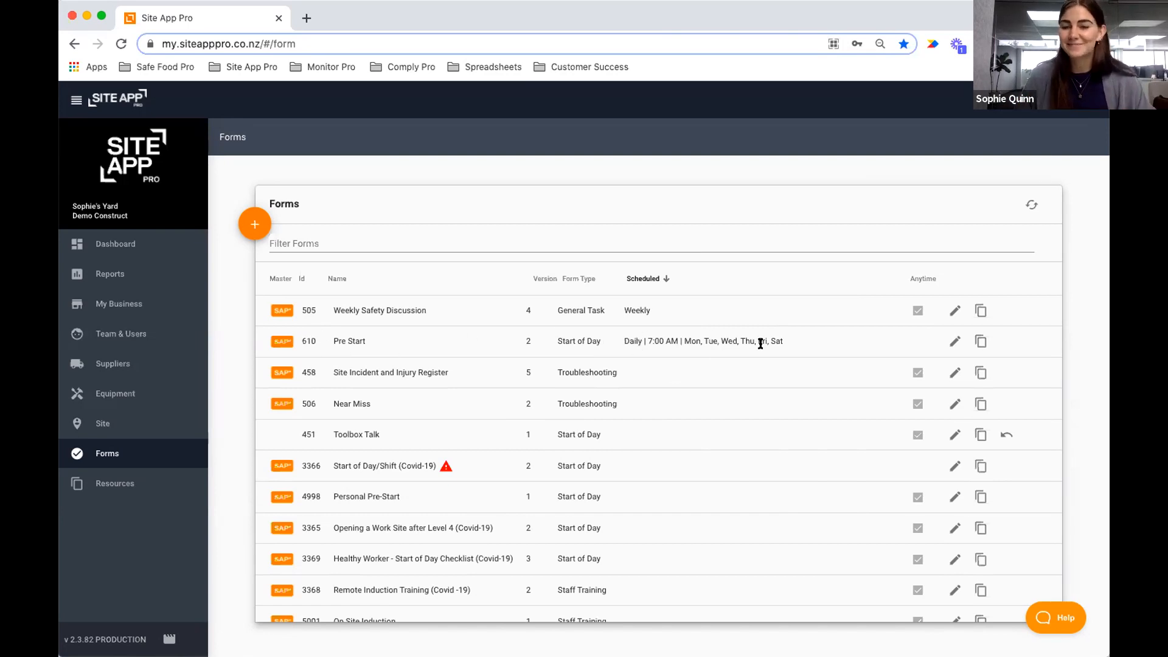
{"action": "left_click_drag", "start_coordinate": [677, 337], "coordinate": [646, 337]}
{"action": "left_click", "coordinate": [682, 340]}
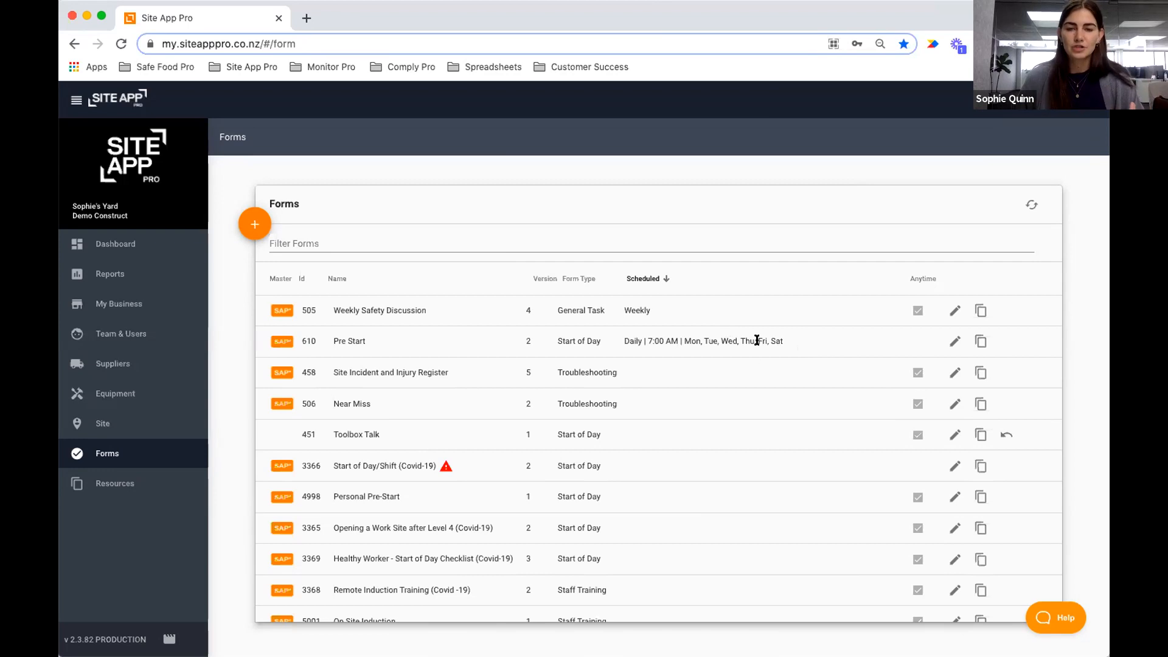
{"action": "scroll", "coordinate": [686, 360], "scroll_direction": "down", "scroll_amount": 1}
{"action": "scroll", "coordinate": [686, 360], "scroll_direction": "up", "scroll_amount": 1}
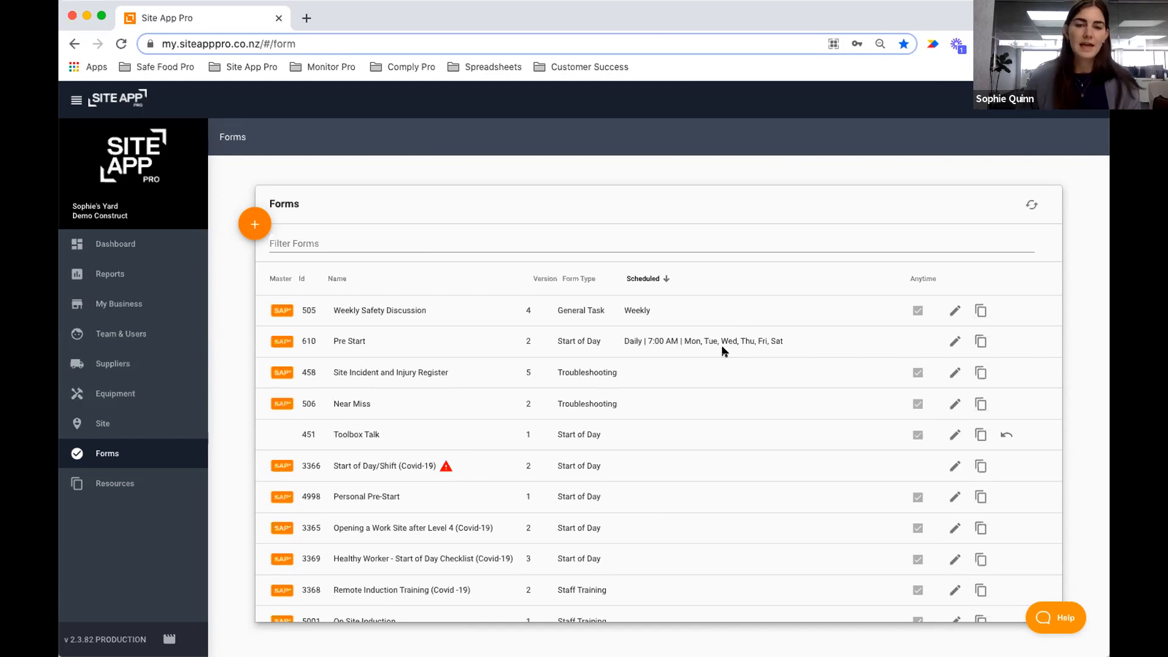
{"action": "scroll", "coordinate": [628, 395], "scroll_direction": "down", "scroll_amount": 1}
{"action": "scroll", "coordinate": [628, 400], "scroll_direction": "up", "scroll_amount": 1}
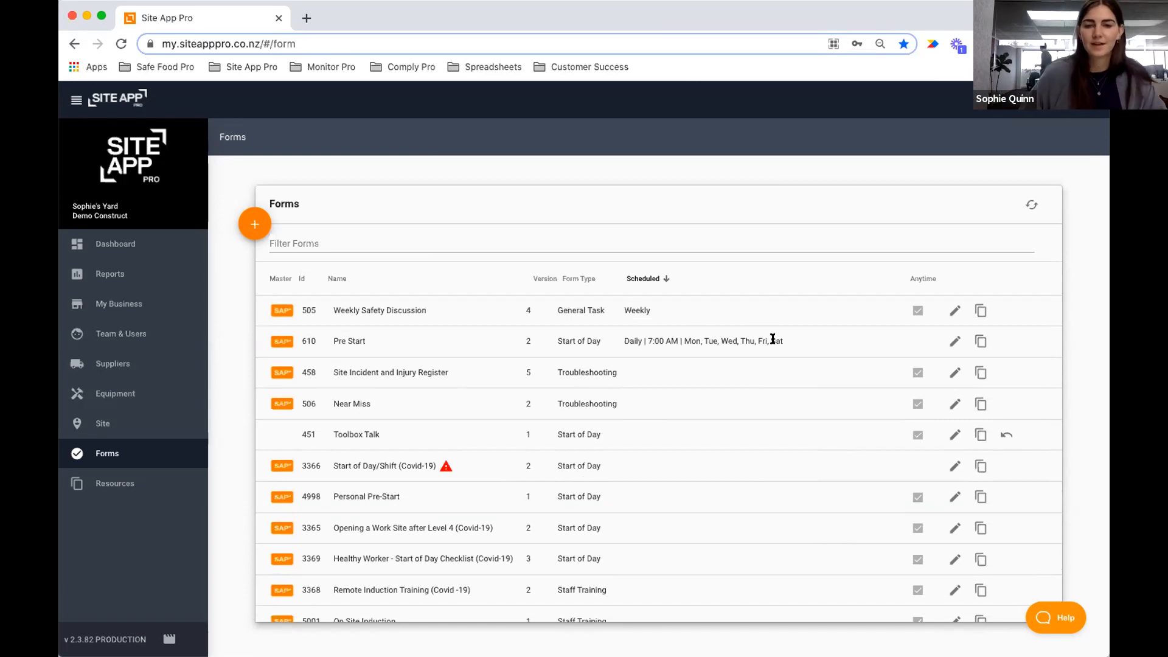
{"action": "left_click", "coordinate": [320, 237]}
{"action": "left_click", "coordinate": [634, 458]}
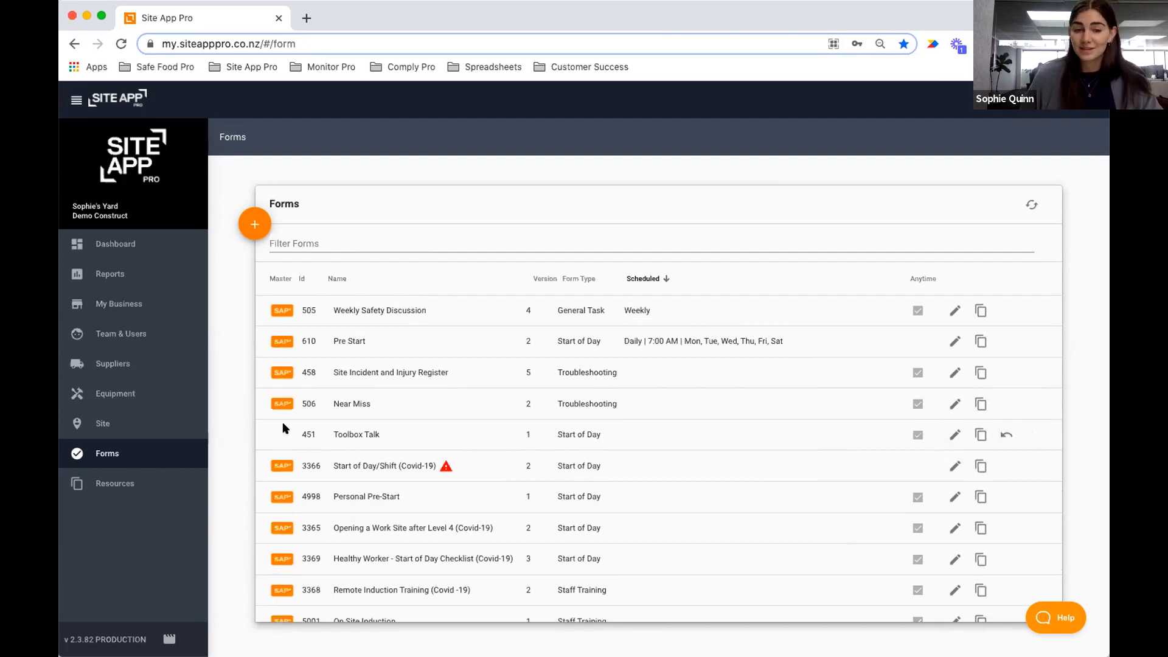
Revert Toolbox Talk to master version 5 and open its Form Override editor.
{"action": "left_click", "coordinate": [1005, 436]}
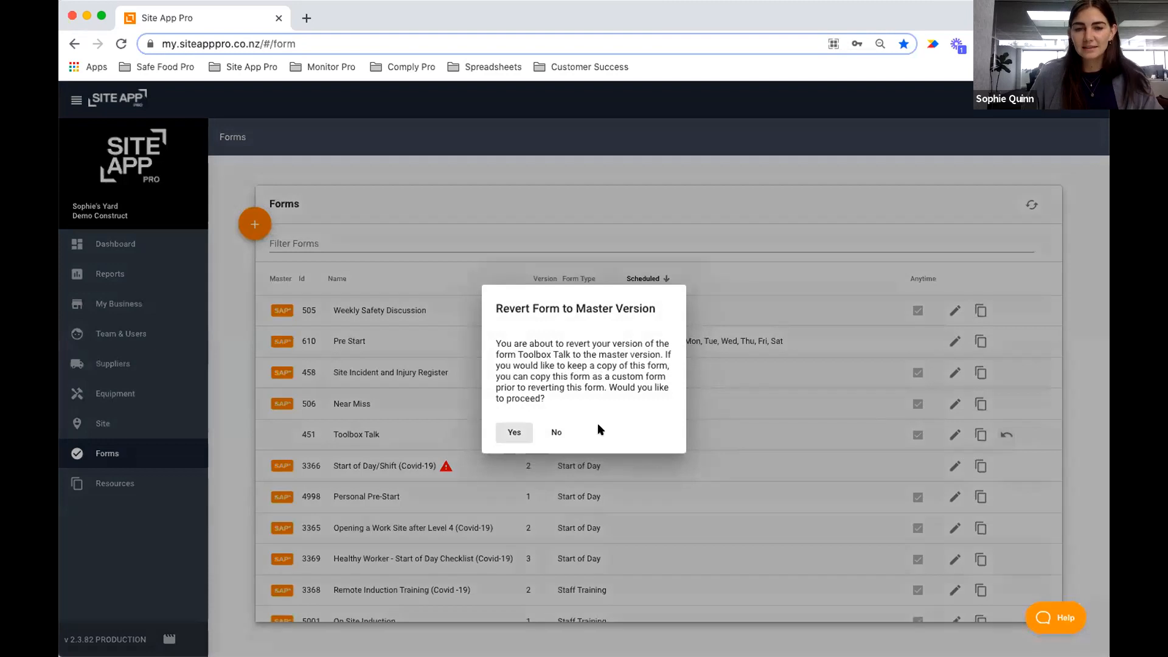
{"action": "left_click", "coordinate": [505, 432]}
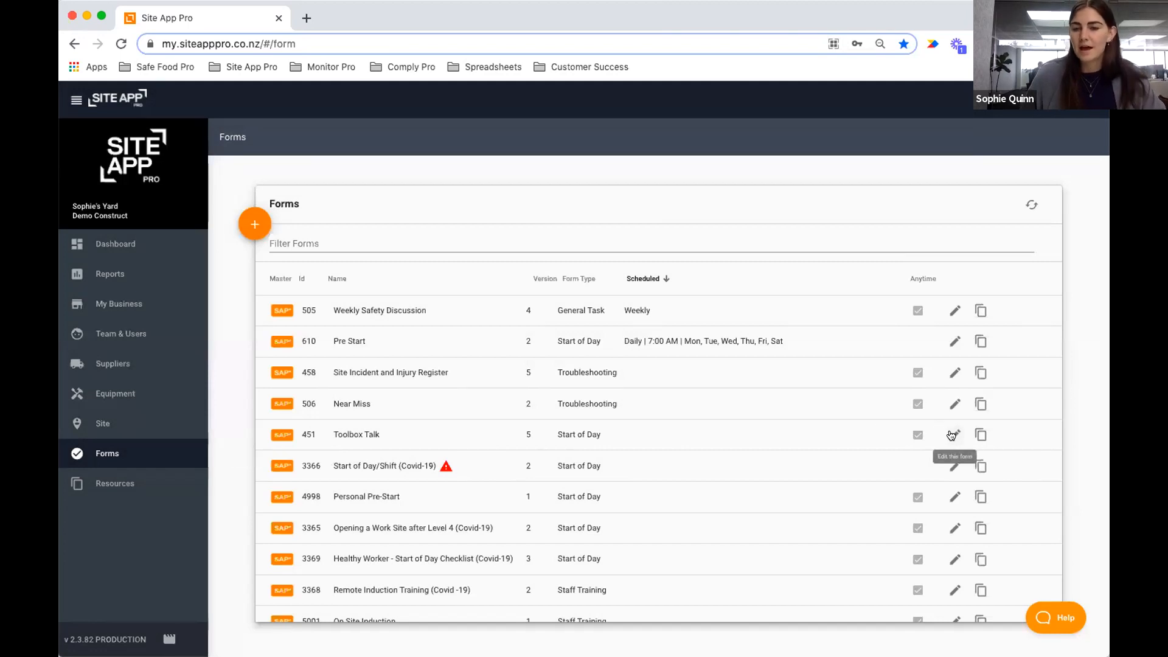
{"action": "left_click", "coordinate": [954, 434]}
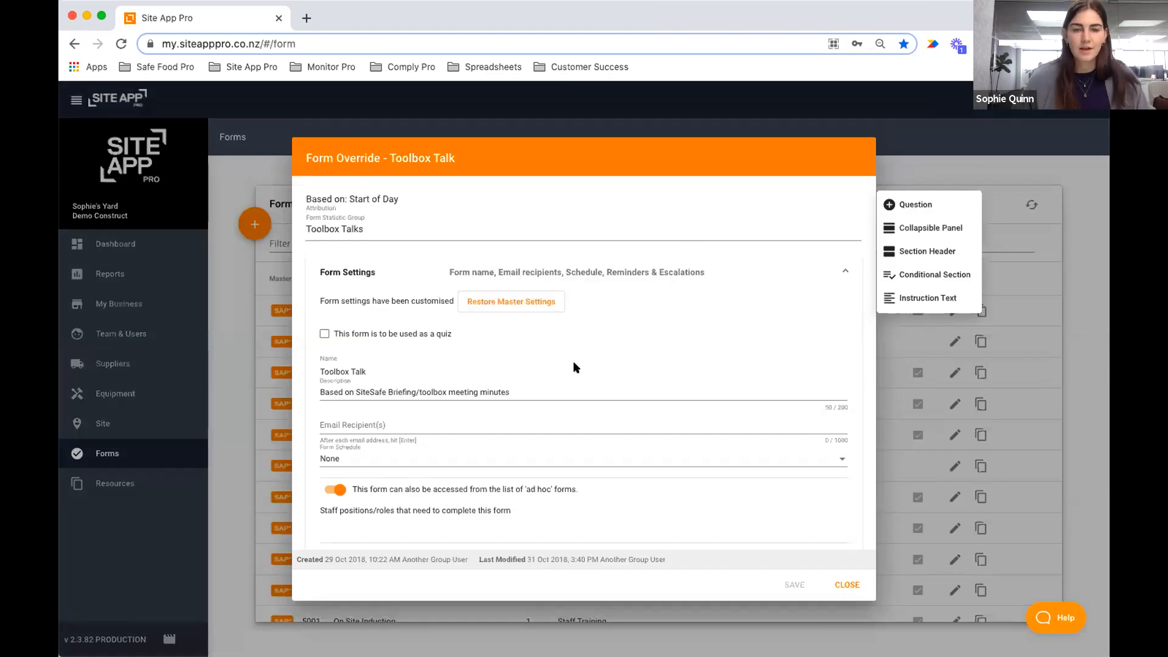
Enter the company support e-mail address under Email Recipient(s) in Toolbox Talk's Form Settings.
{"action": "scroll", "coordinate": [575, 367], "scroll_direction": "down", "scroll_amount": 1}
{"action": "scroll", "coordinate": [306, 197], "scroll_direction": "up", "scroll_amount": 1}
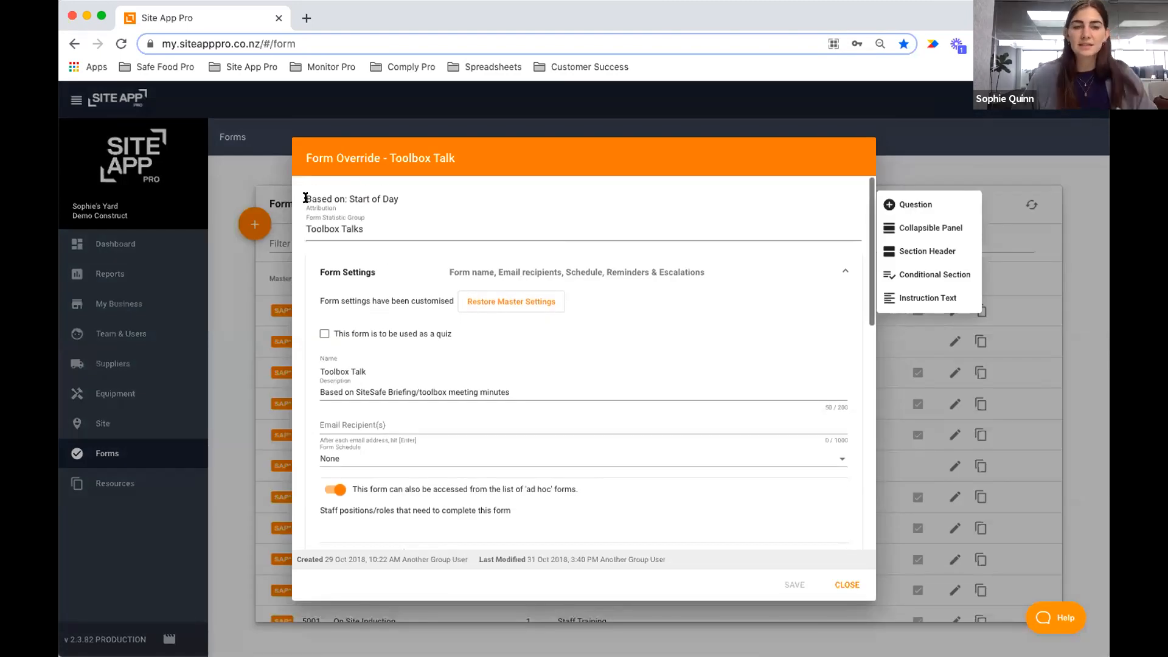
{"action": "scroll", "coordinate": [840, 498], "scroll_direction": "down", "scroll_amount": 5}
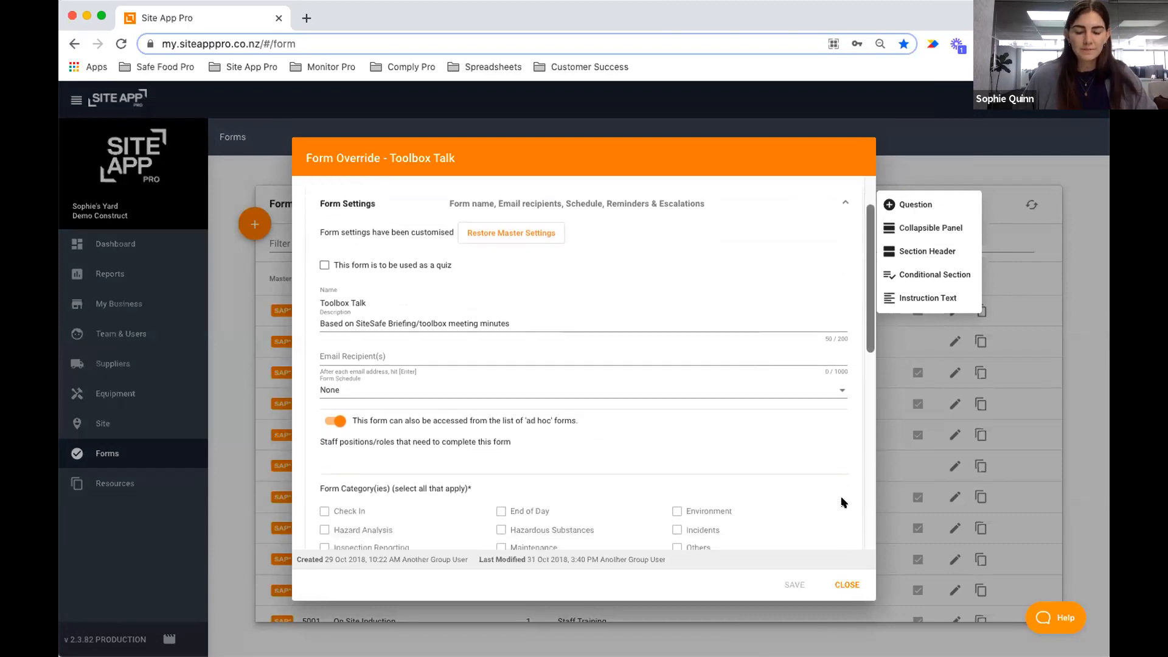
{"action": "scroll", "coordinate": [839, 499], "scroll_direction": "up", "scroll_amount": 5}
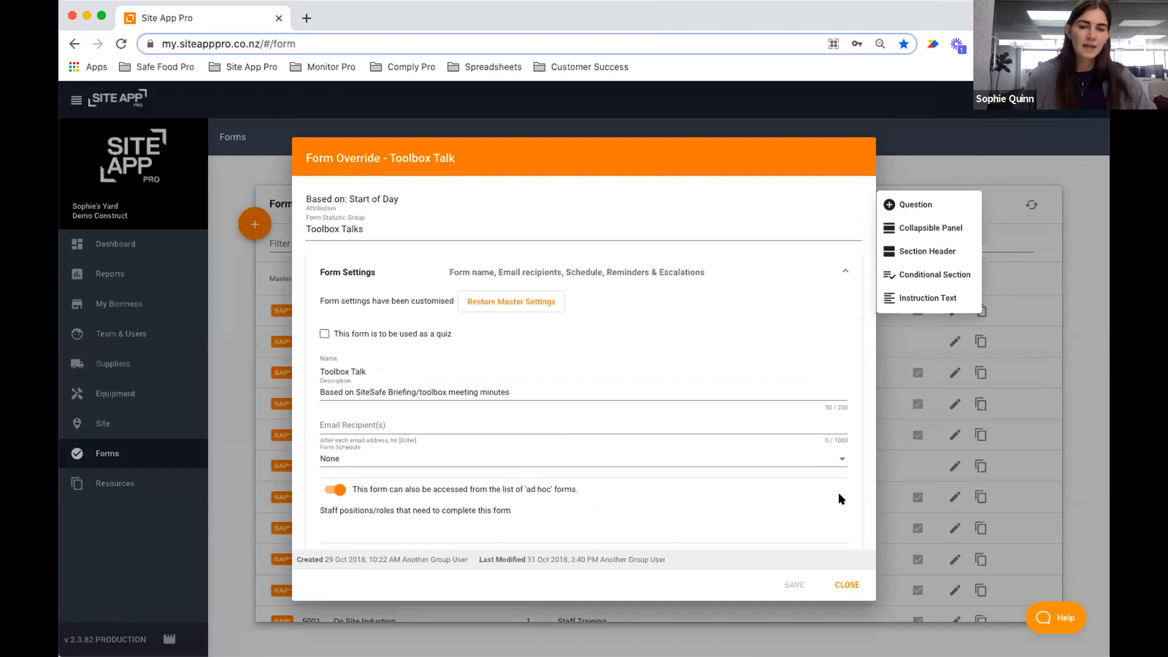
{"action": "left_click", "coordinate": [378, 417]}
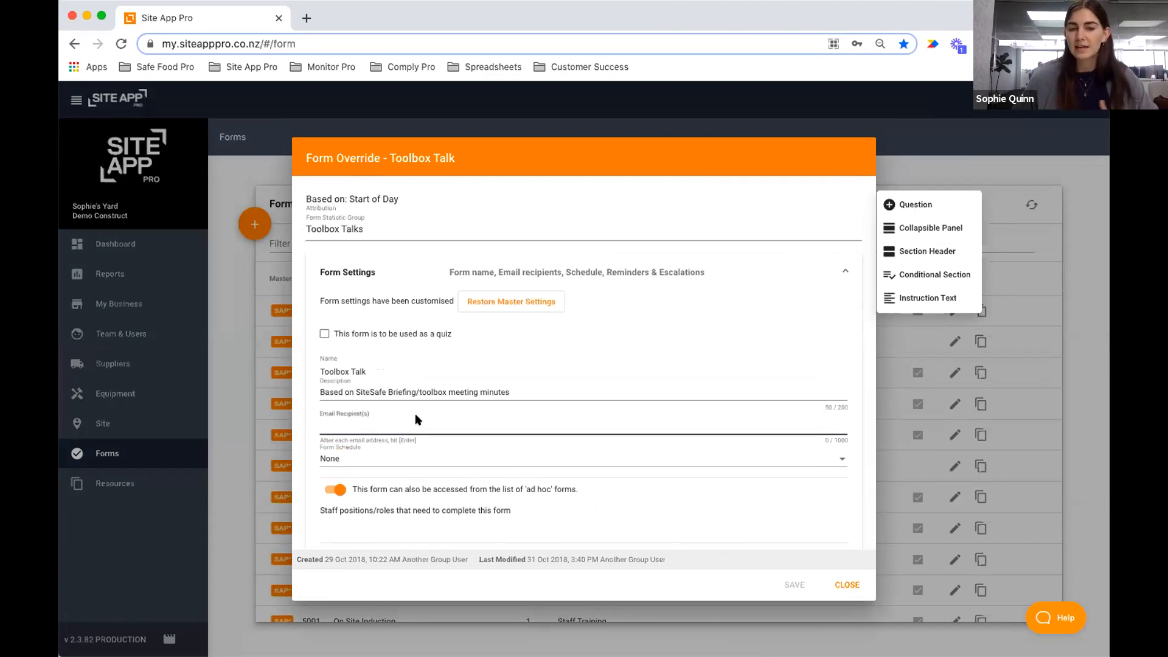
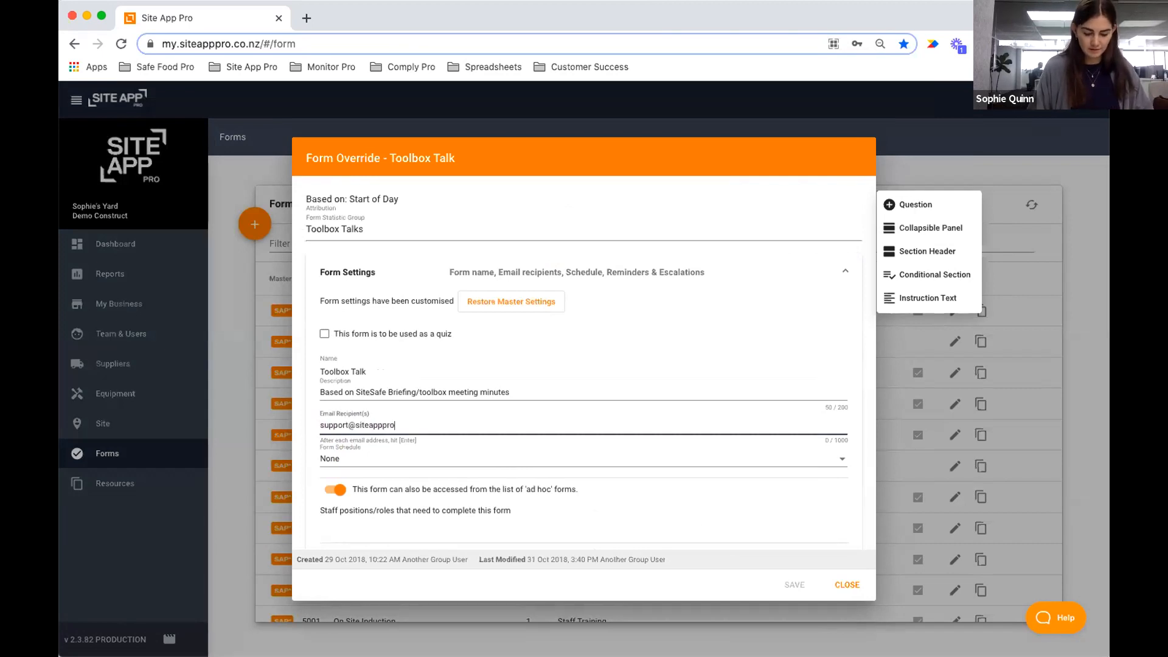
{"action": "key", "text": "Return"}
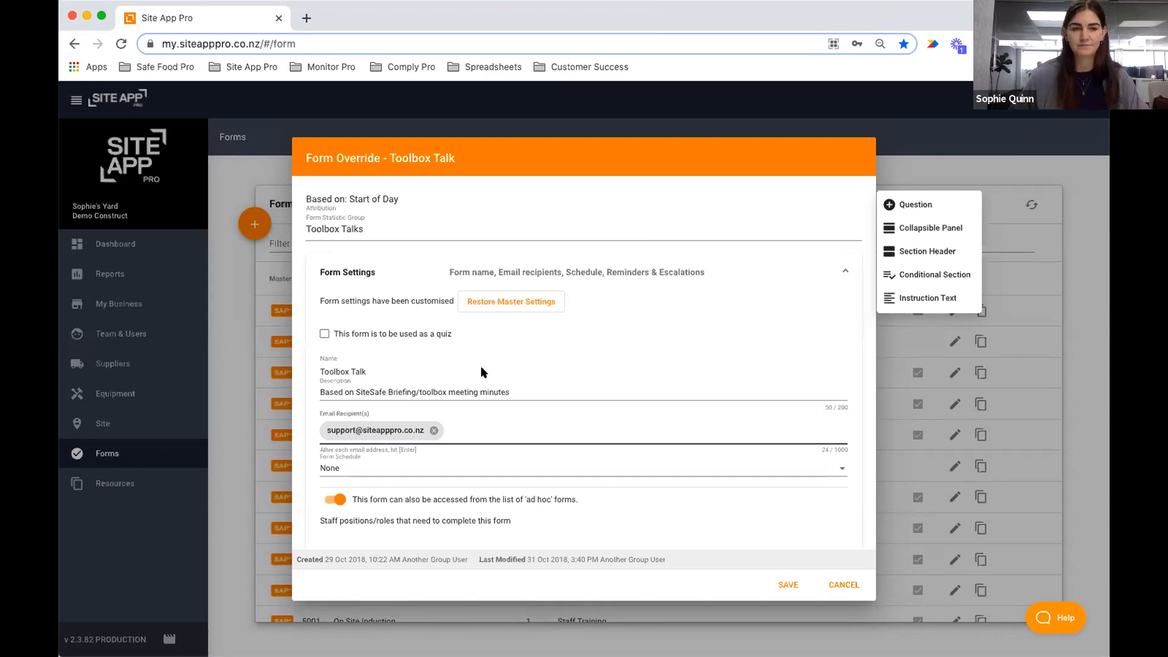
{"action": "scroll", "coordinate": [481, 367], "scroll_direction": "down", "scroll_amount": 1}
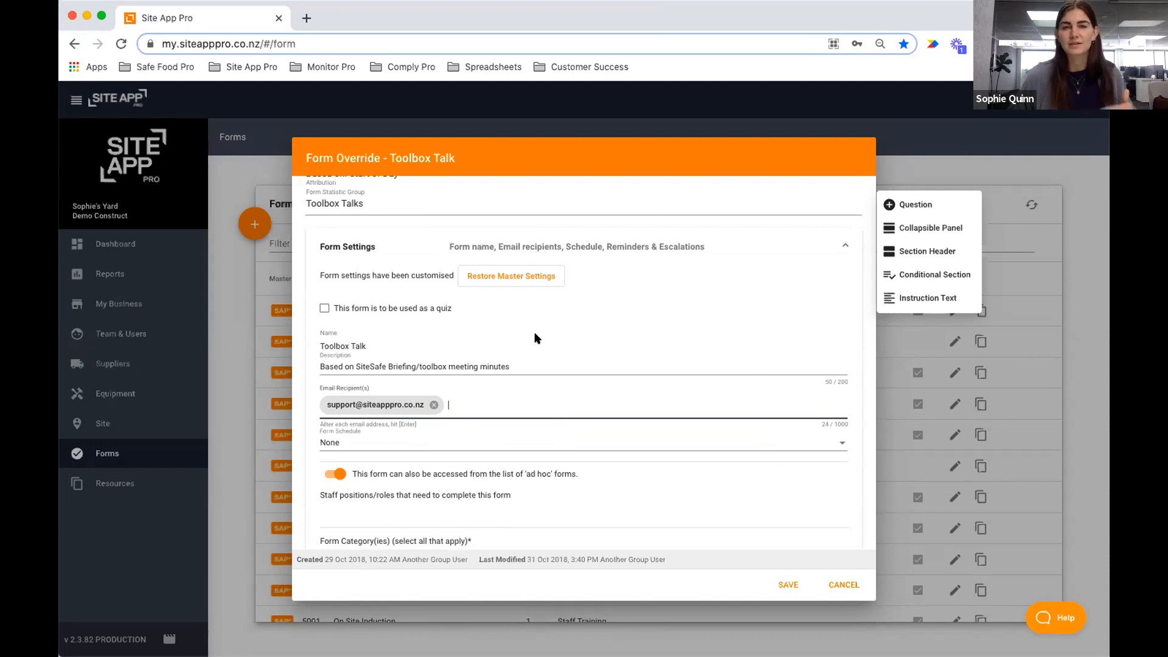
{"action": "scroll", "coordinate": [611, 460], "scroll_direction": "down", "scroll_amount": 3}
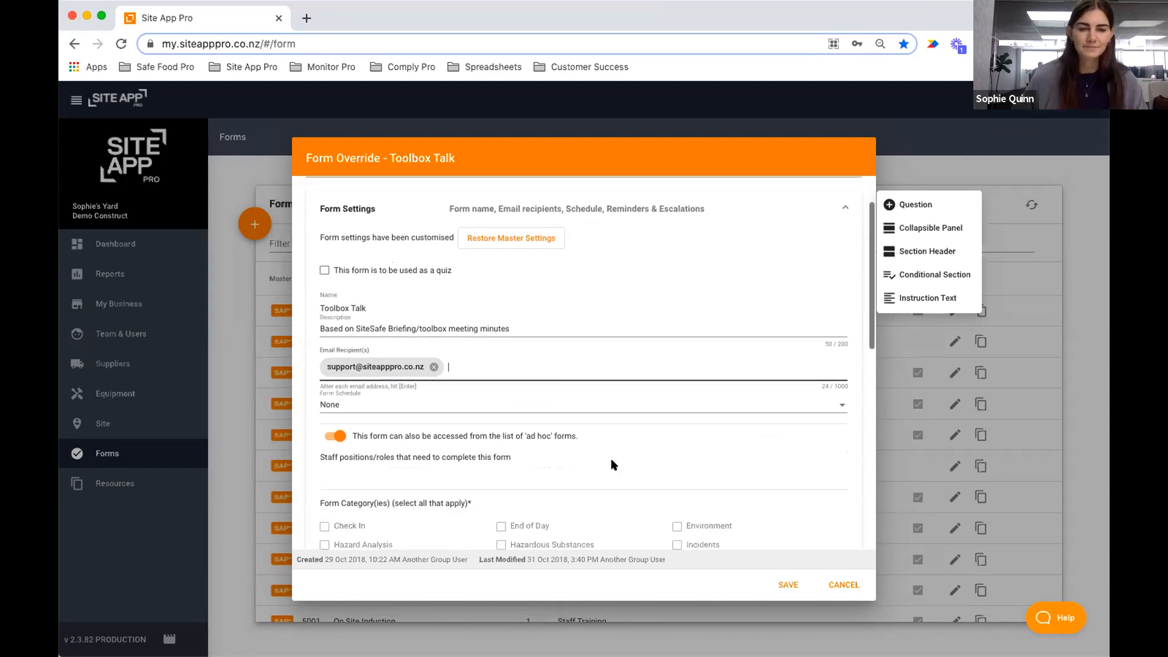
Set Toolbox Talk's Form Schedule to Weekly, keeping ad hoc access enabled.
{"action": "left_click", "coordinate": [605, 408]}
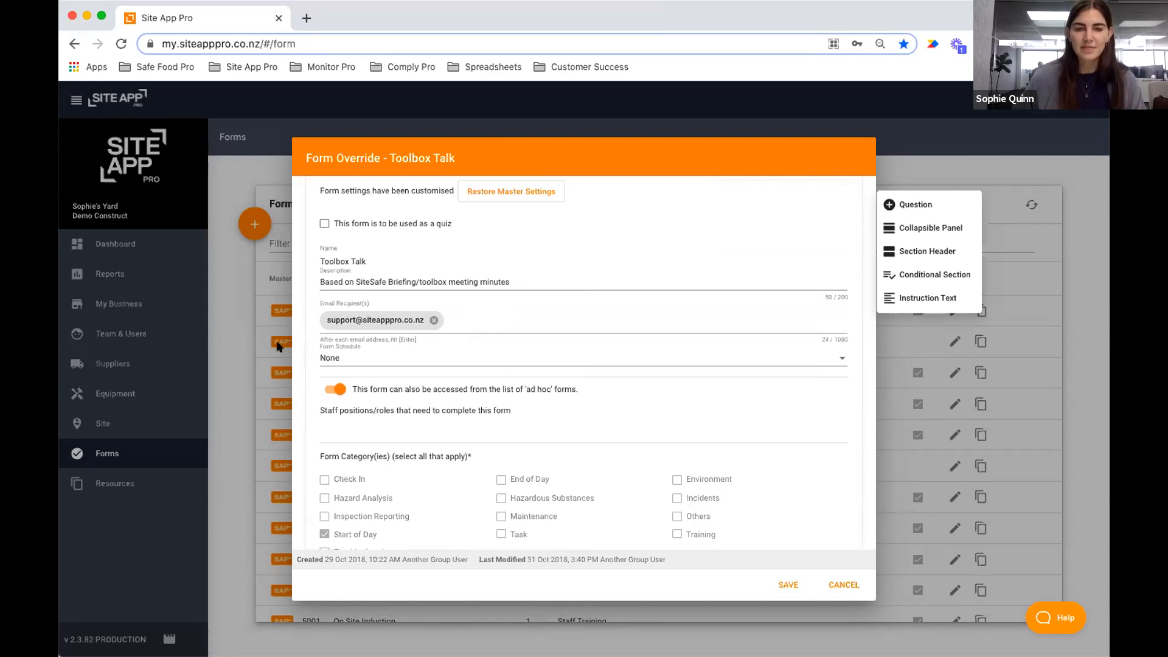
{"action": "left_click", "coordinate": [388, 355]}
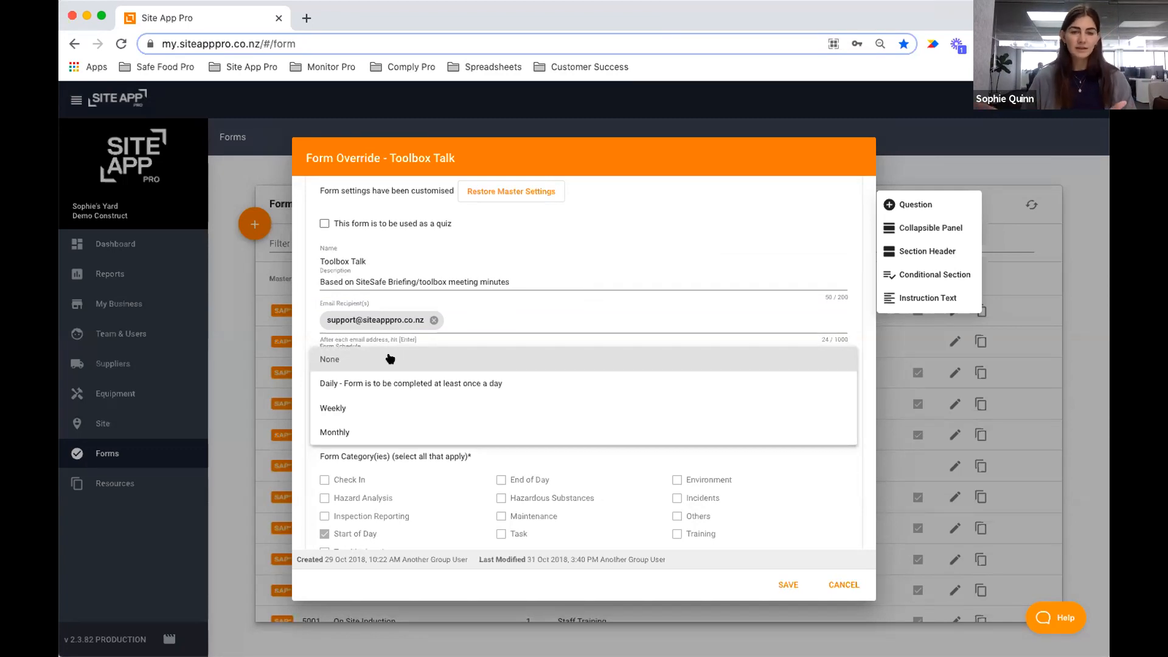
{"action": "left_click", "coordinate": [508, 293]}
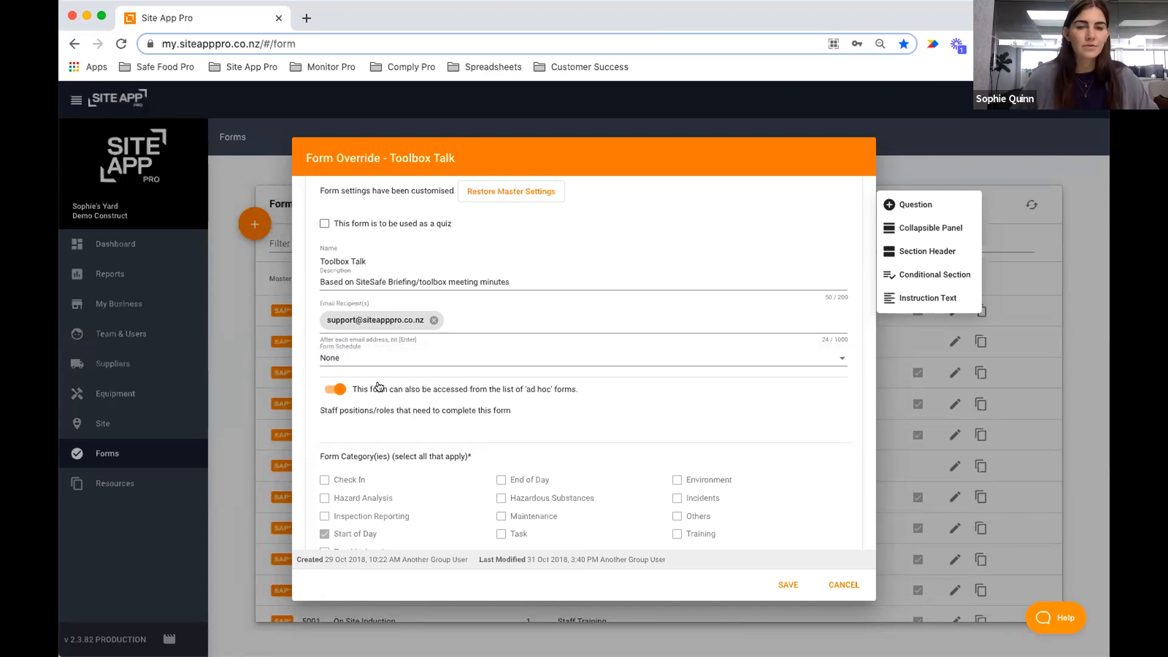
{"action": "left_click", "coordinate": [342, 355]}
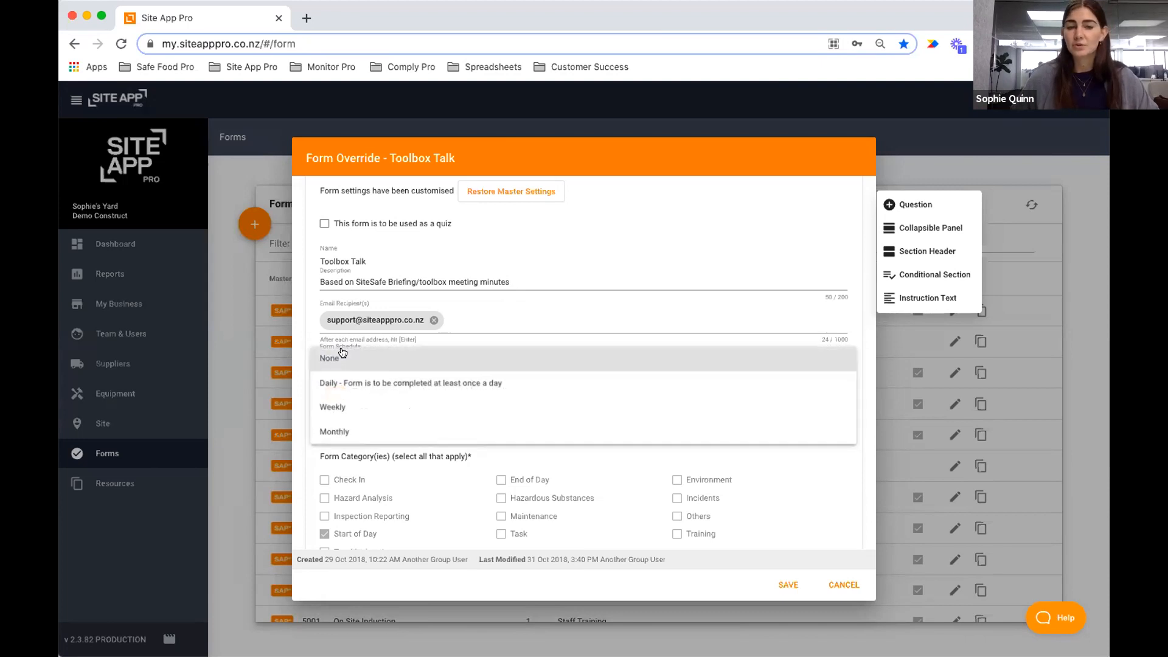
{"action": "left_click", "coordinate": [378, 409]}
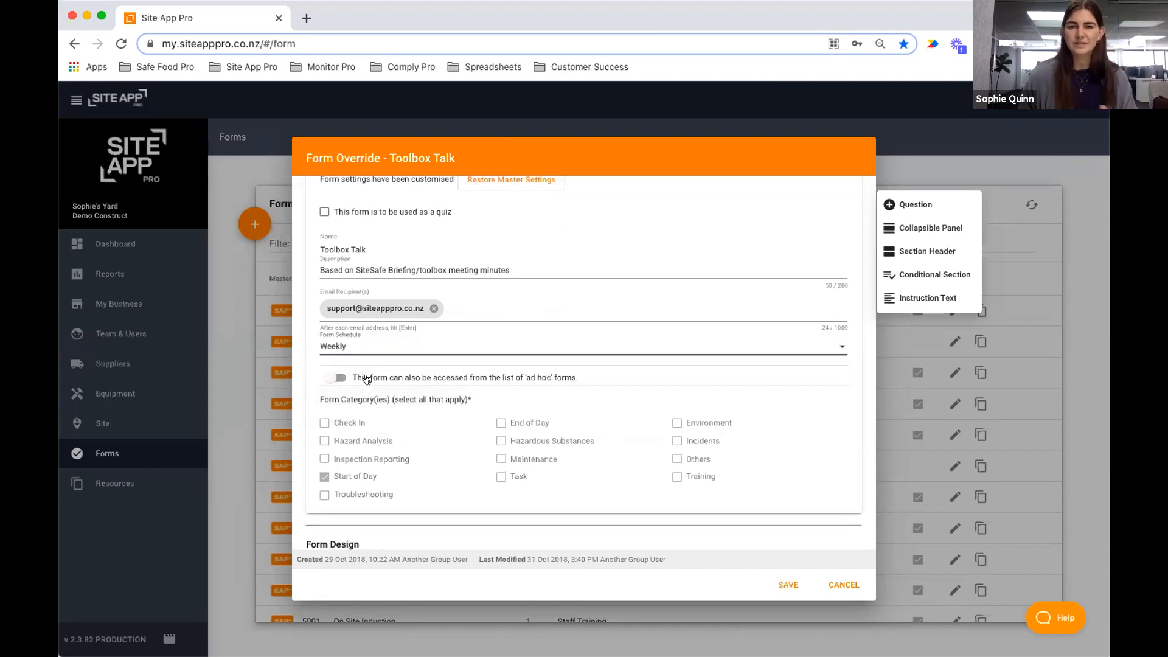
{"action": "left_click", "coordinate": [332, 378]}
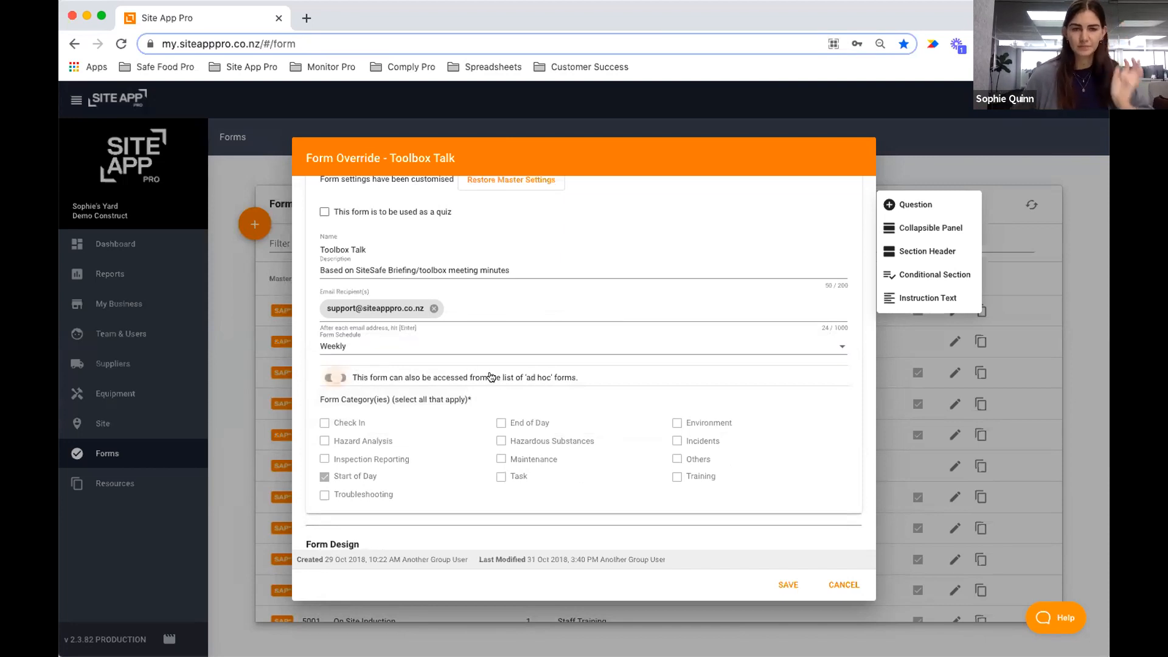
{"action": "scroll", "coordinate": [439, 392], "scroll_direction": "down", "scroll_amount": 5}
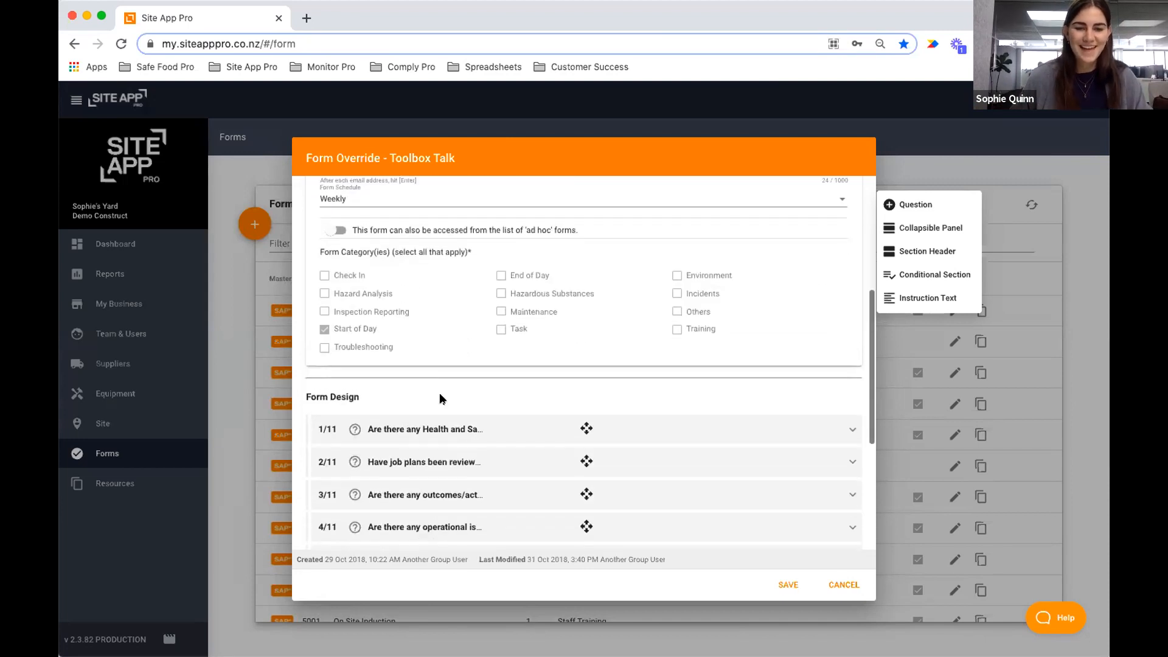
{"action": "scroll", "coordinate": [440, 398], "scroll_direction": "down", "scroll_amount": 2}
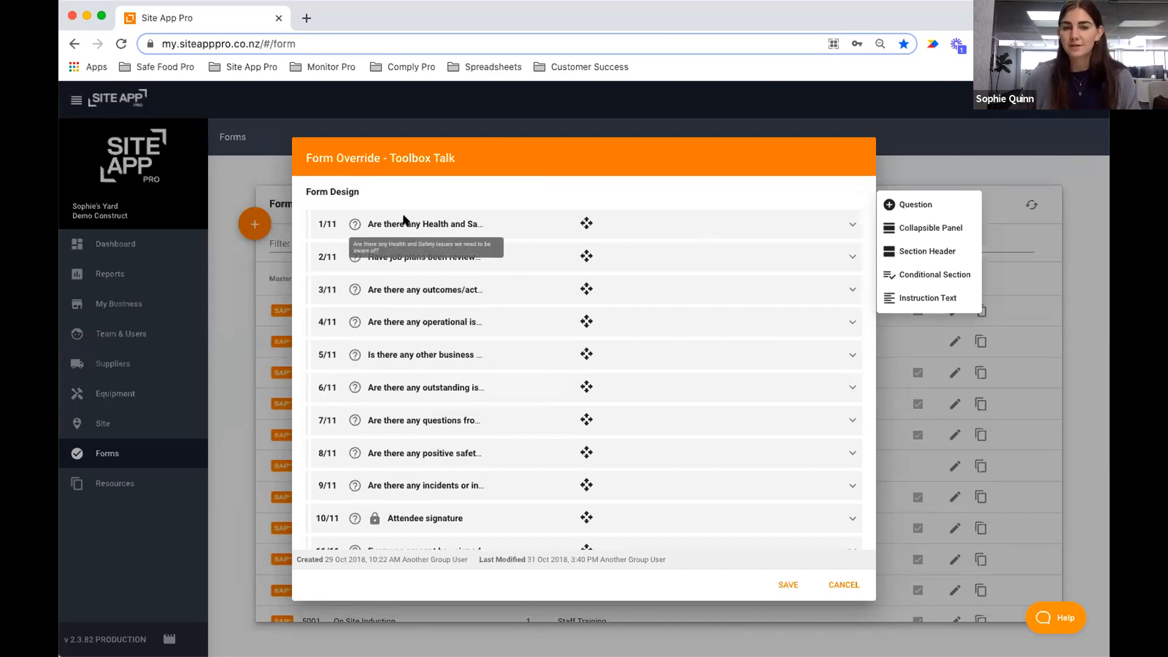
{"action": "scroll", "coordinate": [555, 385], "scroll_direction": "down", "scroll_amount": 1}
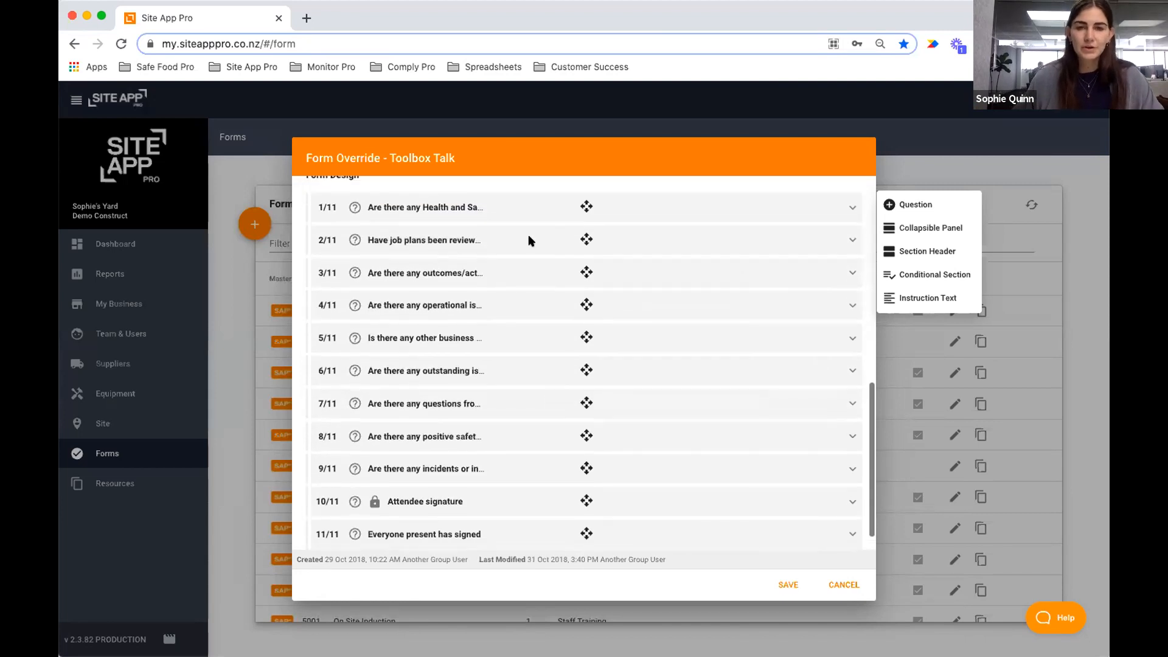
{"action": "left_click", "coordinate": [500, 217]}
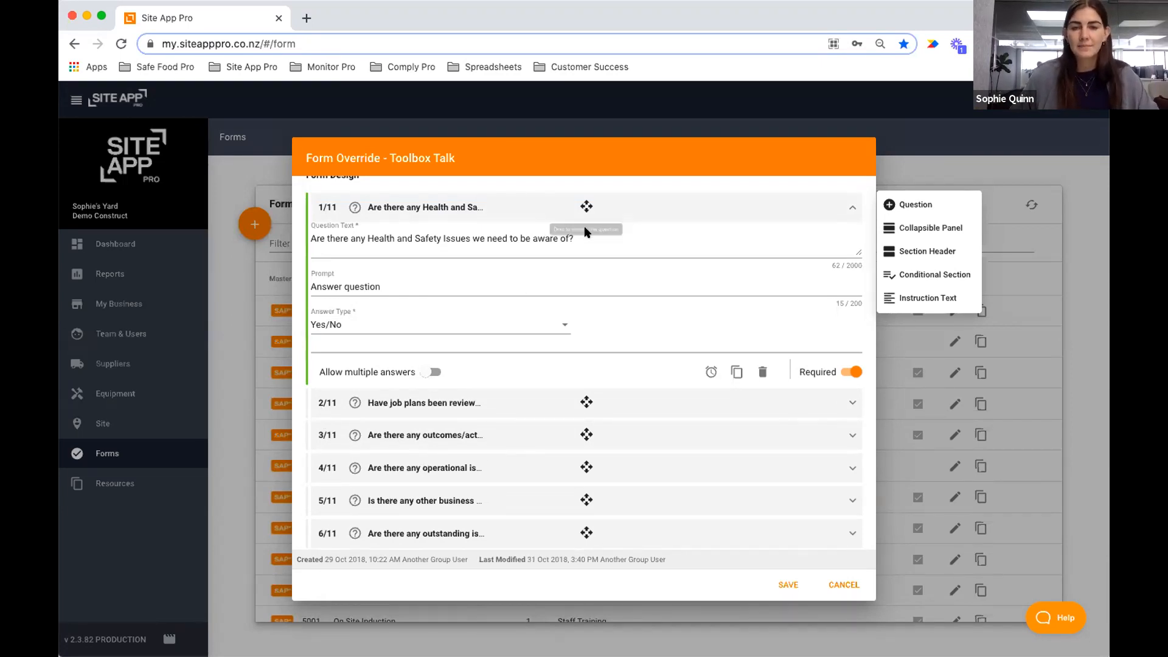
{"action": "left_click_drag", "start_coordinate": [634, 235], "coordinate": [508, 234]}
{"action": "key", "text": "BackSpace"}
{"action": "type", "text": "to be aware of"}
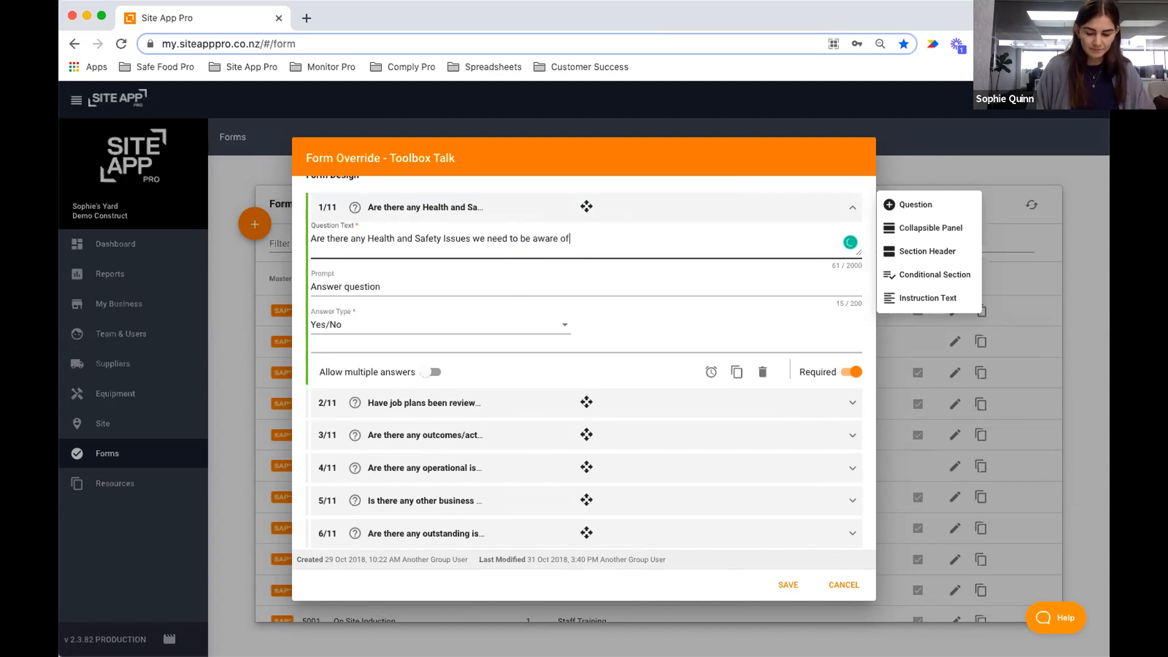
{"action": "left_click", "coordinate": [762, 371]}
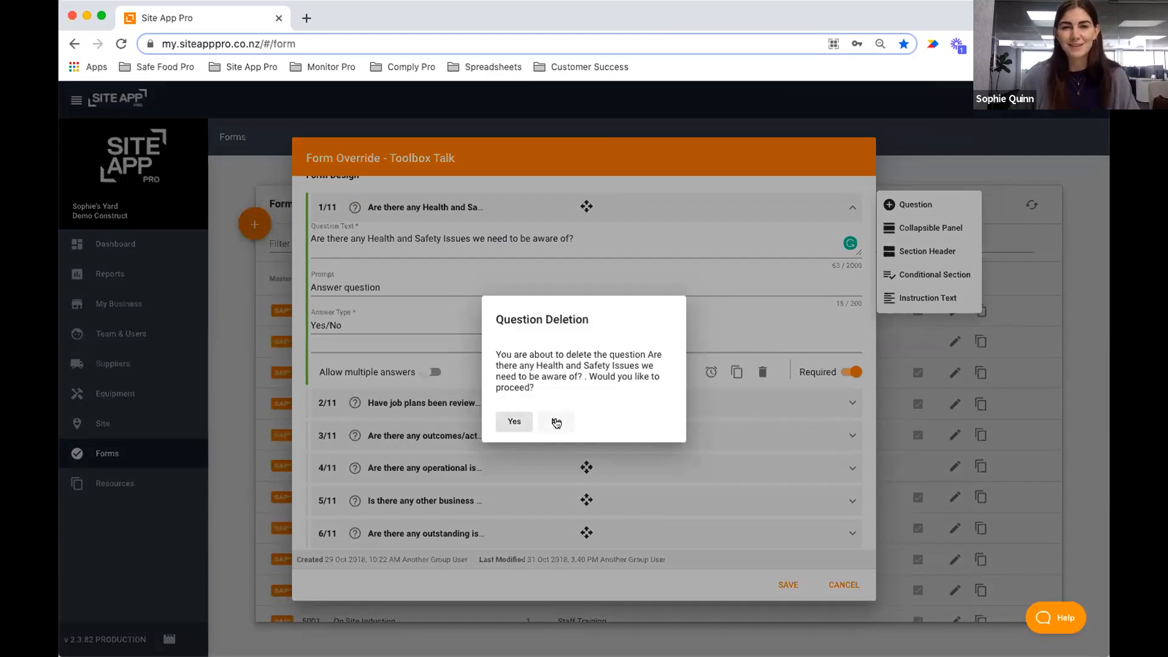
{"action": "left_click", "coordinate": [556, 422]}
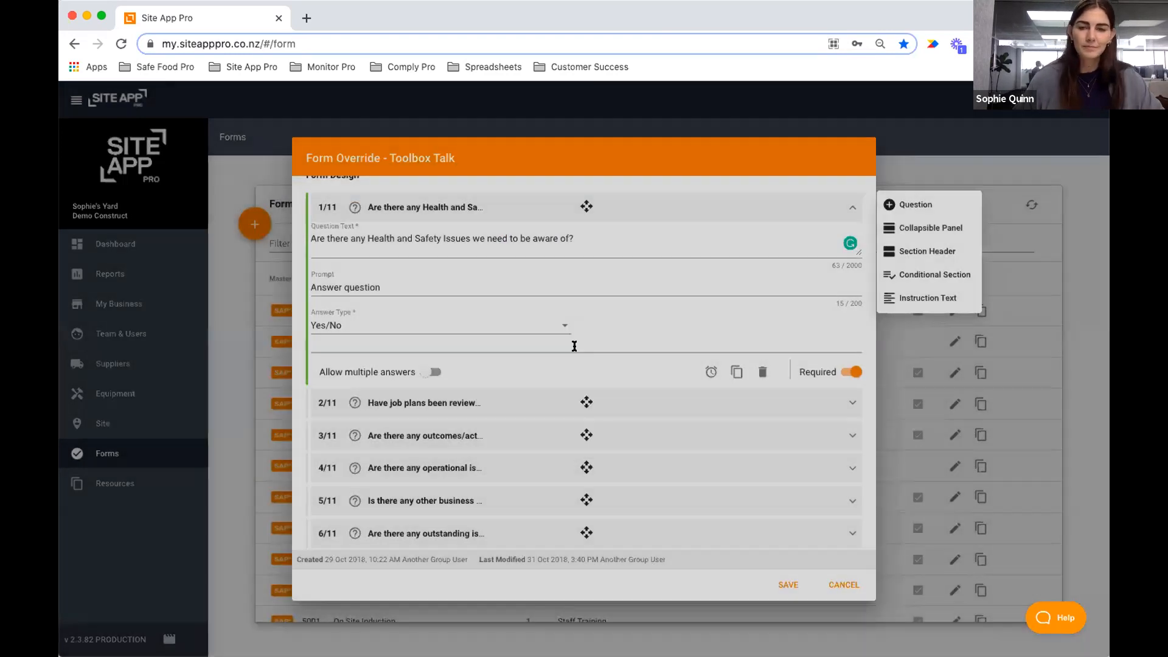
{"action": "left_click", "coordinate": [356, 325]}
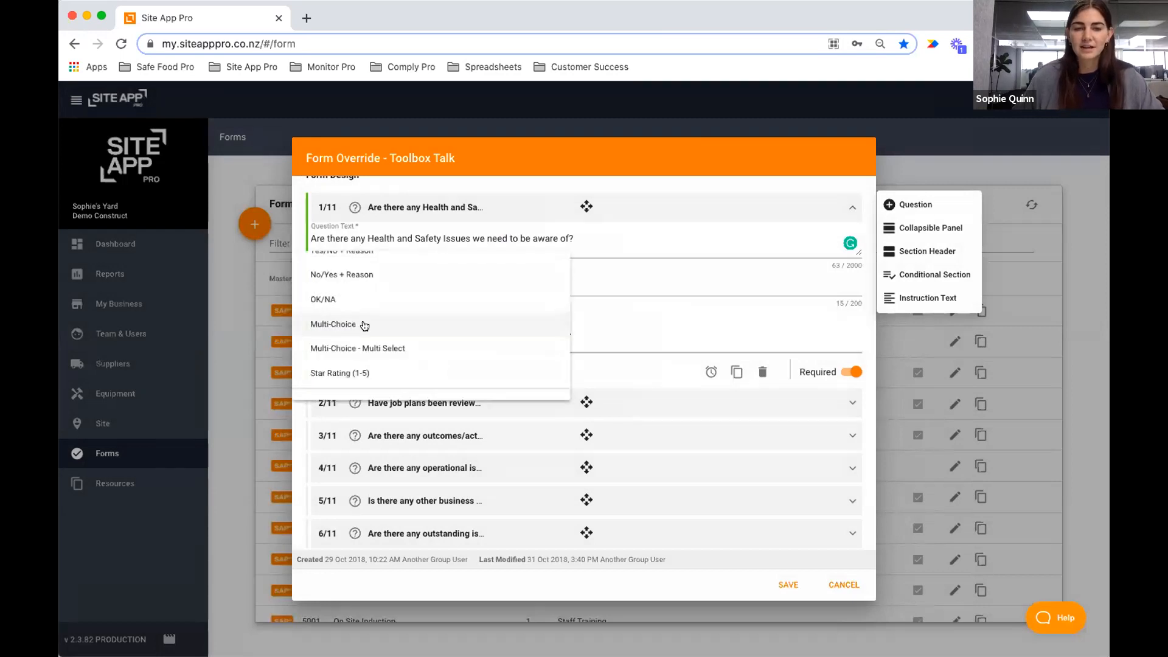
{"action": "scroll", "coordinate": [379, 297], "scroll_direction": "up", "scroll_amount": 5}
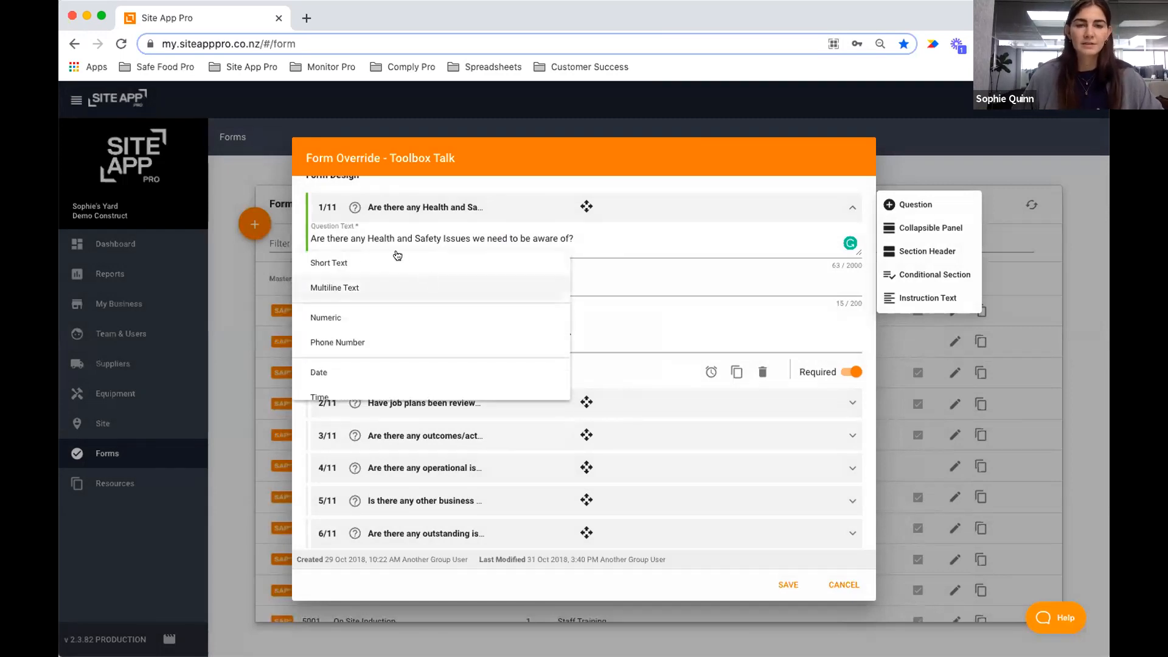
{"action": "scroll", "coordinate": [383, 286], "scroll_direction": "down", "scroll_amount": 2}
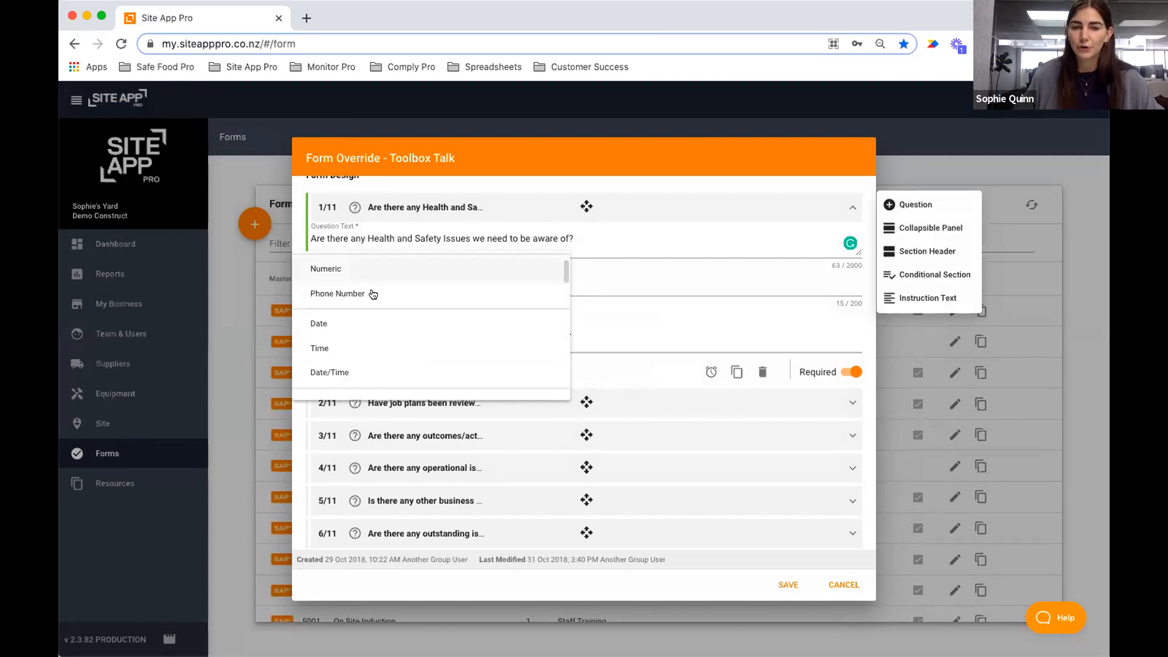
{"action": "scroll", "coordinate": [492, 362], "scroll_direction": "down", "scroll_amount": 2}
{"action": "scroll", "coordinate": [487, 356], "scroll_direction": "down", "scroll_amount": 4}
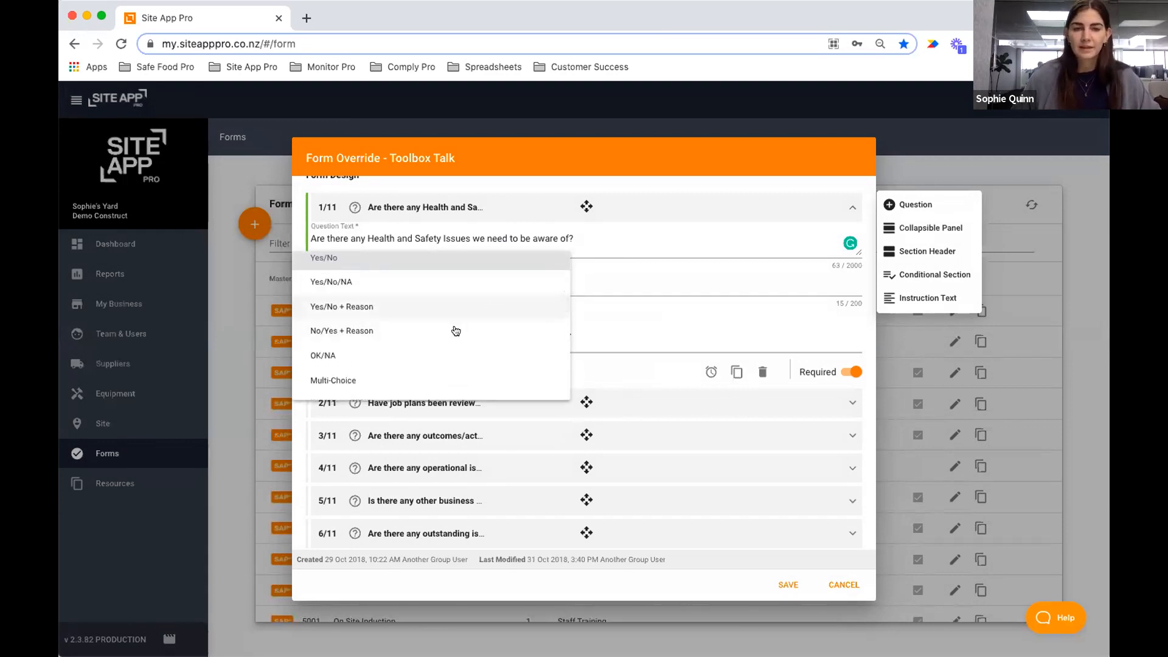
{"action": "scroll", "coordinate": [420, 328], "scroll_direction": "down", "scroll_amount": 2}
{"action": "scroll", "coordinate": [379, 347], "scroll_direction": "down", "scroll_amount": 3}
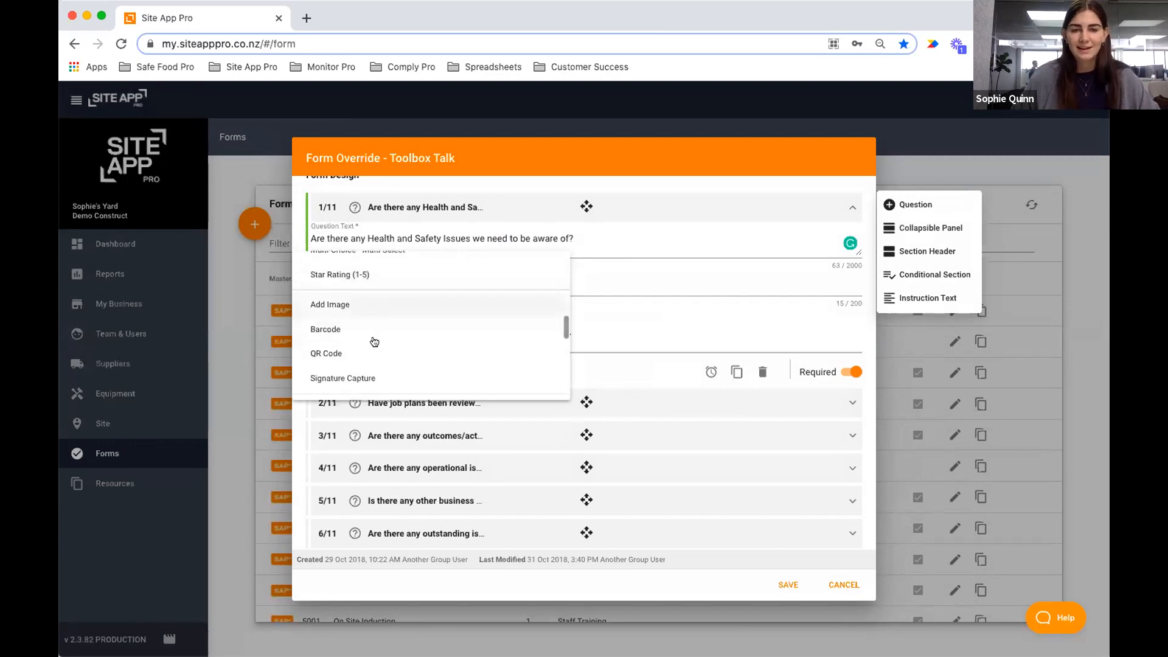
{"action": "left_click", "coordinate": [631, 311]}
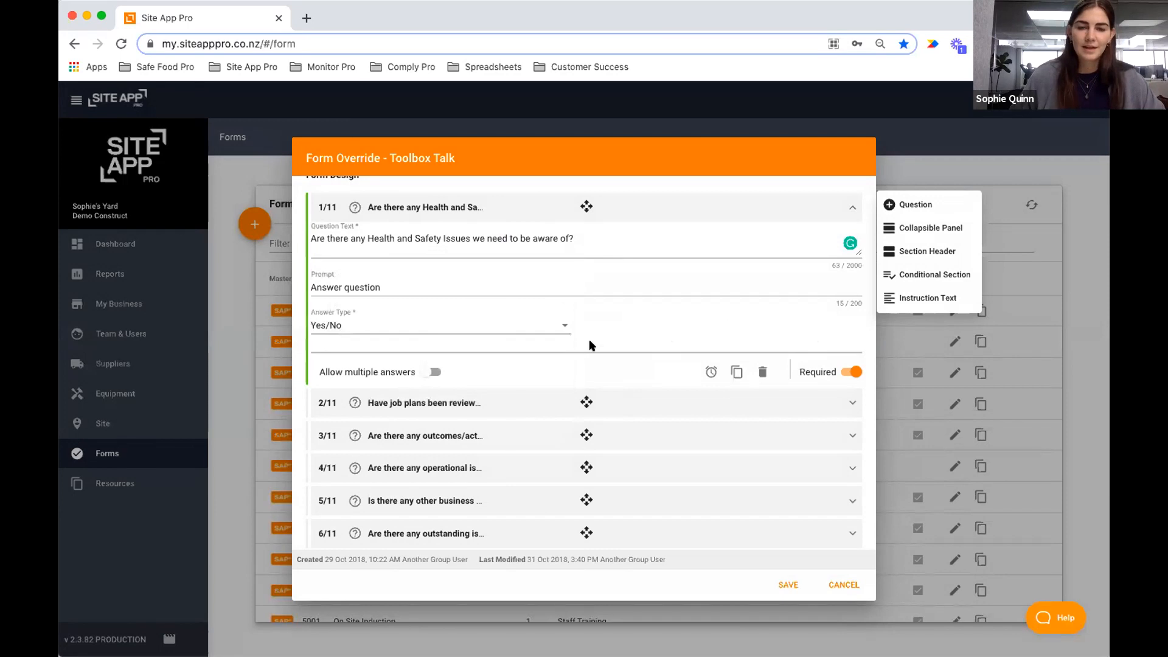
{"action": "scroll", "coordinate": [580, 235], "scroll_direction": "down", "scroll_amount": 1}
{"action": "scroll", "coordinate": [586, 246], "scroll_direction": "up", "scroll_amount": 2}
Collapse question 1, briefly expand questions 2 and 3, and try the drag handle for reordering.
{"action": "left_click", "coordinate": [586, 246]}
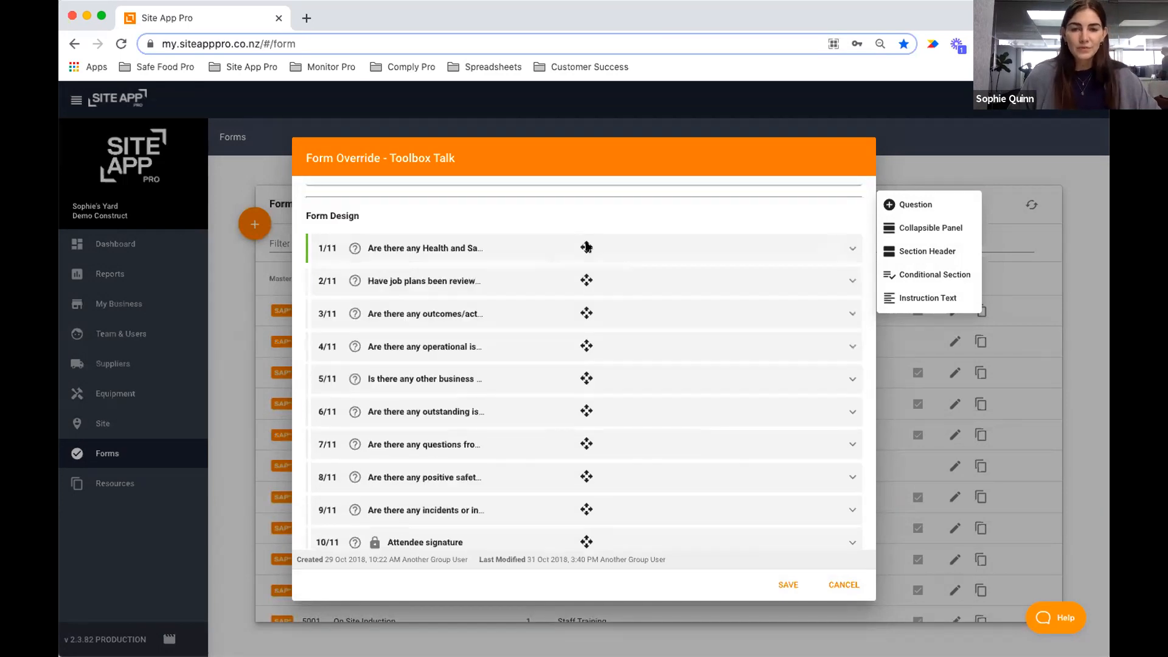
{"action": "left_click", "coordinate": [587, 281]}
{"action": "left_click", "coordinate": [587, 281]}
{"action": "mouse_move", "coordinate": [587, 280]}
{"action": "left_mouse_down"}
{"action": "mouse_move", "coordinate": [583, 232]}
{"action": "mouse_move", "coordinate": [598, 278]}
{"action": "left_mouse_up"}
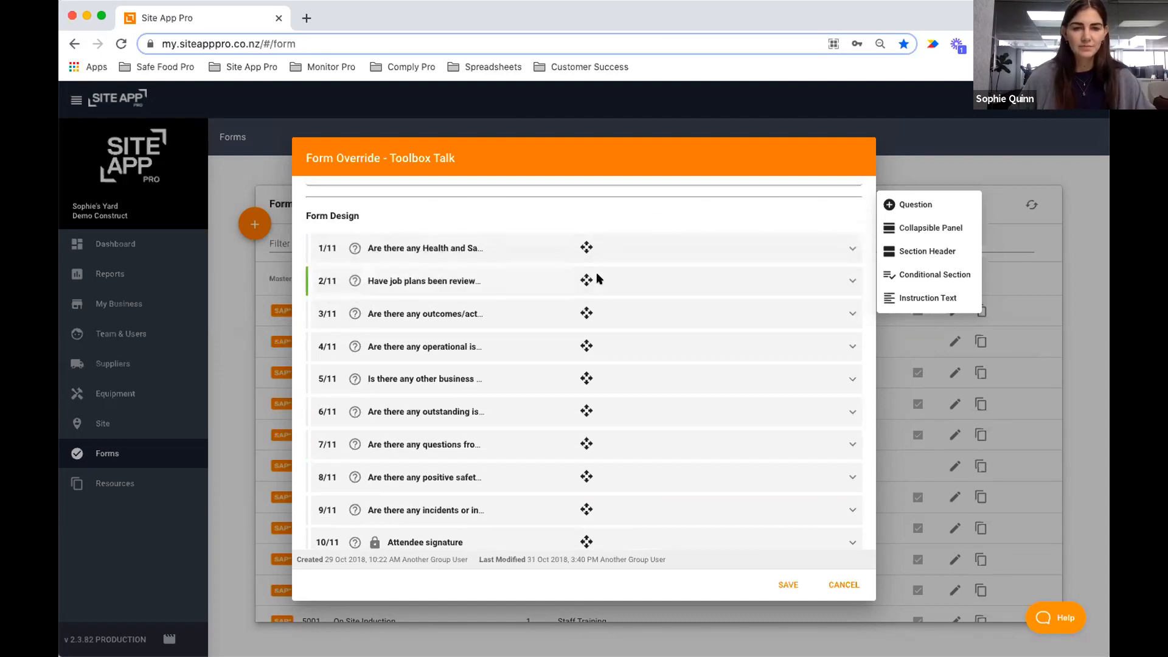
{"action": "scroll", "coordinate": [732, 358], "scroll_direction": "down", "scroll_amount": 2}
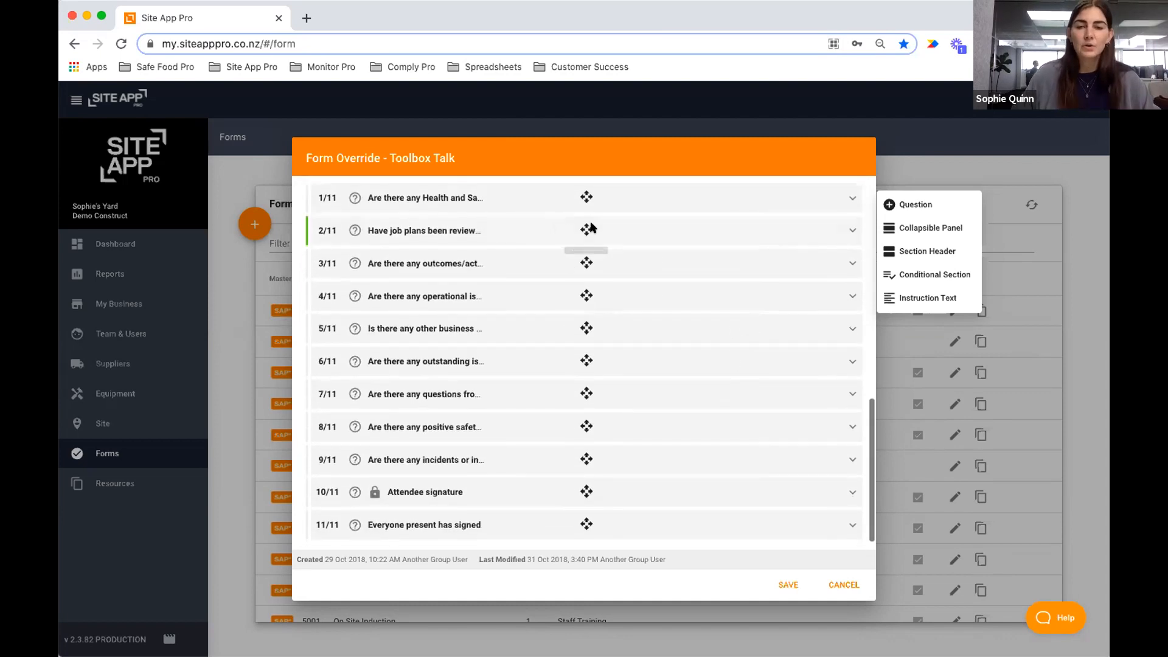
{"action": "left_click", "coordinate": [584, 231]}
{"action": "left_click", "coordinate": [584, 232]}
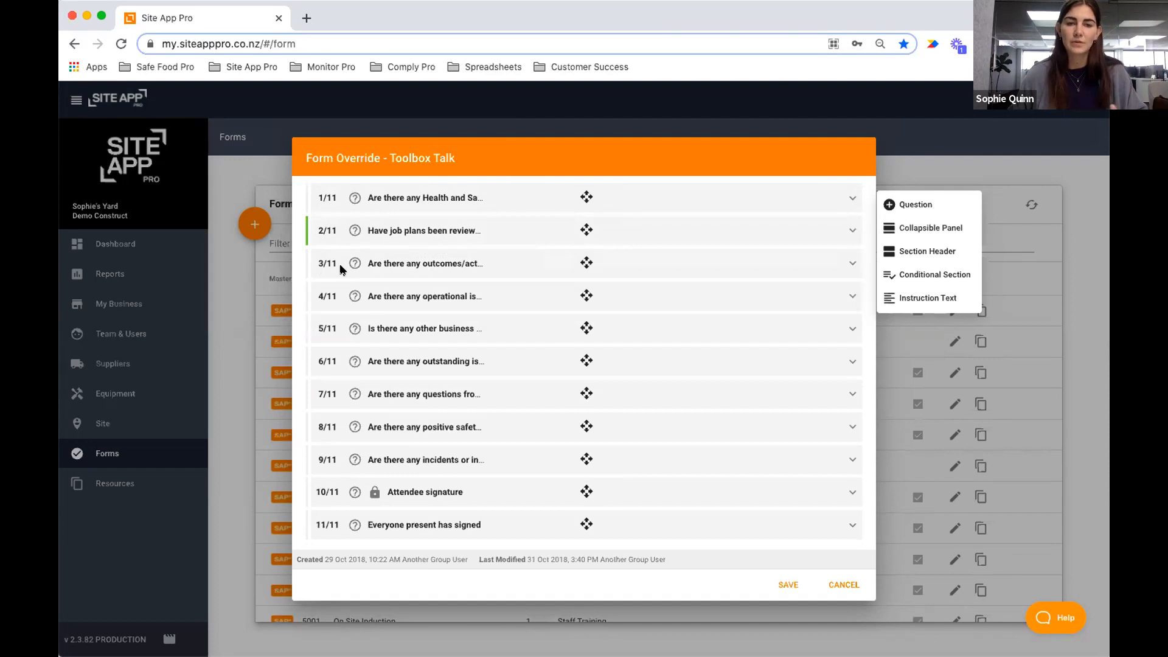
{"action": "left_click", "coordinate": [586, 263]}
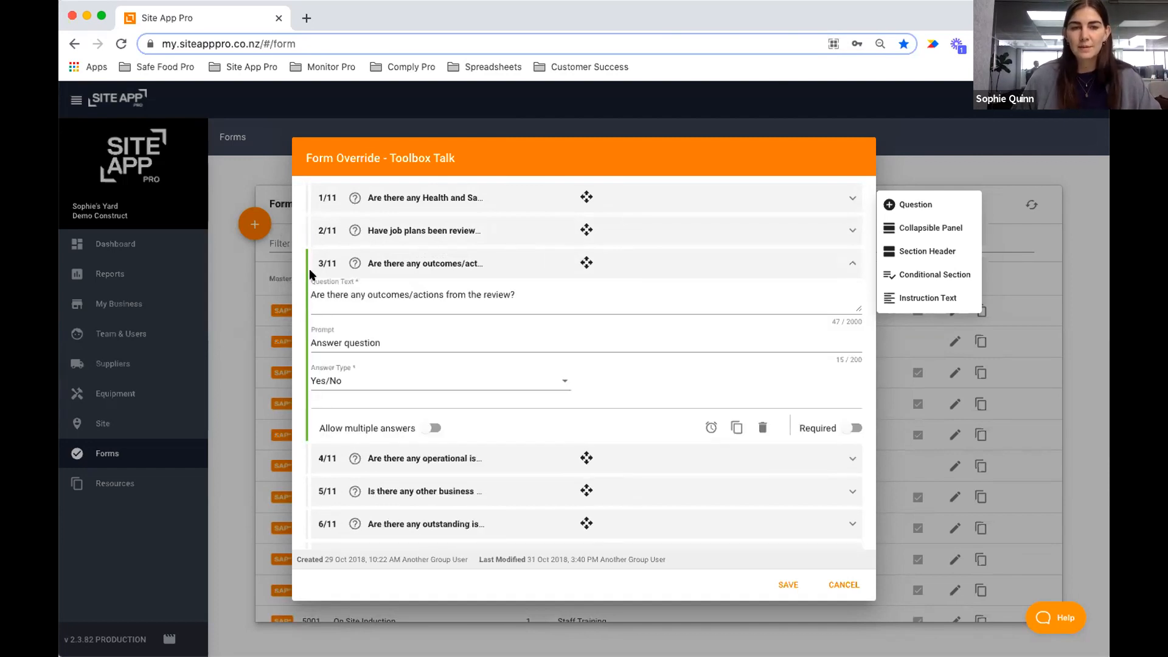
{"action": "left_click", "coordinate": [582, 260]}
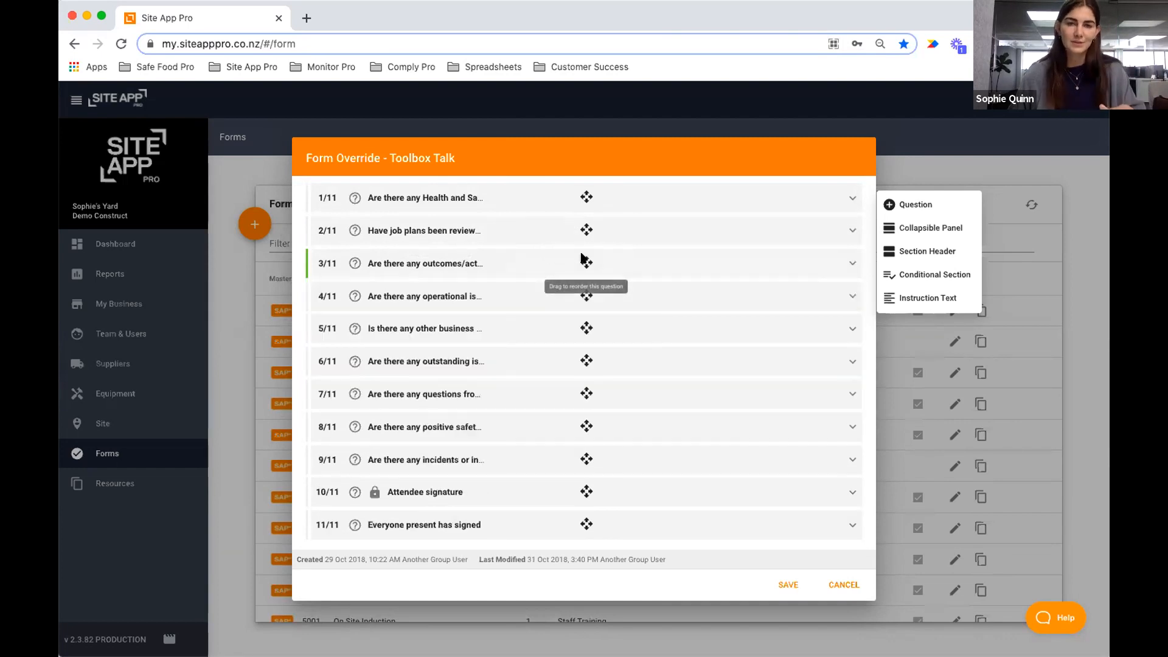
Insert a question after question 3: 'Is there anything the team needs to discuss about Emergency Procedures?'.
{"action": "left_click", "coordinate": [912, 204]}
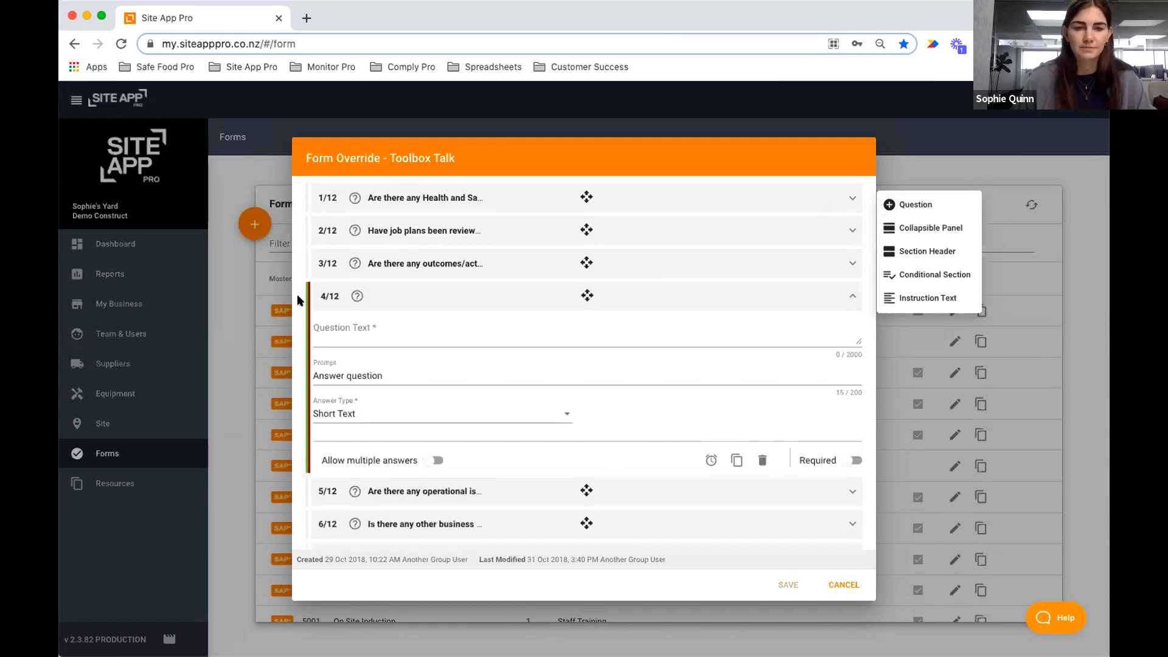
{"action": "left_click", "coordinate": [384, 328]}
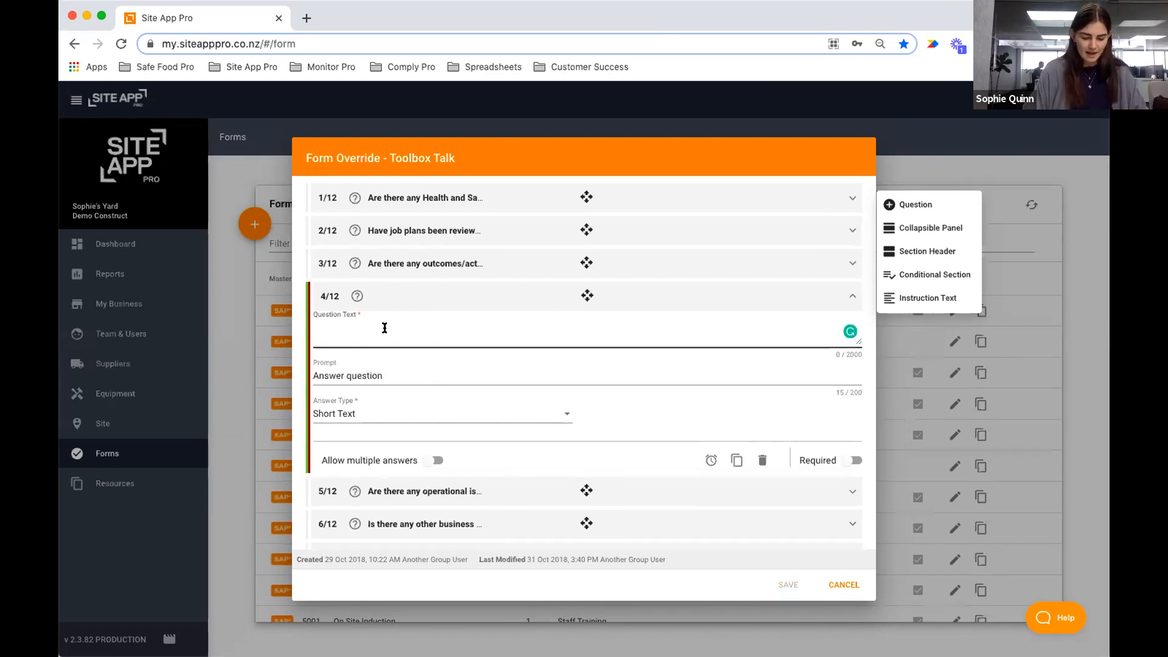
{"action": "type", "text": "Is there anything"}
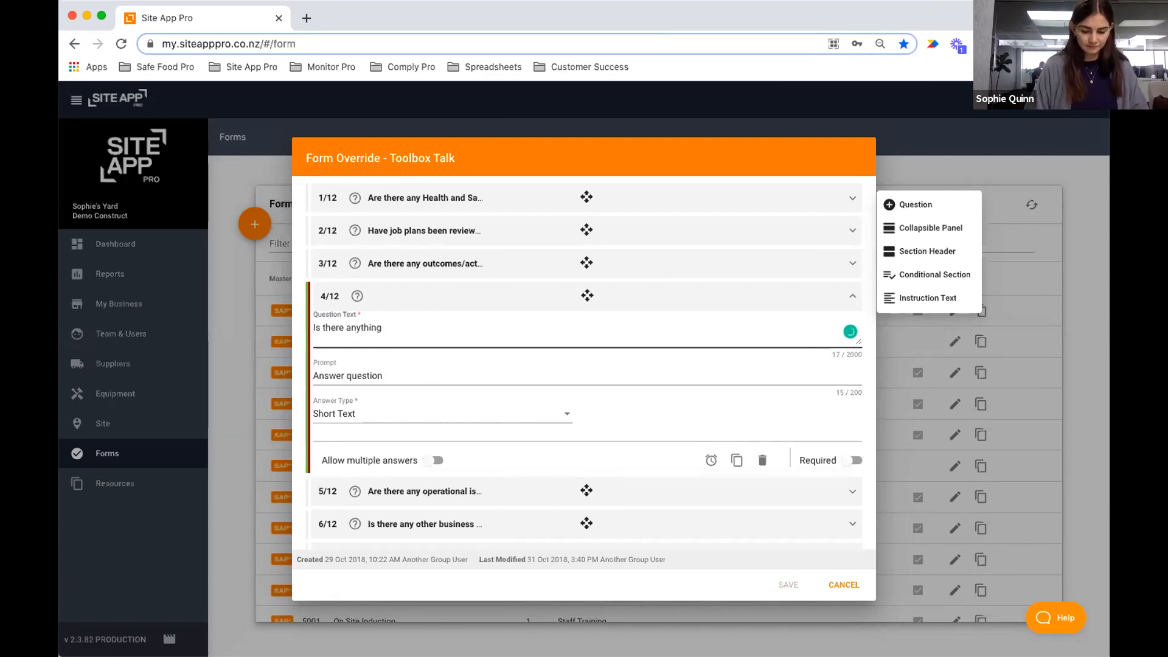
{"action": "type", "text": "the team"}
{"action": "key", "text": "BackSpace"}
{"action": "key", "text": "super+a"}
{"action": "type", "text": "Is the"}
{"action": "type", "text": "re "}
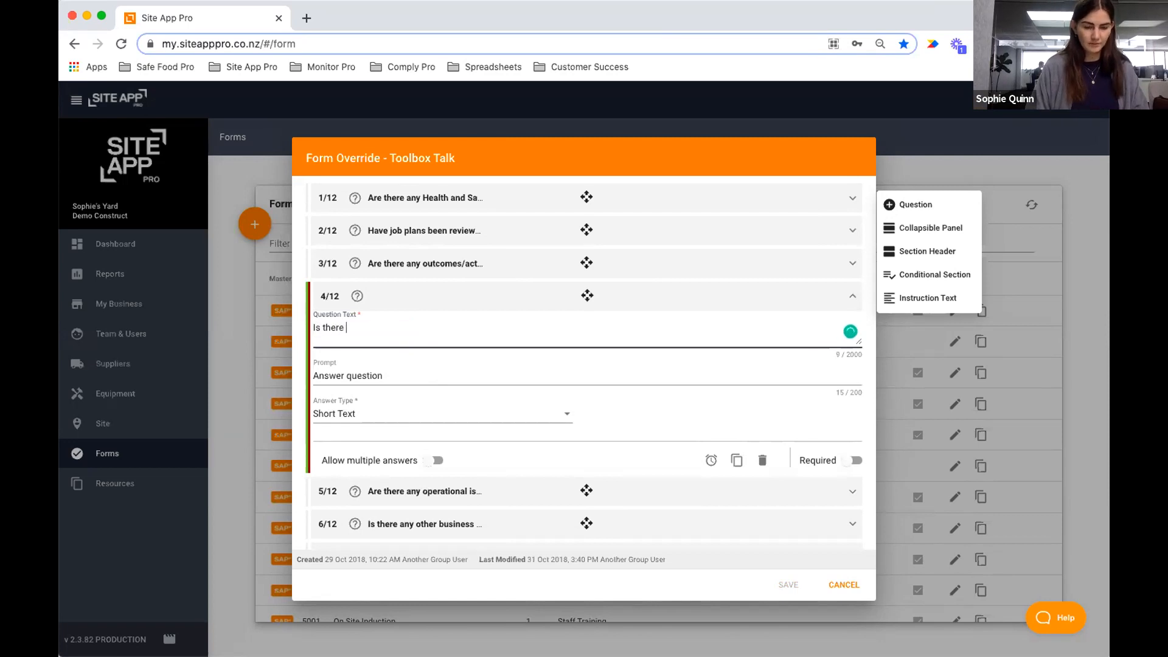
{"action": "type", "text": "anything the tea"}
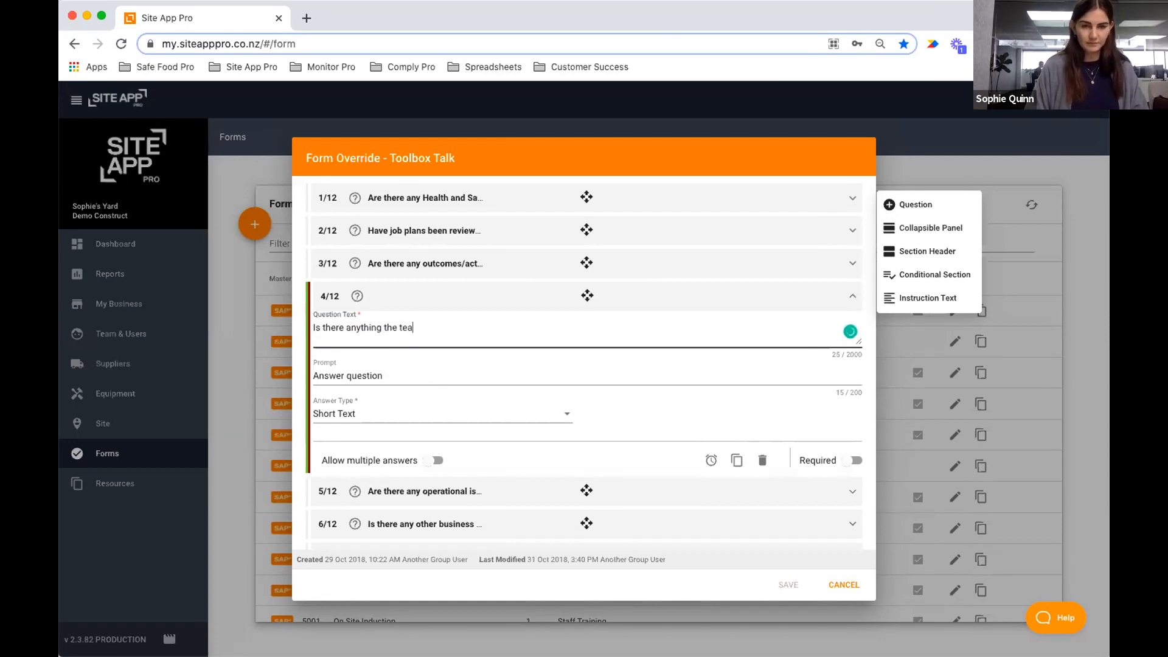
{"action": "type", "text": "m needs to discuss"}
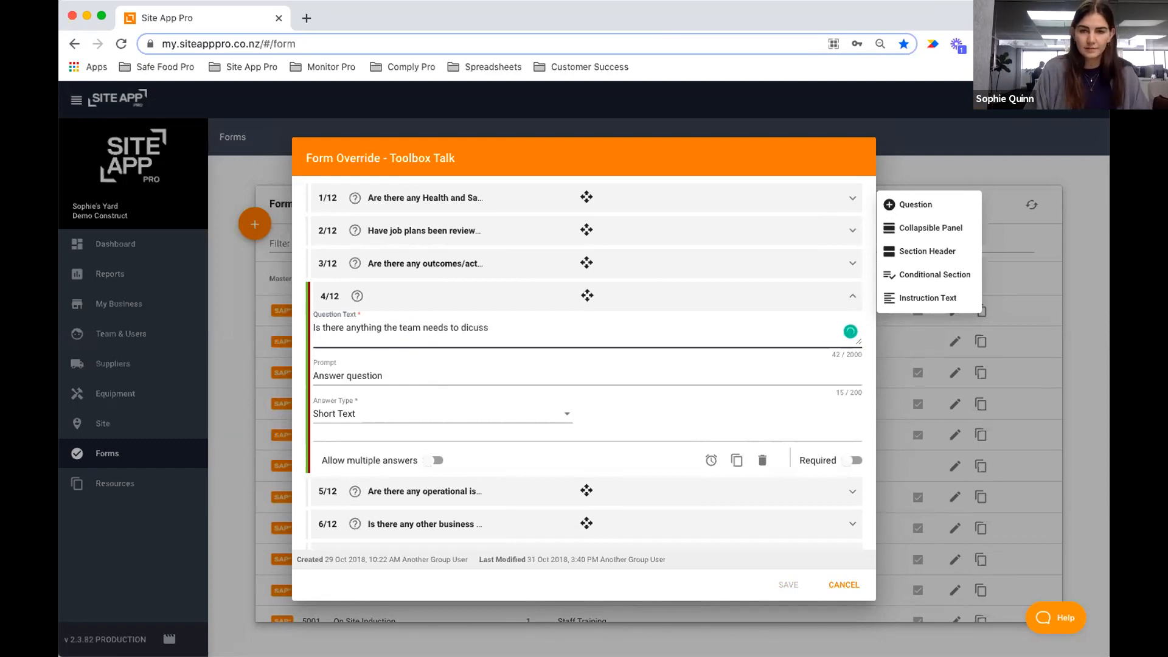
{"action": "type", "text": " abour E"}
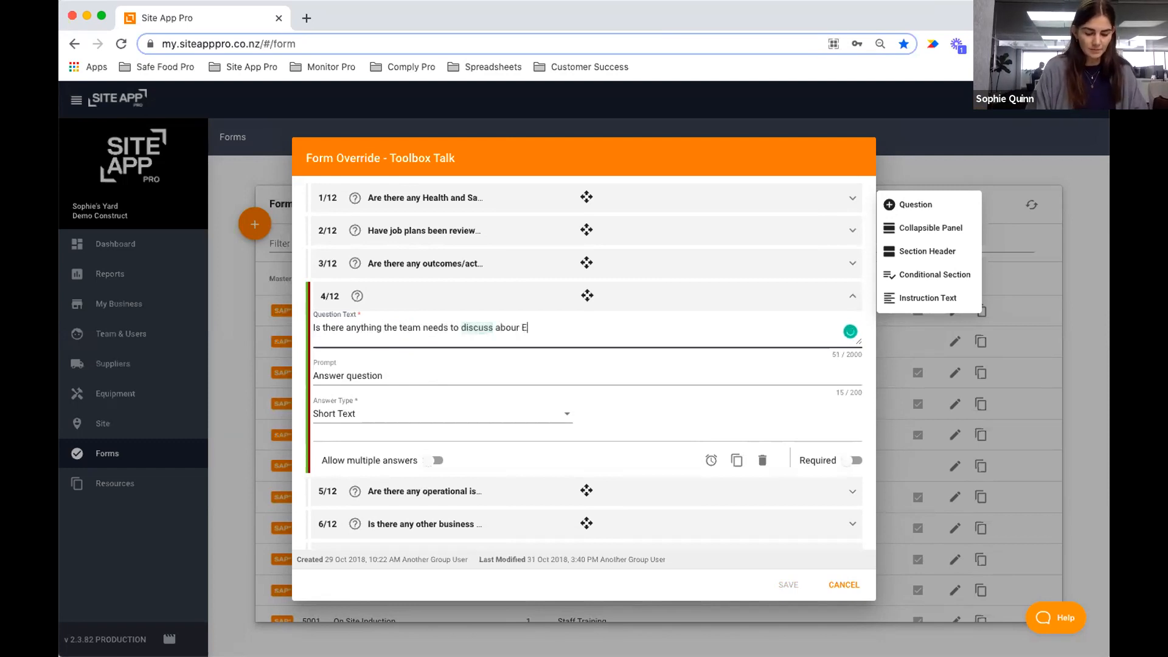
{"action": "type", "text": "mergency Proce"}
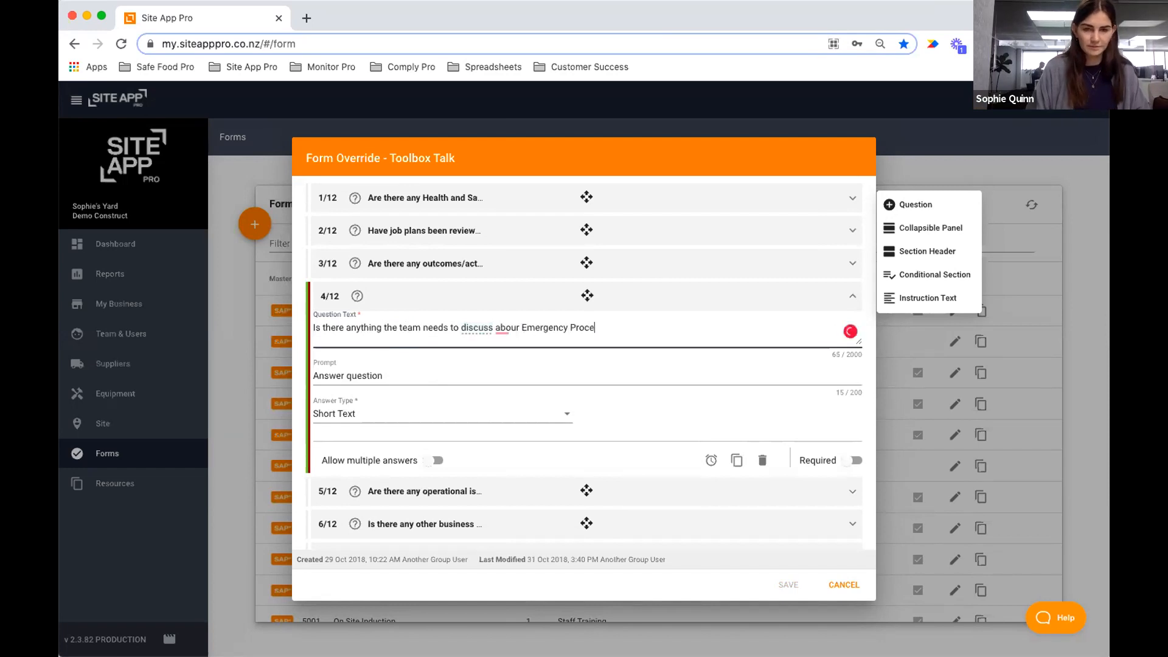
{"action": "type", "text": "dures?"}
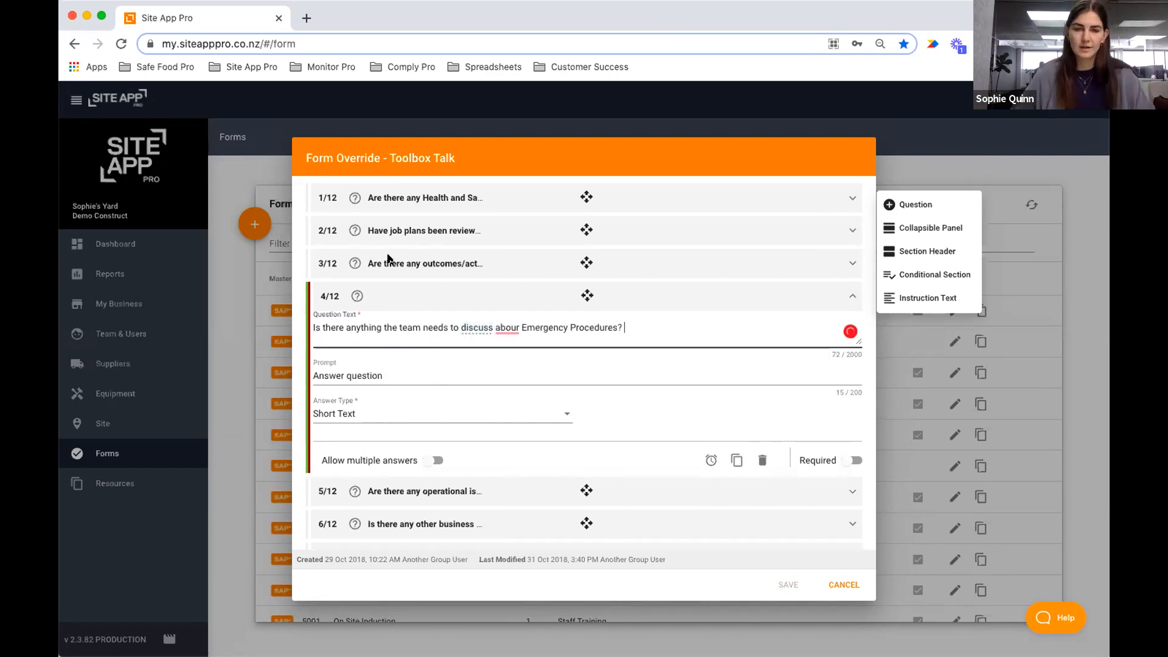
{"action": "left_click", "coordinate": [520, 327]}
{"action": "key", "text": "BackSpace"}
{"action": "type", "text": "t"}
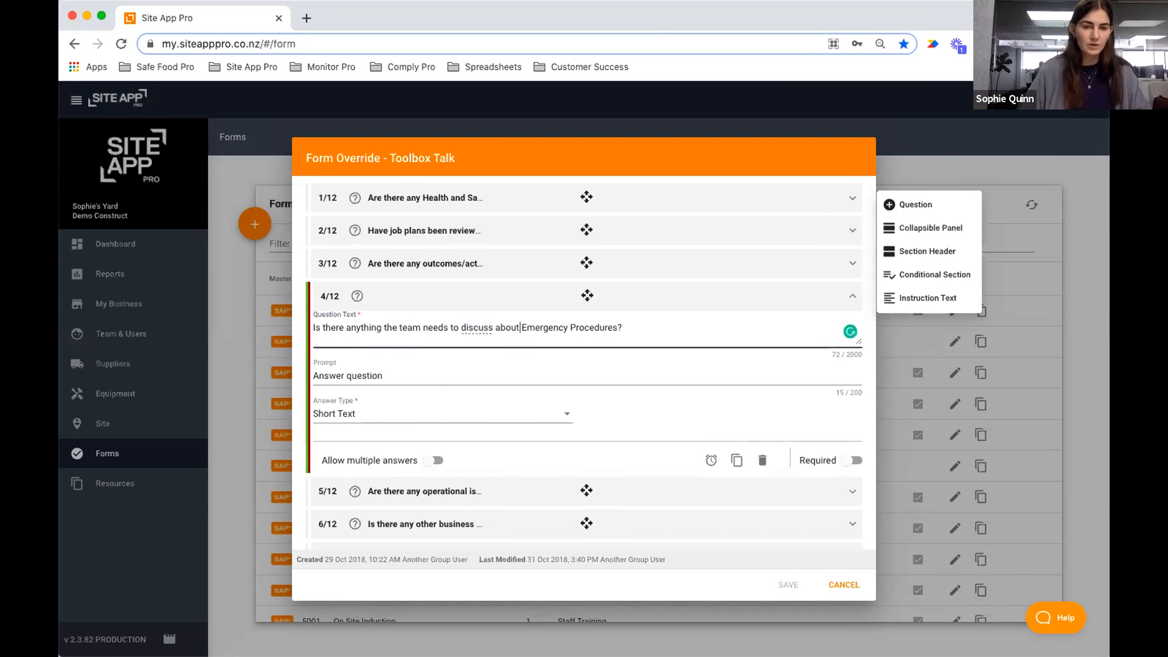
{"action": "left_click", "coordinate": [629, 335]}
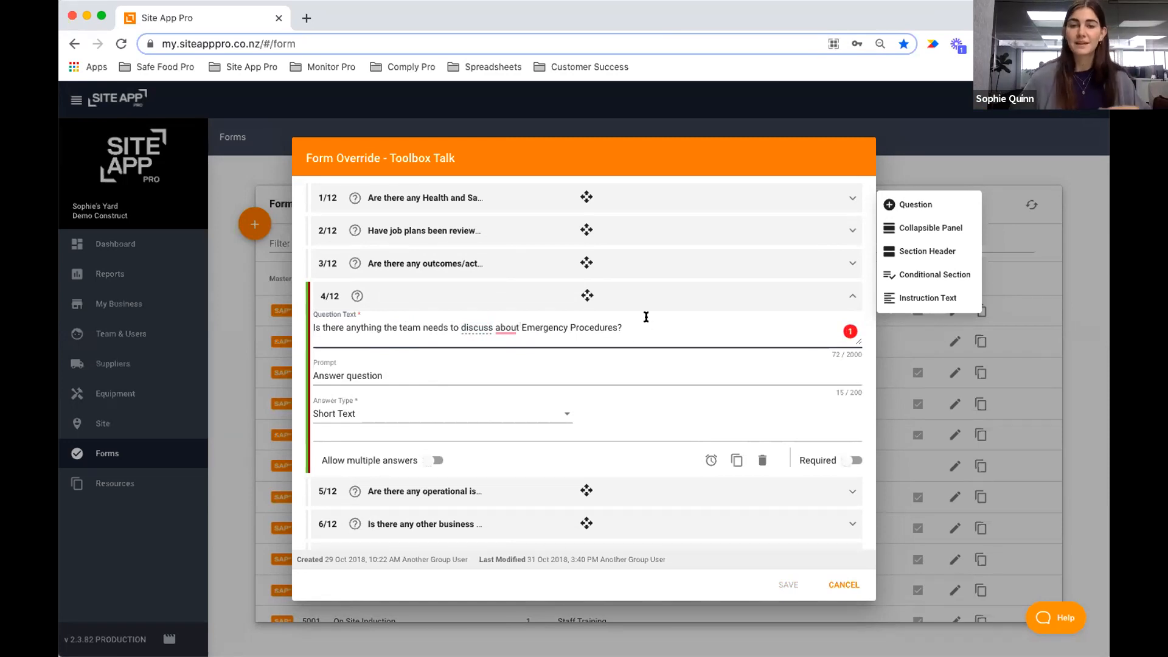
{"action": "left_click", "coordinate": [395, 373]}
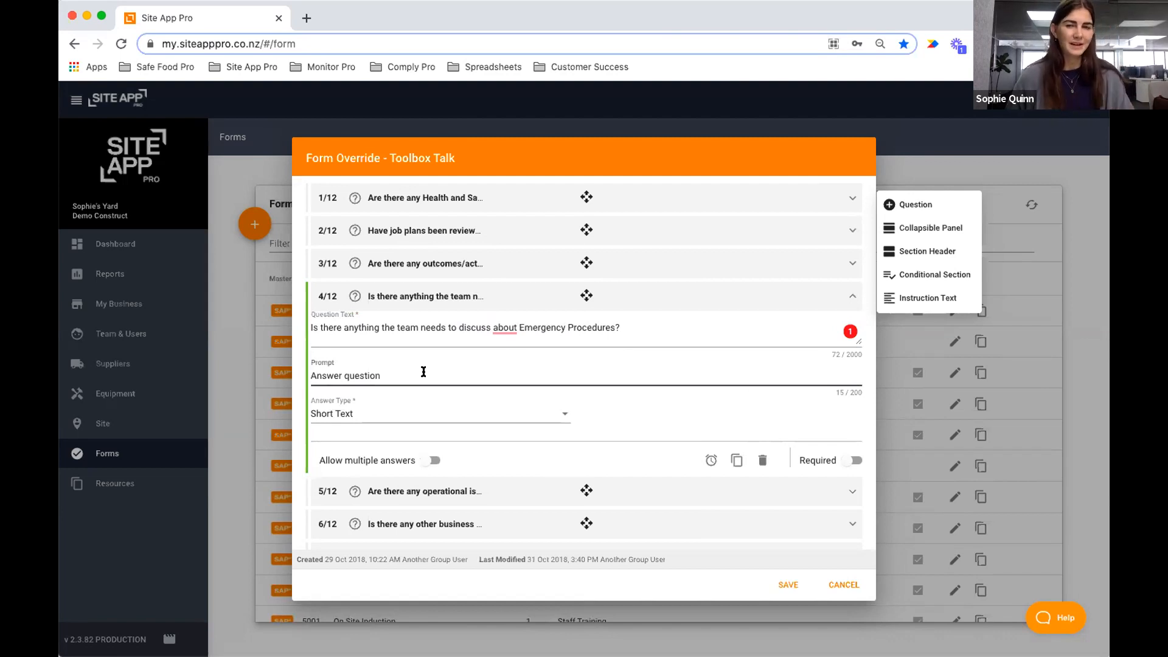
Clear the default 'Answer question' prompt text from the Emergency Procedures question.
{"action": "left_click_drag", "start_coordinate": [423, 372], "coordinate": [275, 374]}
{"action": "key", "text": "BackSpace"}
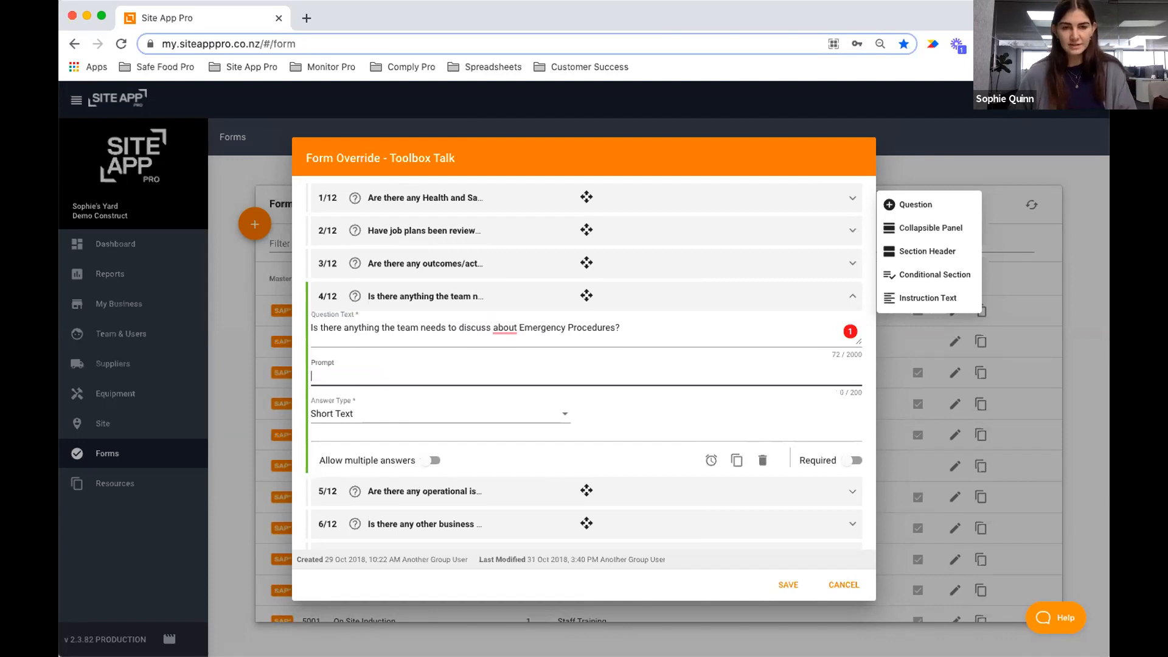
{"action": "left_click", "coordinate": [632, 398]}
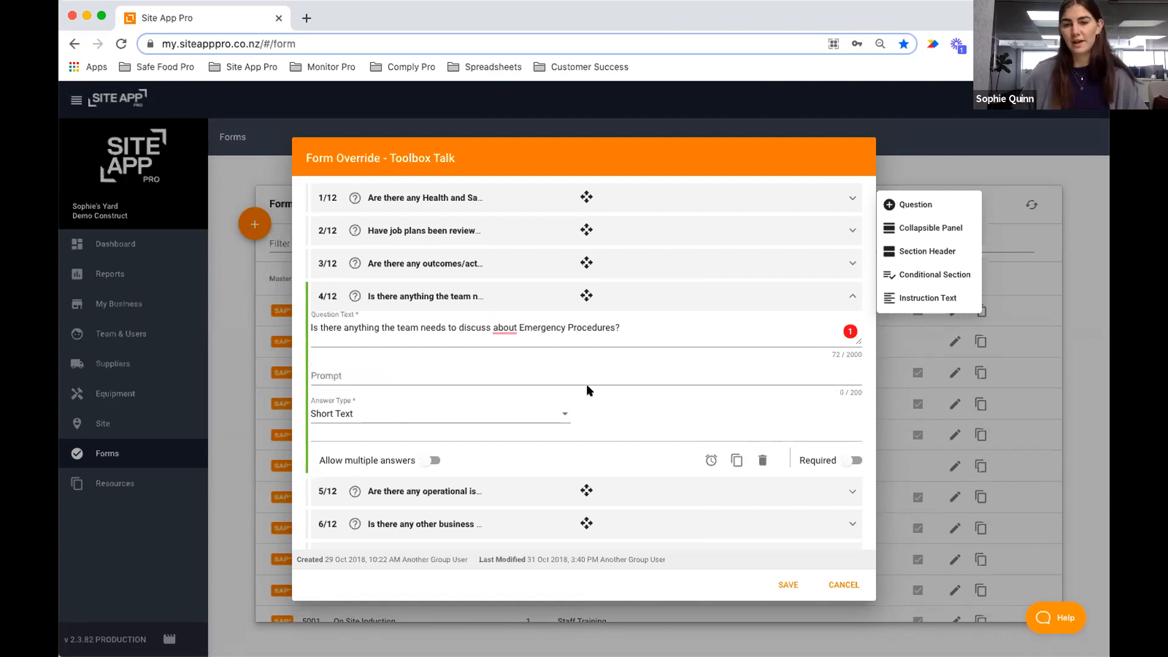
Set the answer type to No/Yes + Reason and mark the question Required.
{"action": "left_click", "coordinate": [373, 414]}
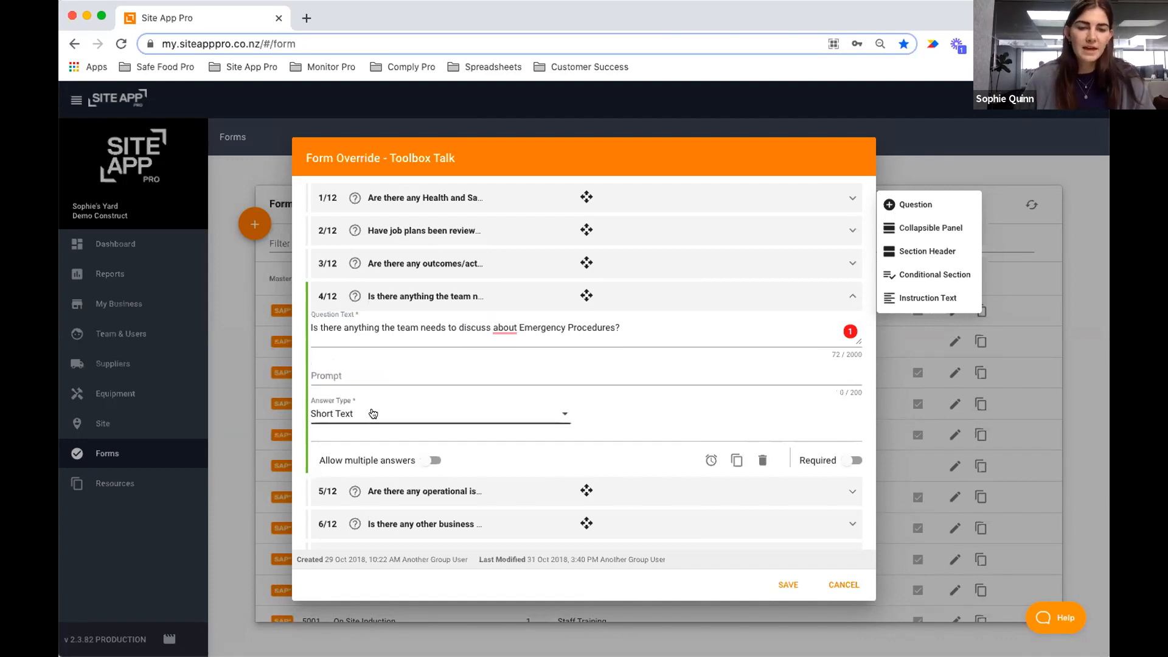
{"action": "left_click", "coordinate": [360, 410]}
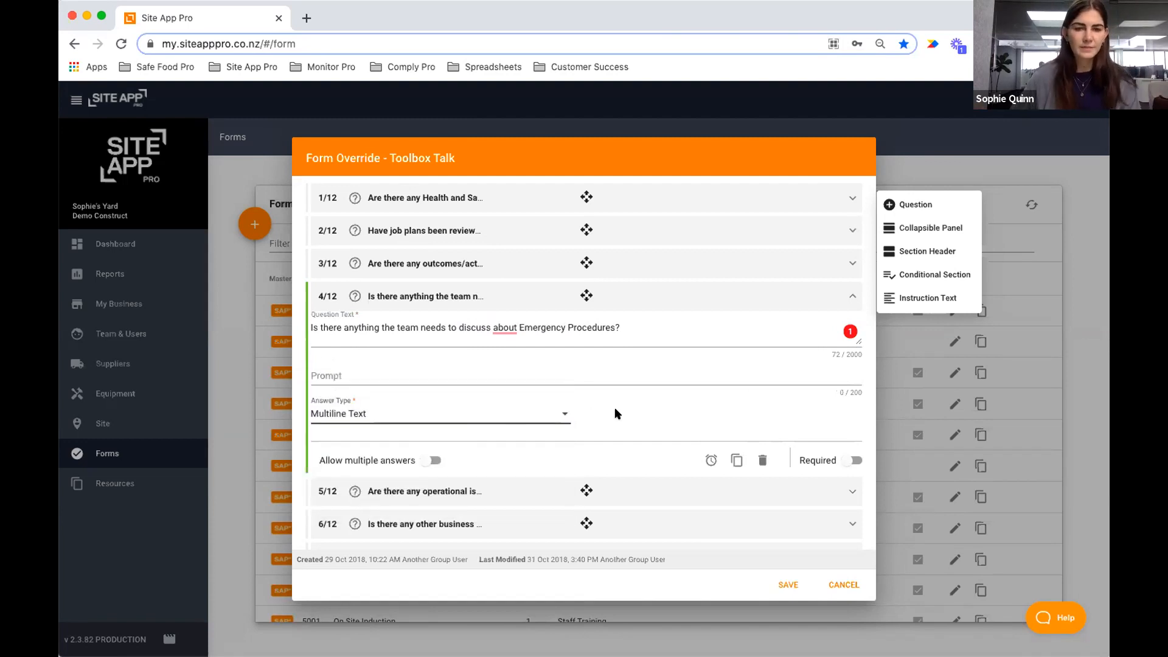
{"action": "left_click", "coordinate": [419, 419]}
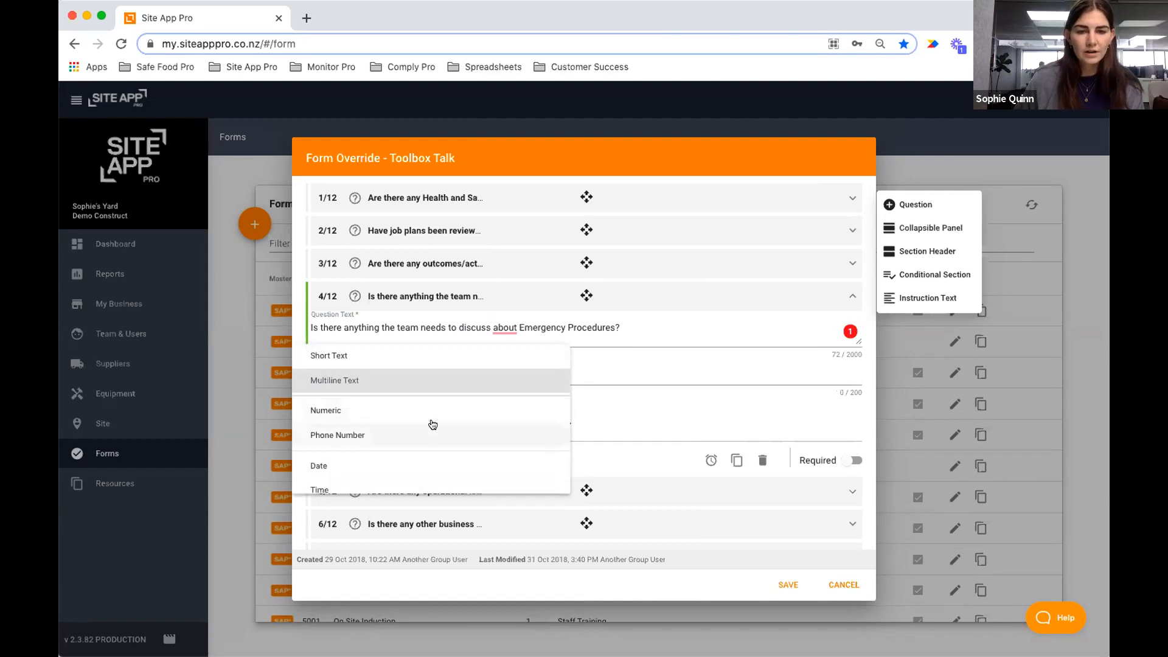
{"action": "scroll", "coordinate": [432, 425], "scroll_direction": "down", "scroll_amount": 5}
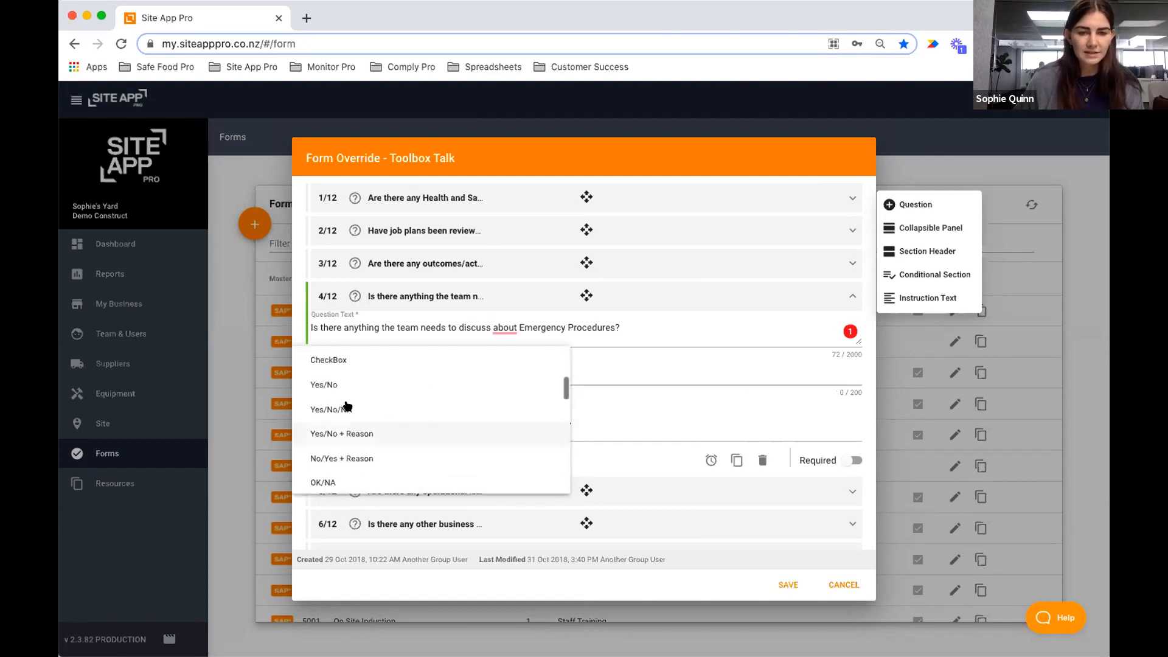
{"action": "left_click", "coordinate": [366, 459]}
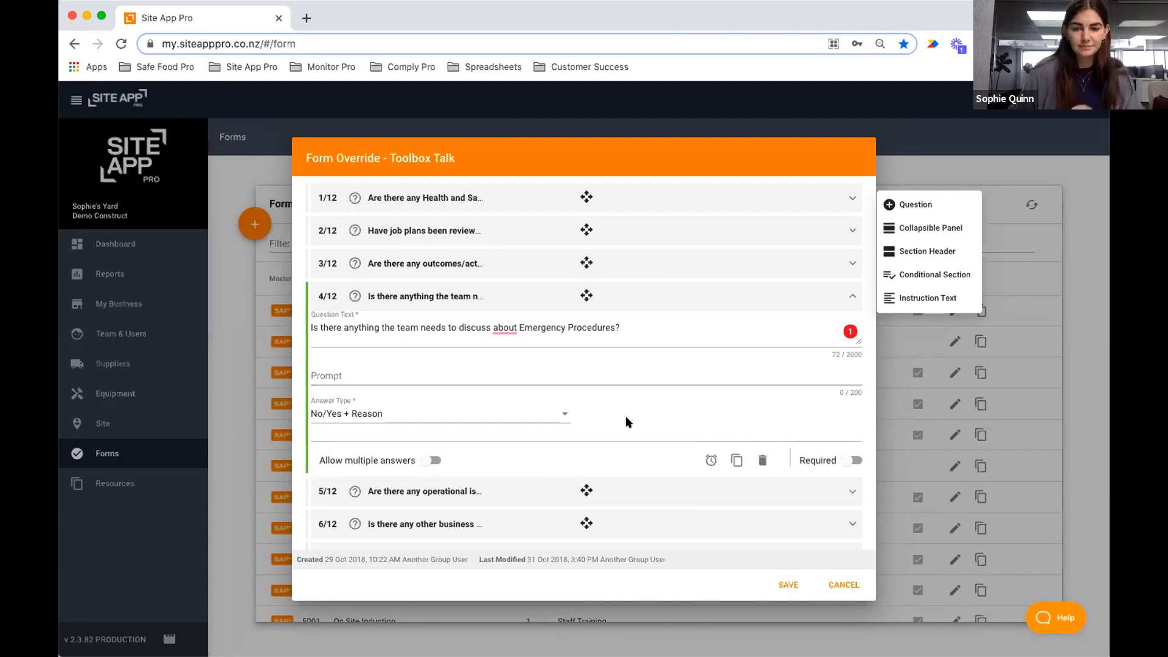
{"action": "left_click", "coordinate": [850, 461]}
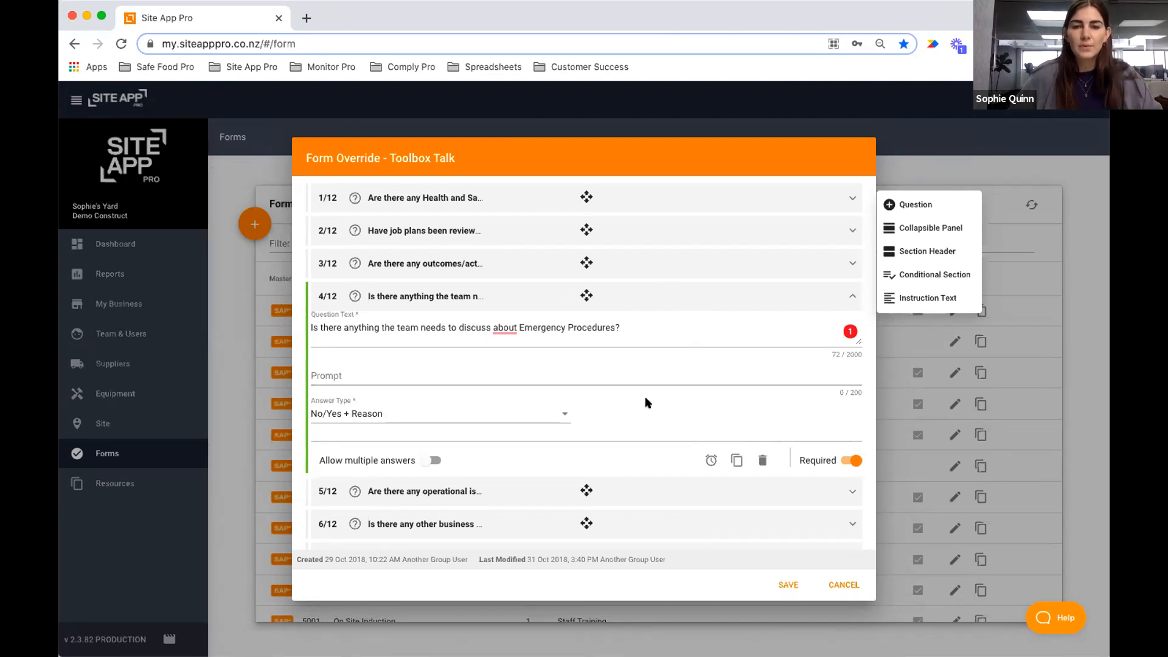
{"action": "left_click", "coordinate": [736, 459]}
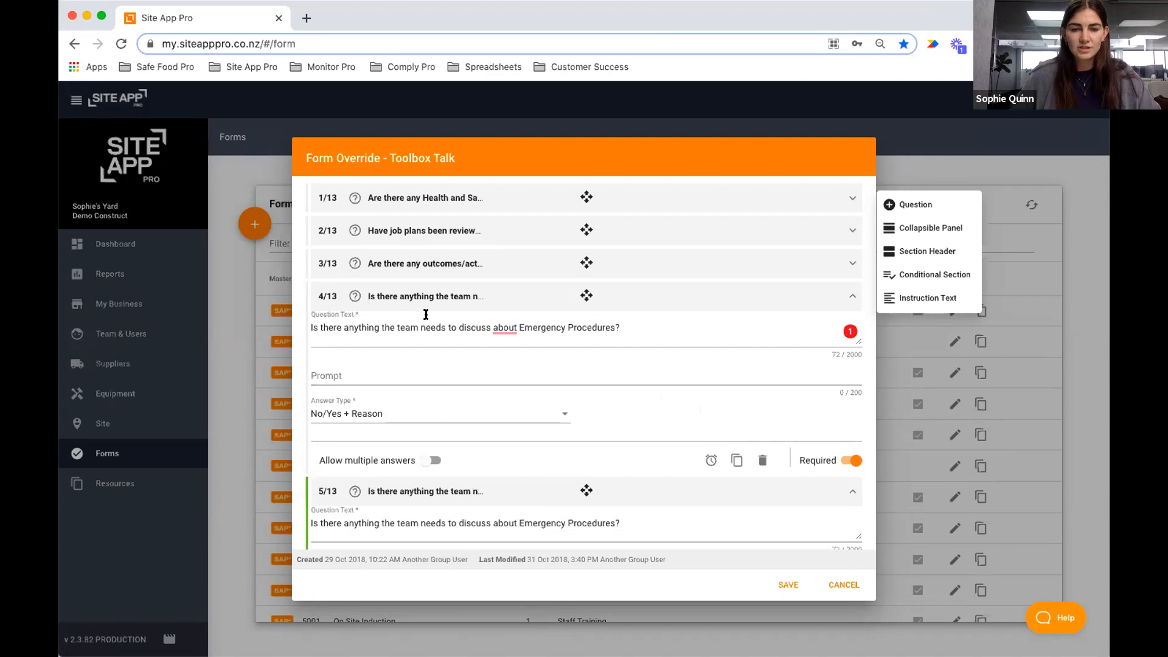
{"action": "scroll", "coordinate": [456, 398], "scroll_direction": "down", "scroll_amount": 2}
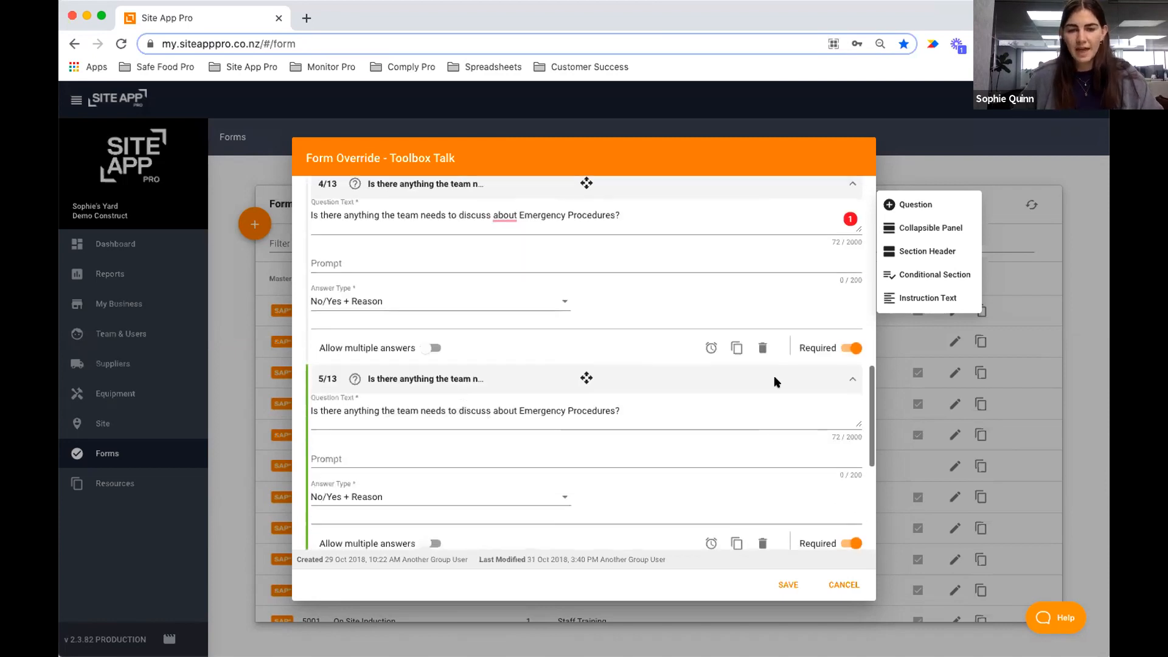
{"action": "scroll", "coordinate": [365, 470], "scroll_direction": "down", "scroll_amount": 1}
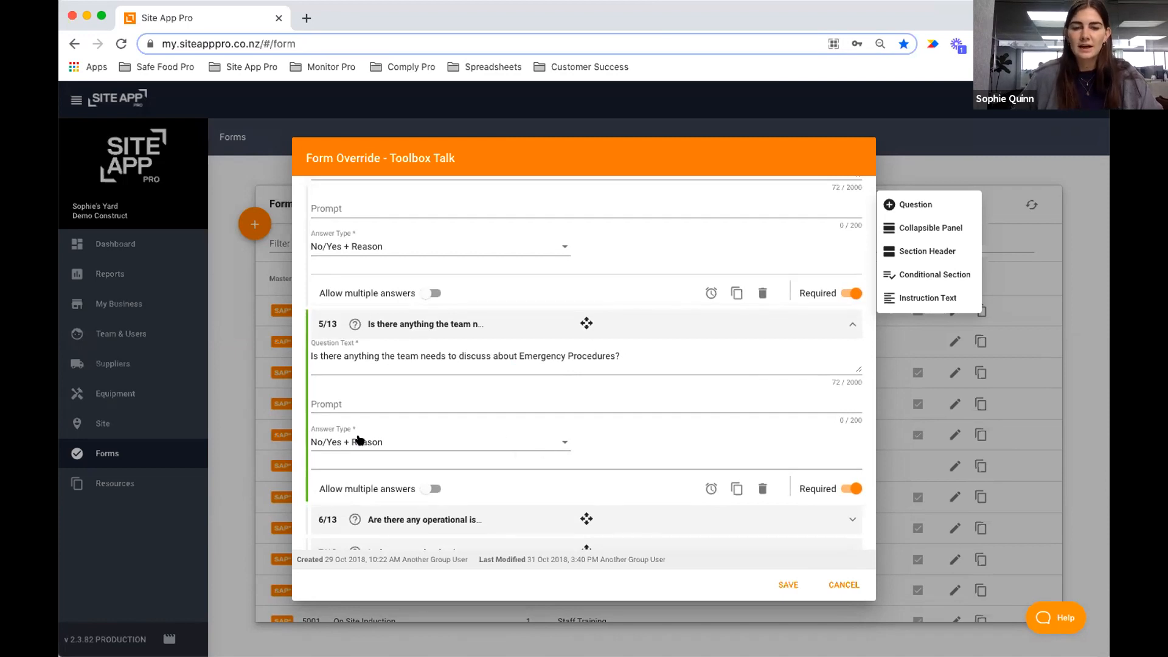
{"action": "left_click", "coordinate": [659, 349]}
{"action": "key", "text": "super+a"}
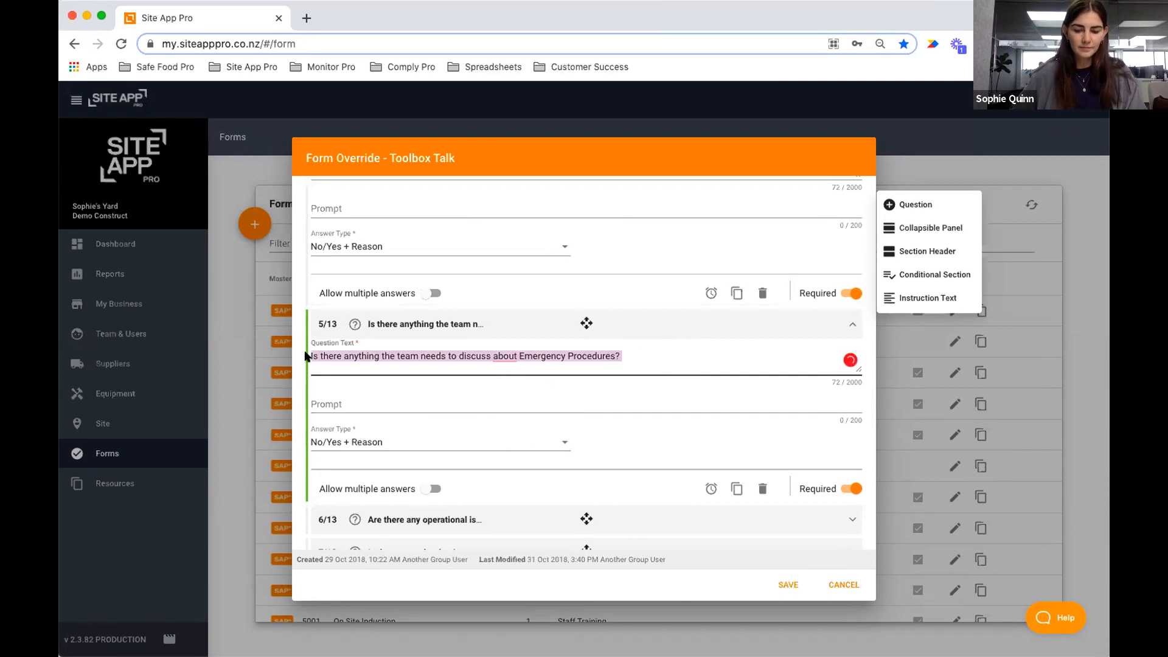
{"action": "key", "text": "BackSpace"}
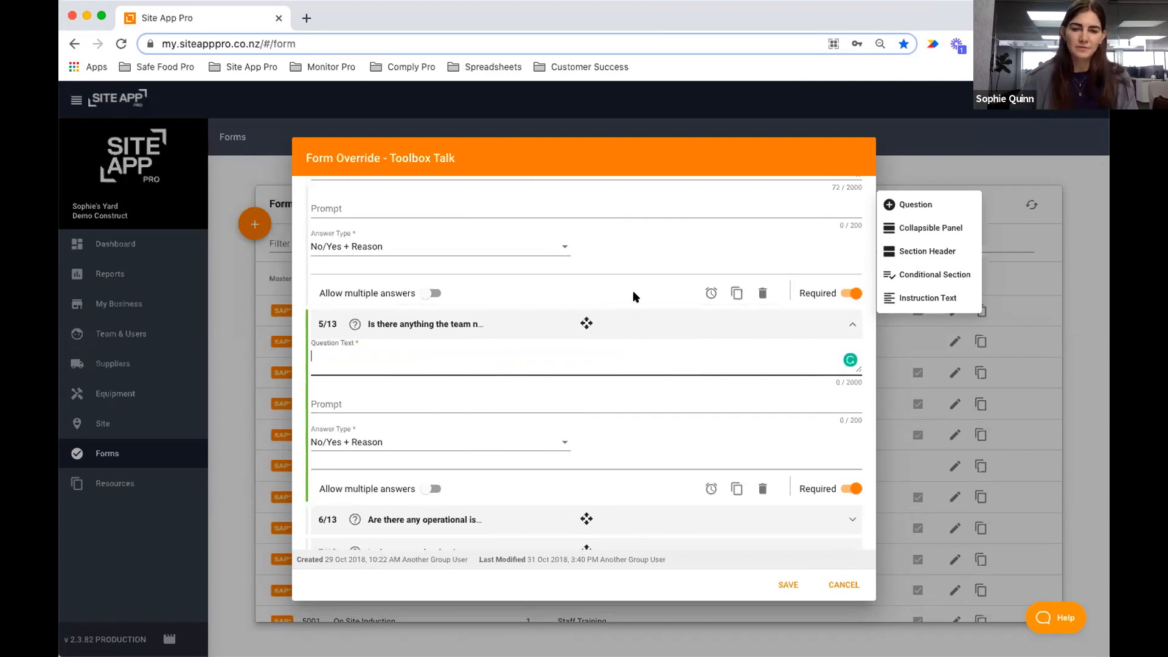
{"action": "left_click", "coordinate": [759, 489]}
{"action": "left_click", "coordinate": [512, 410]}
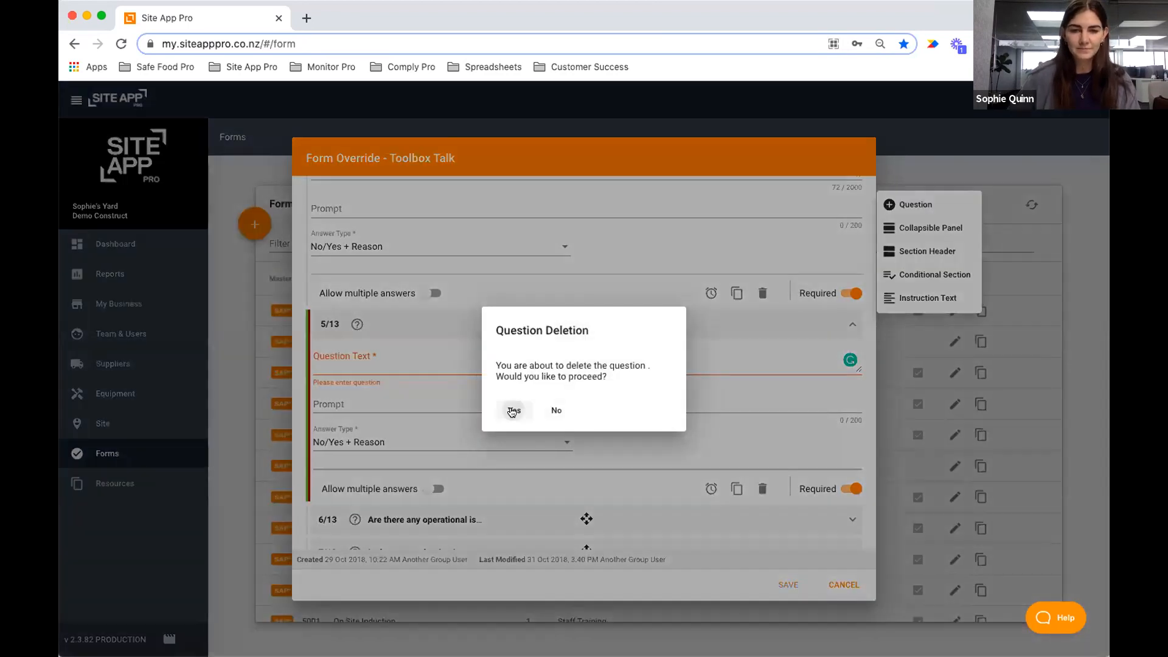
{"action": "scroll", "coordinate": [542, 326], "scroll_direction": "up", "scroll_amount": 4}
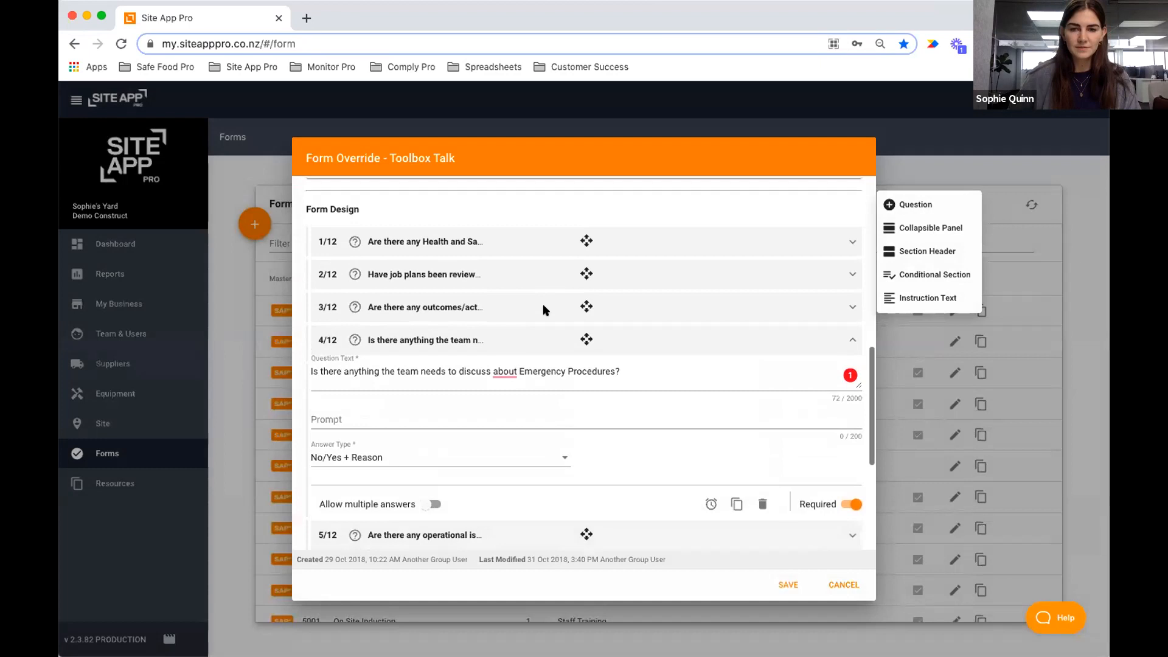
Inspect the incidents and Attendee signature (Signature Capture) questions, then select the incidents question.
{"action": "left_click", "coordinate": [580, 355]}
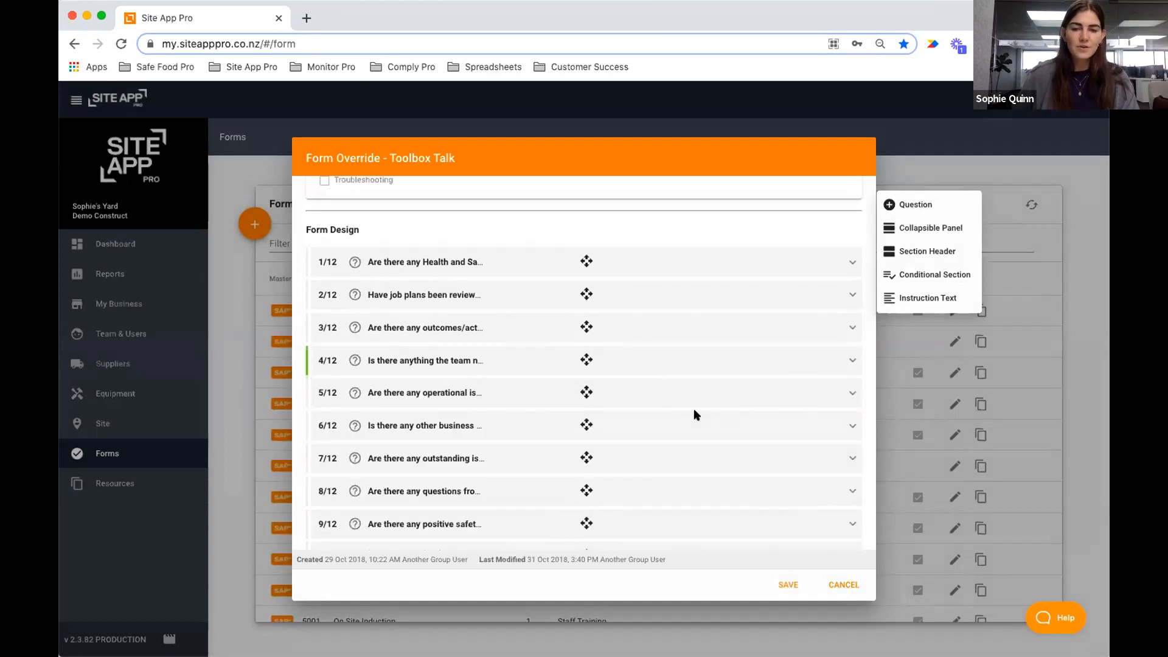
{"action": "scroll", "coordinate": [693, 414], "scroll_direction": "down", "scroll_amount": 4}
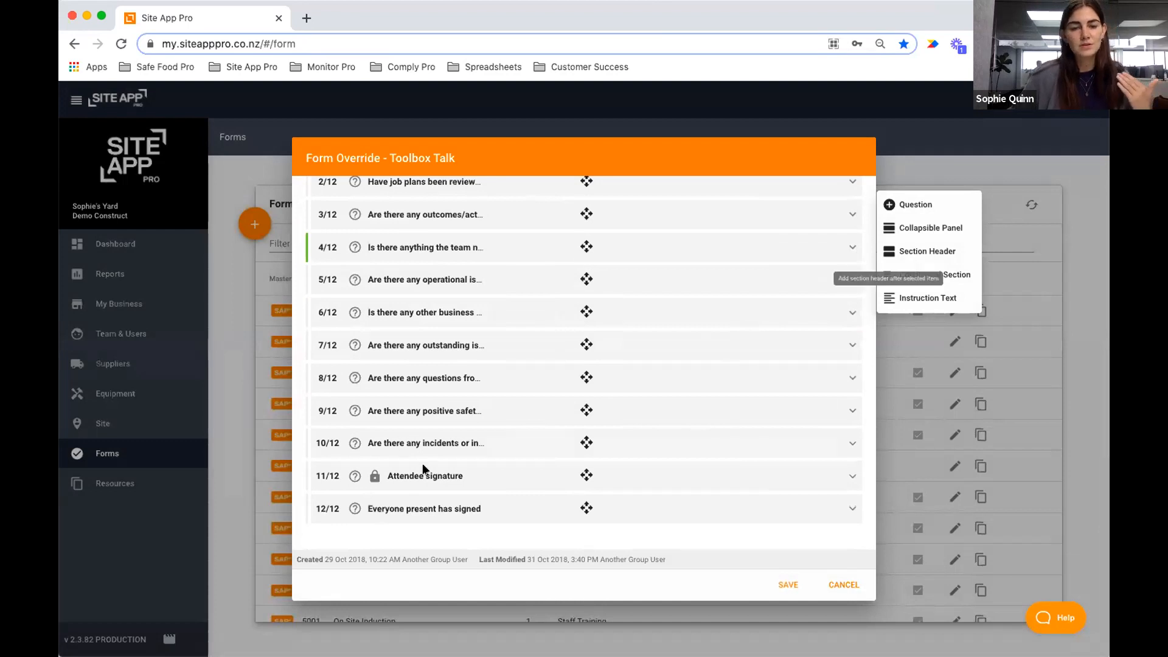
{"action": "left_click", "coordinate": [451, 442]}
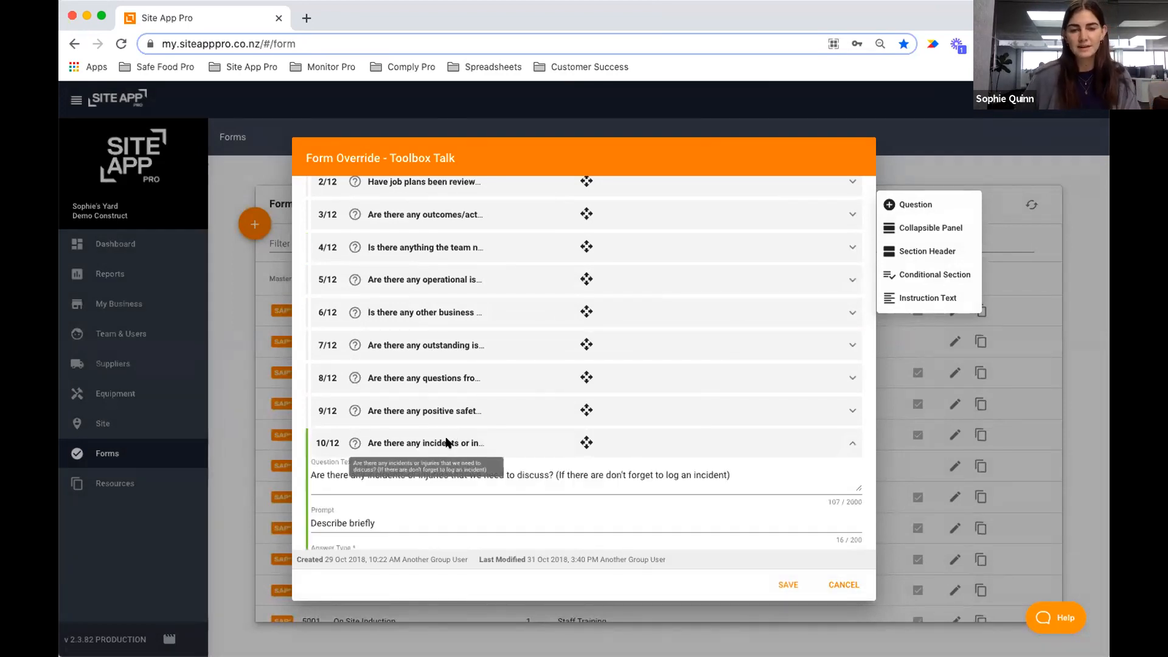
{"action": "left_click", "coordinate": [447, 442]}
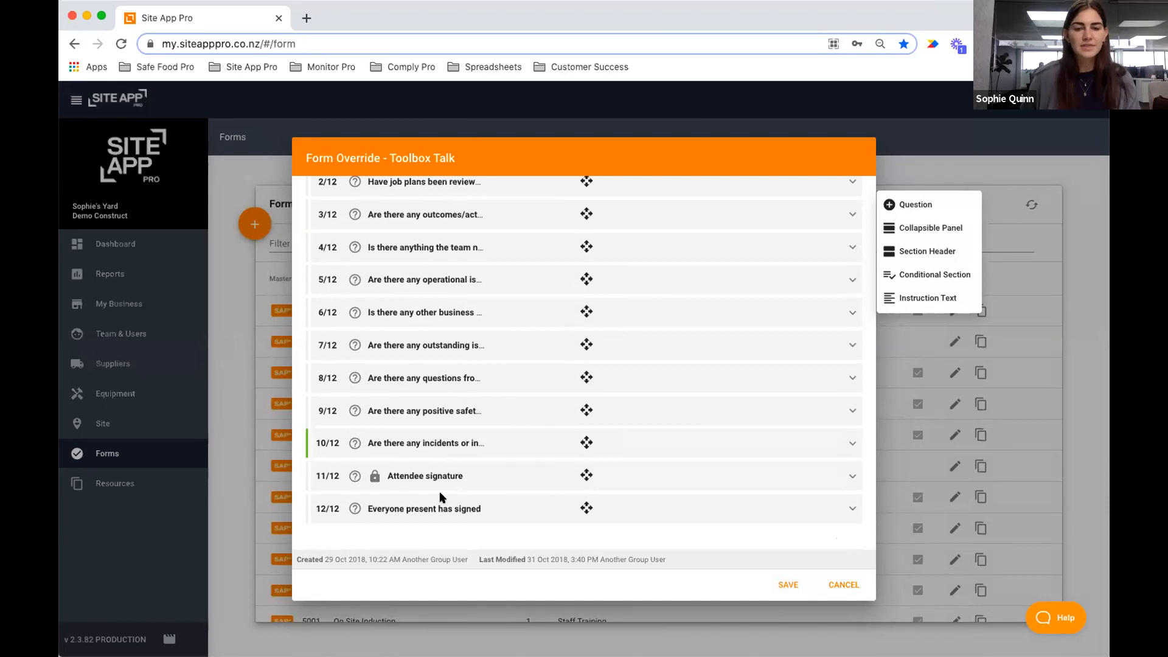
{"action": "left_click", "coordinate": [464, 473]}
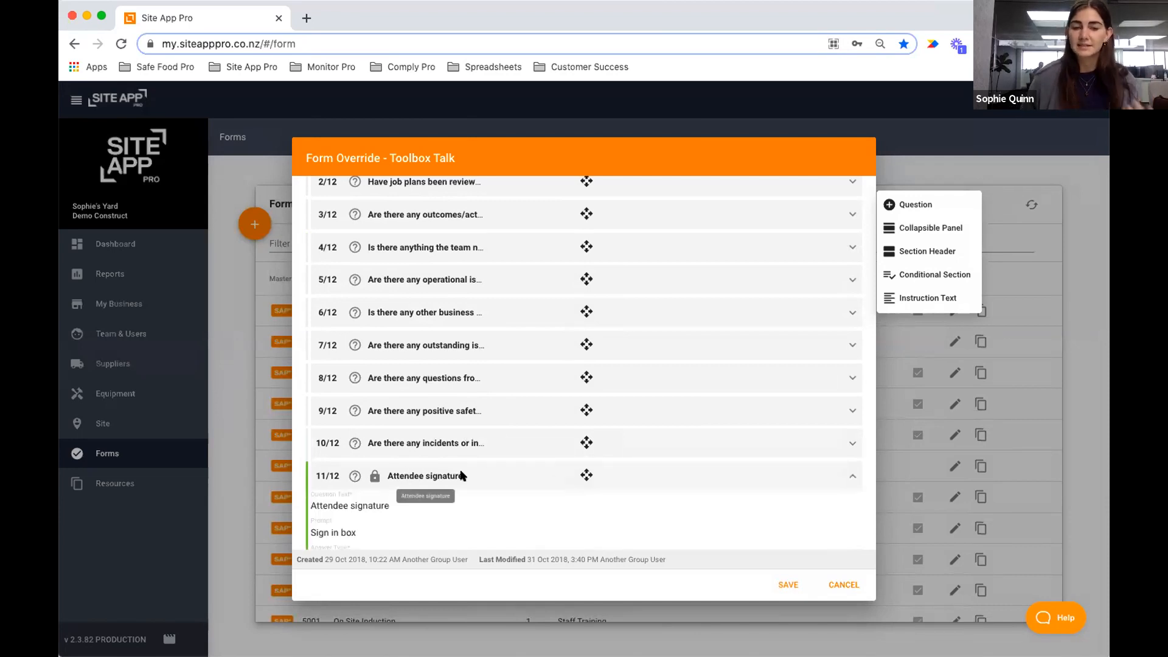
{"action": "scroll", "coordinate": [463, 474], "scroll_direction": "down", "scroll_amount": 3}
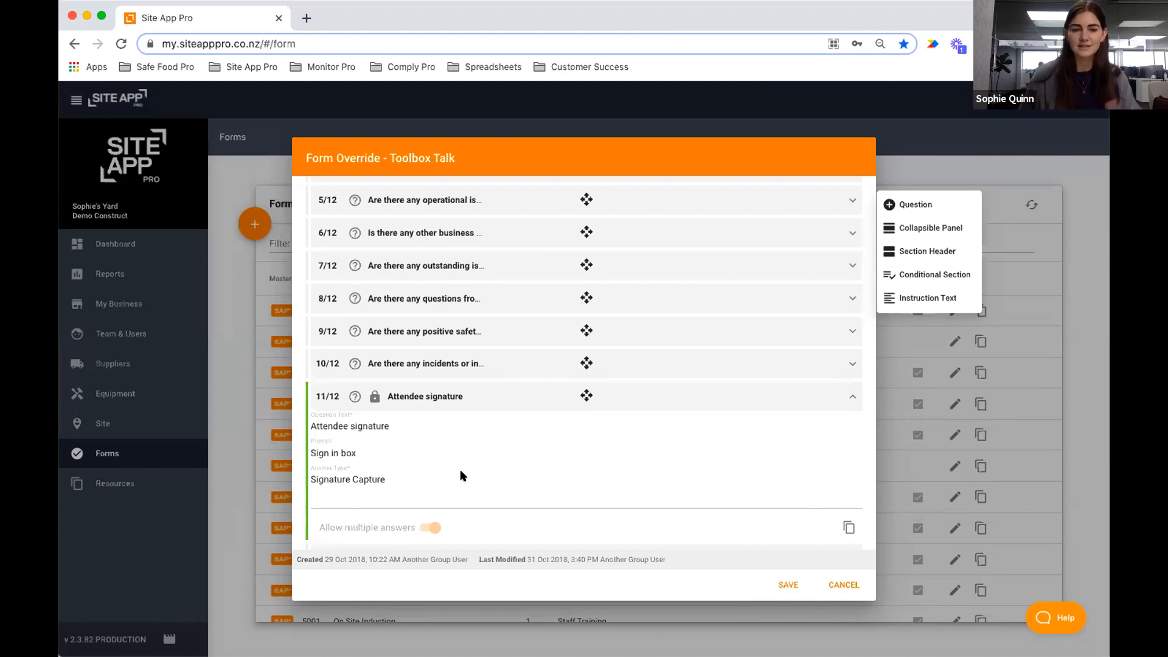
{"action": "left_click", "coordinate": [414, 362]}
{"action": "left_click", "coordinate": [406, 363]}
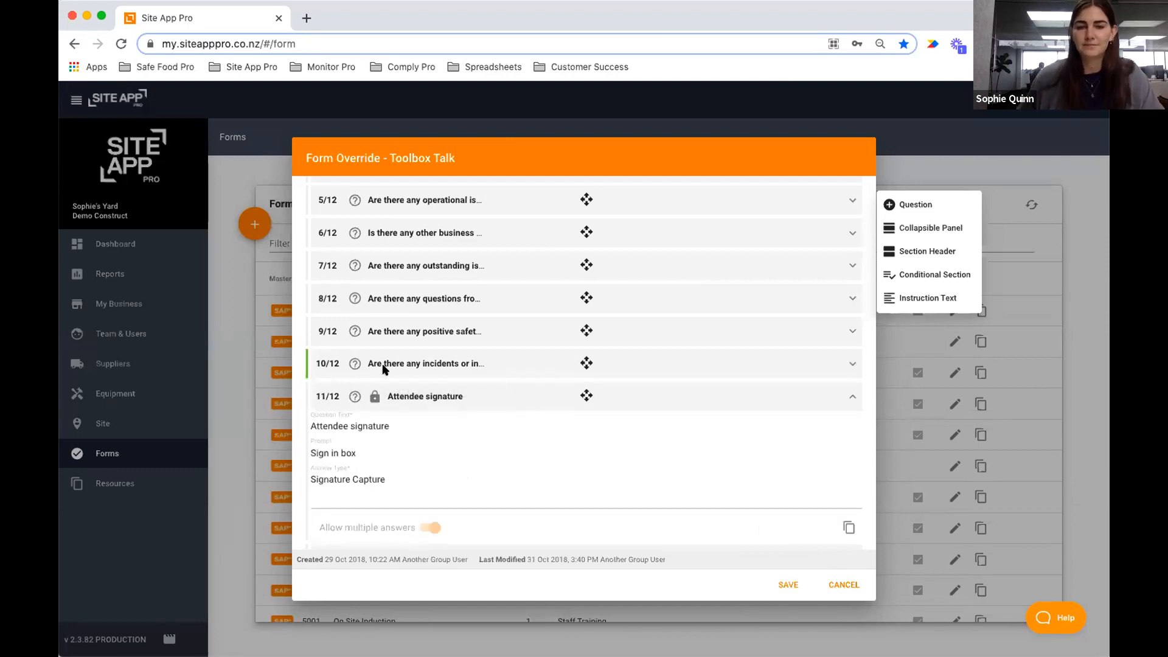
Add a 'Sign off:' section header after the incidents question, allowing multiple answers.
{"action": "left_click", "coordinate": [936, 255]}
{"action": "scroll", "coordinate": [499, 386], "scroll_direction": "down", "scroll_amount": 1}
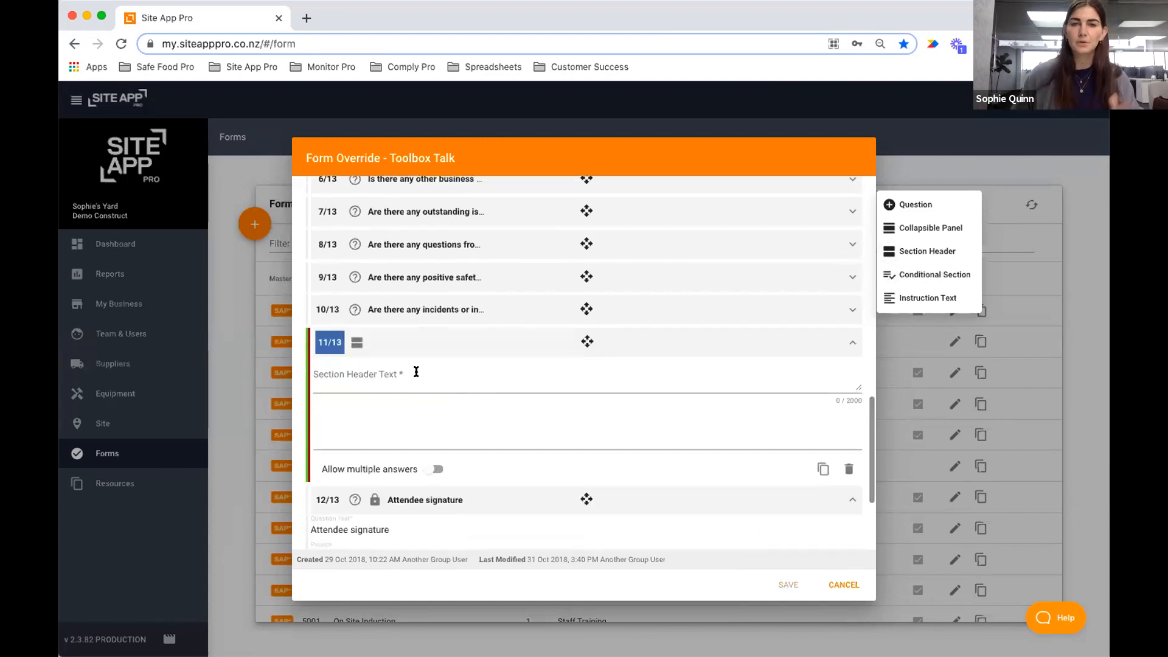
{"action": "left_click", "coordinate": [435, 371]}
{"action": "type", "text": "Sign of "}
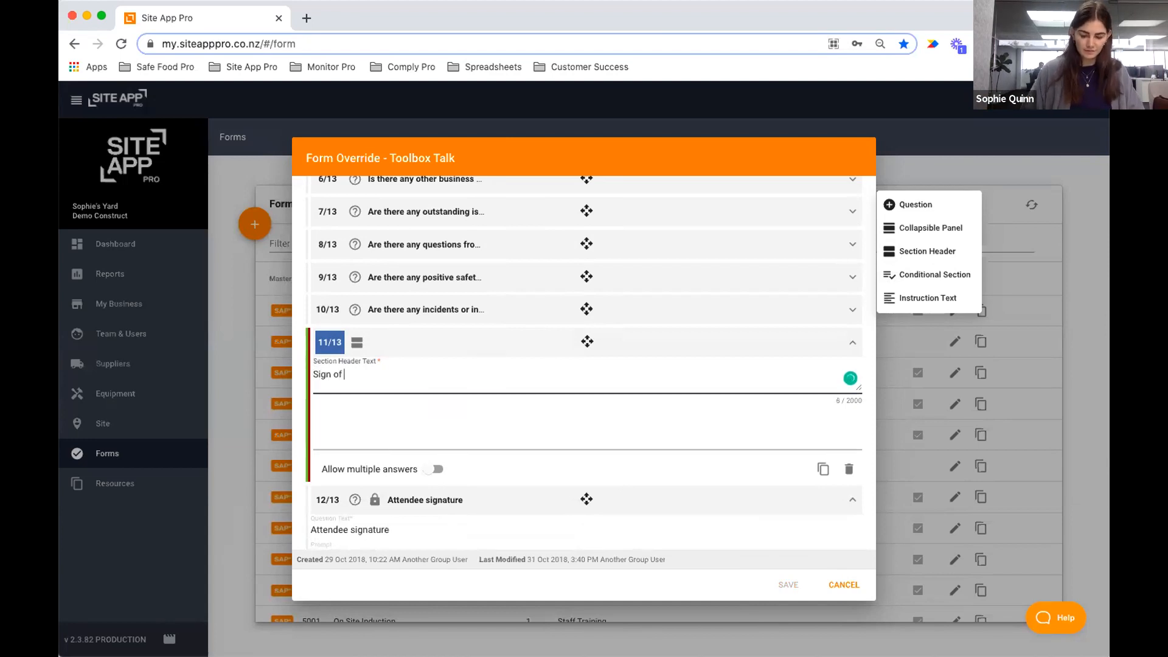
{"action": "type", "text": "f:"}
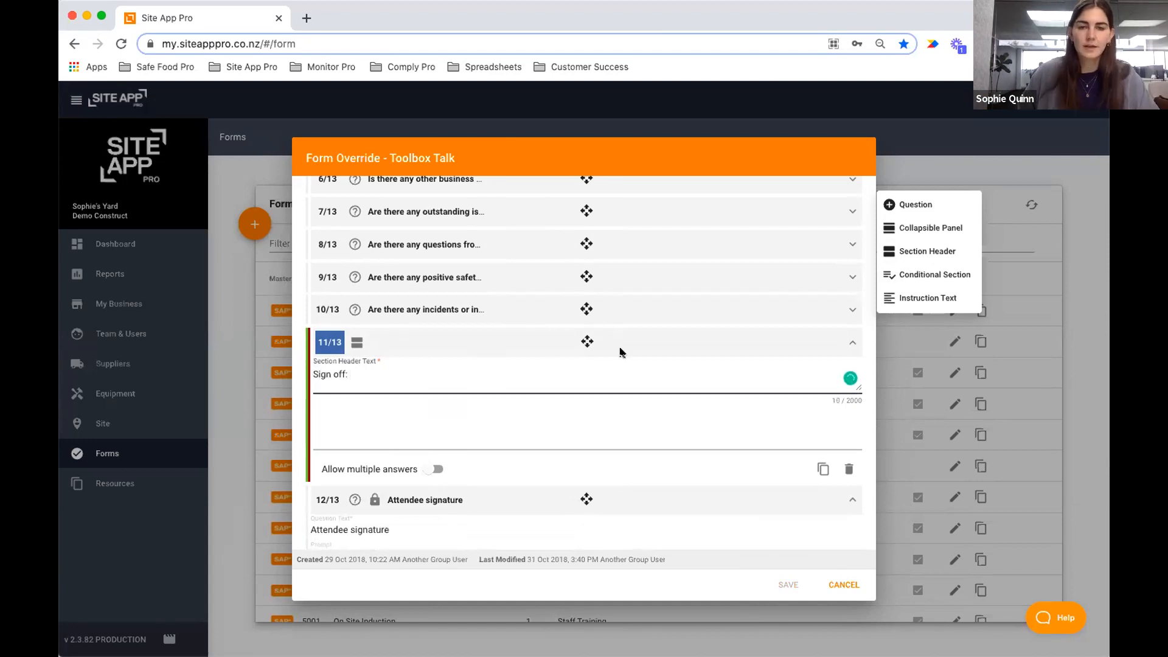
{"action": "left_click", "coordinate": [433, 470]}
{"action": "left_click", "coordinate": [432, 471]}
{"action": "scroll", "coordinate": [518, 454], "scroll_direction": "down", "scroll_amount": 1}
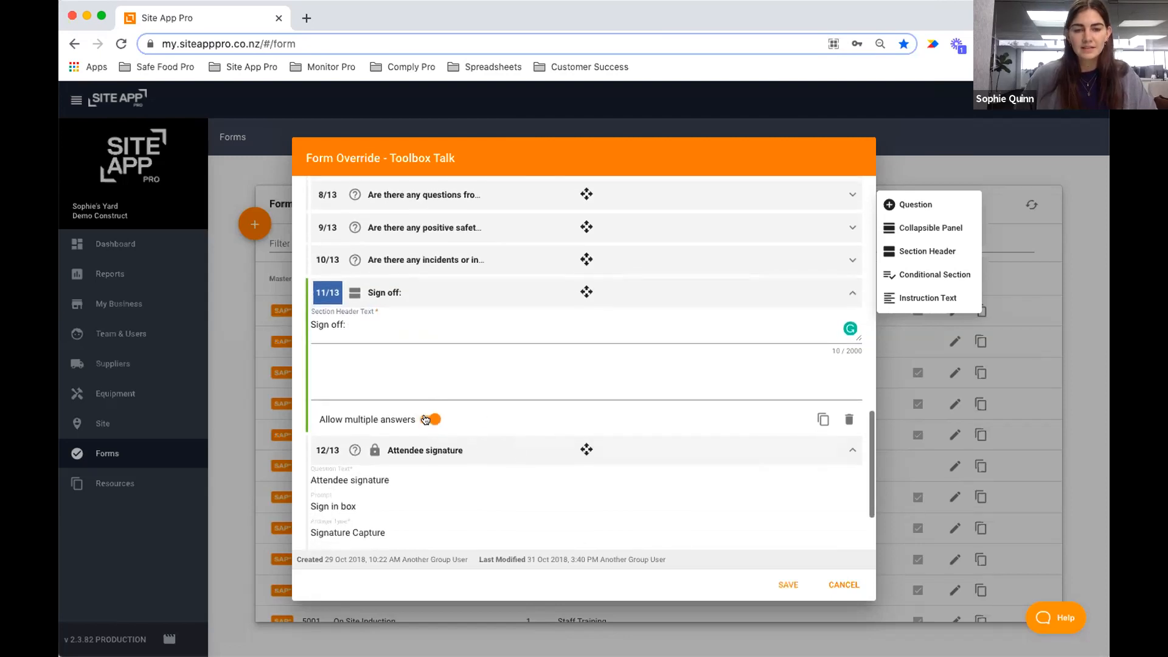
{"action": "scroll", "coordinate": [496, 404], "scroll_direction": "down", "scroll_amount": 3}
{"action": "scroll", "coordinate": [495, 401], "scroll_direction": "up", "scroll_amount": 3}
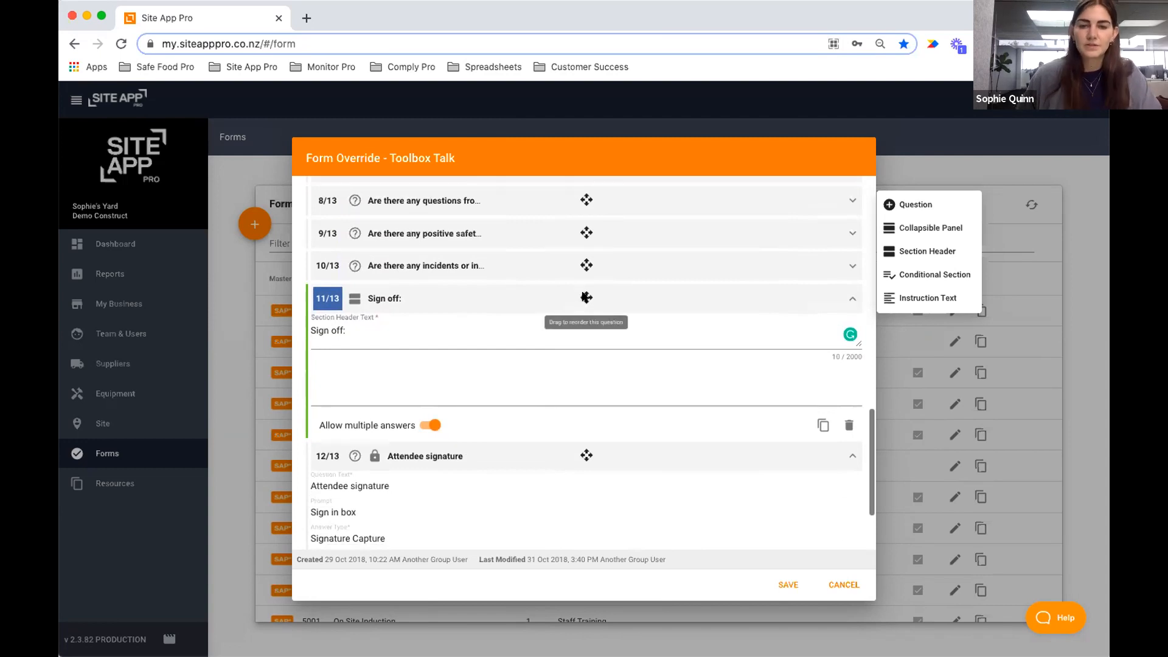
{"action": "left_click", "coordinate": [388, 299]}
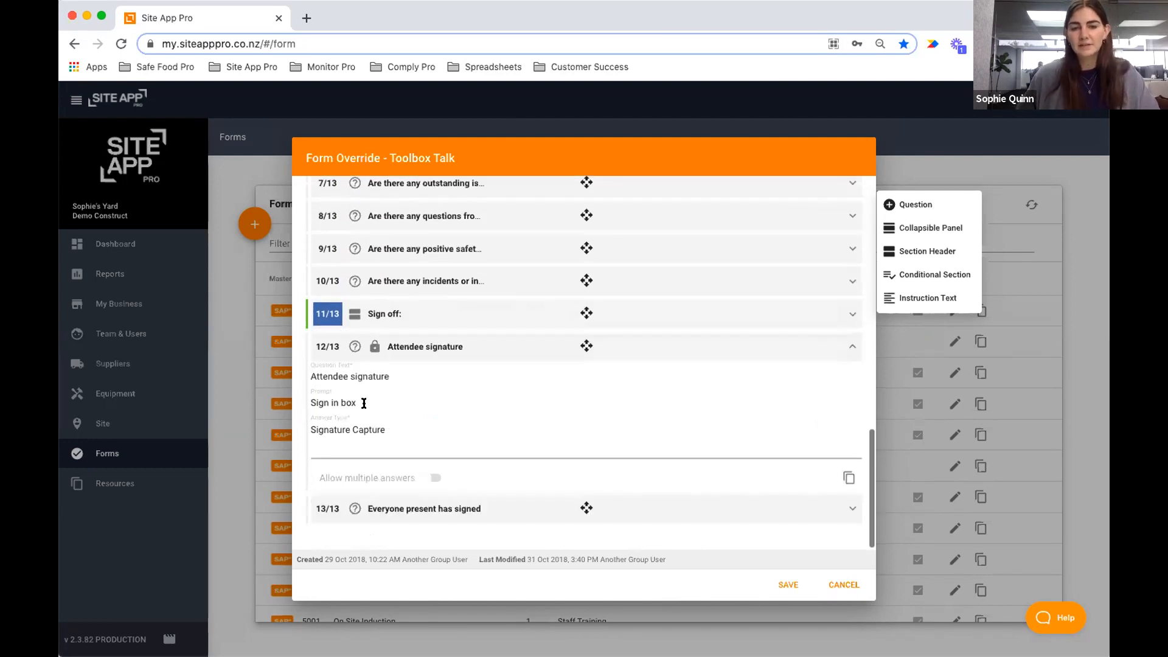
{"action": "left_click", "coordinate": [380, 352]}
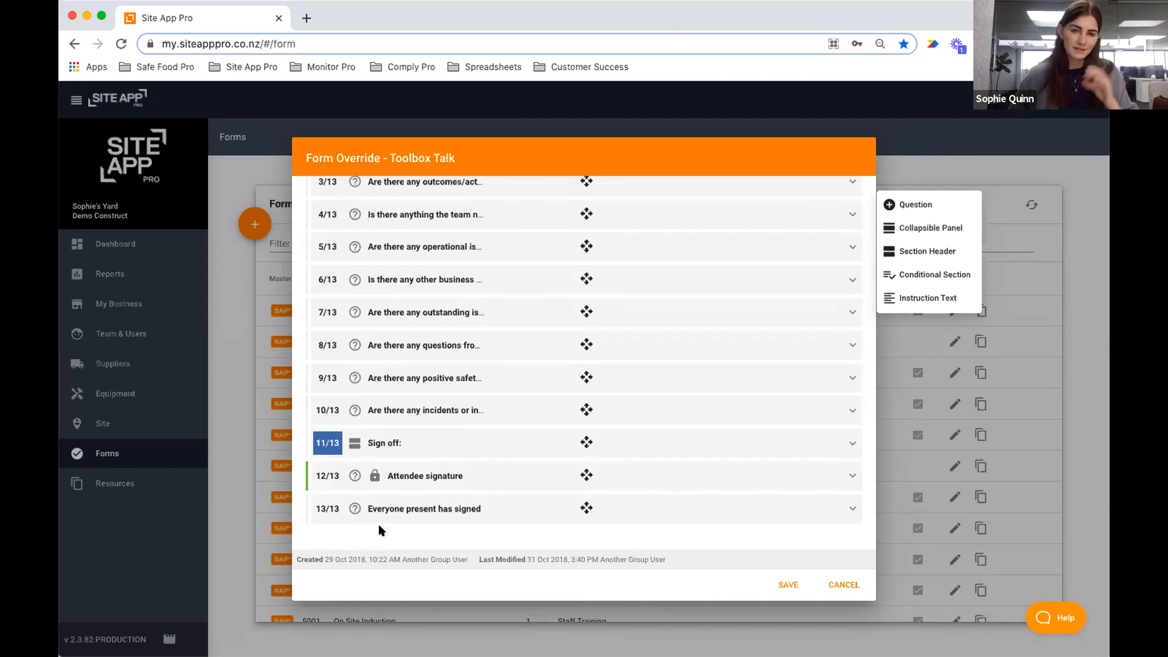
Add a new question worded 'Select your Name'.
{"action": "left_click", "coordinate": [912, 204]}
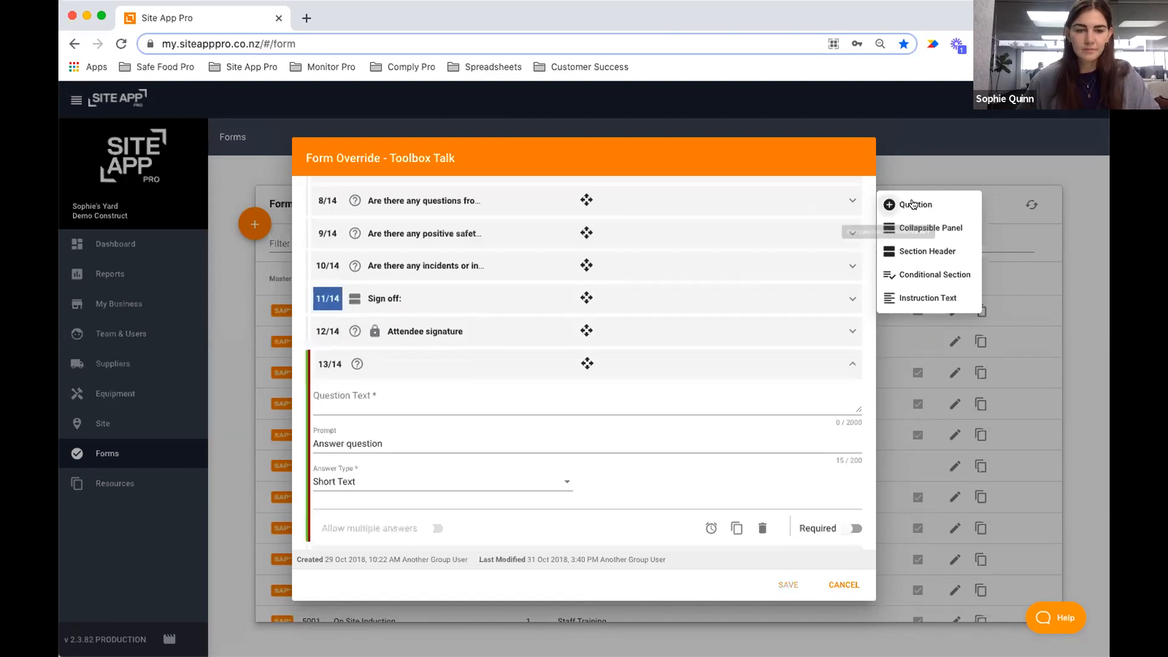
{"action": "left_click", "coordinate": [465, 390]}
{"action": "type", "text": "Select your Name"}
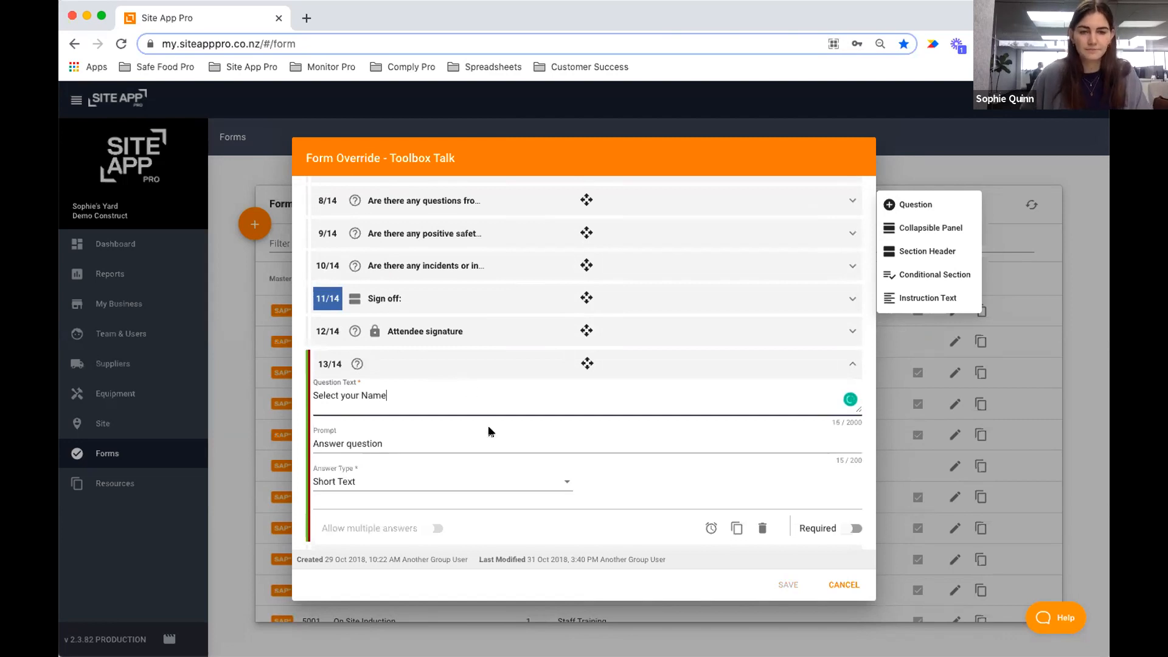
Answer it via Staff List - Select From, make it Required, and move it above Attendee signature.
{"action": "left_click", "coordinate": [389, 485]}
{"action": "scroll", "coordinate": [401, 483], "scroll_direction": "down", "scroll_amount": 5}
{"action": "scroll", "coordinate": [420, 481], "scroll_direction": "down", "scroll_amount": 4}
{"action": "scroll", "coordinate": [421, 483], "scroll_direction": "down", "scroll_amount": 5}
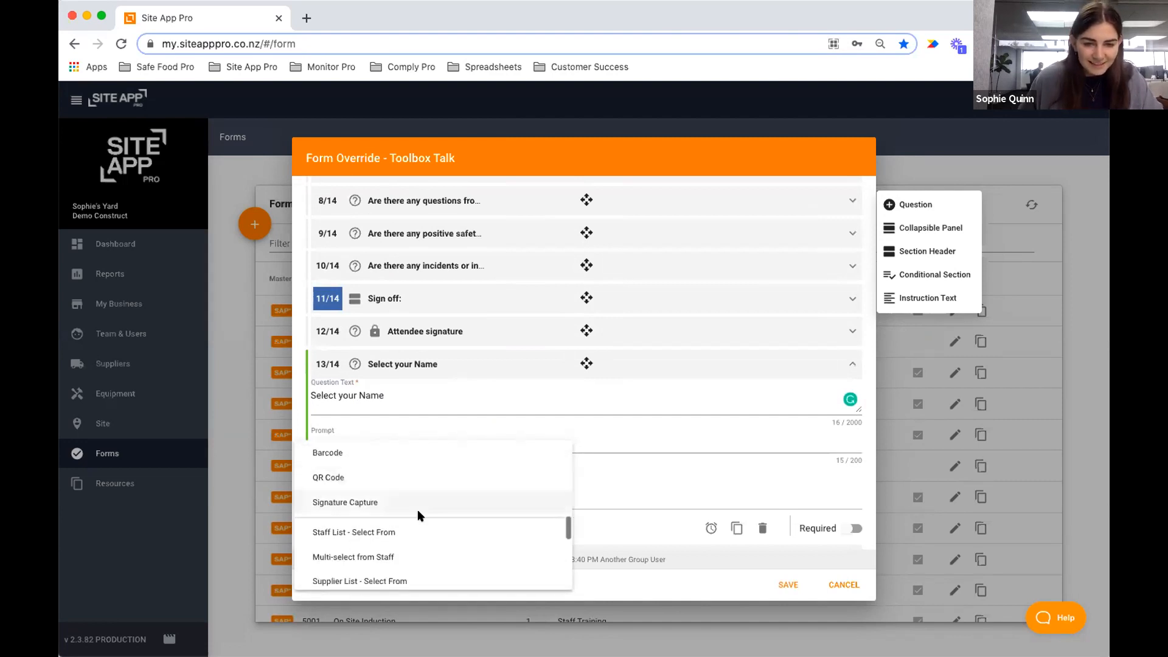
{"action": "left_click", "coordinate": [396, 531]}
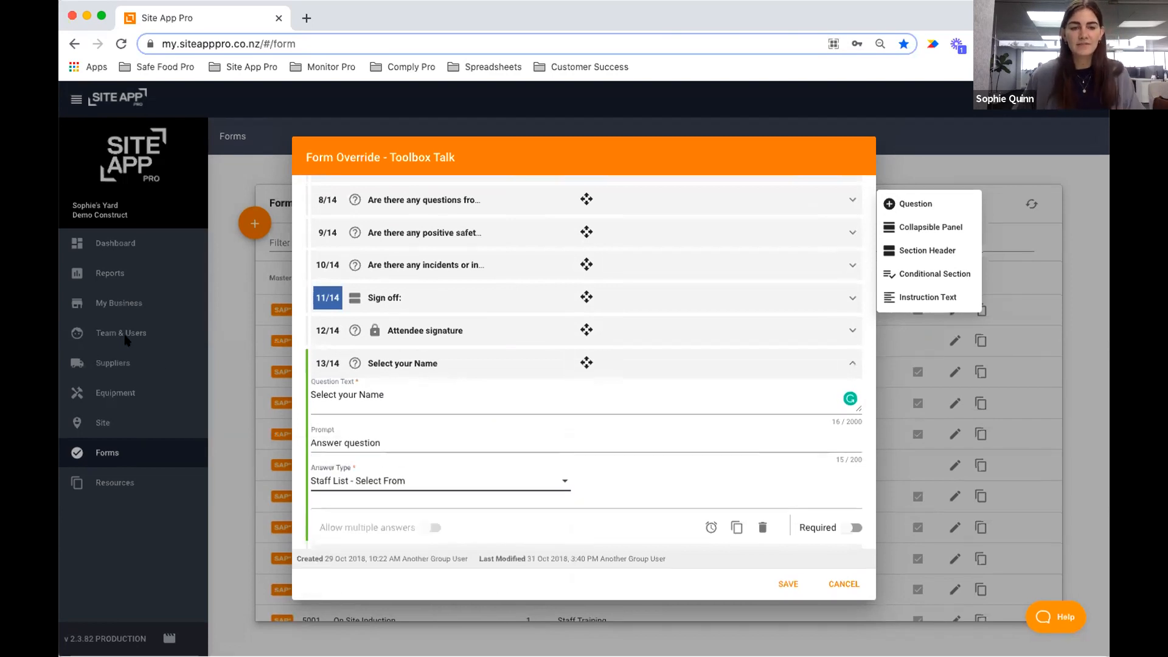
{"action": "left_click", "coordinate": [851, 527]}
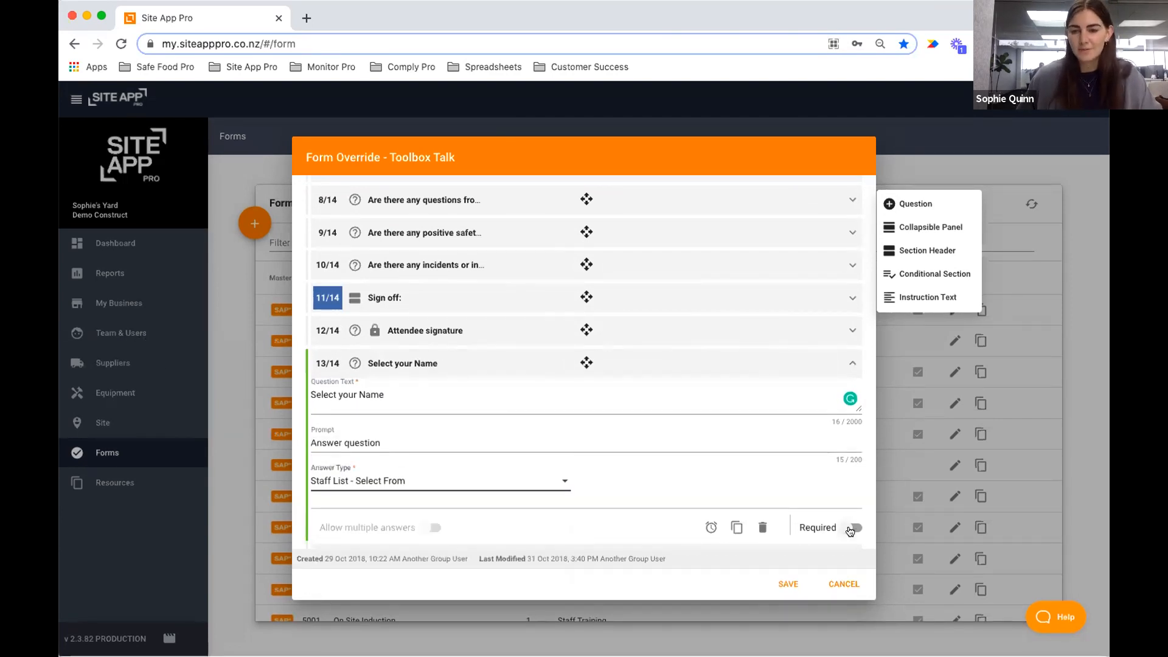
{"action": "left_click", "coordinate": [590, 367]}
{"action": "mouse_move", "coordinate": [585, 472]}
{"action": "left_mouse_down"}
{"action": "mouse_move", "coordinate": [581, 441]}
{"action": "mouse_move", "coordinate": [487, 451]}
{"action": "left_mouse_up"}
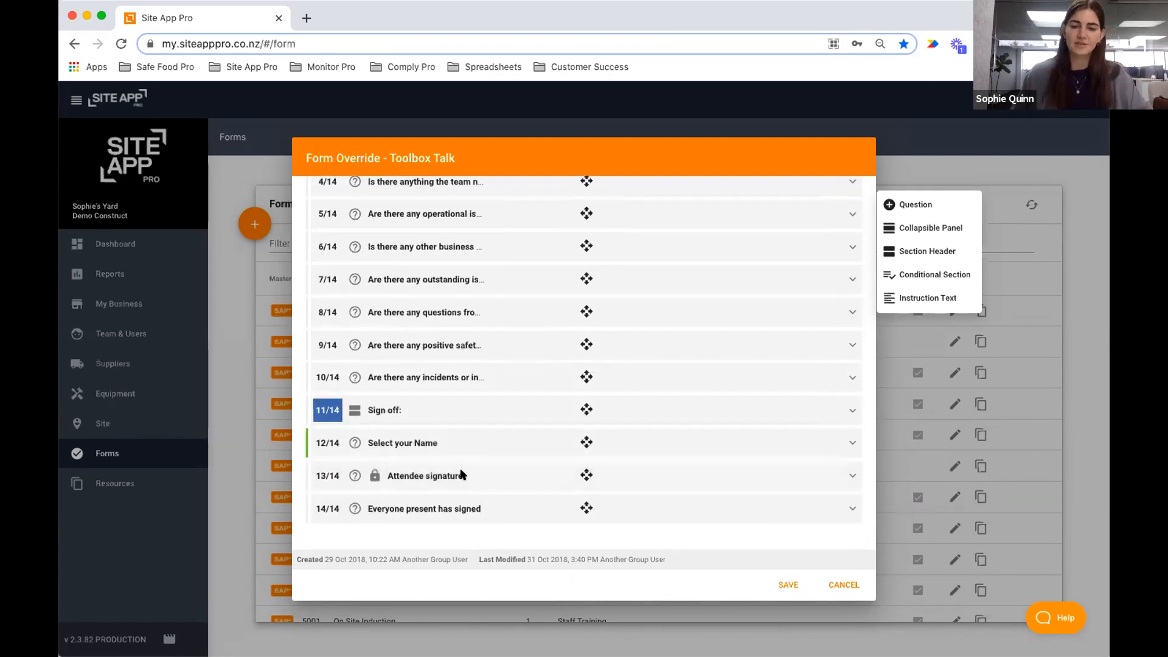
{"action": "left_click", "coordinate": [429, 476]}
{"action": "left_click", "coordinate": [426, 368]}
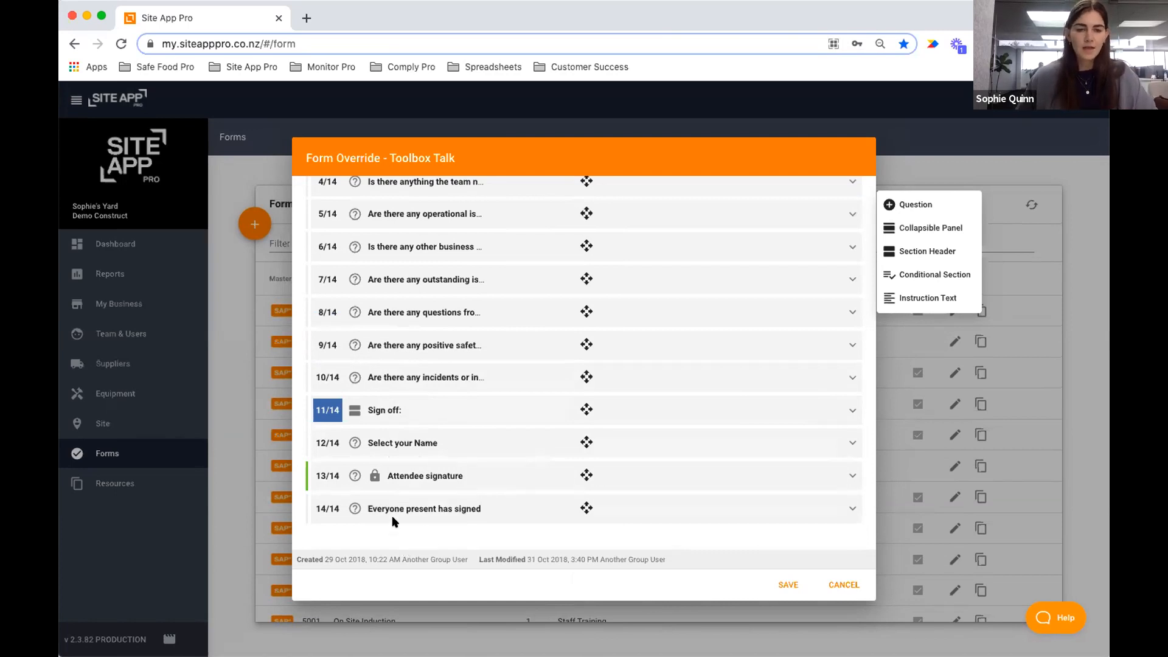
{"action": "left_click", "coordinate": [426, 509]}
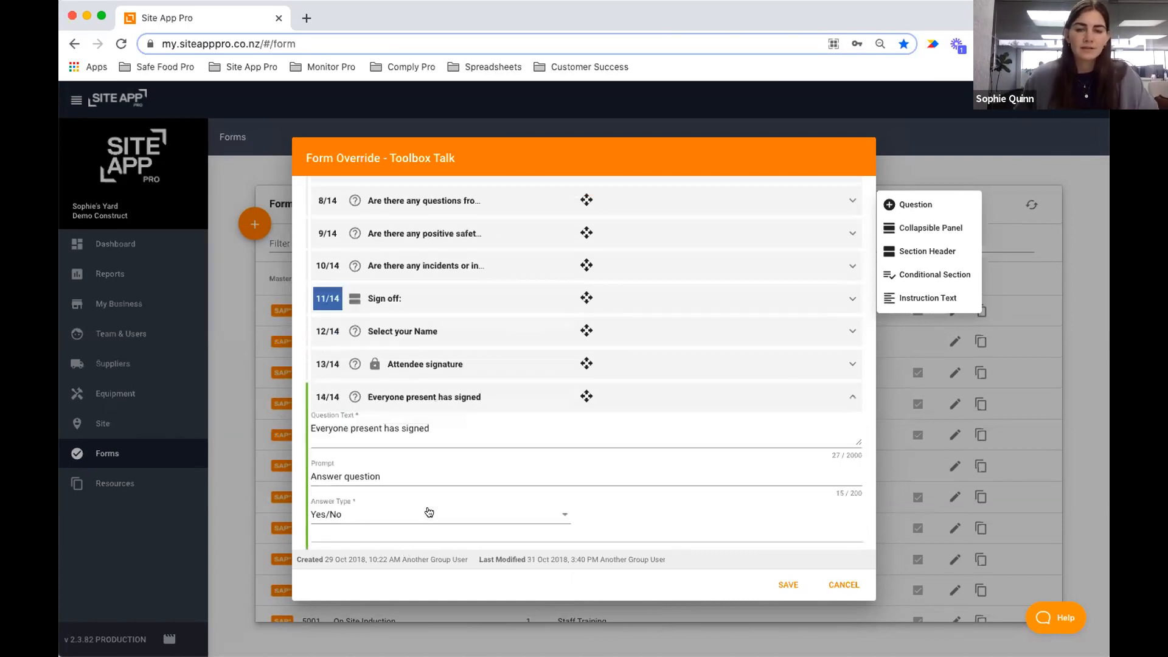
{"action": "left_click", "coordinate": [500, 398]}
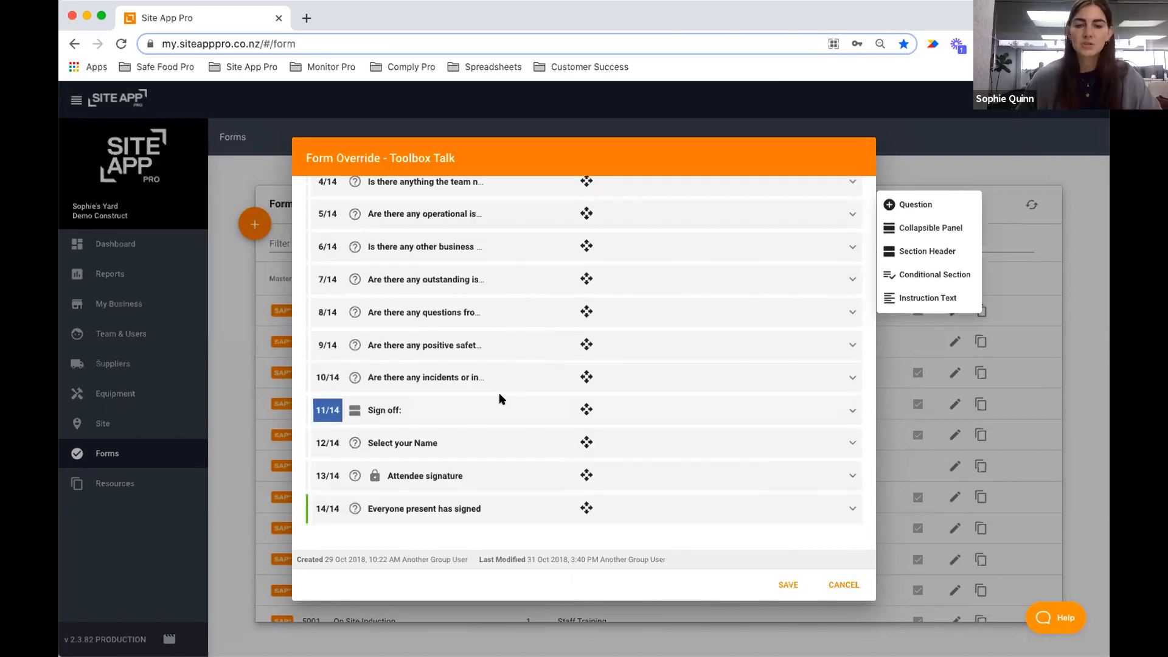
{"action": "left_click", "coordinate": [451, 470]}
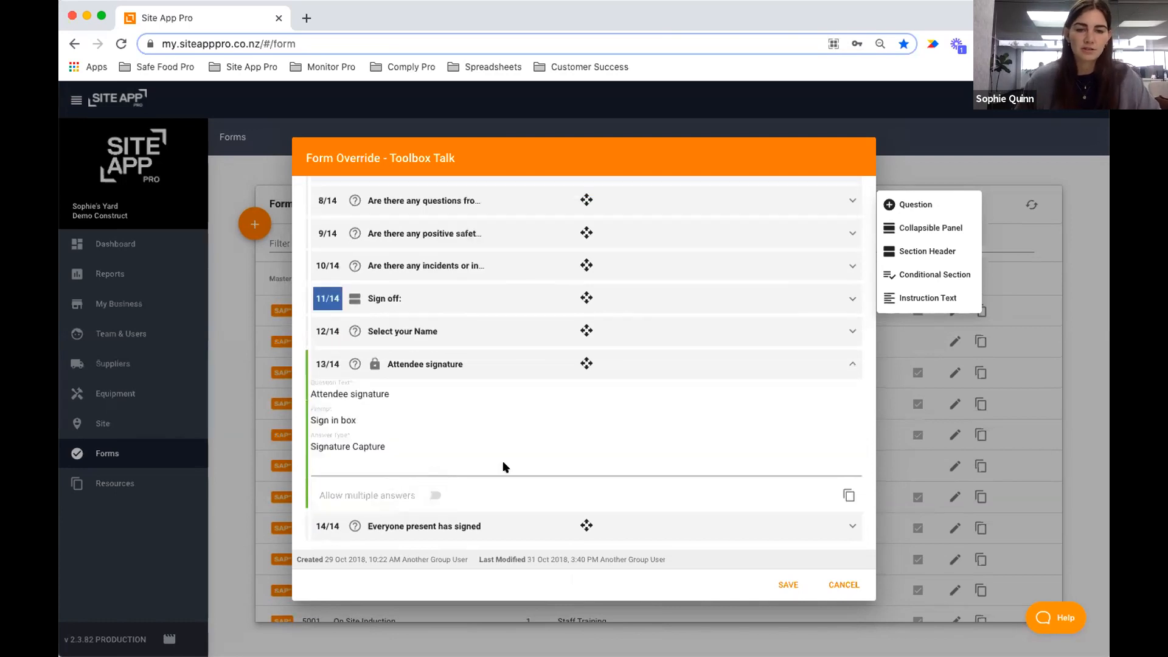
{"action": "left_click", "coordinate": [509, 360]}
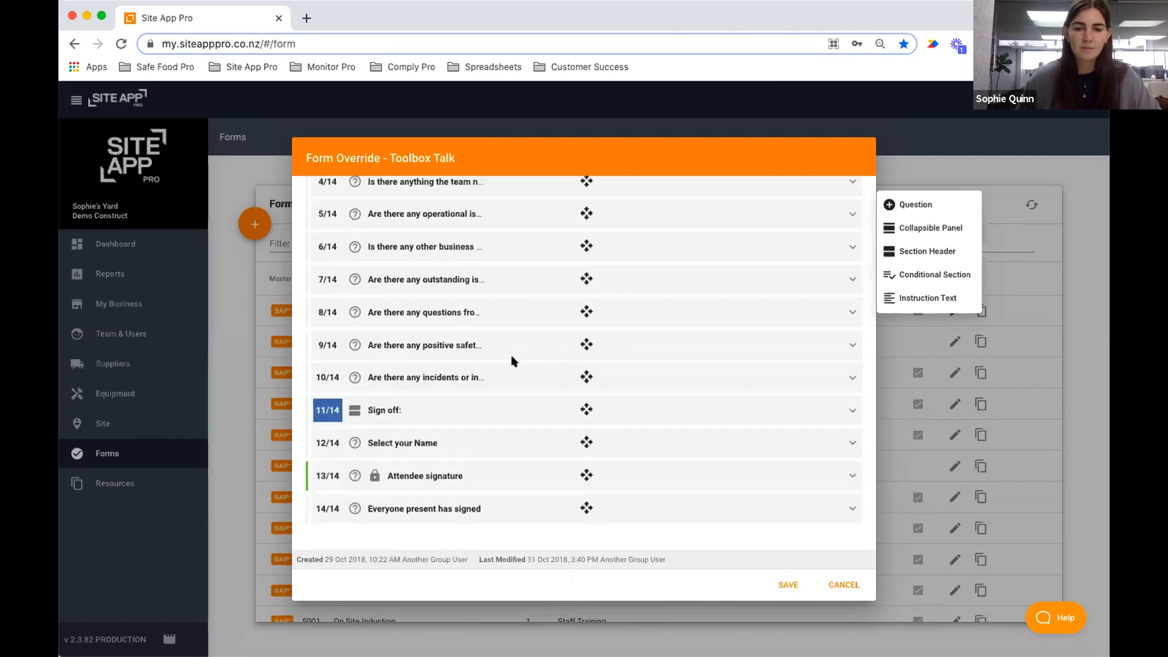
Insert a new section header titled 'End of sign off' and collapse it.
{"action": "left_click", "coordinate": [910, 250]}
{"action": "left_click", "coordinate": [422, 431]}
{"action": "type", "text": "End of sign off"}
{"action": "left_click", "coordinate": [483, 404]}
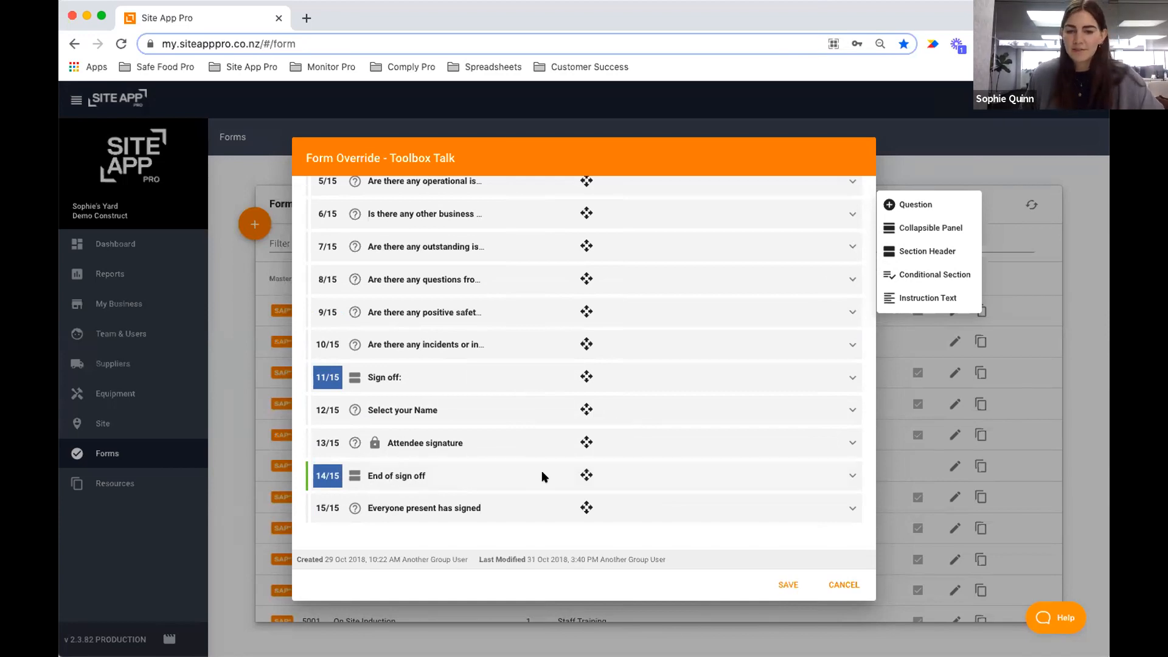
Drag the End of sign off header so it sits right after Attendee signature.
{"action": "left_click_drag", "start_coordinate": [392, 473], "coordinate": [407, 530]}
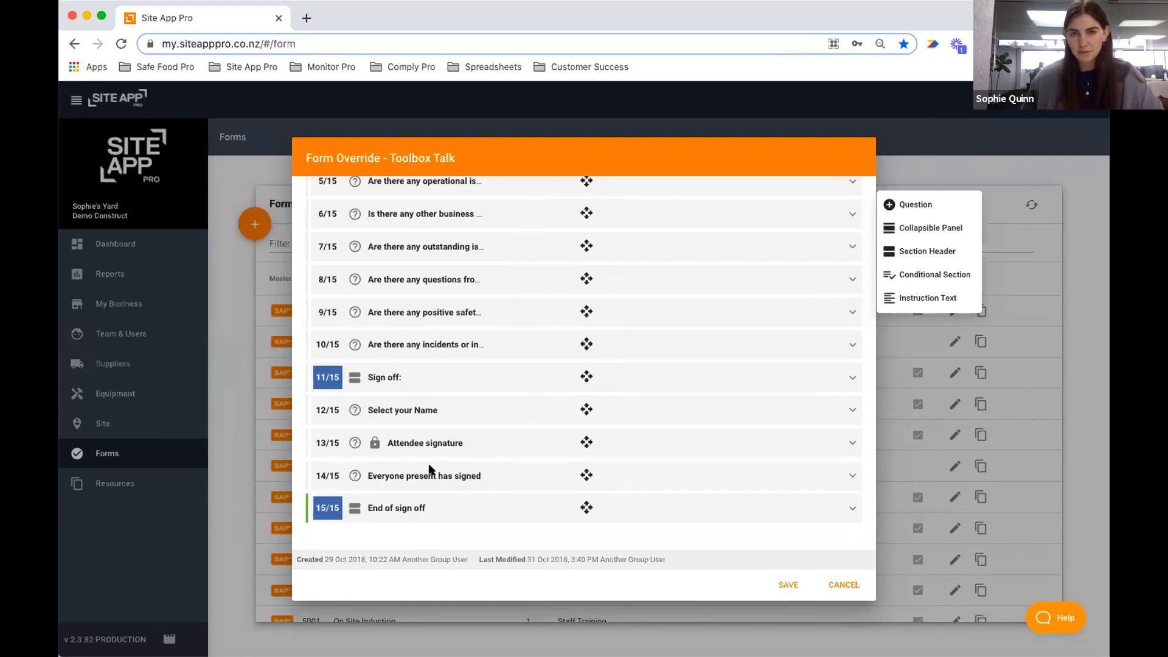
{"action": "left_click_drag", "start_coordinate": [453, 509], "coordinate": [455, 436]}
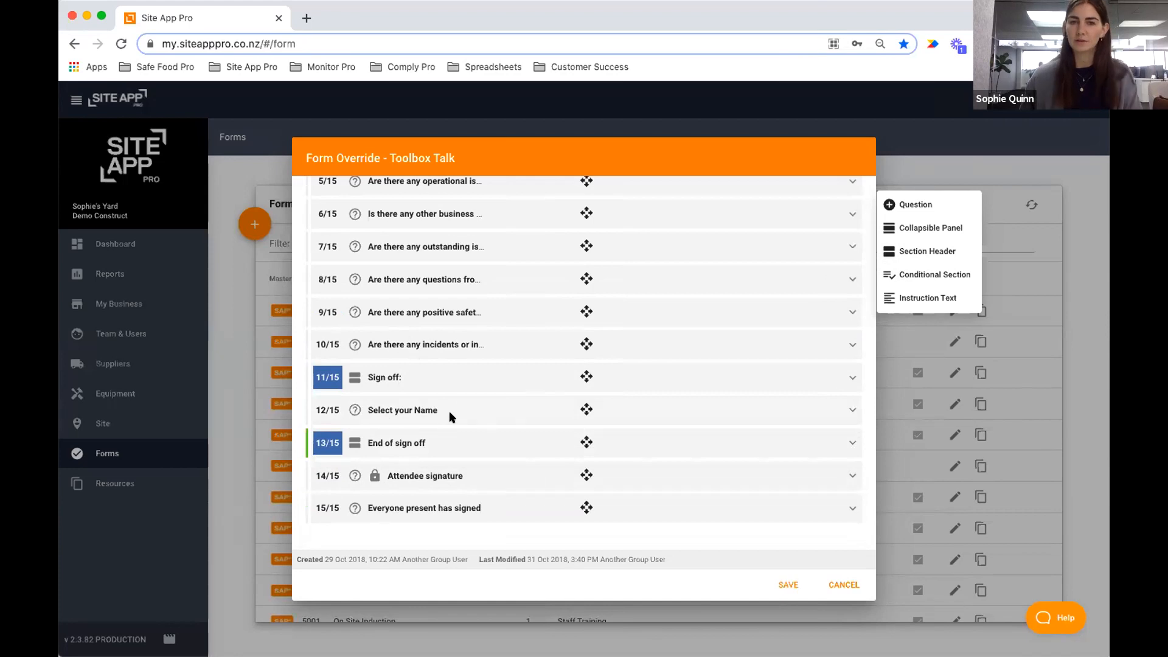
{"action": "mouse_move", "coordinate": [421, 447]}
{"action": "left_mouse_down"}
{"action": "mouse_move", "coordinate": [417, 474]}
{"action": "mouse_move", "coordinate": [333, 468]}
{"action": "left_mouse_up"}
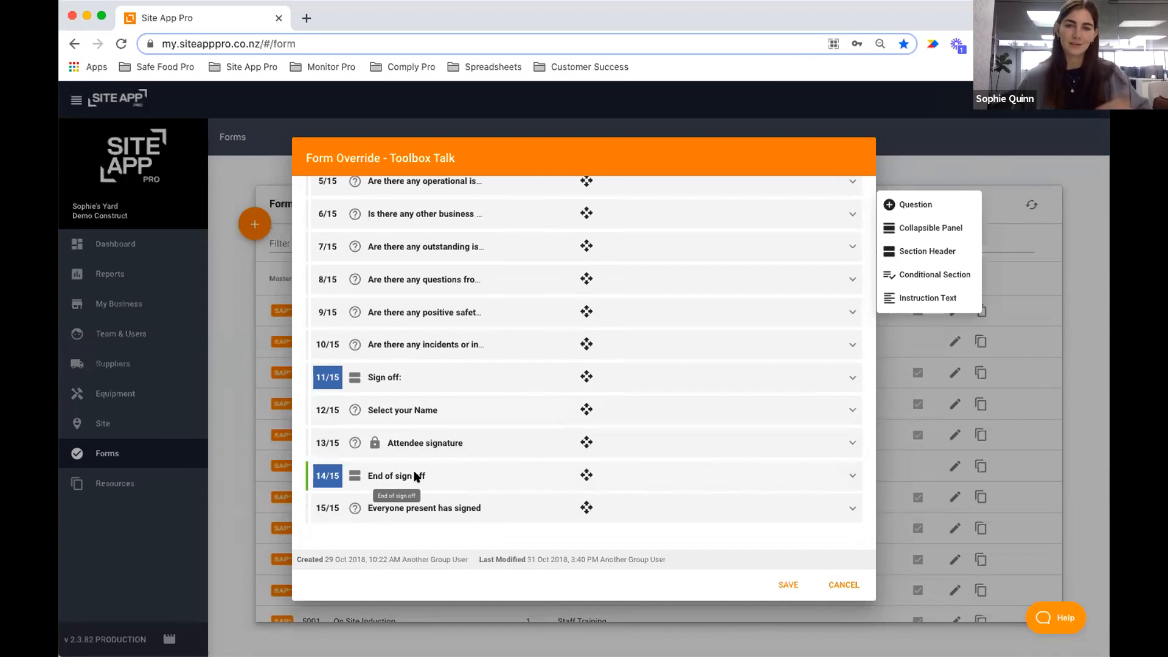
{"action": "scroll", "coordinate": [547, 360], "scroll_direction": "up", "scroll_amount": 5}
{"action": "scroll", "coordinate": [549, 362], "scroll_direction": "down", "scroll_amount": 5}
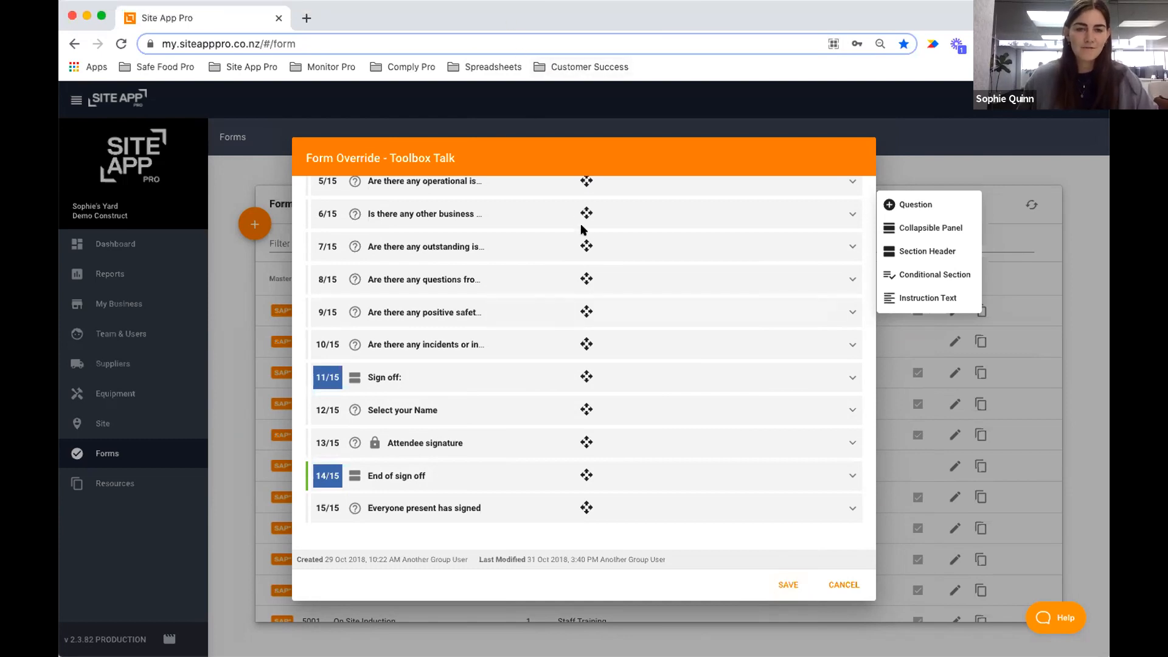
{"action": "scroll", "coordinate": [586, 230], "scroll_direction": "up", "scroll_amount": 2}
{"action": "scroll", "coordinate": [586, 230], "scroll_direction": "up", "scroll_amount": 4}
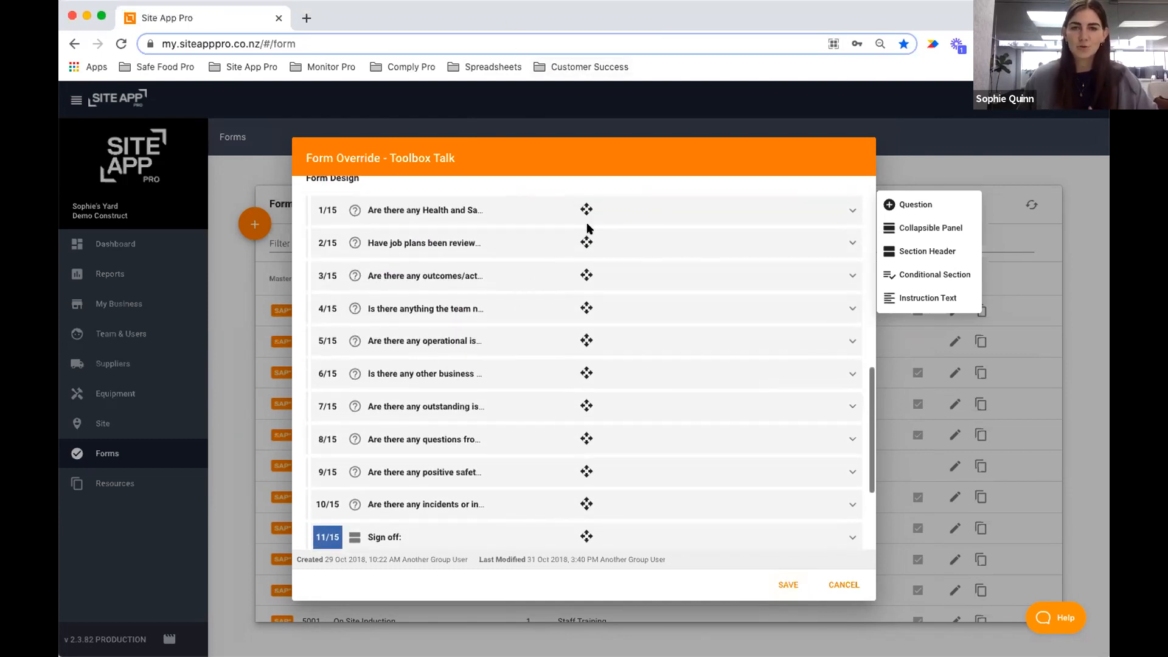
{"action": "scroll", "coordinate": [588, 229], "scroll_direction": "up", "scroll_amount": 1}
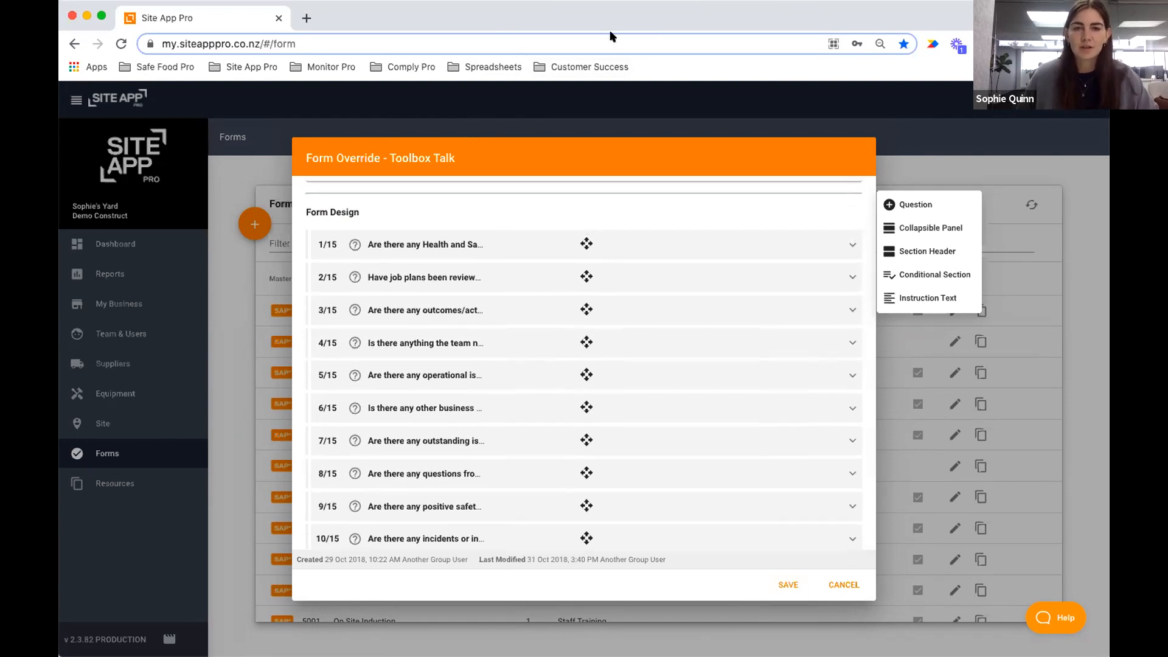
{"action": "scroll", "coordinate": [566, 243], "scroll_direction": "up", "scroll_amount": 2}
{"action": "scroll", "coordinate": [565, 243], "scroll_direction": "down", "scroll_amount": 6}
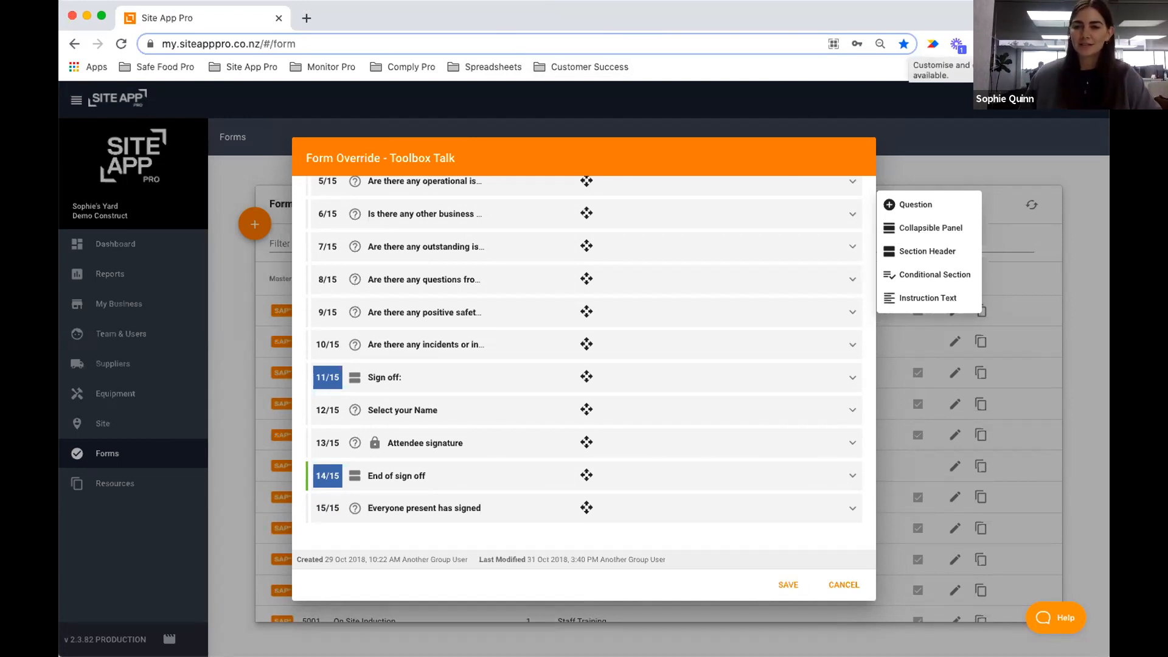
{"action": "left_click", "coordinate": [1099, 44]}
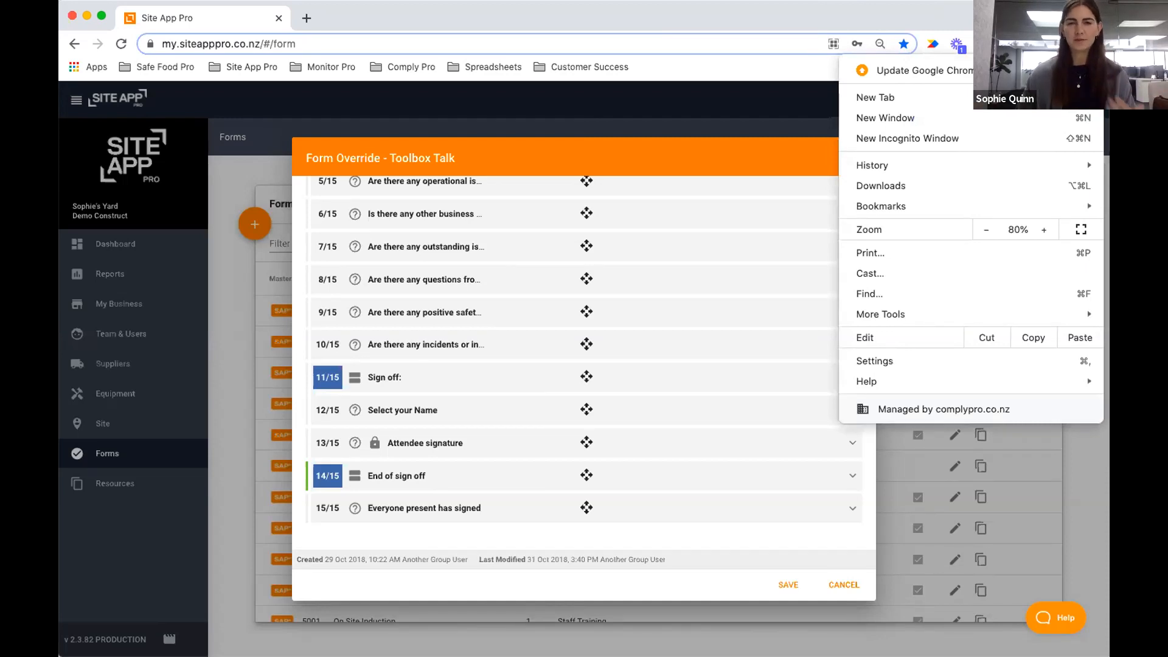
{"action": "left_click", "coordinate": [1043, 229]}
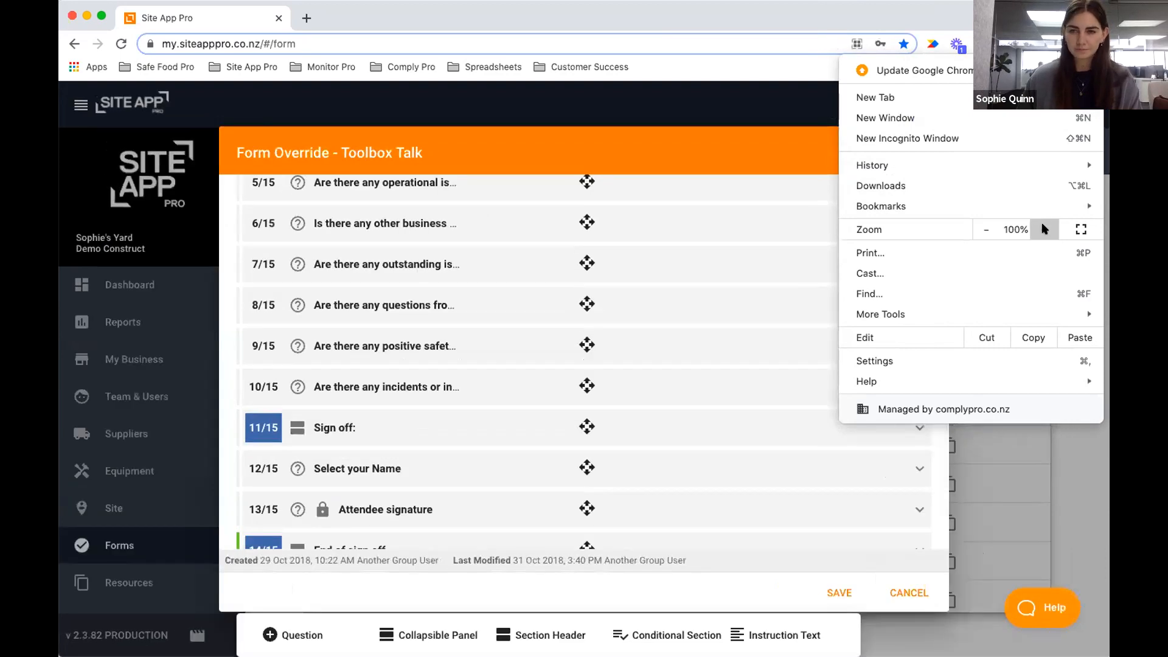
{"action": "left_click", "coordinate": [835, 346]}
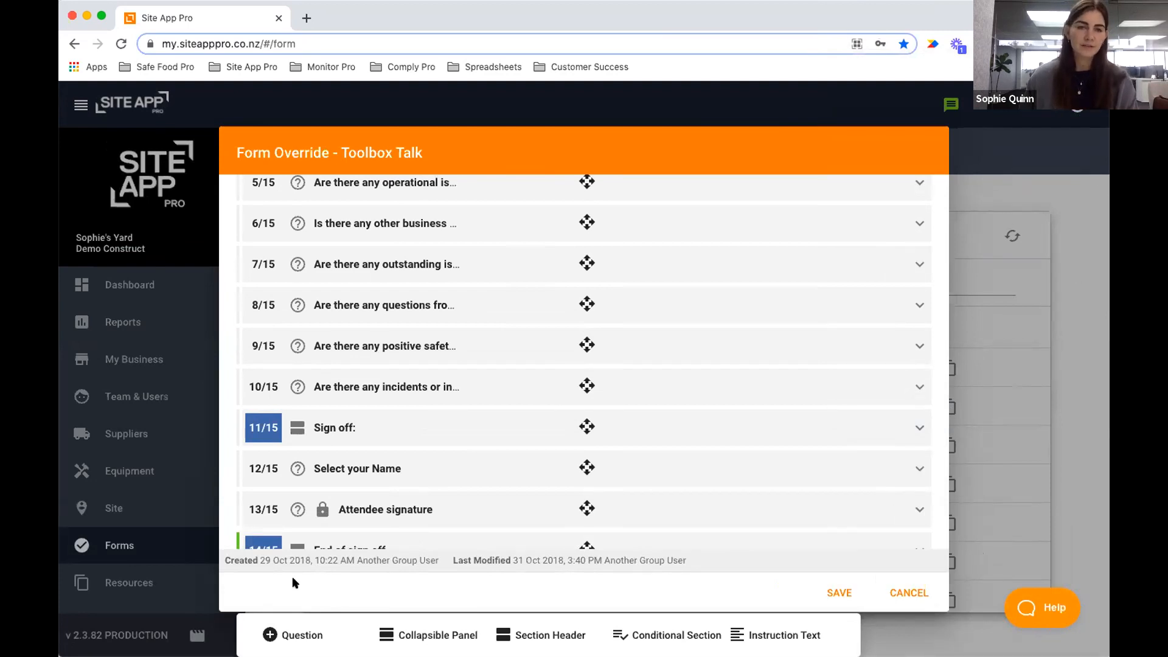
{"action": "left_click", "coordinate": [1094, 43]}
{"action": "left_click", "coordinate": [1045, 232]}
{"action": "left_click", "coordinate": [1045, 231]}
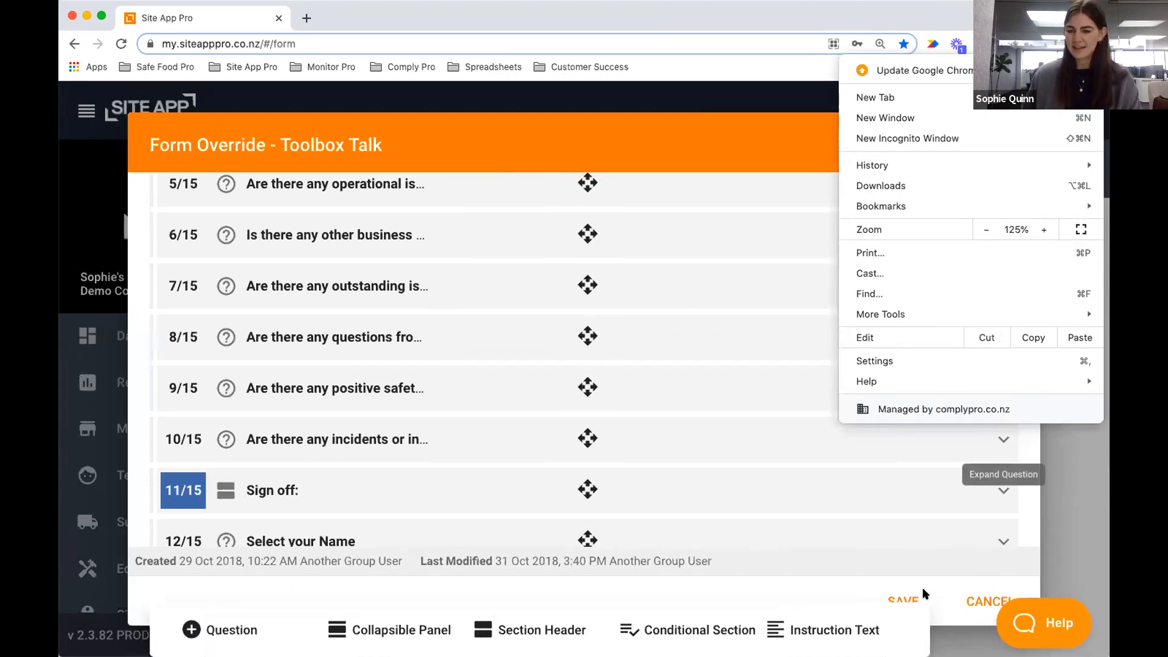
{"action": "left_click", "coordinate": [983, 231]}
{"action": "left_click", "coordinate": [984, 231]}
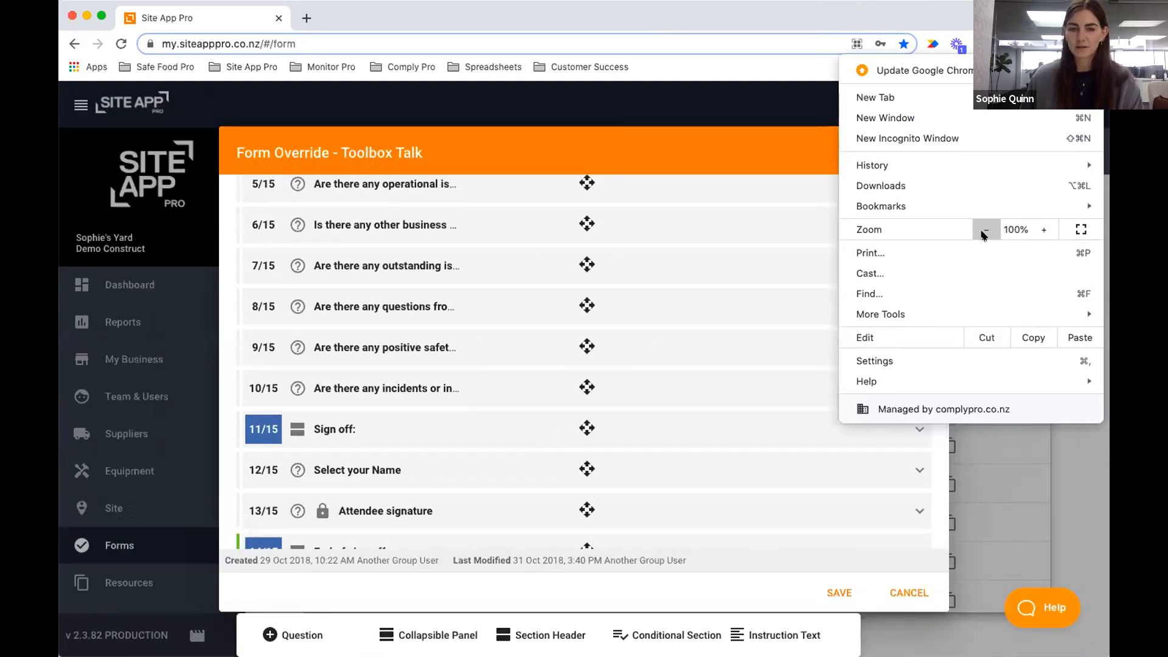
{"action": "left_click", "coordinate": [983, 231]}
{"action": "left_click", "coordinate": [984, 232]}
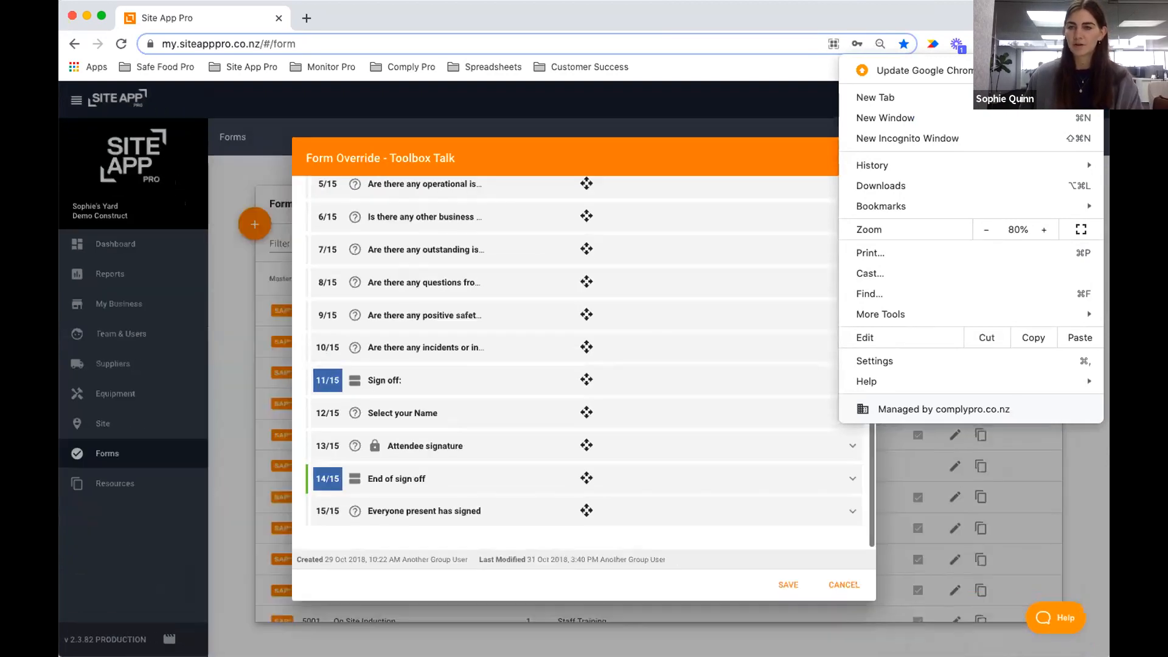
{"action": "key", "text": "Escape"}
Clear the text of question 8, 'Are there any questions from employees?'.
{"action": "scroll", "coordinate": [426, 317], "scroll_direction": "up", "scroll_amount": 2}
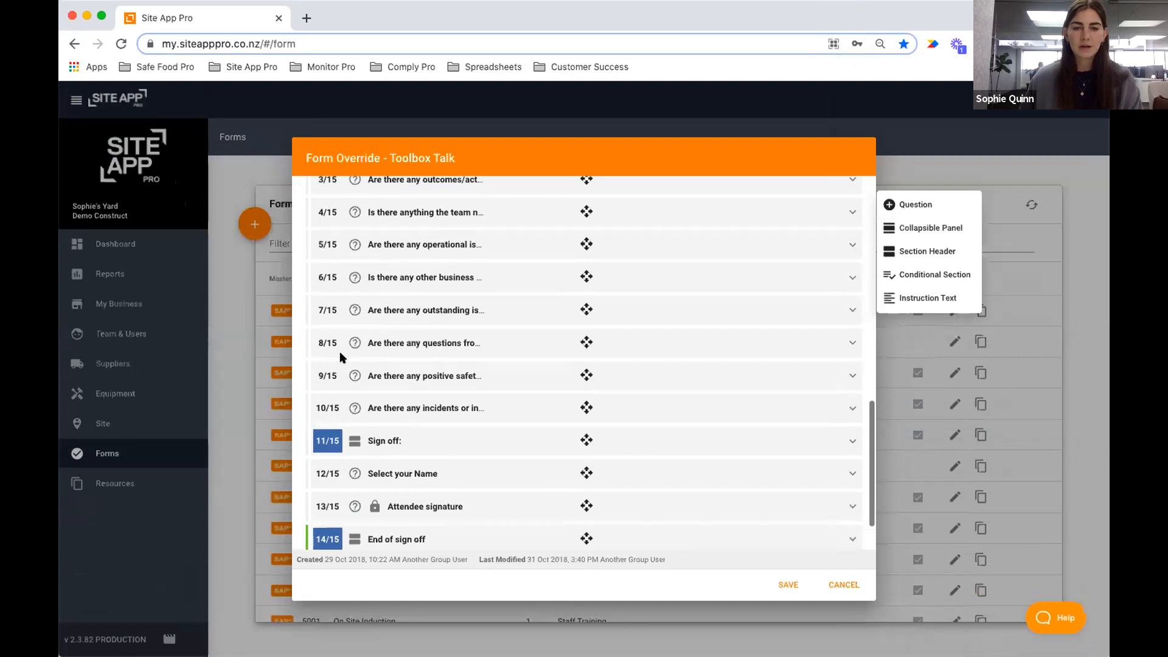
{"action": "left_click", "coordinate": [376, 345]}
{"action": "triple_click", "coordinate": [540, 375]}
{"action": "key", "text": "BackSpace"}
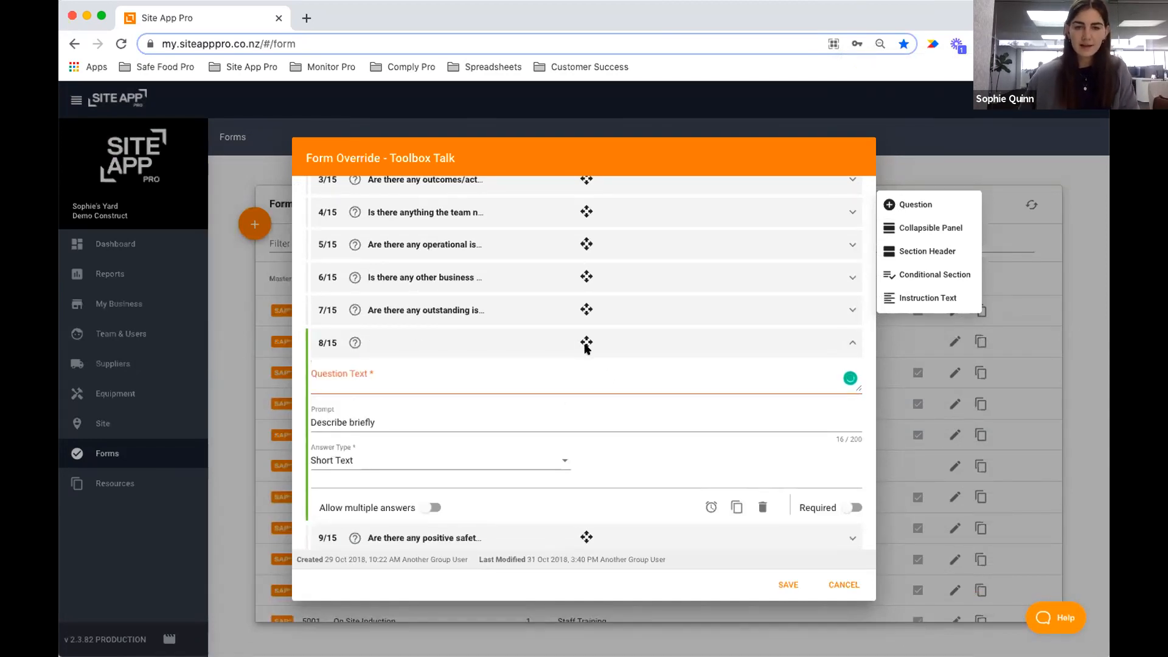
{"action": "left_click", "coordinate": [586, 342]}
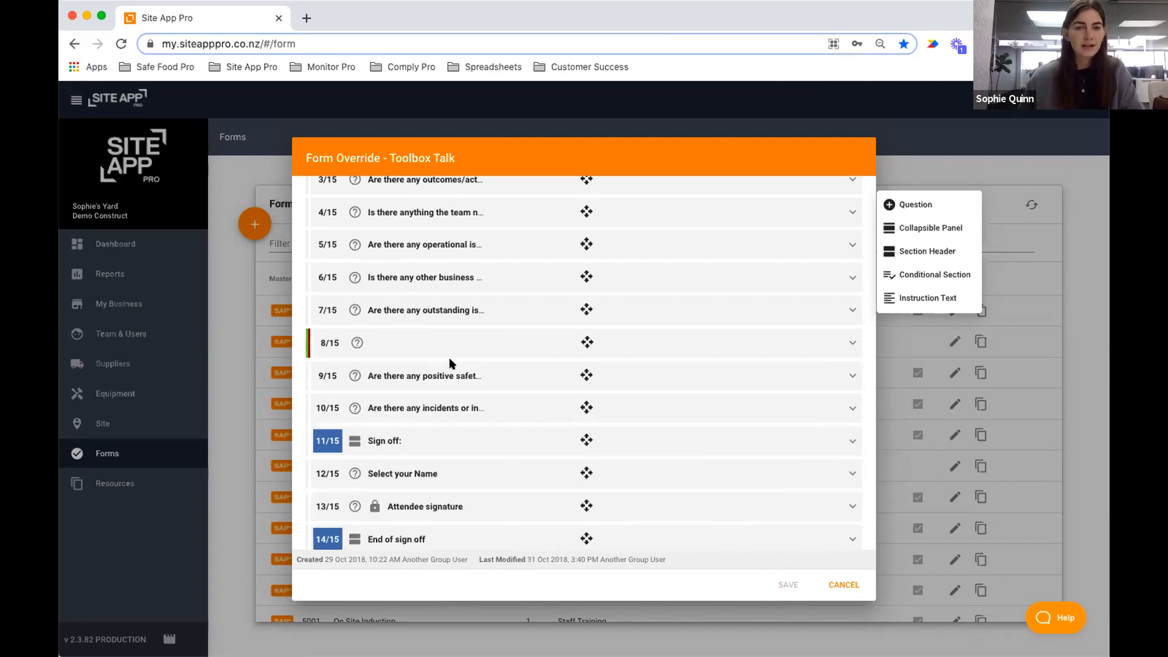
Delete the now-empty question 8 and confirm with Yes, leaving 14 items.
{"action": "scroll", "coordinate": [313, 329], "scroll_direction": "up", "scroll_amount": 1}
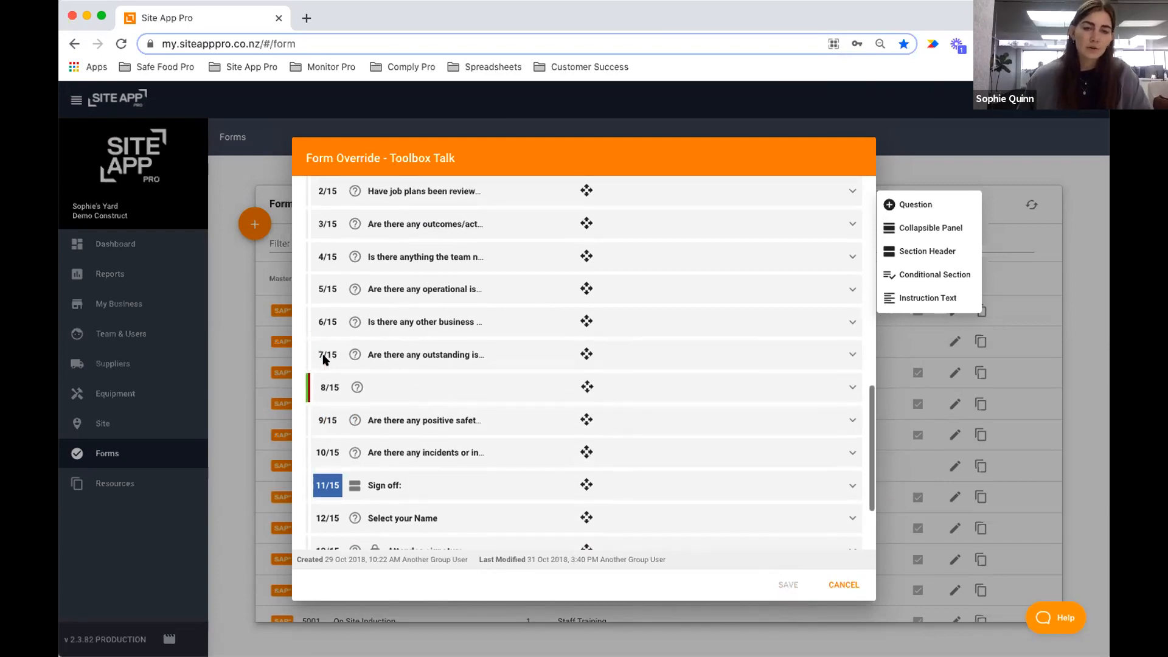
{"action": "scroll", "coordinate": [323, 360], "scroll_direction": "up", "scroll_amount": 2}
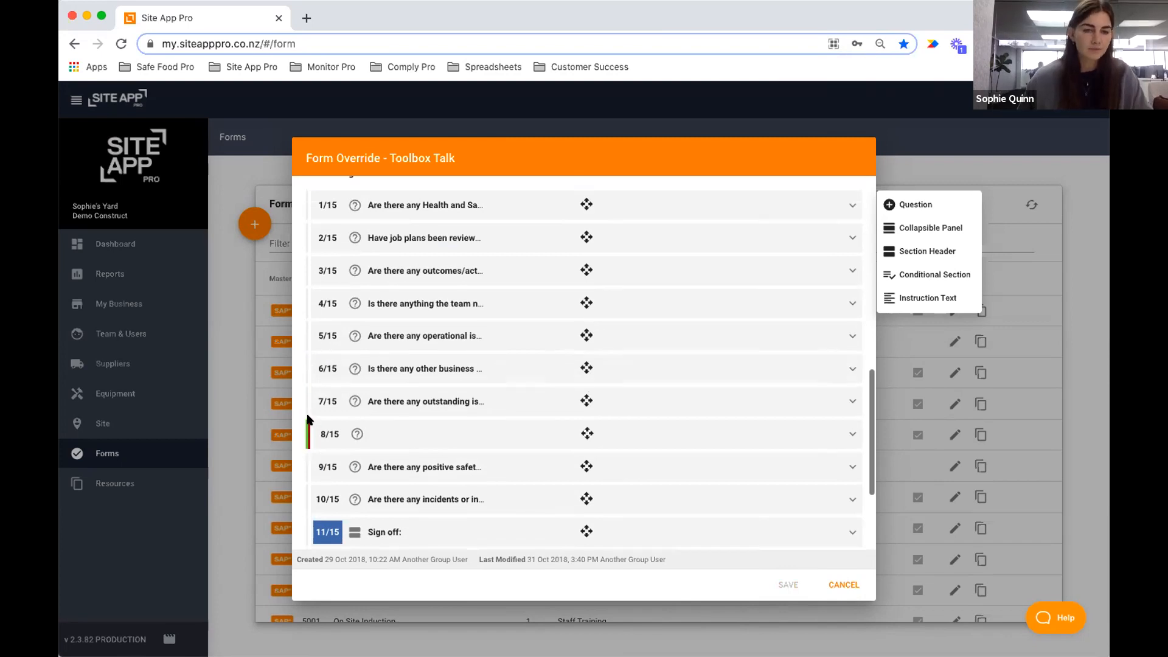
{"action": "left_click", "coordinate": [396, 433]}
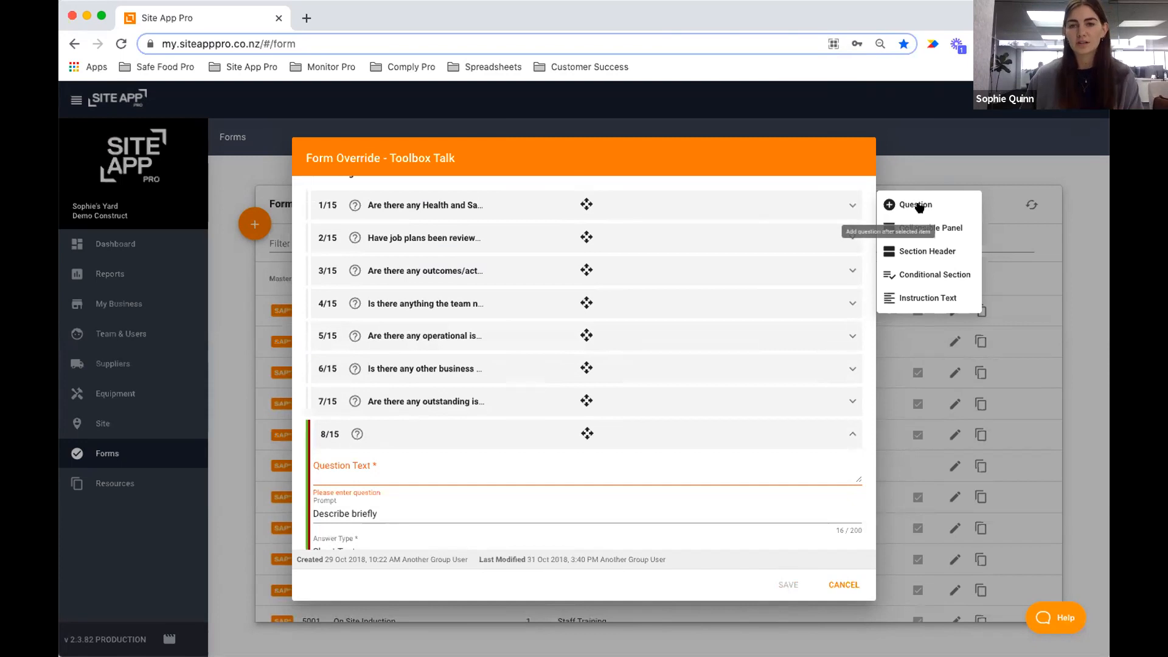
{"action": "scroll", "coordinate": [391, 441], "scroll_direction": "down", "scroll_amount": 2}
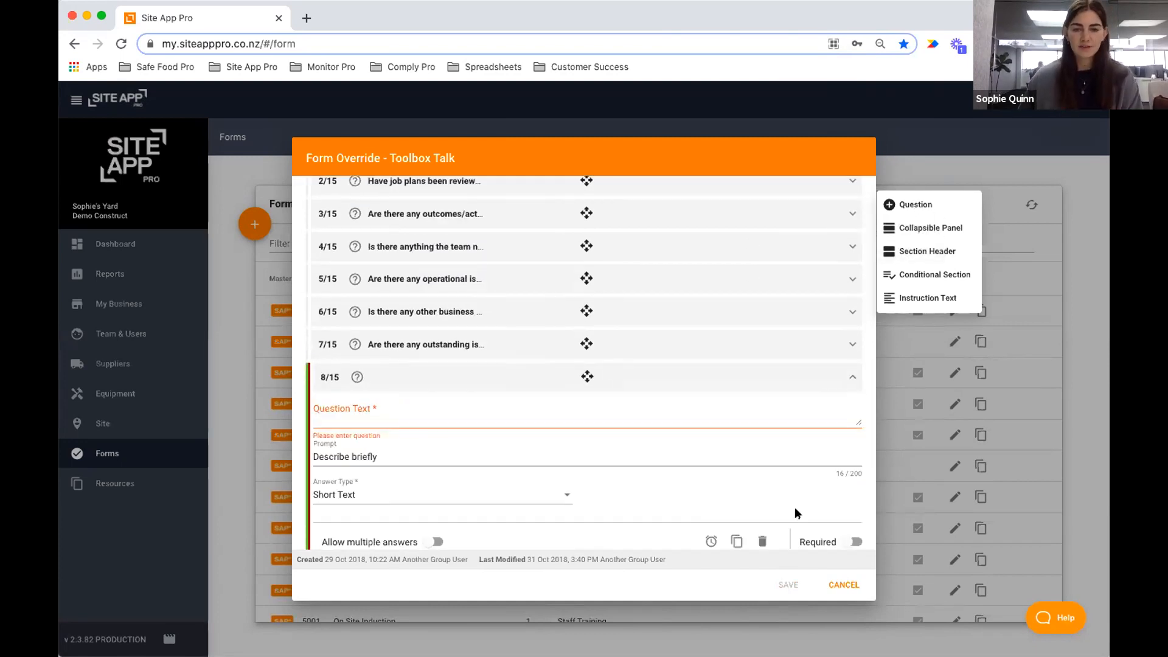
{"action": "left_click", "coordinate": [762, 541]}
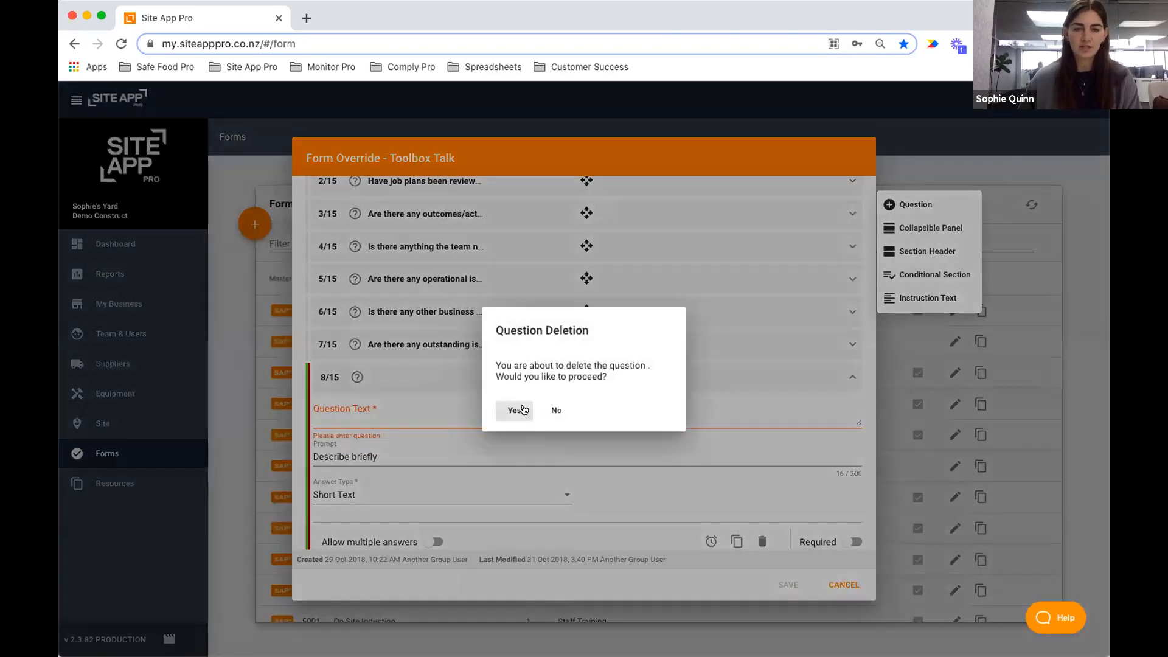
{"action": "left_click", "coordinate": [511, 410]}
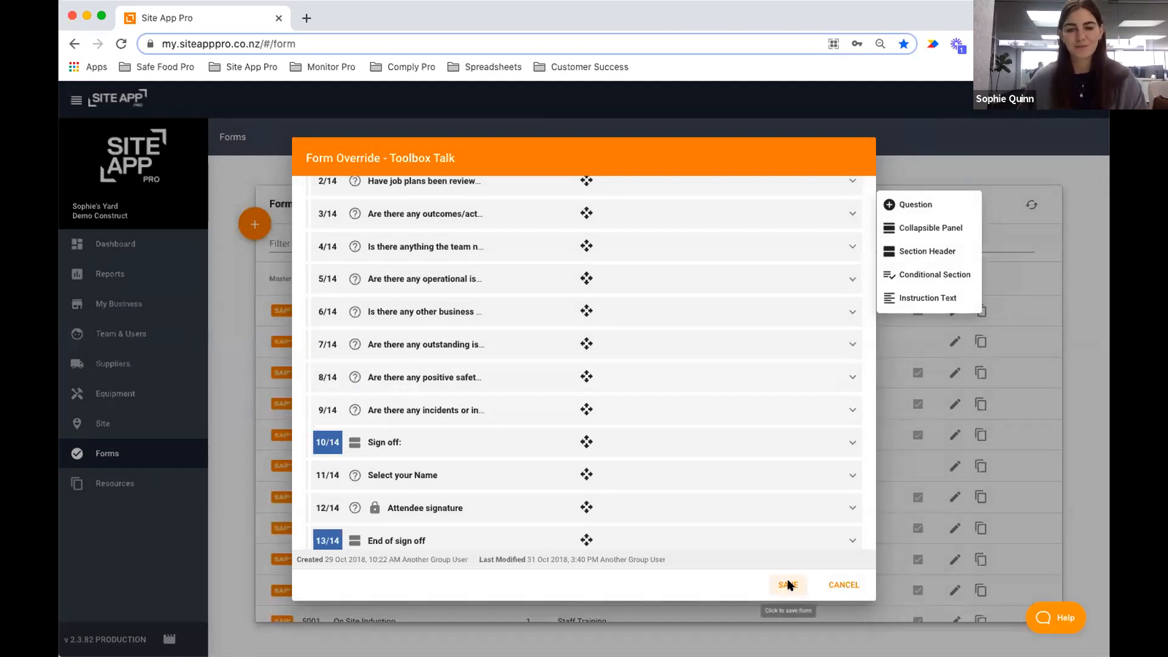
Save the Toolbox Talk changes from the Form Override dialog.
{"action": "left_click", "coordinate": [789, 585]}
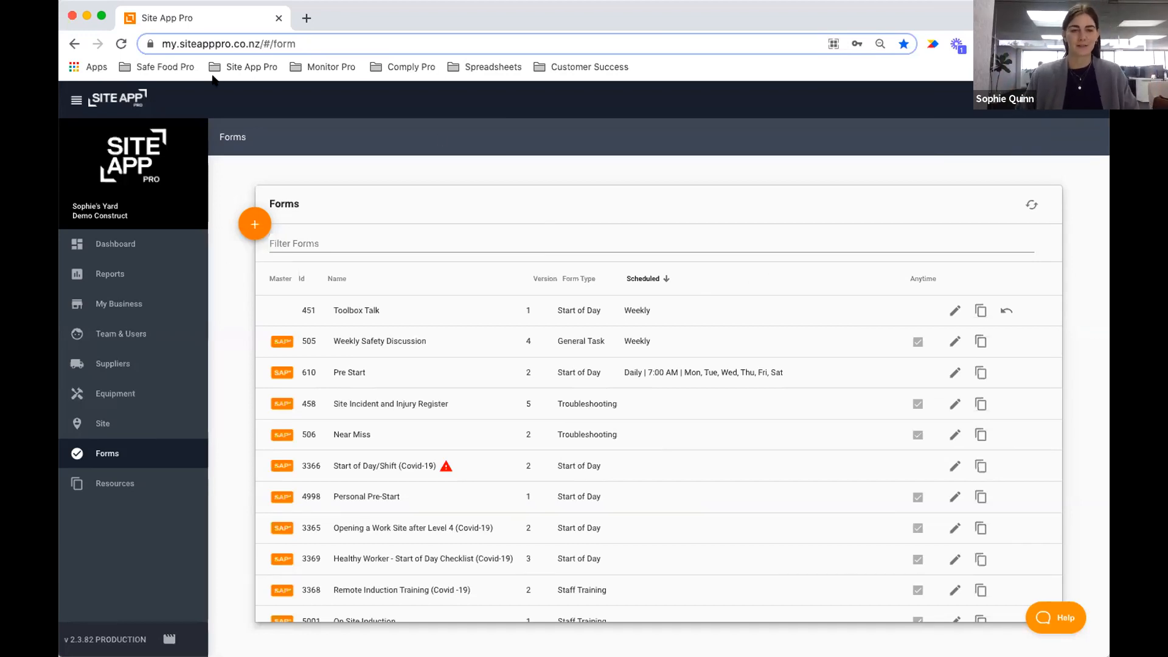
Start a new custom form and check whether its Attribution field can be edited.
{"action": "left_click", "coordinate": [254, 223]}
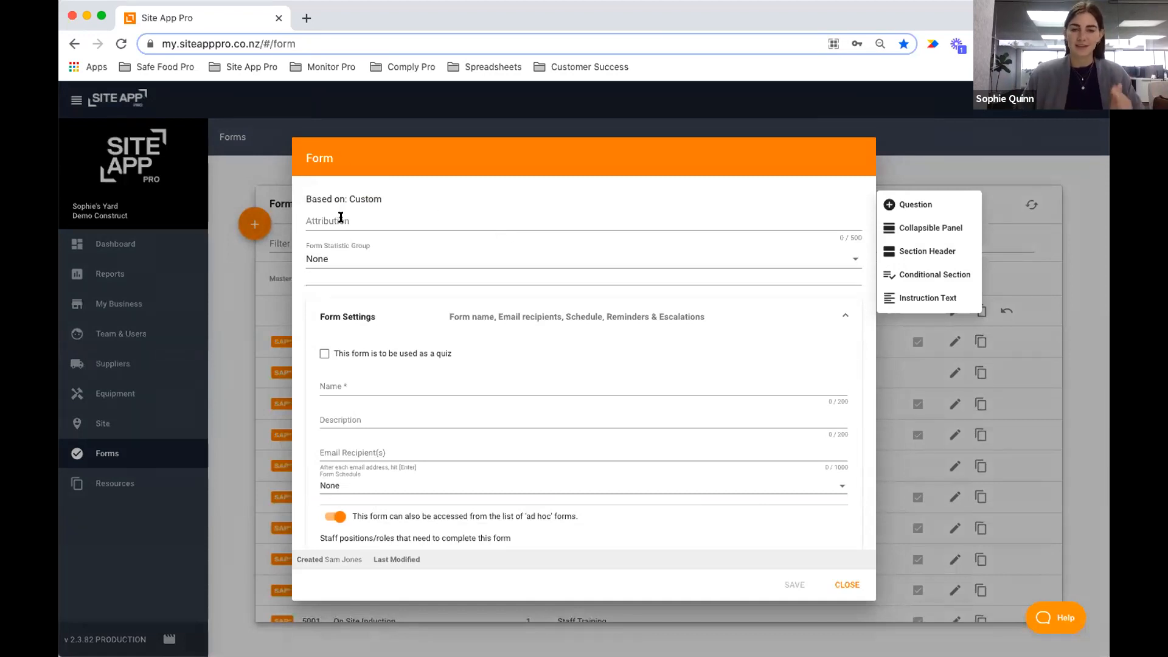
{"action": "left_click", "coordinate": [370, 220]}
{"action": "left_click", "coordinate": [467, 192]}
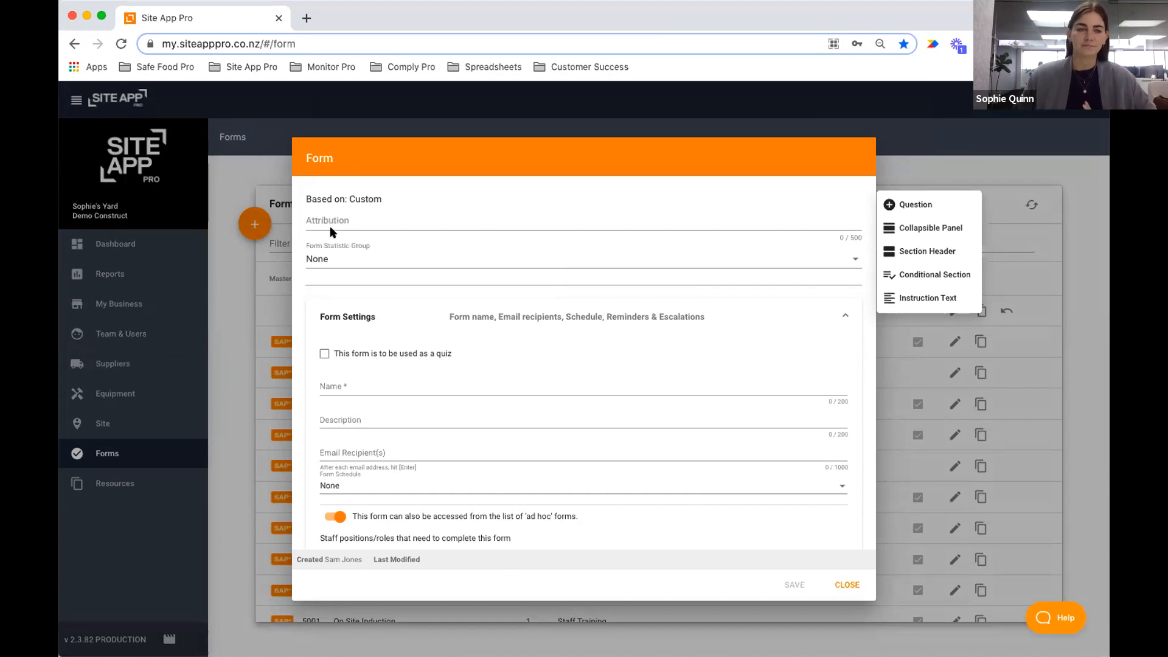
{"action": "mouse_move", "coordinate": [365, 216]}
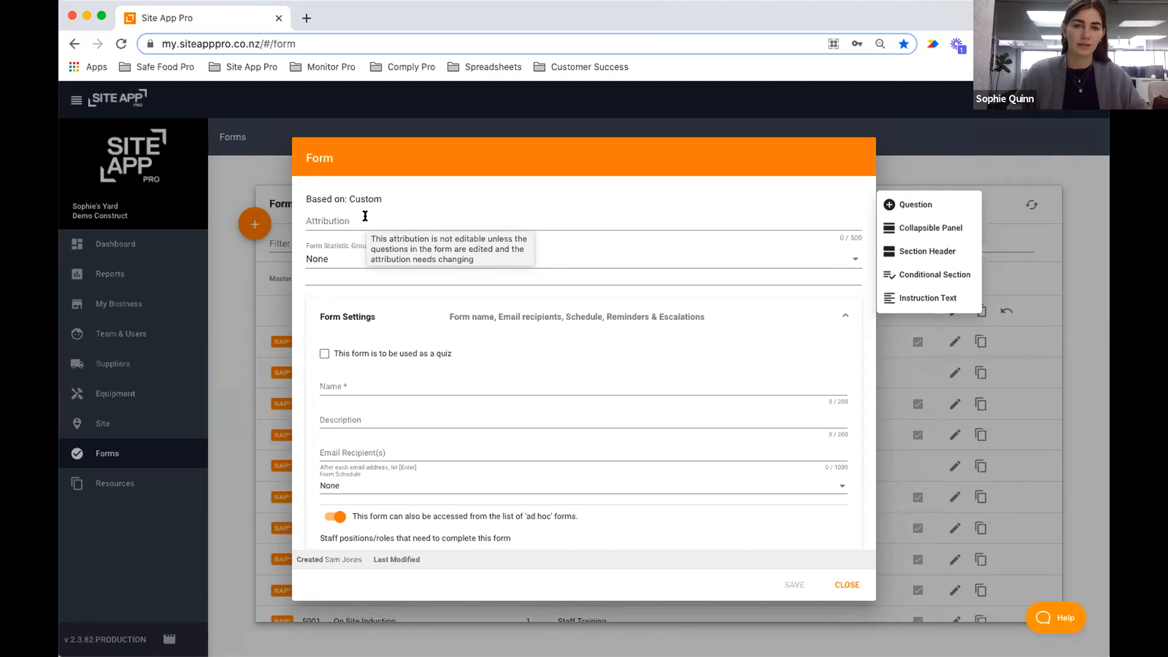
Type 'View this image before completing the form:' into the Attribution field.
{"action": "left_click", "coordinate": [364, 216]}
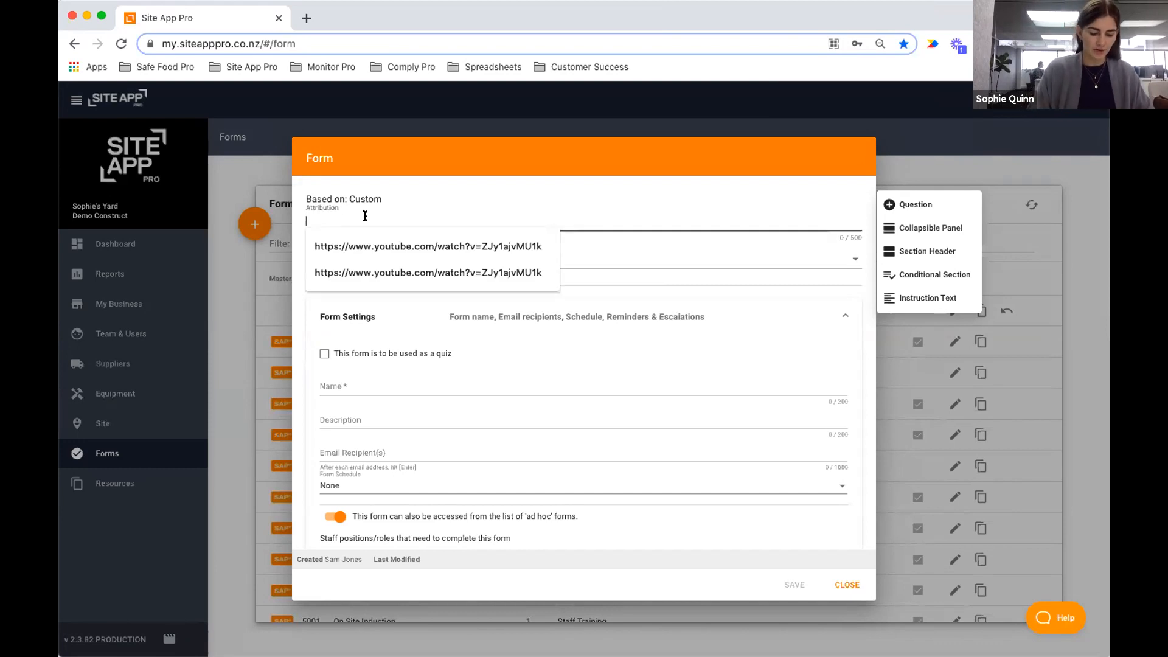
{"action": "type", "text": "View the"}
{"action": "key", "text": "BackSpace"}
{"action": "key", "text": "BackSpace"}
{"action": "type", "text": "is image before com"}
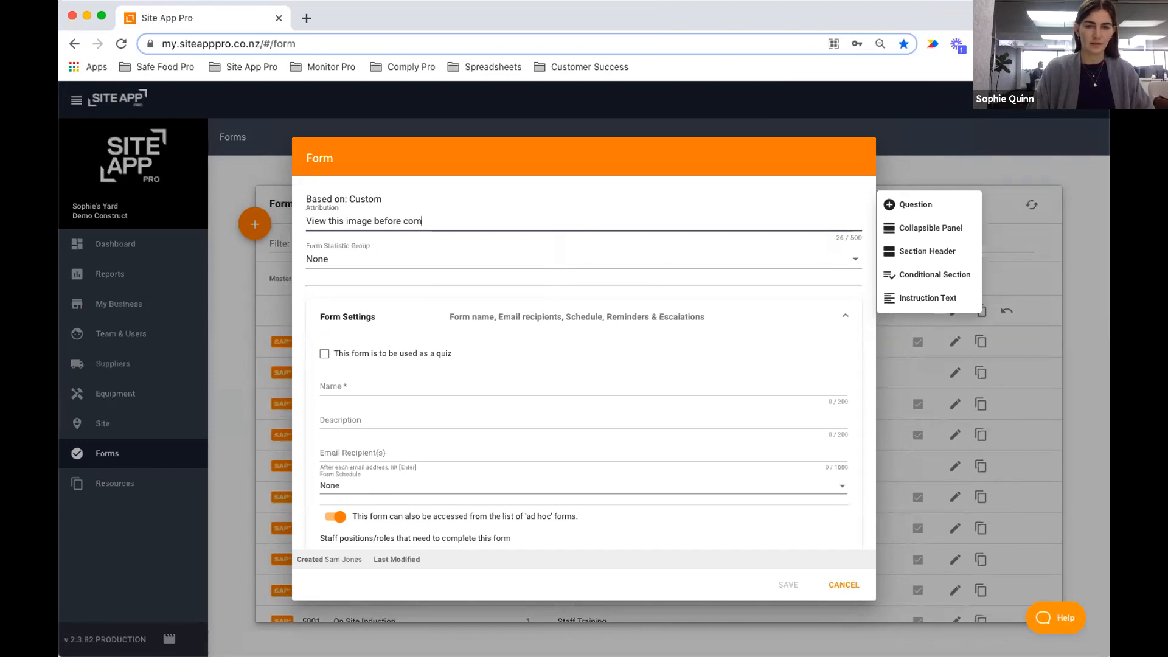
{"action": "type", "text": "pleting the form:"}
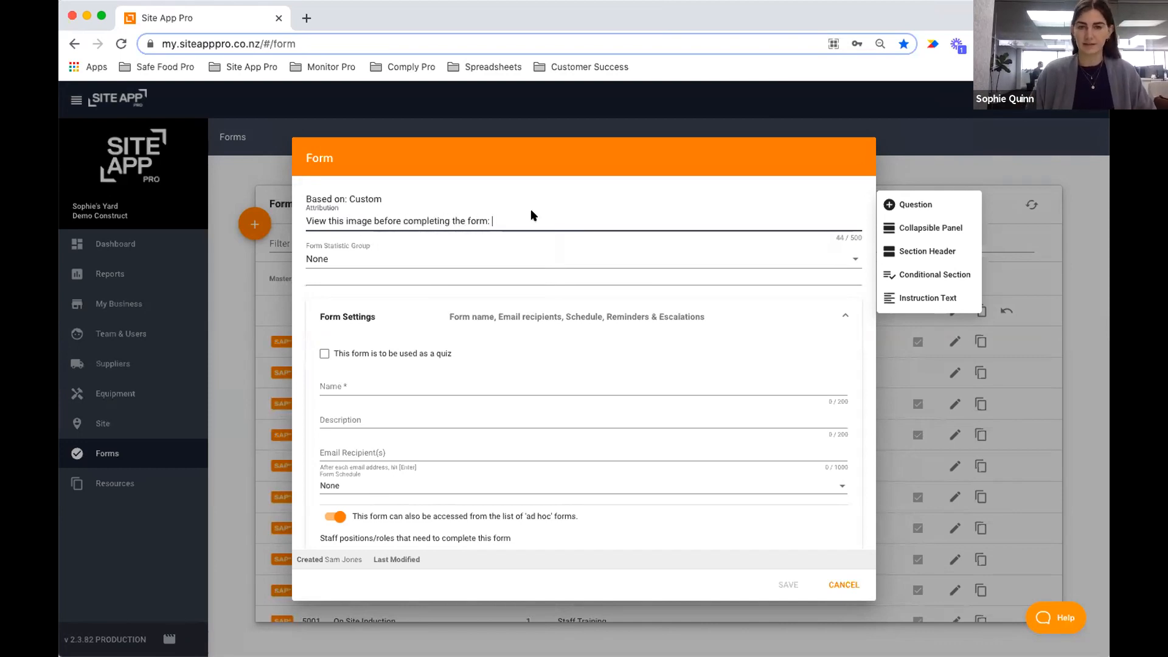
Replace the attribution text with 'This is an Attribution'.
{"action": "left_click_drag", "start_coordinate": [529, 220], "coordinate": [306, 217]}
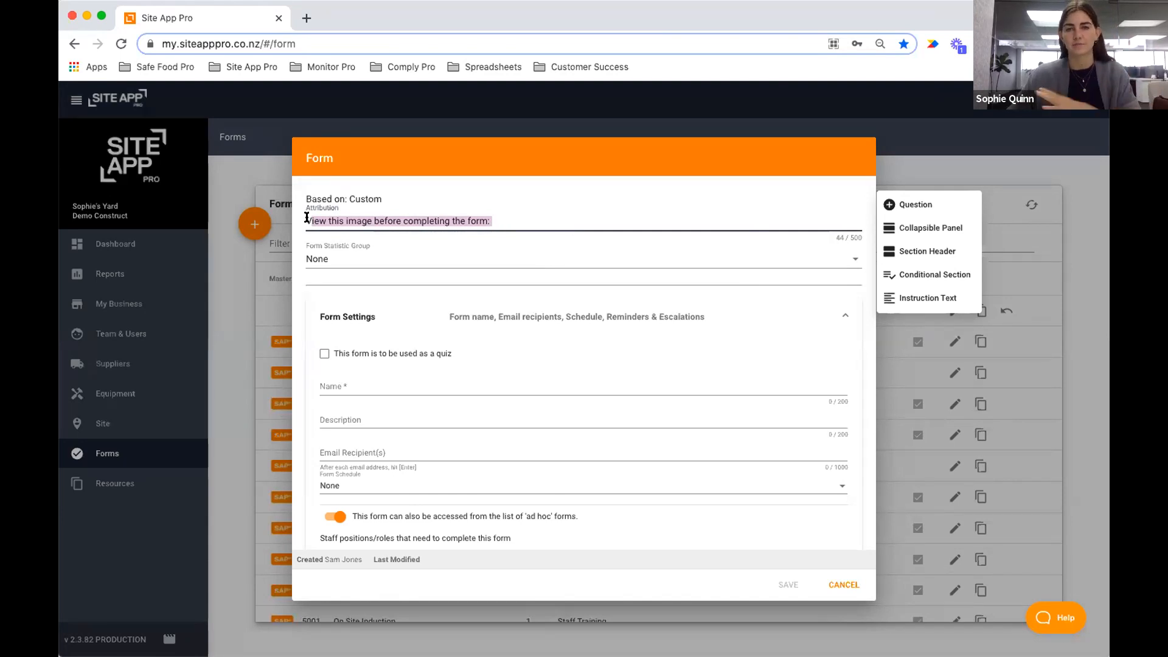
{"action": "key", "text": "BackSpace"}
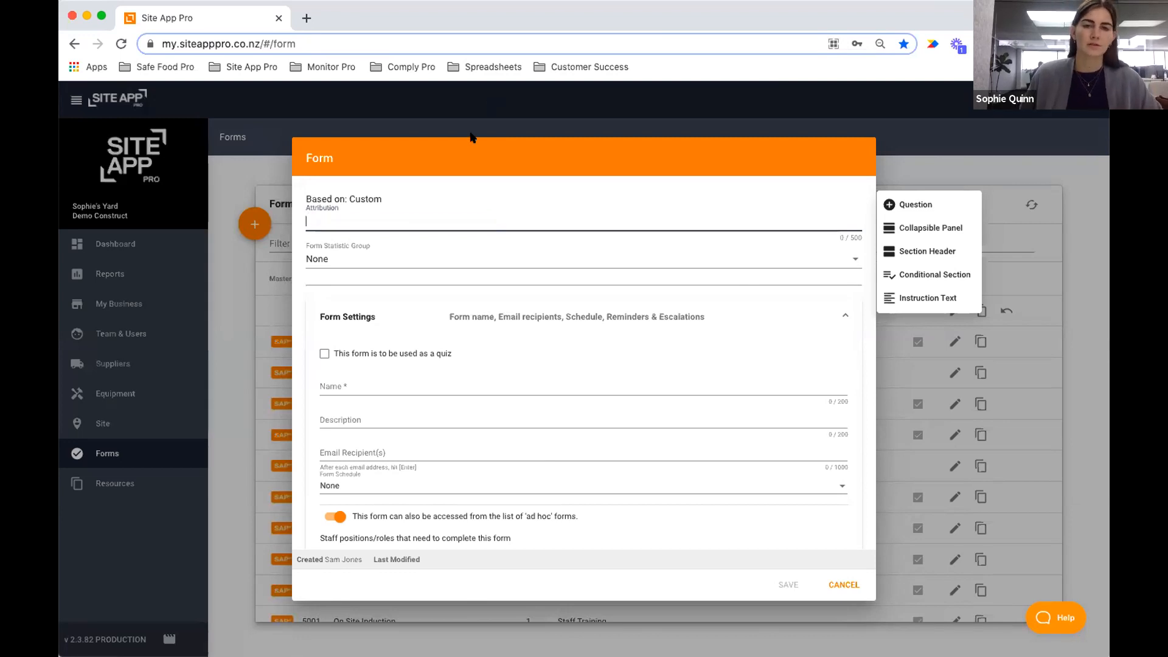
{"action": "left_click", "coordinate": [383, 216]}
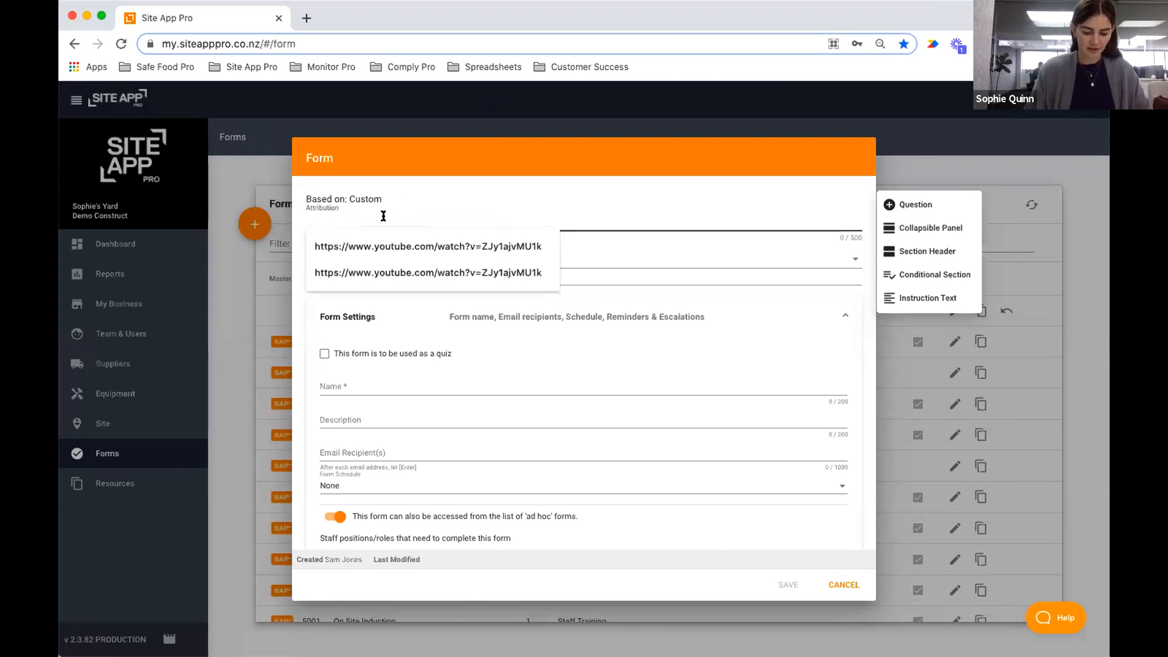
{"action": "type", "text": "This is an "}
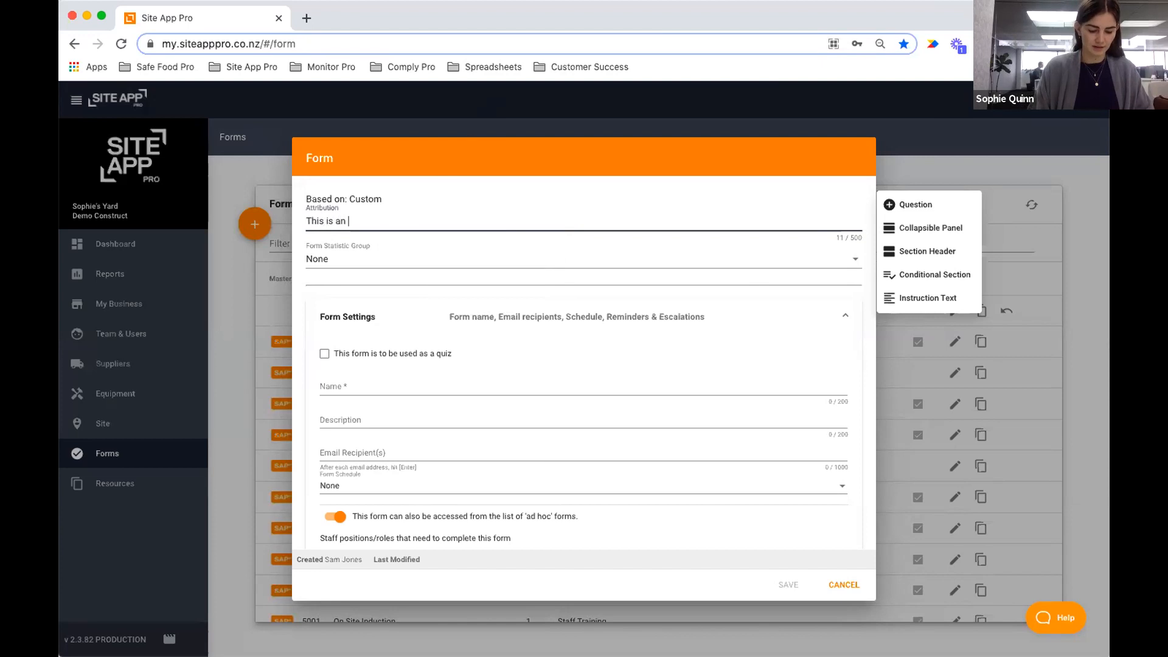
{"action": "type", "text": "Attribution"}
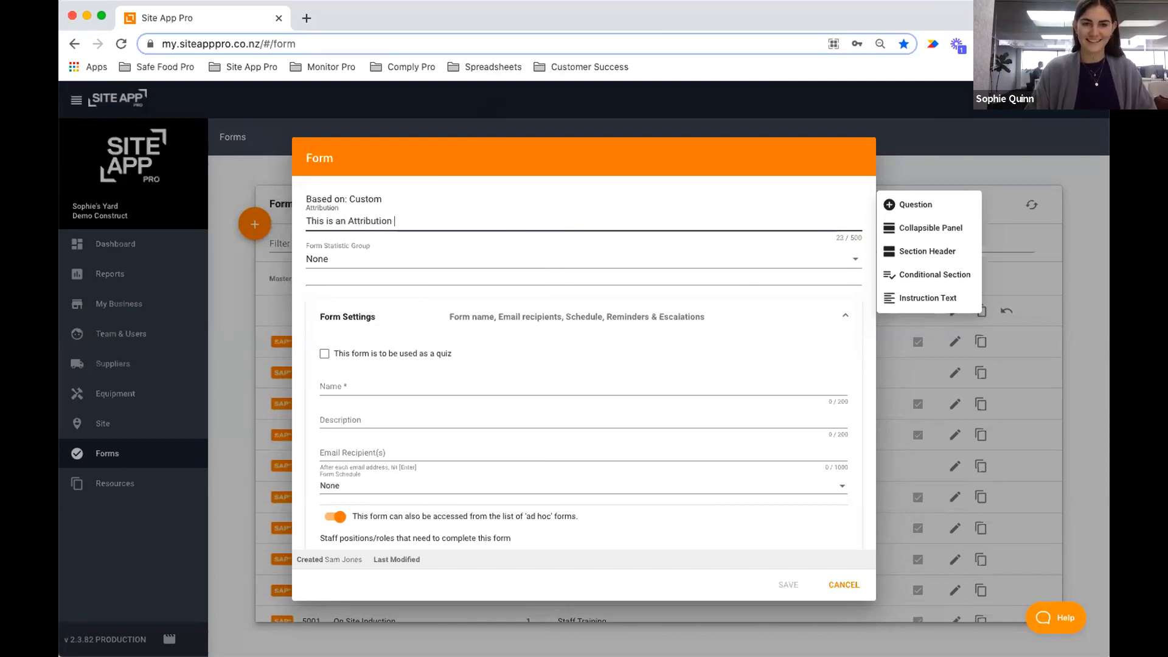
{"action": "left_click", "coordinate": [575, 174]}
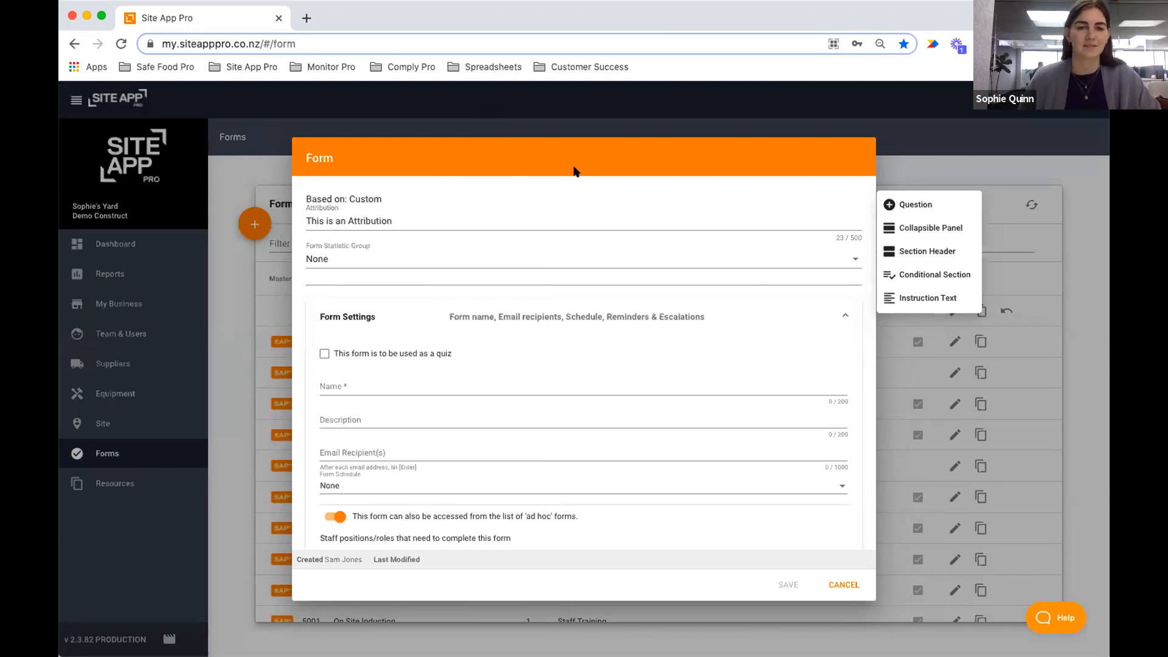
Delete the attribution text from the new form.
{"action": "left_click", "coordinate": [365, 256]}
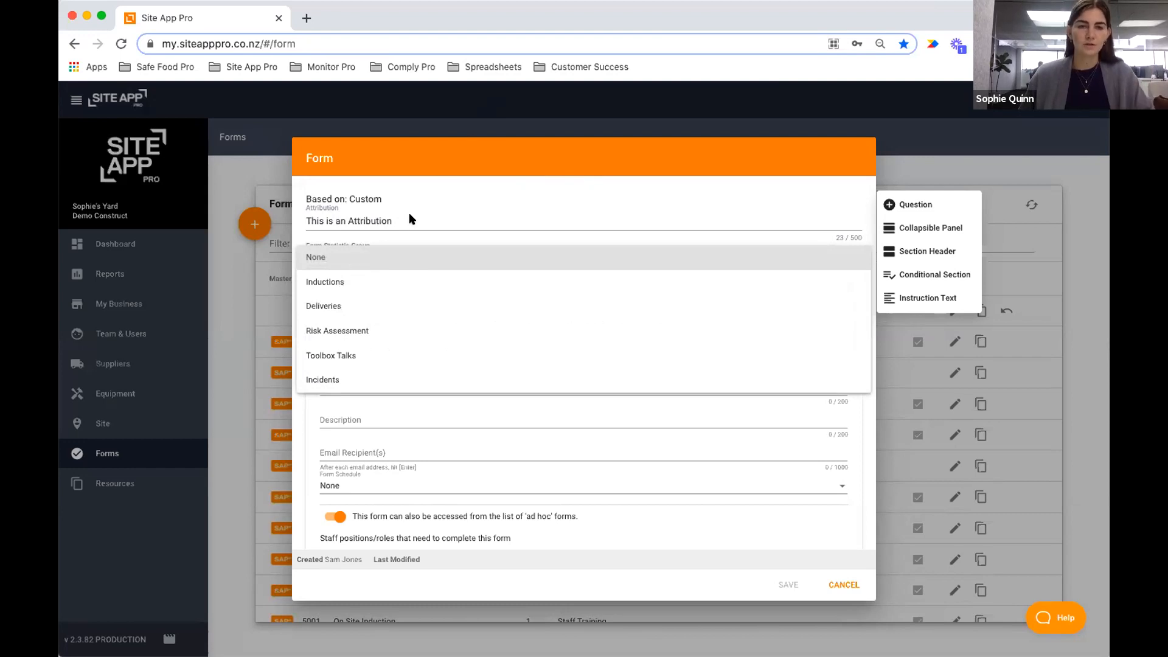
{"action": "left_click", "coordinate": [419, 219]}
{"action": "left_click", "coordinate": [422, 218]}
{"action": "triple_click", "coordinate": [422, 219]}
{"action": "key", "text": "BackSpace"}
Set the Form Statistic Group to Incidents, then cancel and discard the unsaved form.
{"action": "left_click", "coordinate": [352, 258]}
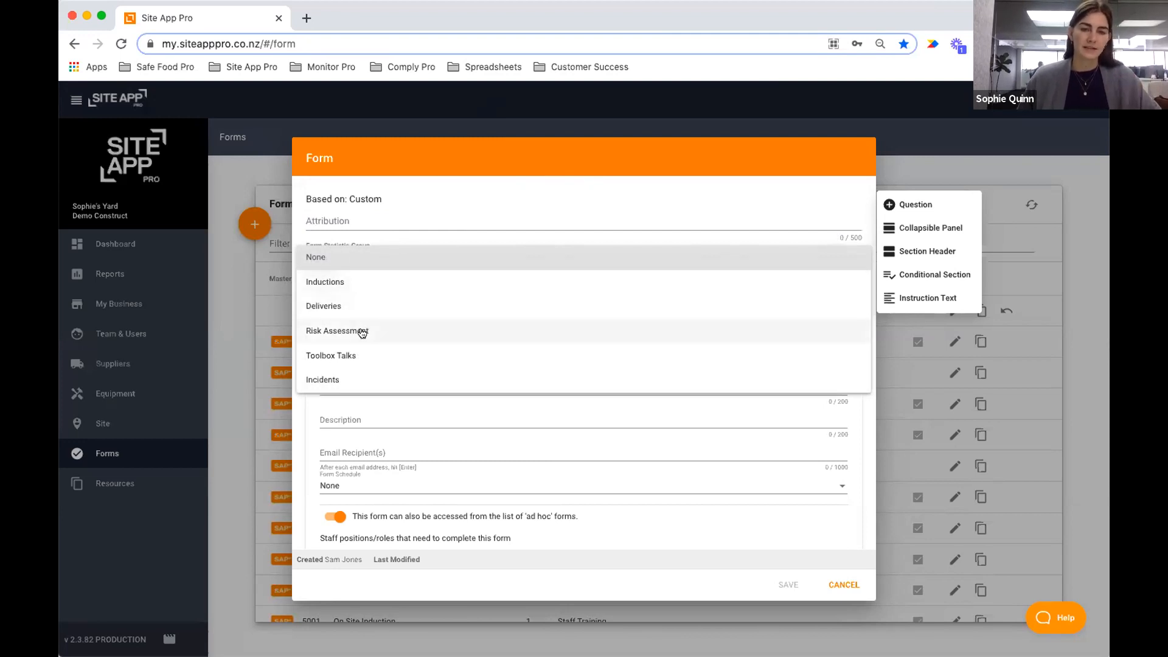
{"action": "left_click", "coordinate": [334, 380]}
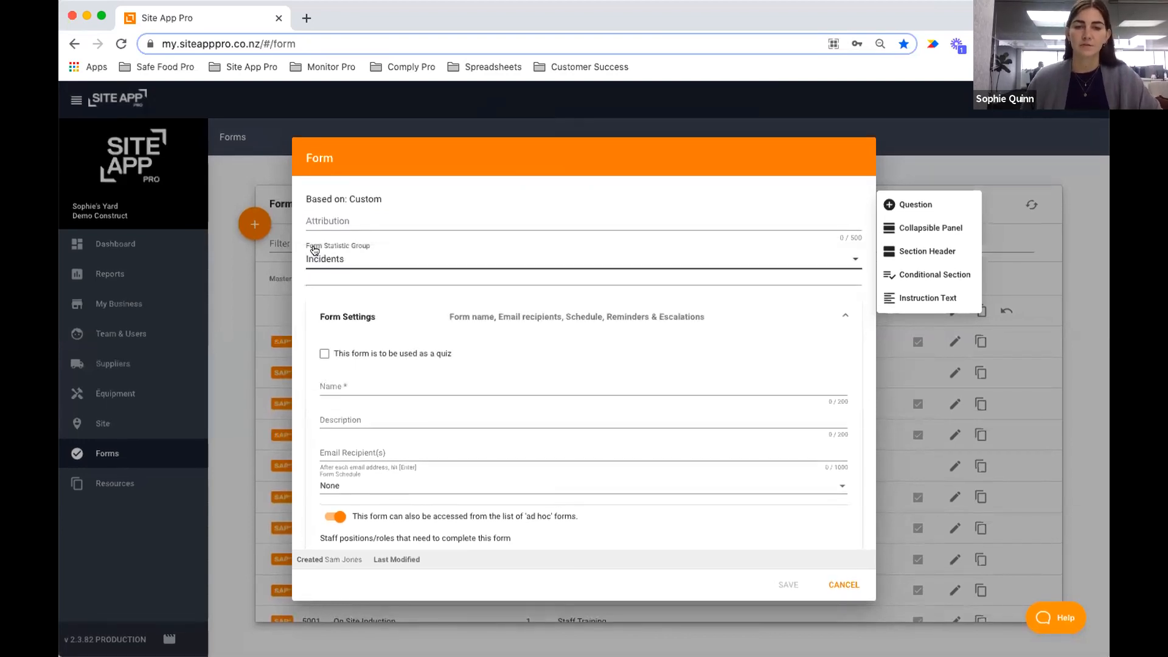
{"action": "left_click", "coordinate": [843, 584]}
{"action": "left_click", "coordinate": [515, 418]}
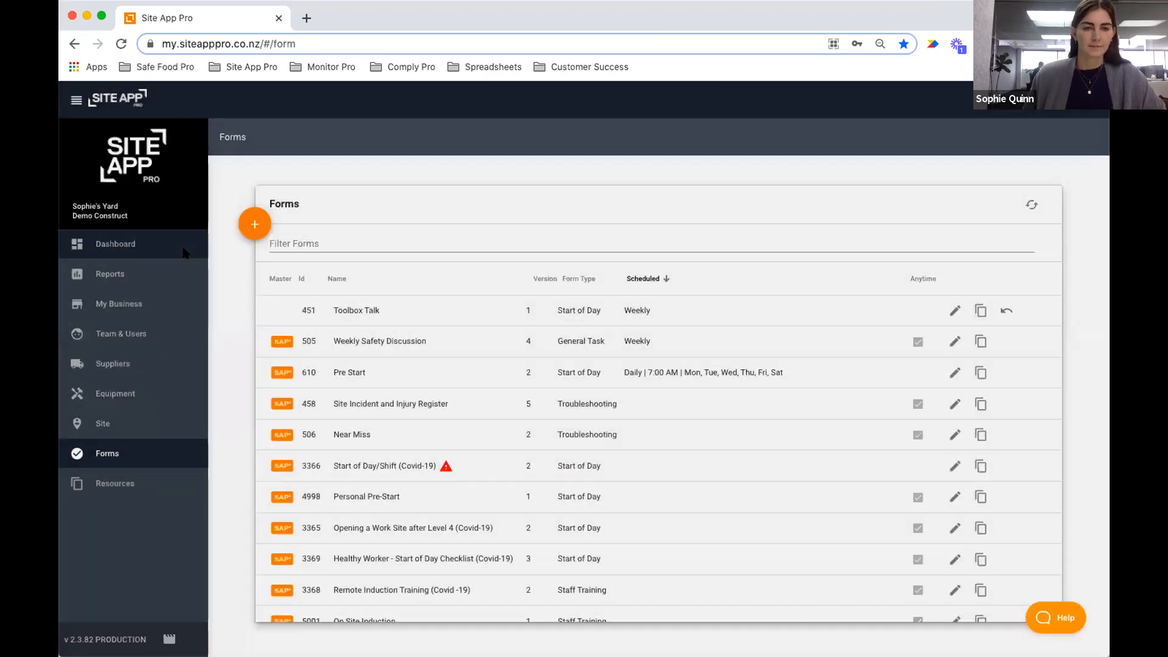
Go from Dashboard back to Forms and start another new custom form.
{"action": "left_click", "coordinate": [156, 246]}
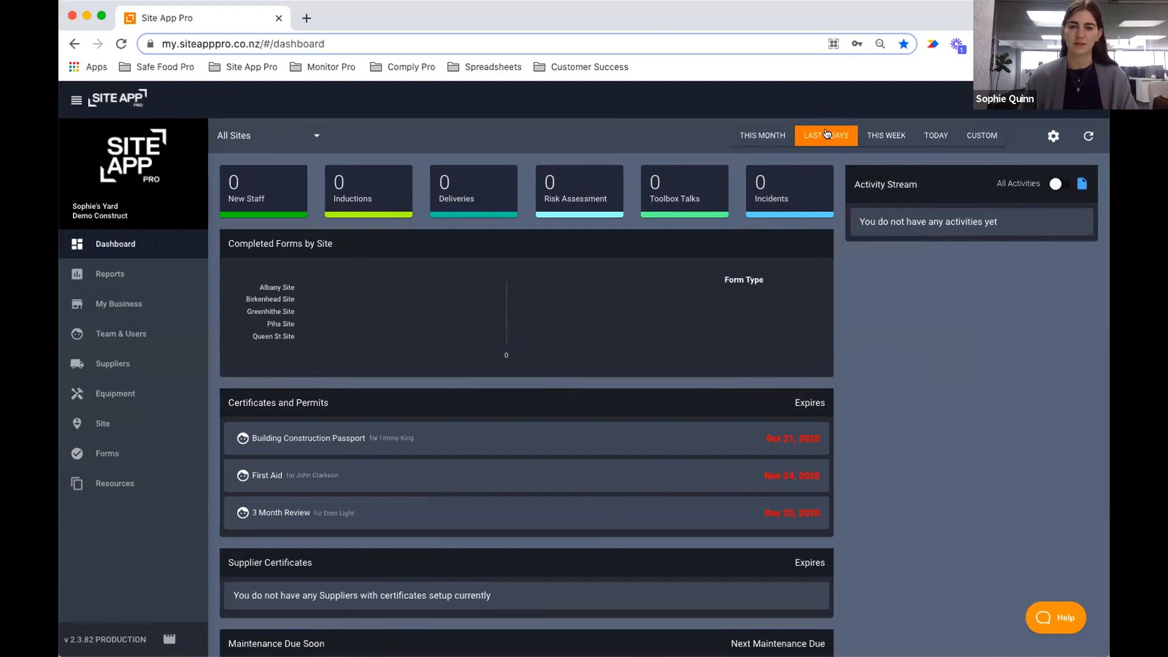
{"action": "left_click", "coordinate": [120, 453]}
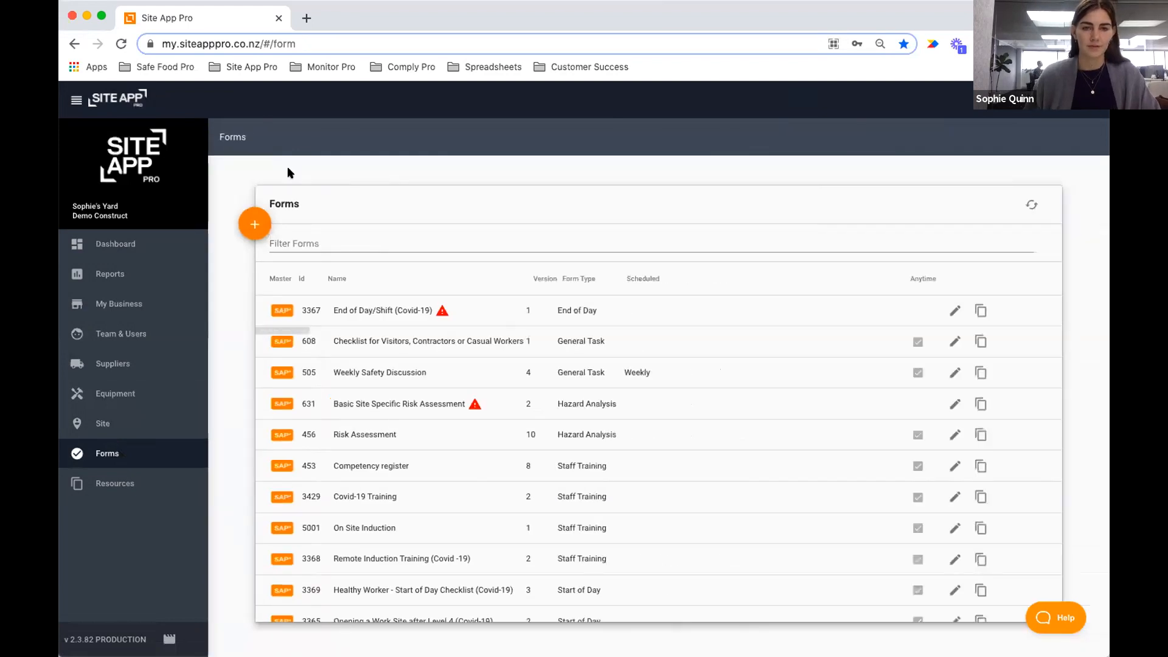
{"action": "left_click", "coordinate": [254, 222]}
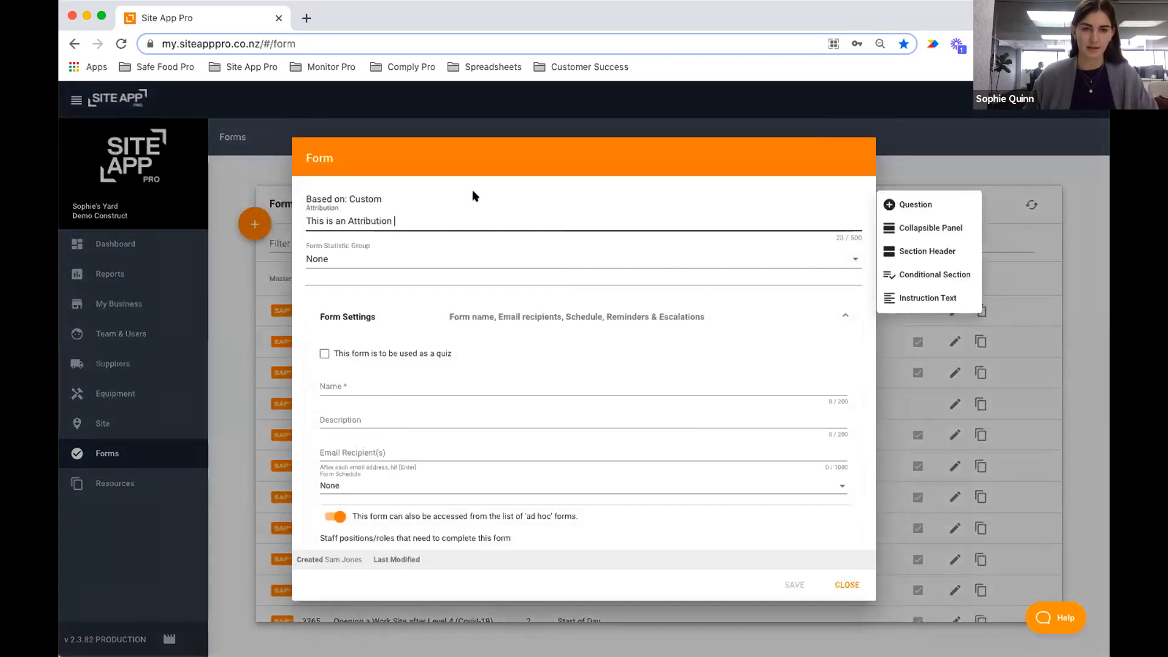
{"action": "left_click", "coordinate": [357, 259]}
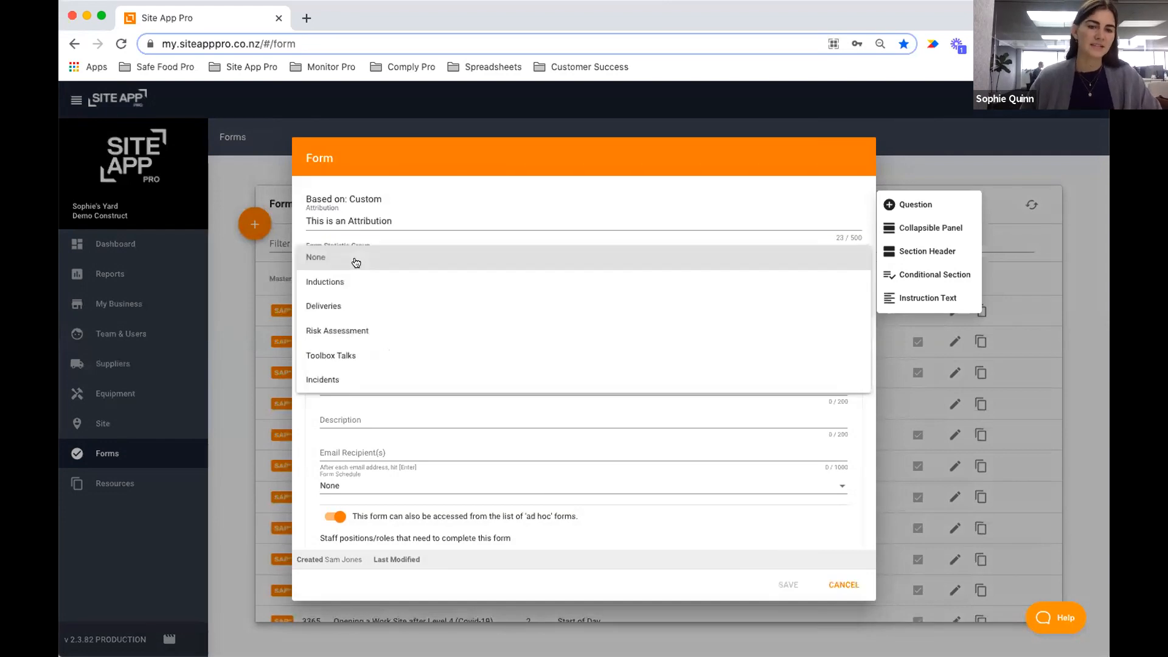
{"action": "left_click", "coordinate": [376, 265]}
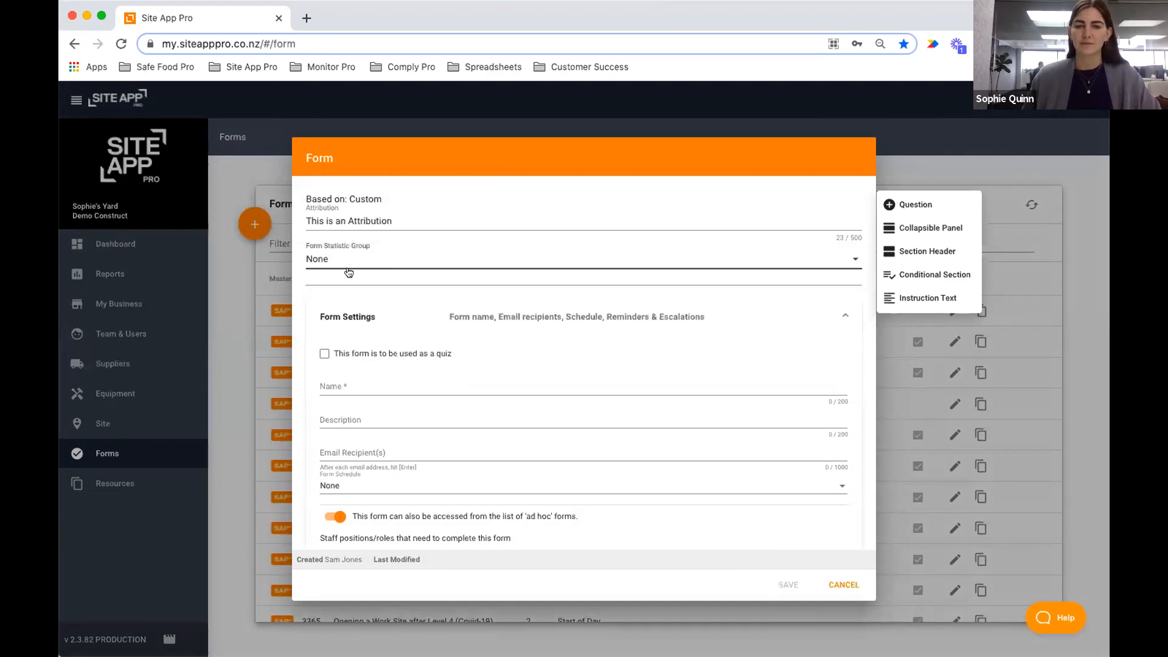
{"action": "scroll", "coordinate": [429, 287], "scroll_direction": "down", "scroll_amount": 1}
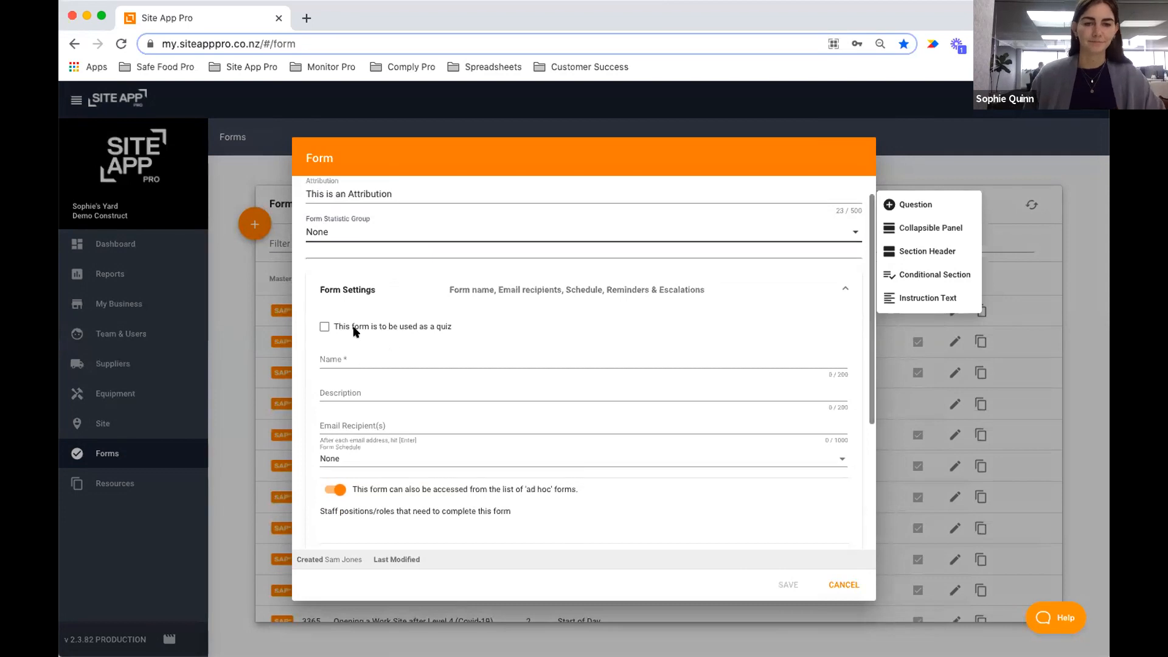
{"action": "scroll", "coordinate": [426, 307], "scroll_direction": "down", "scroll_amount": 2}
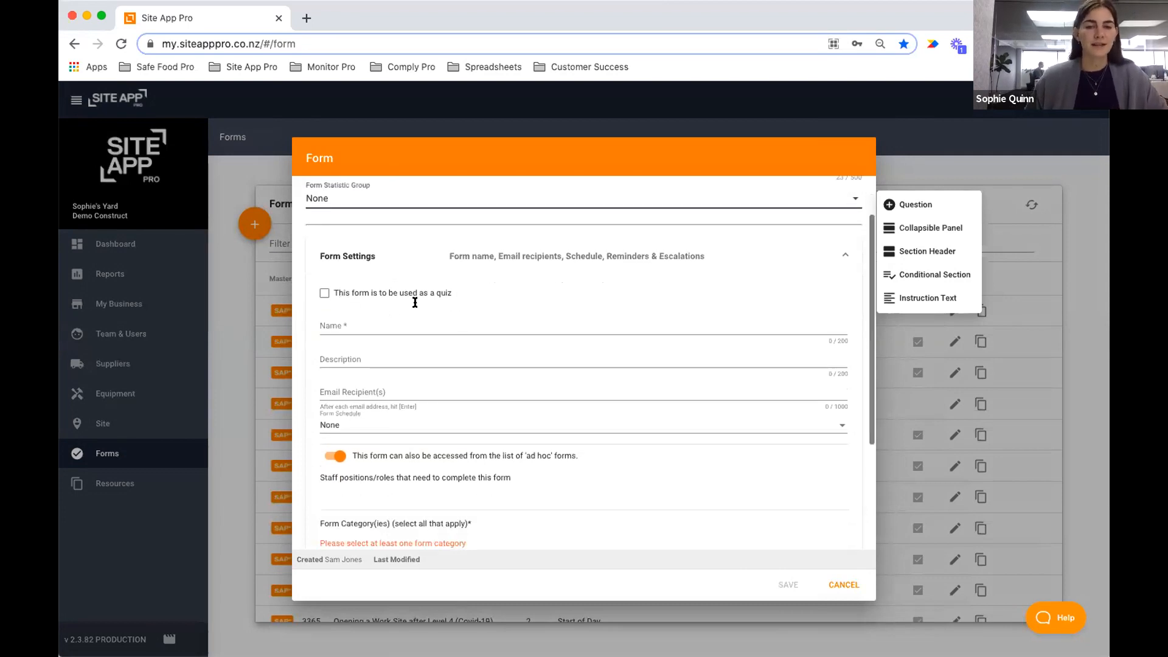
{"action": "left_click", "coordinate": [323, 283]}
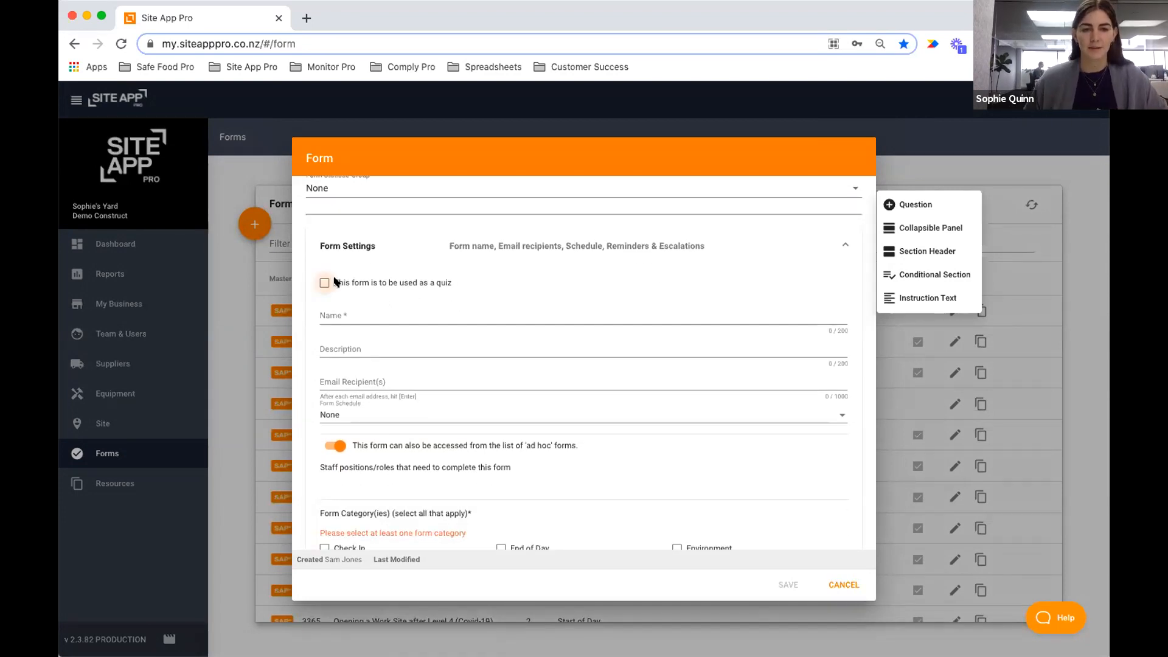
{"action": "scroll", "coordinate": [336, 281], "scroll_direction": "down", "scroll_amount": 1}
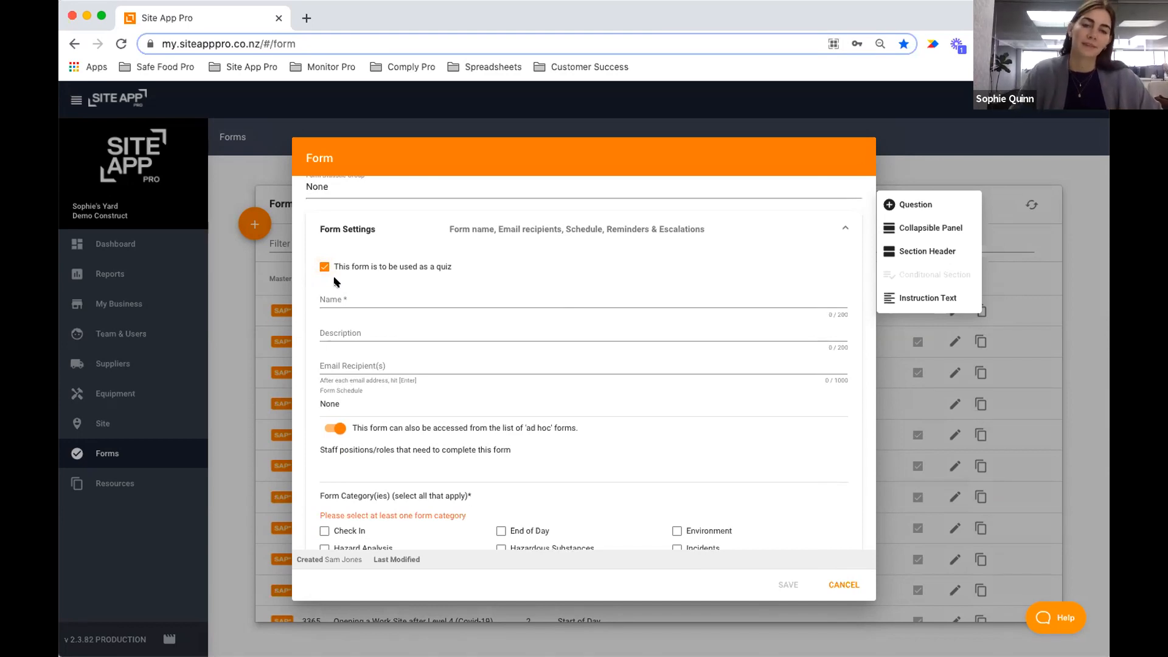
{"action": "scroll", "coordinate": [650, 257], "scroll_direction": "down", "scroll_amount": 3}
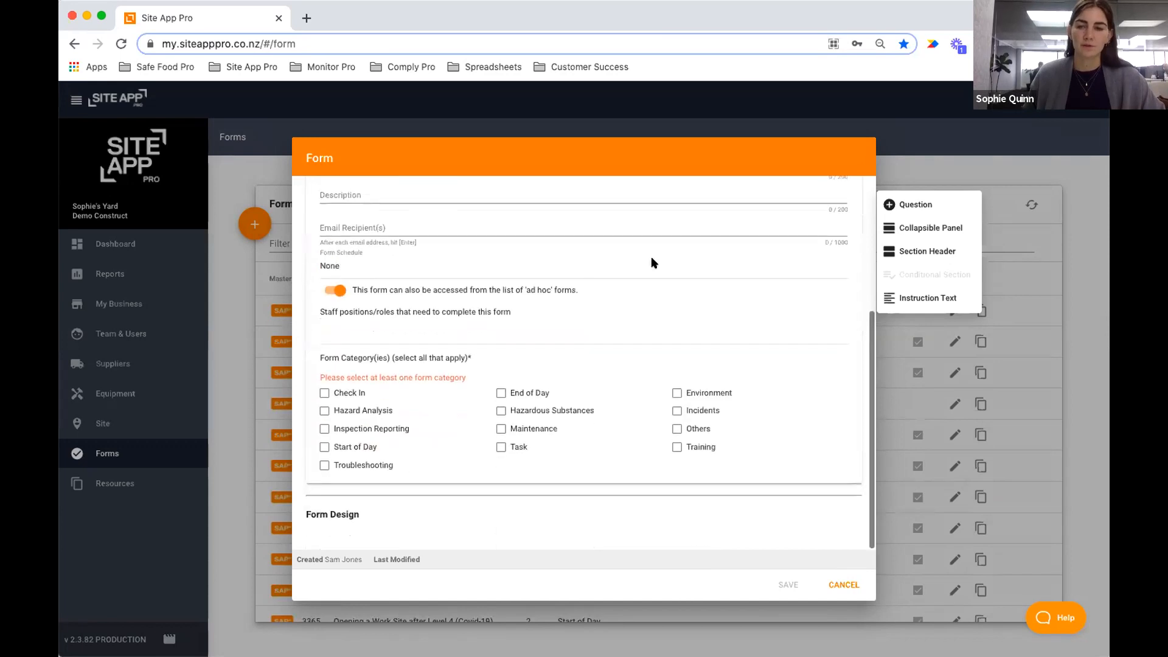
{"action": "left_click", "coordinate": [912, 208]}
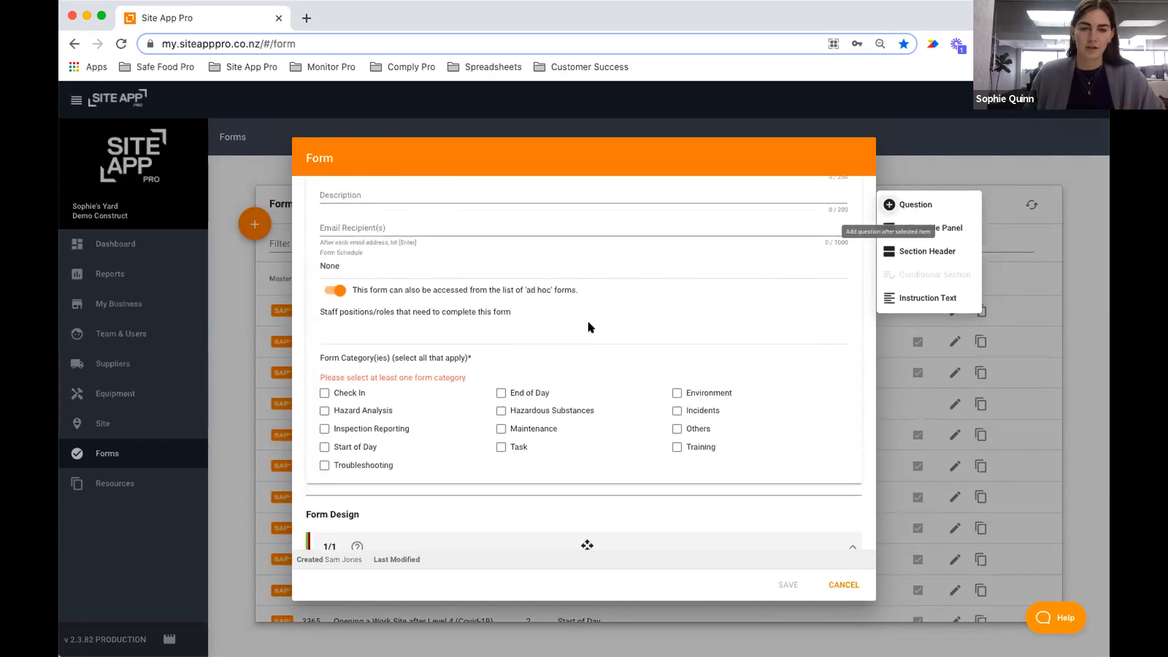
{"action": "left_click", "coordinate": [413, 435]}
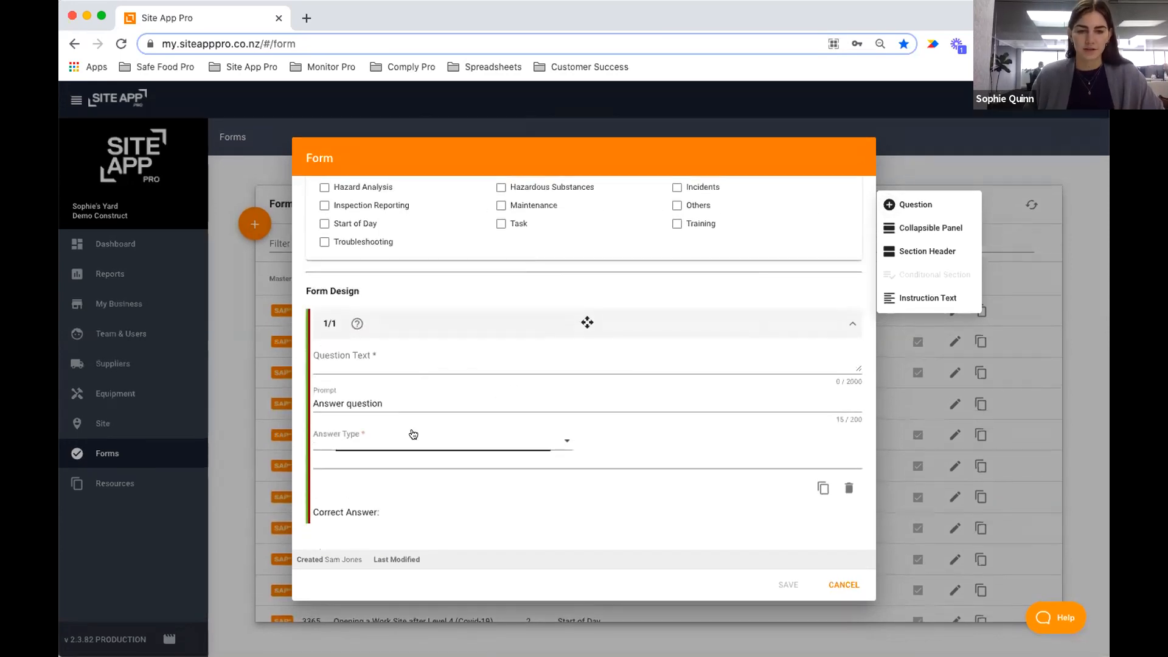
{"action": "left_click", "coordinate": [370, 434]}
{"action": "scroll", "coordinate": [367, 480], "scroll_direction": "down", "scroll_amount": 3}
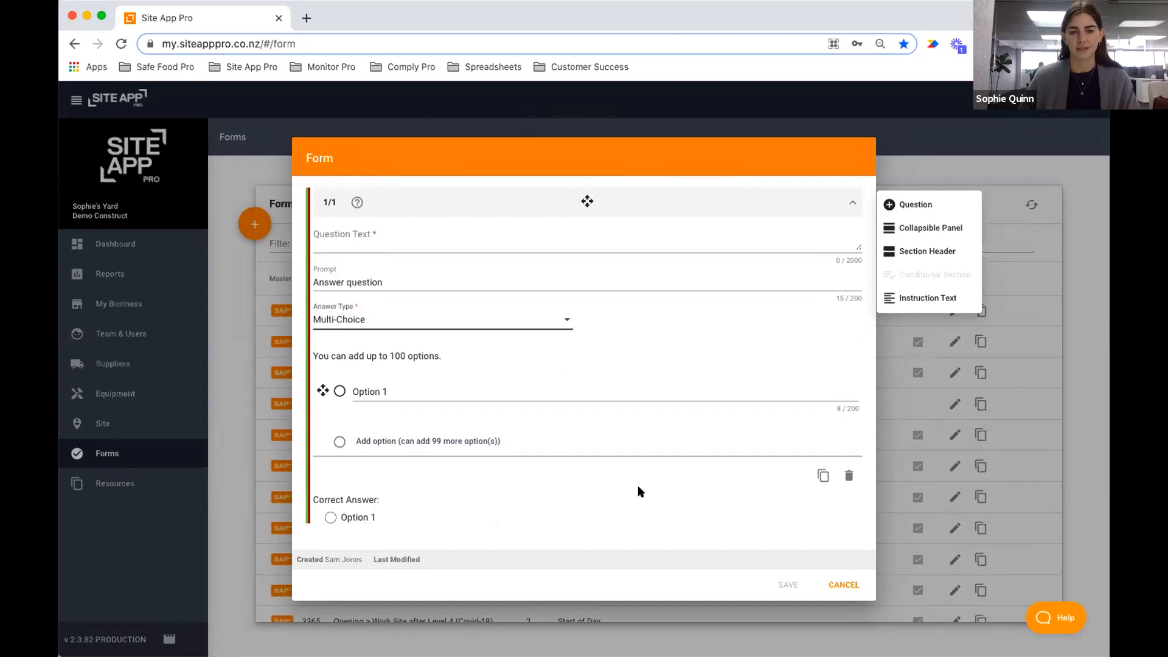
{"action": "left_click", "coordinate": [849, 475]}
{"action": "left_click", "coordinate": [513, 409]}
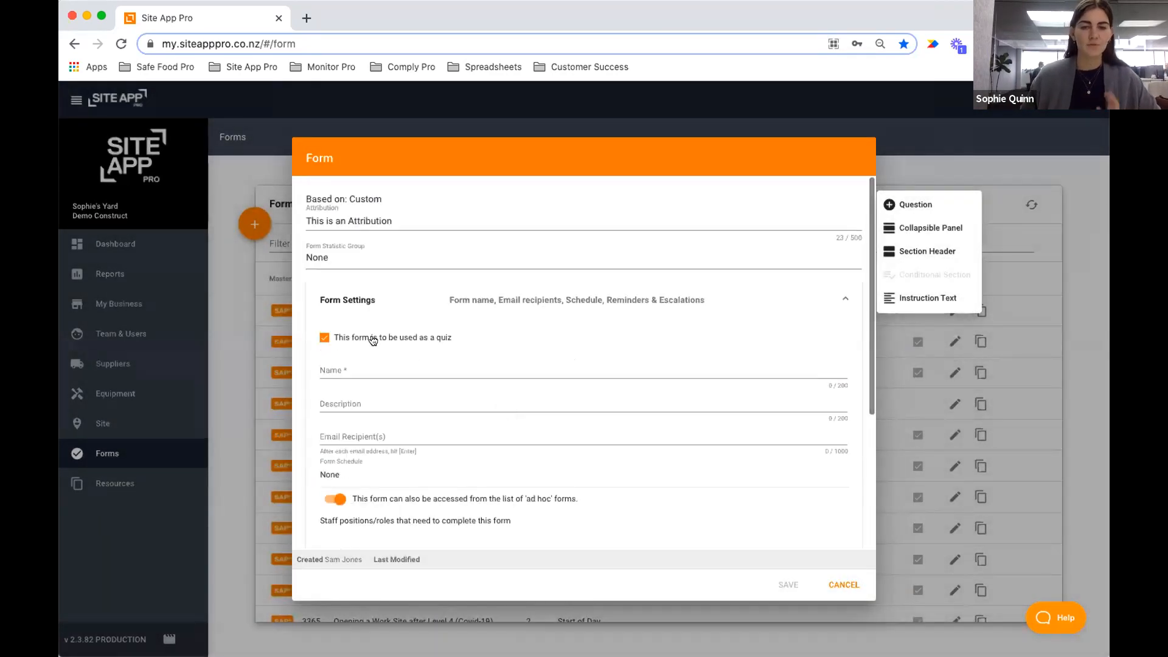
{"action": "left_click", "coordinate": [325, 338]}
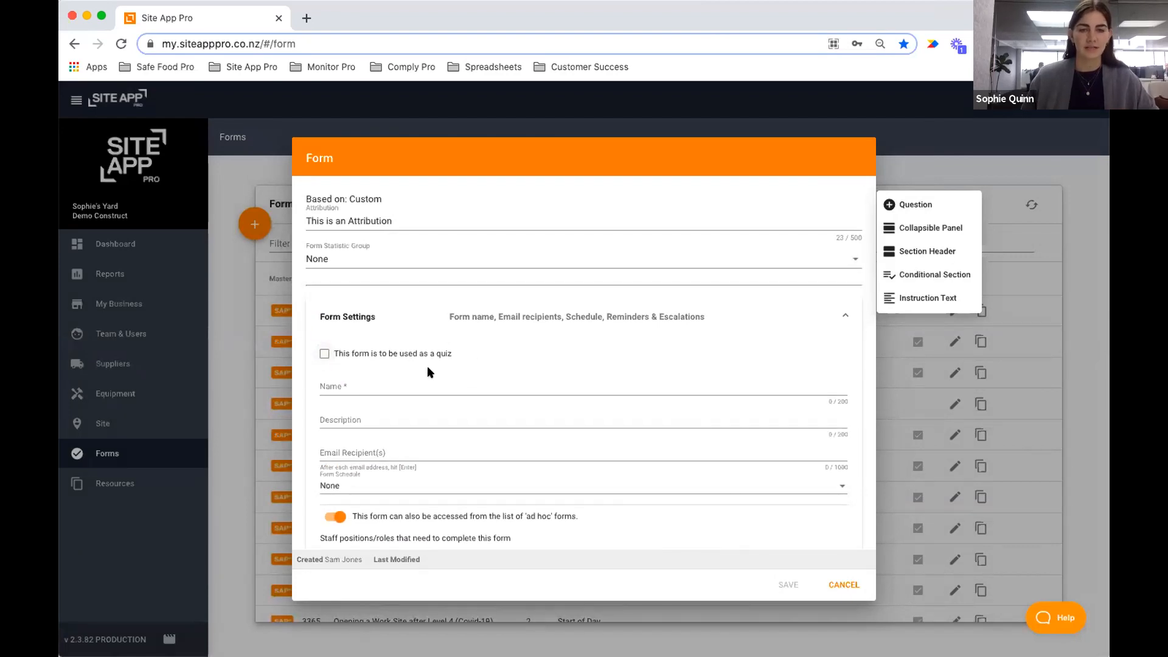
Enter 'Vehicle Check' in the form's Name field, fixing the misspelling.
{"action": "left_click", "coordinate": [381, 383]}
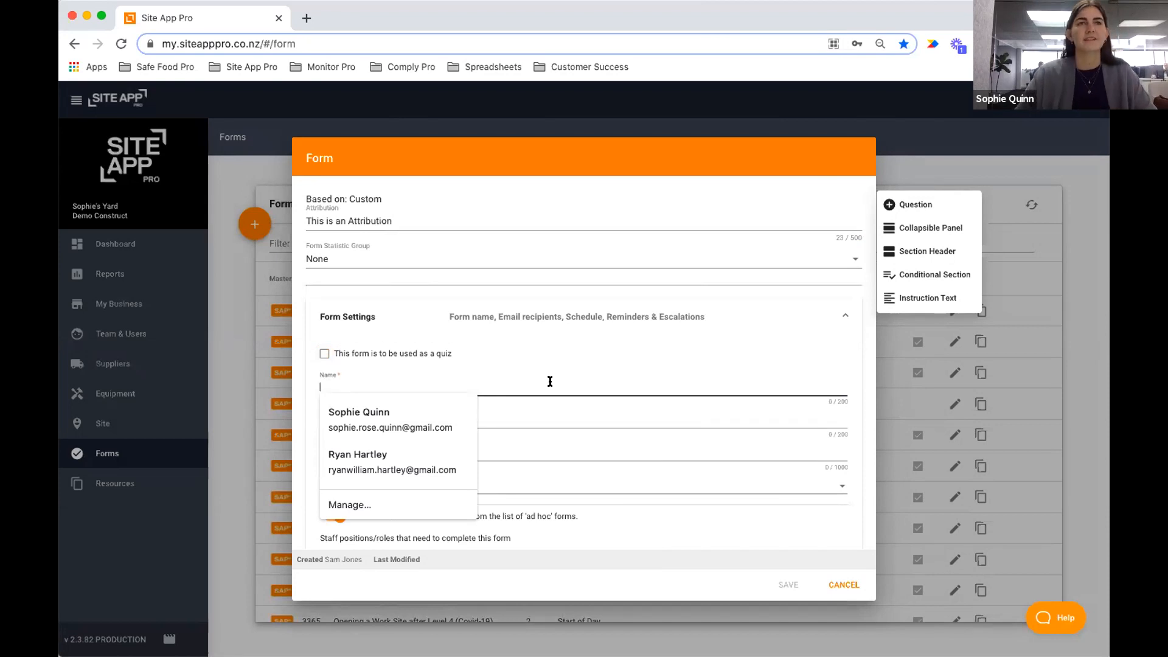
{"action": "left_click", "coordinate": [524, 373]}
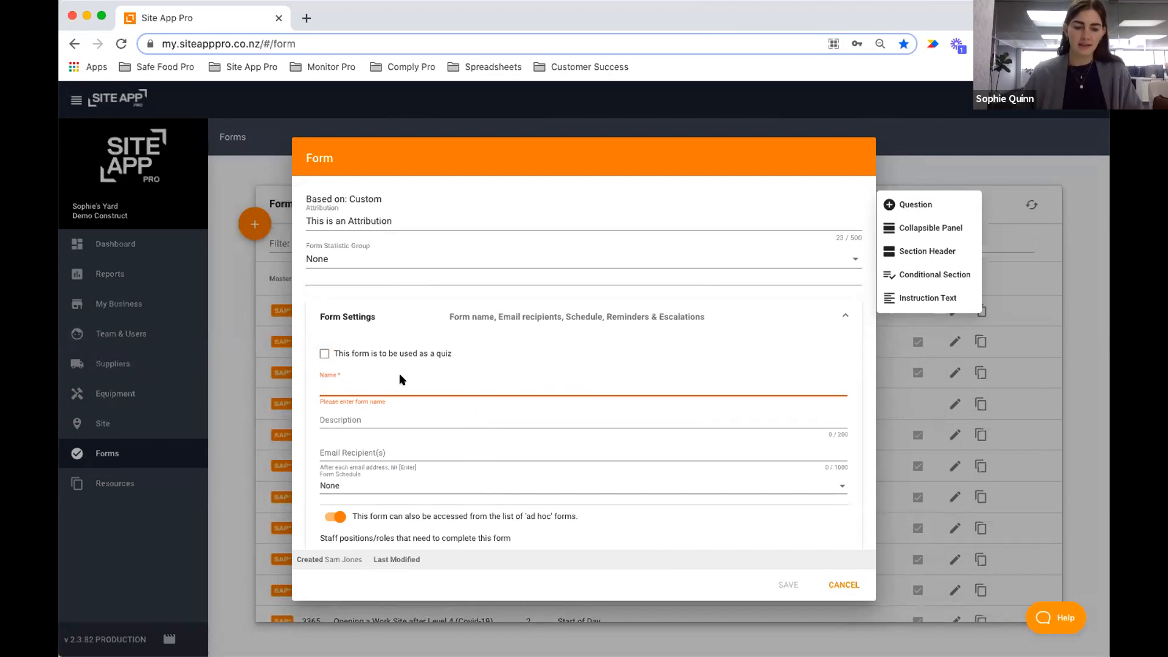
{"action": "type", "text": "Vehical"}
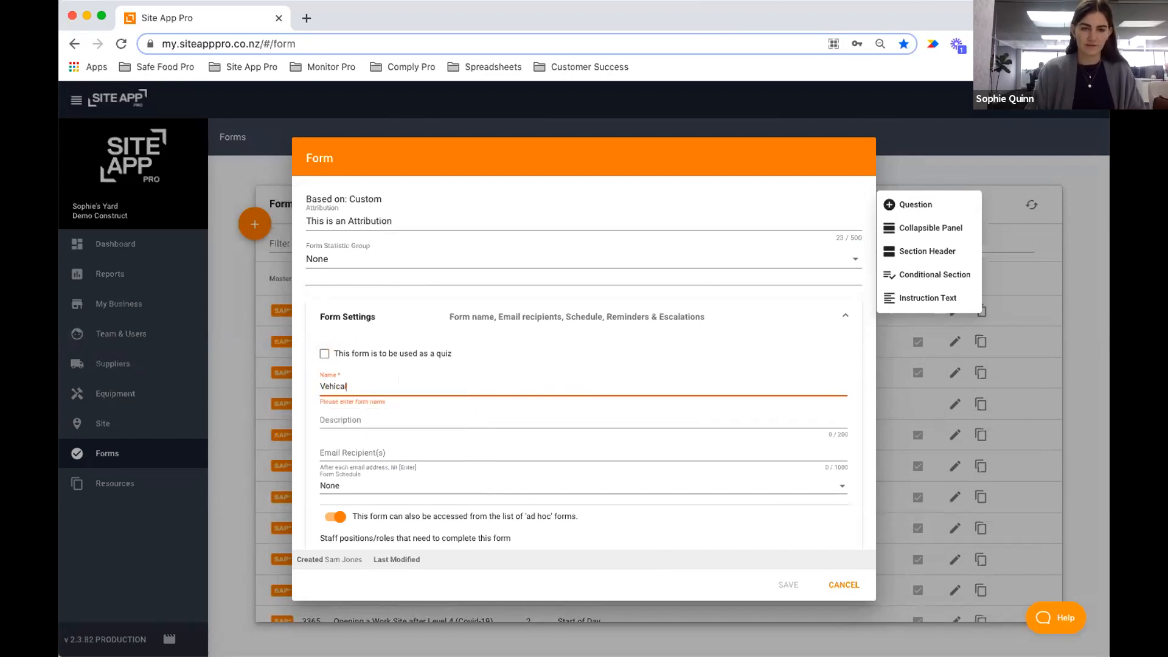
{"action": "key", "text": "BackSpace"}
{"action": "key", "text": "BackSpace"}
{"action": "type", "text": "le "}
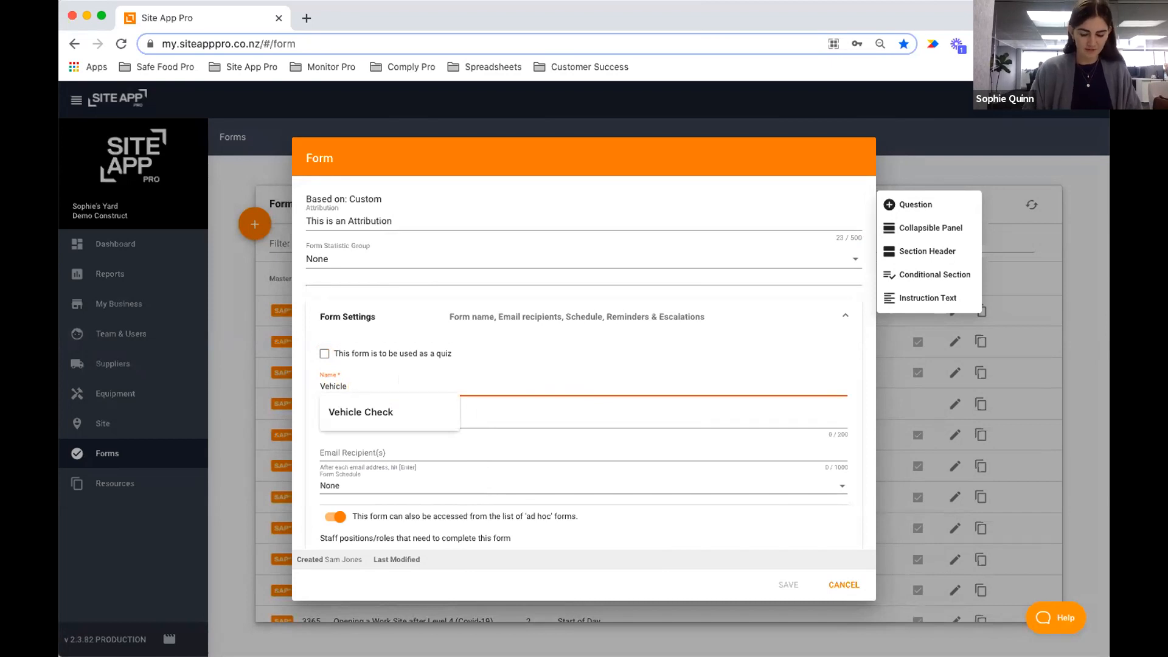
{"action": "type", "text": "Check"}
{"action": "left_click", "coordinate": [613, 331]}
{"action": "left_click", "coordinate": [630, 389]}
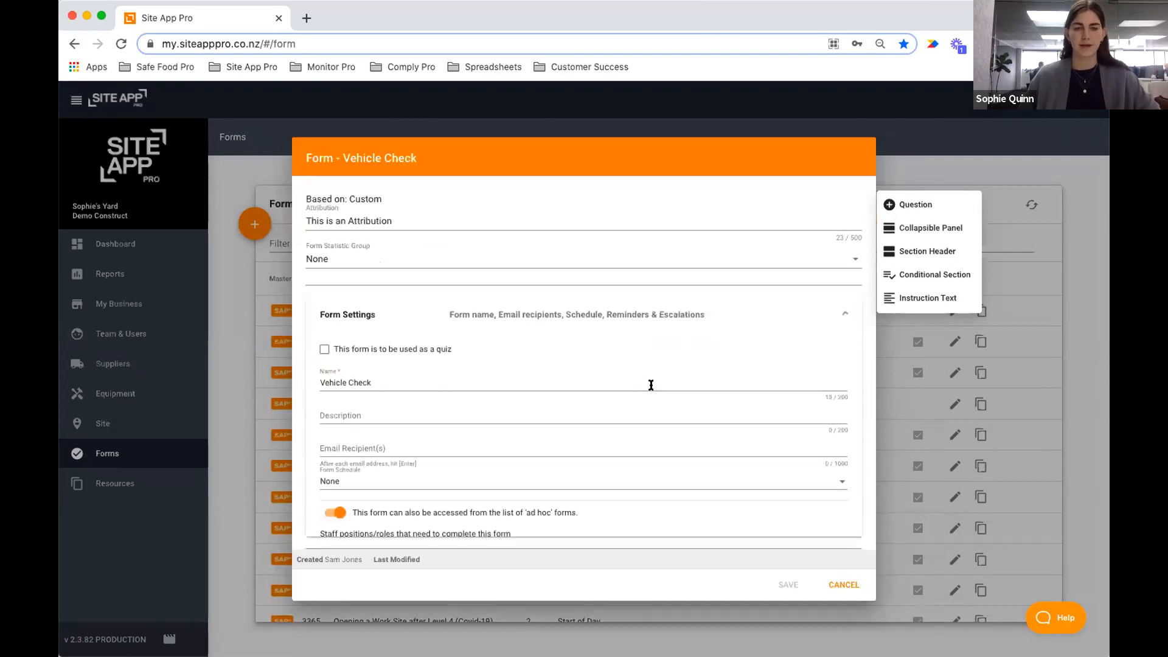
{"action": "scroll", "coordinate": [441, 355], "scroll_direction": "down", "scroll_amount": 2}
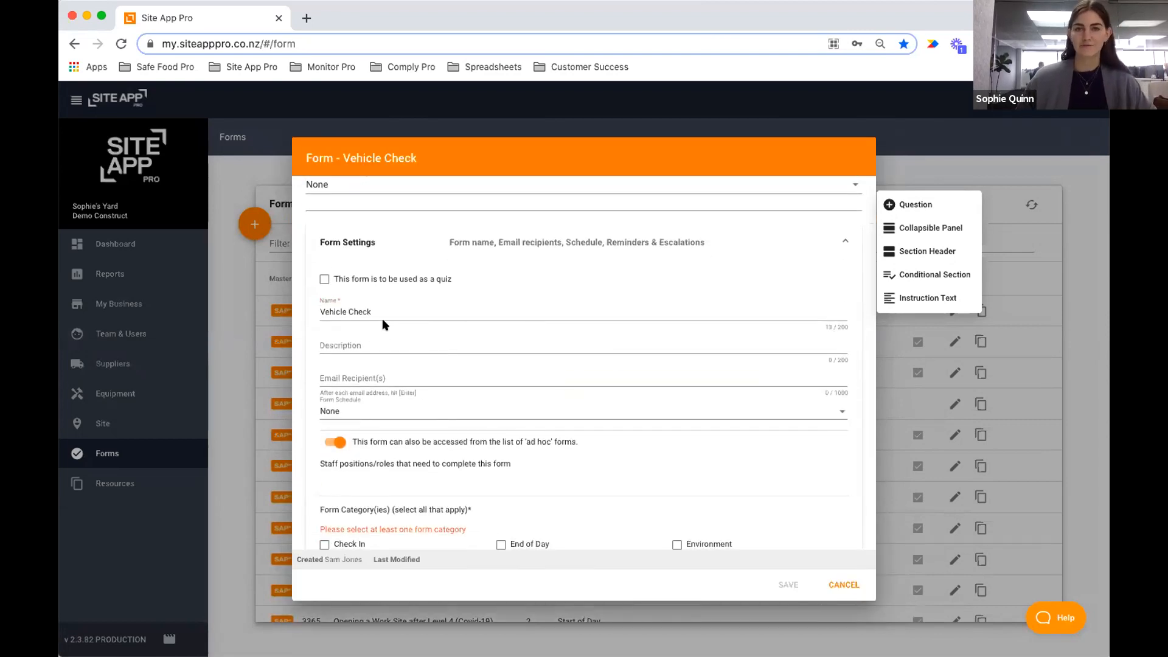
Leave Email Recipient(s) empty and set the Form Schedule to None.
{"action": "left_click", "coordinate": [382, 344]}
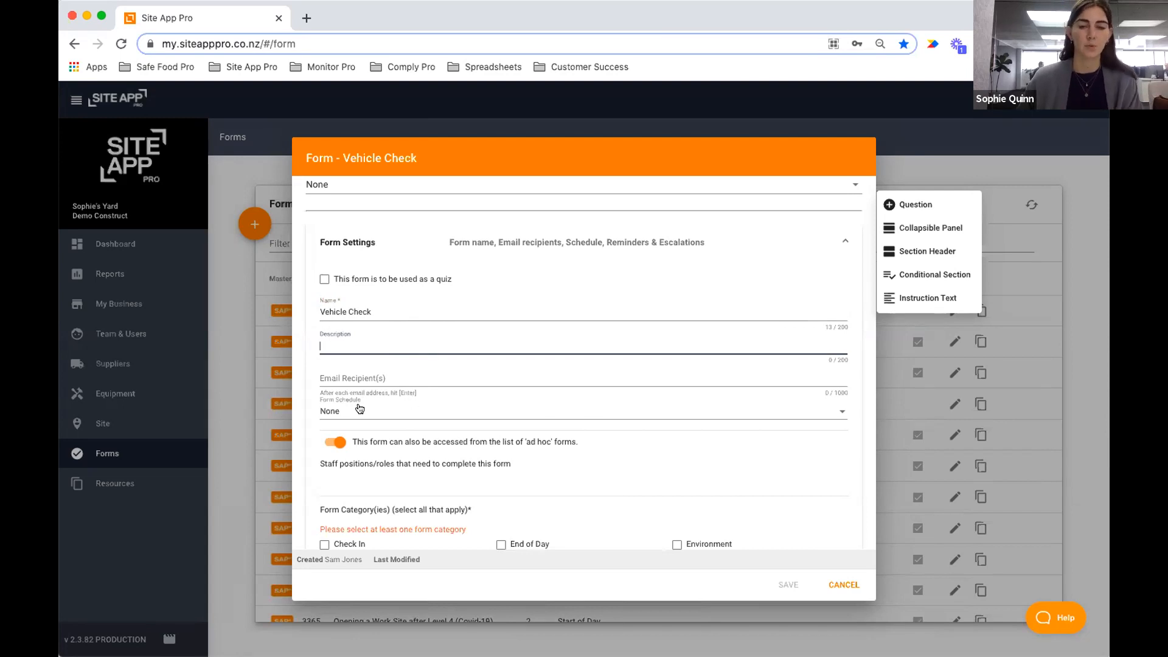
{"action": "left_click", "coordinate": [335, 384]}
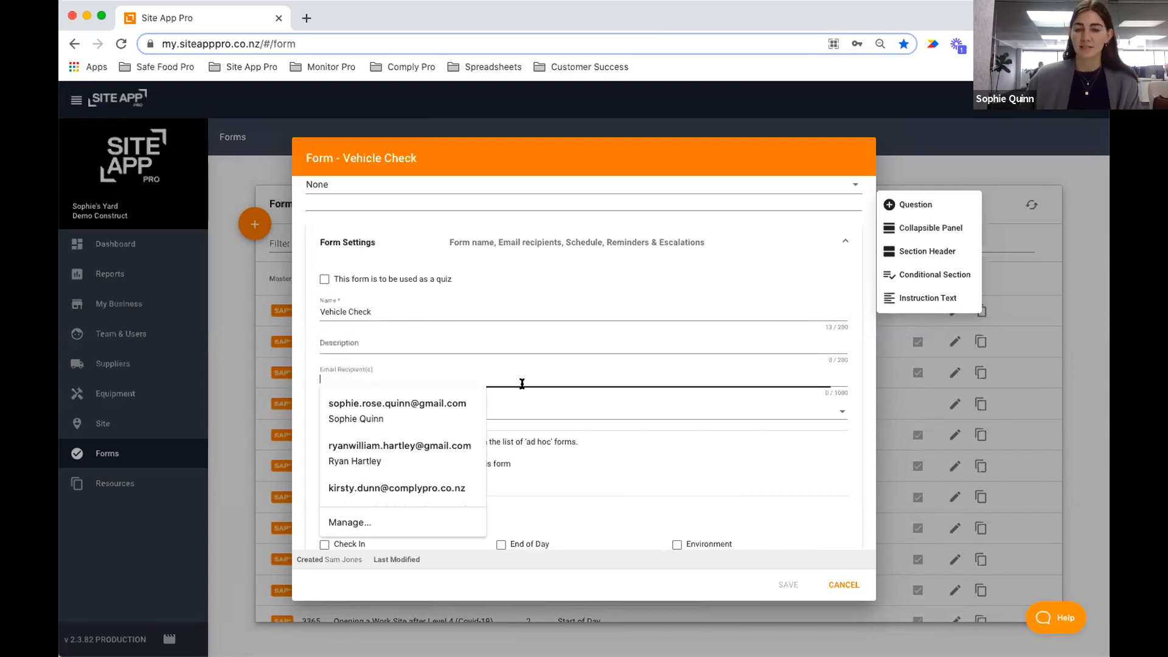
{"action": "left_click", "coordinate": [663, 455]}
{"action": "left_click", "coordinate": [347, 414]}
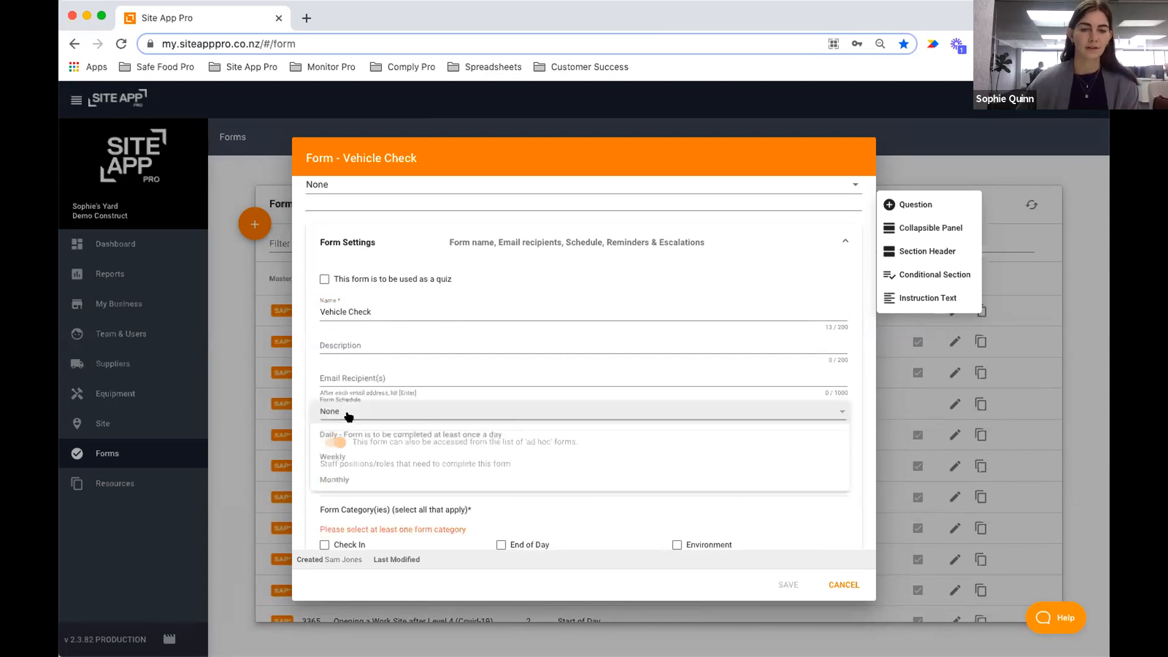
{"action": "left_click", "coordinate": [348, 416]}
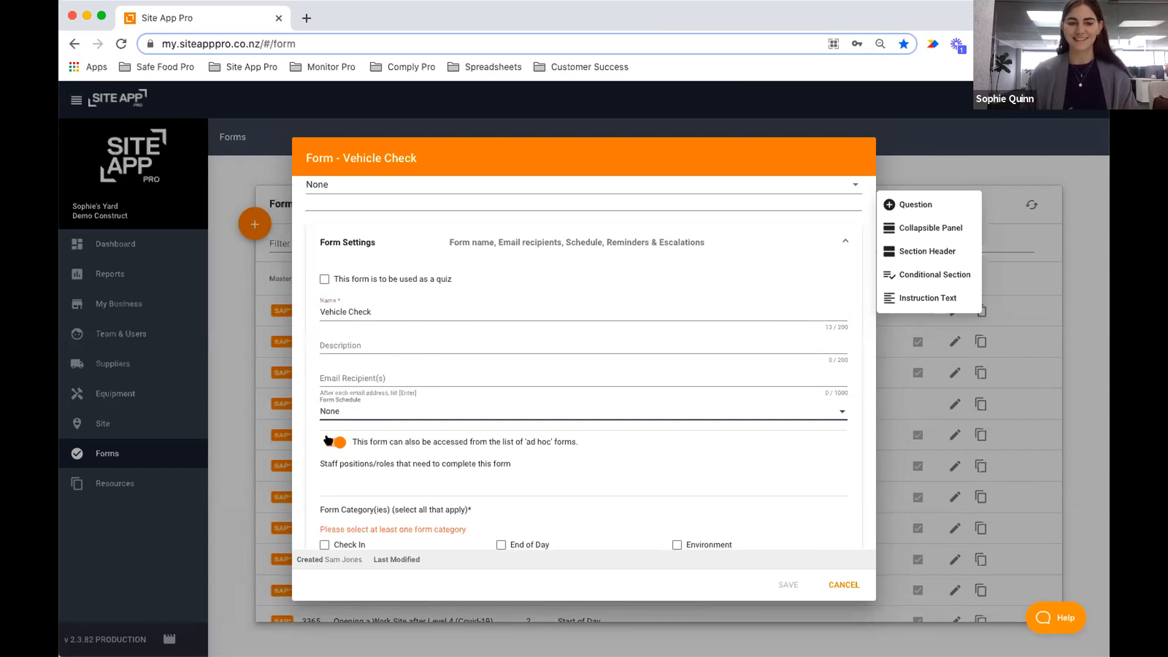
{"action": "scroll", "coordinate": [514, 437], "scroll_direction": "down", "scroll_amount": 5}
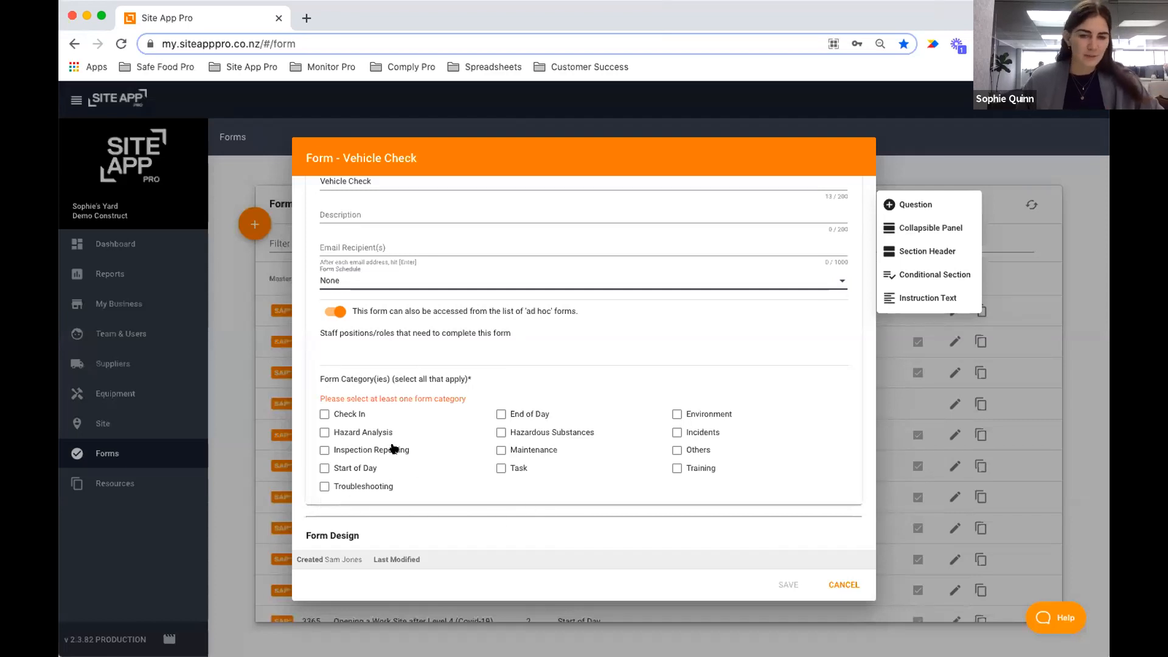
Tick only the Task category, leaving Inspection Reporting and Others off, and add a first question.
{"action": "left_click", "coordinate": [512, 469]}
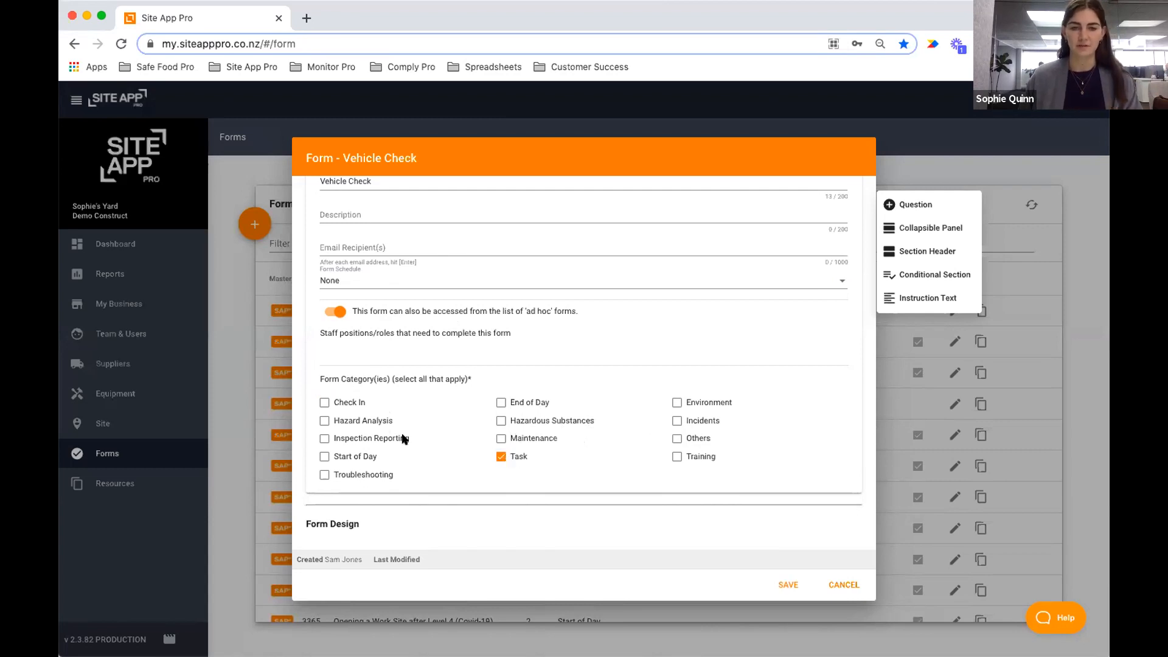
{"action": "left_click", "coordinate": [374, 436]}
{"action": "left_click", "coordinate": [676, 439]}
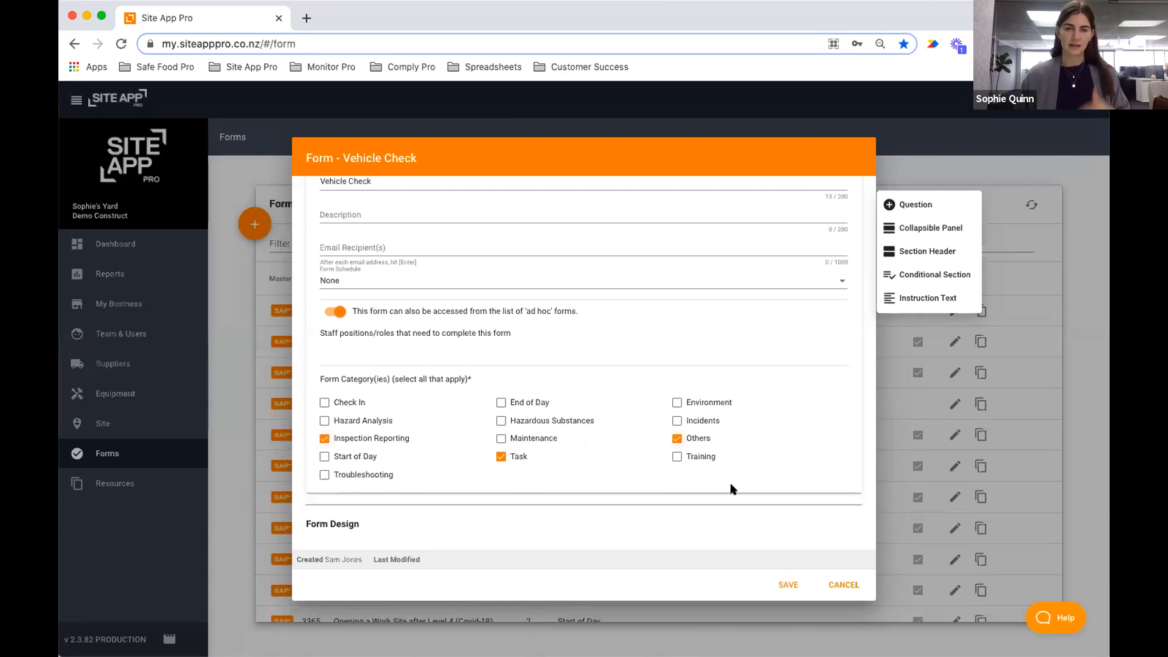
{"action": "left_click", "coordinate": [697, 439]}
{"action": "left_click", "coordinate": [365, 438]}
{"action": "scroll", "coordinate": [558, 502], "scroll_direction": "down", "scroll_amount": 1}
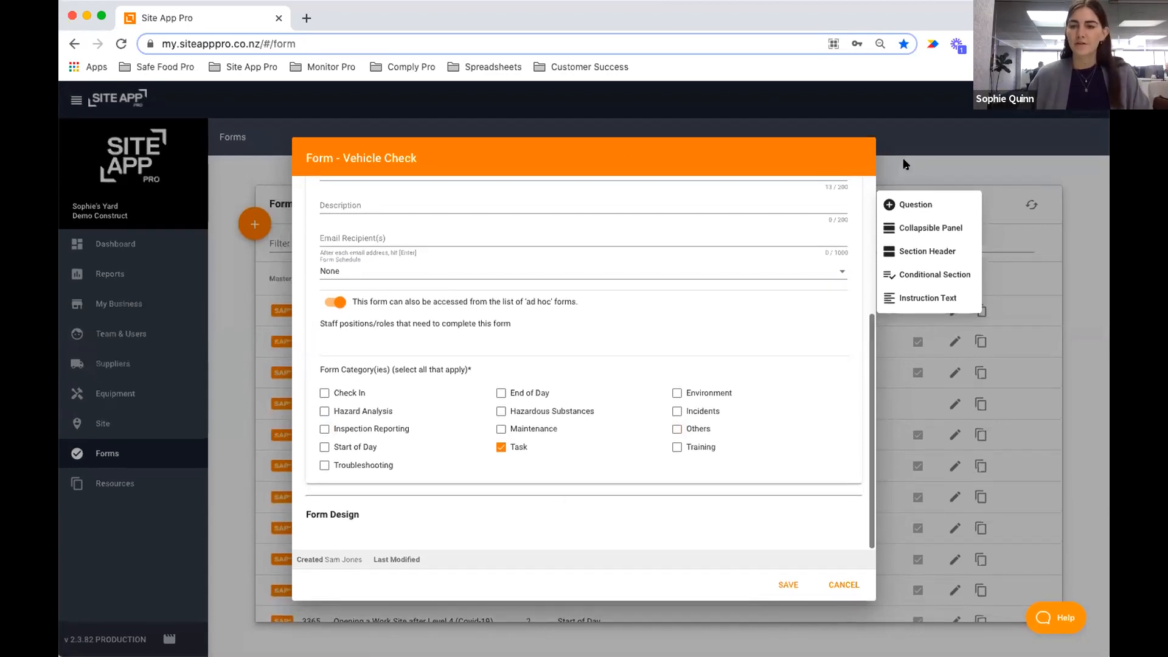
{"action": "left_click", "coordinate": [914, 206]}
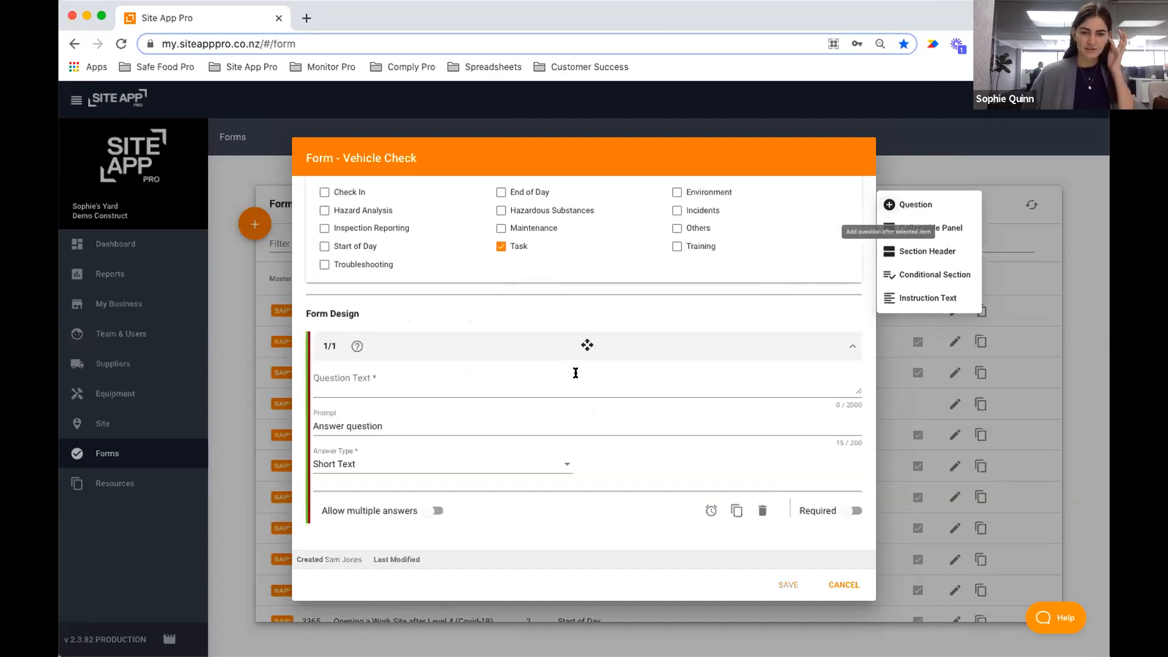
Enter 'Check your Vehicle is in good condition:' as the first question's text.
{"action": "left_click", "coordinate": [414, 371]}
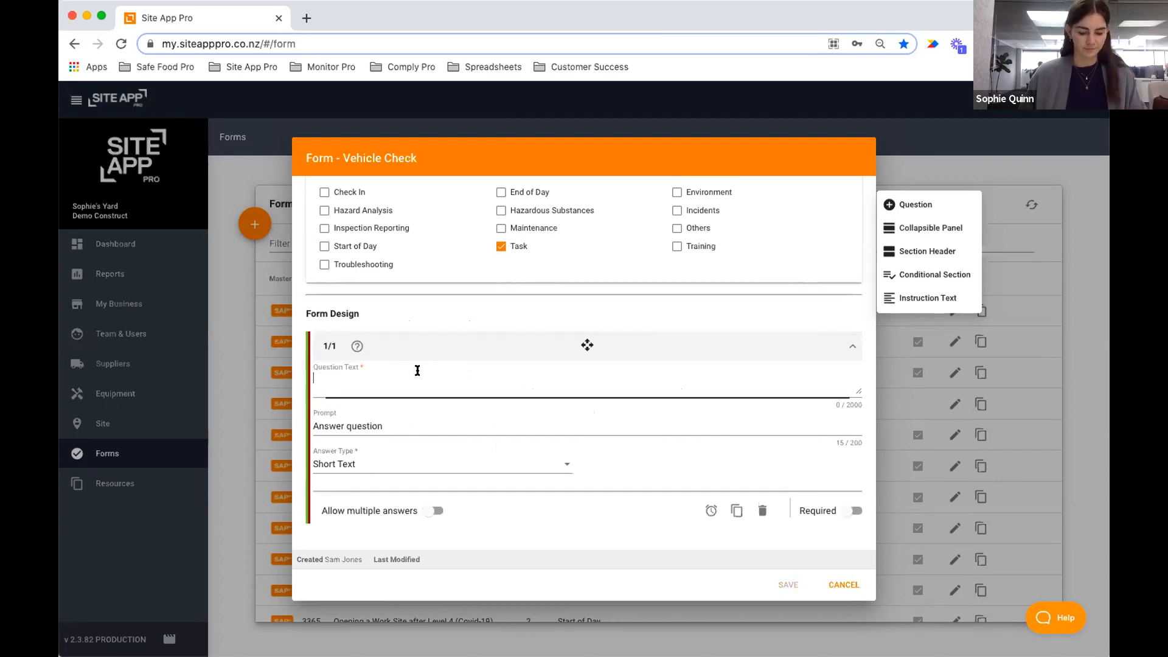
{"action": "type", "text": "Check yo"}
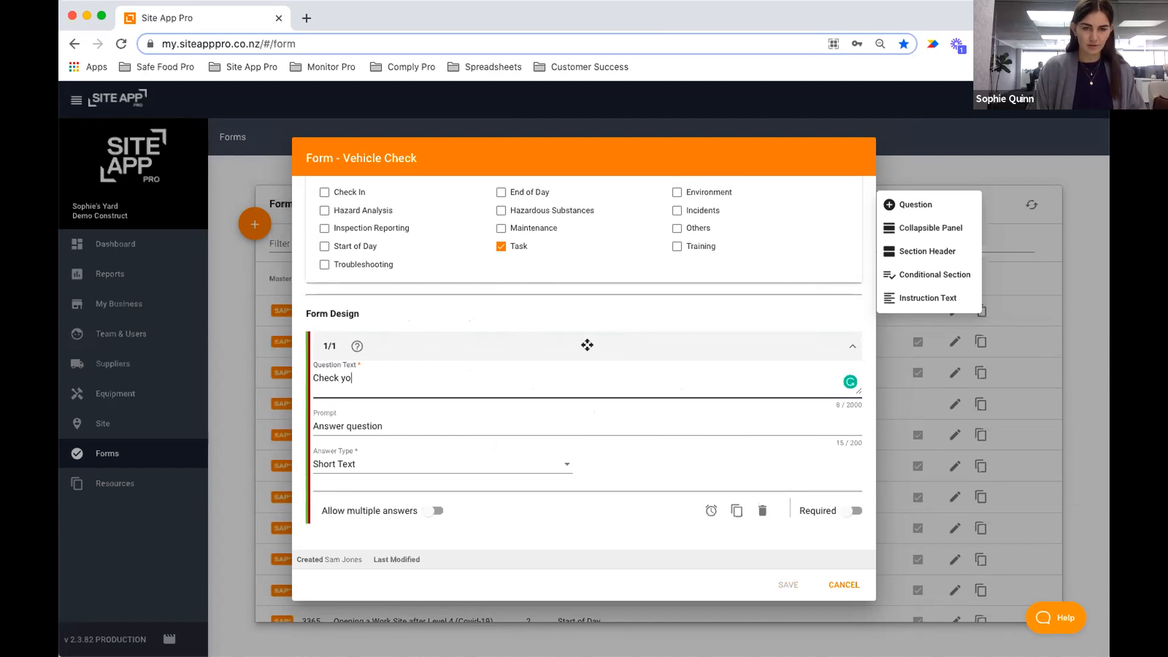
{"action": "type", "text": "ur V"}
{"action": "key", "text": "super+a"}
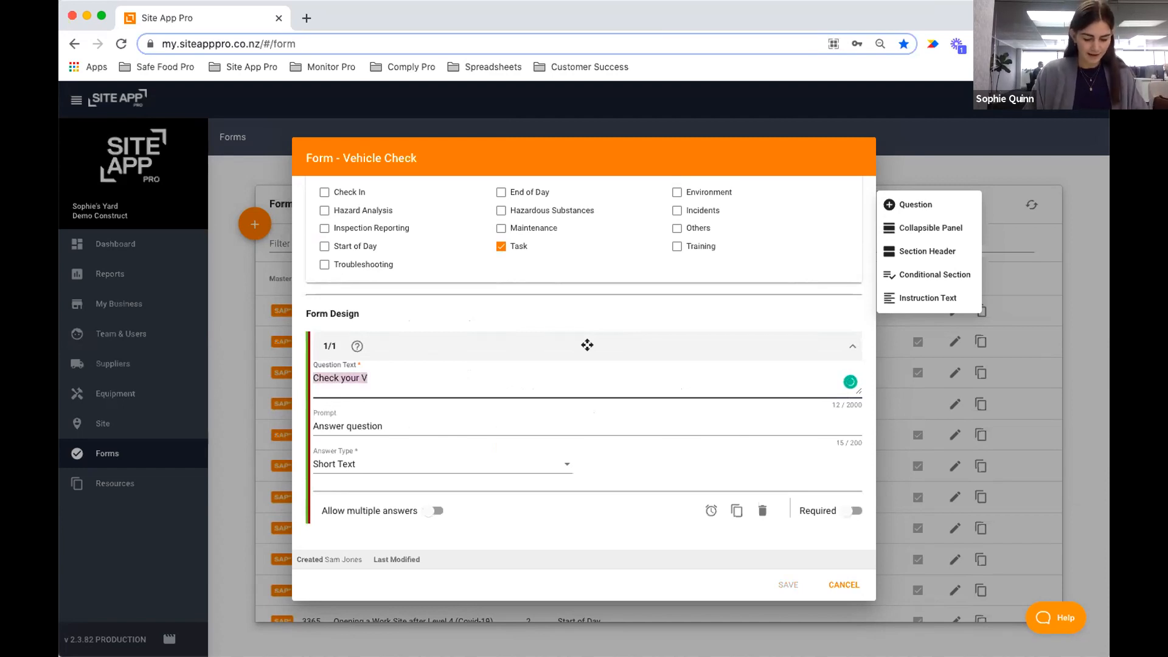
{"action": "key", "text": "Right"}
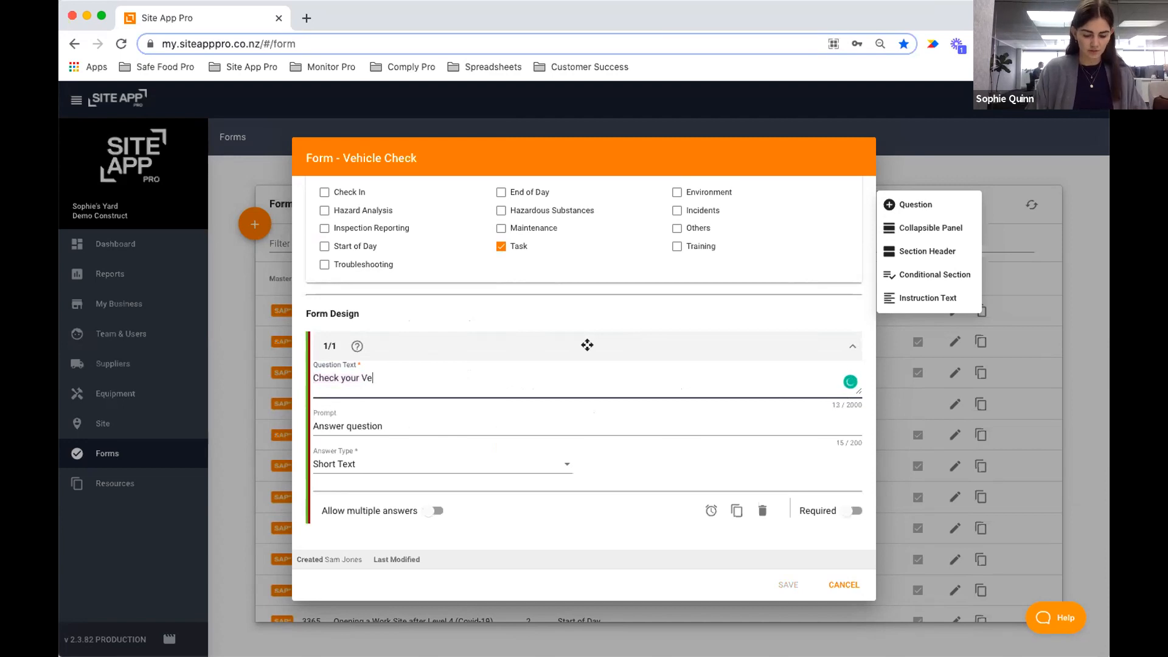
{"action": "type", "text": "ehicle"}
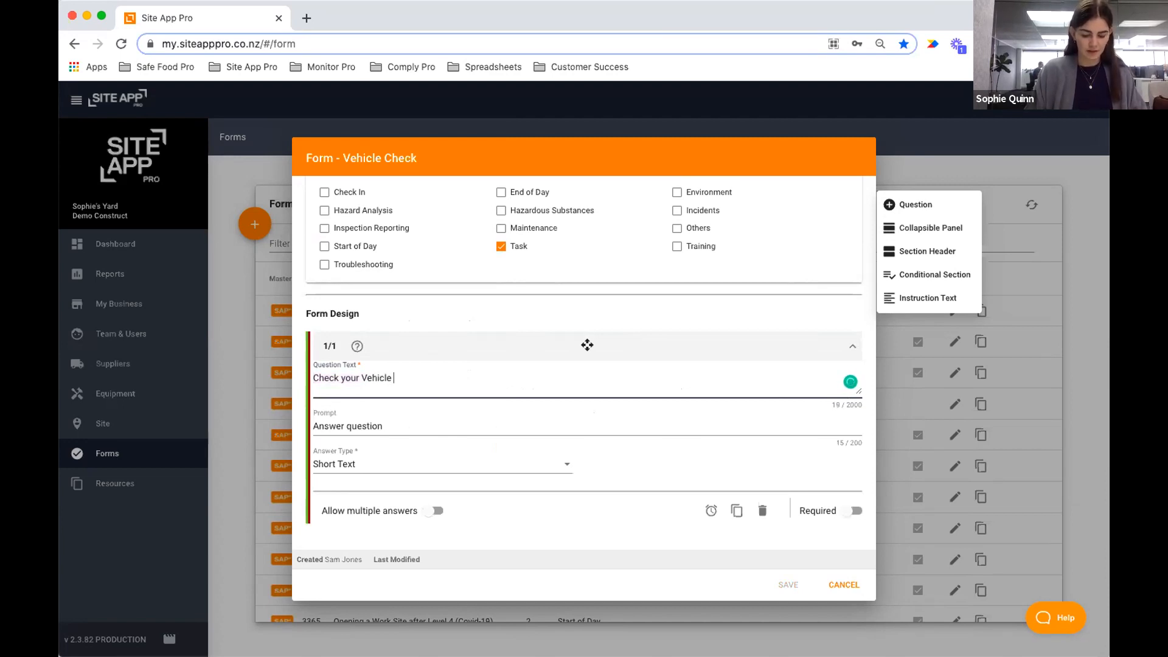
{"action": "type", "text": " is in good condition:"}
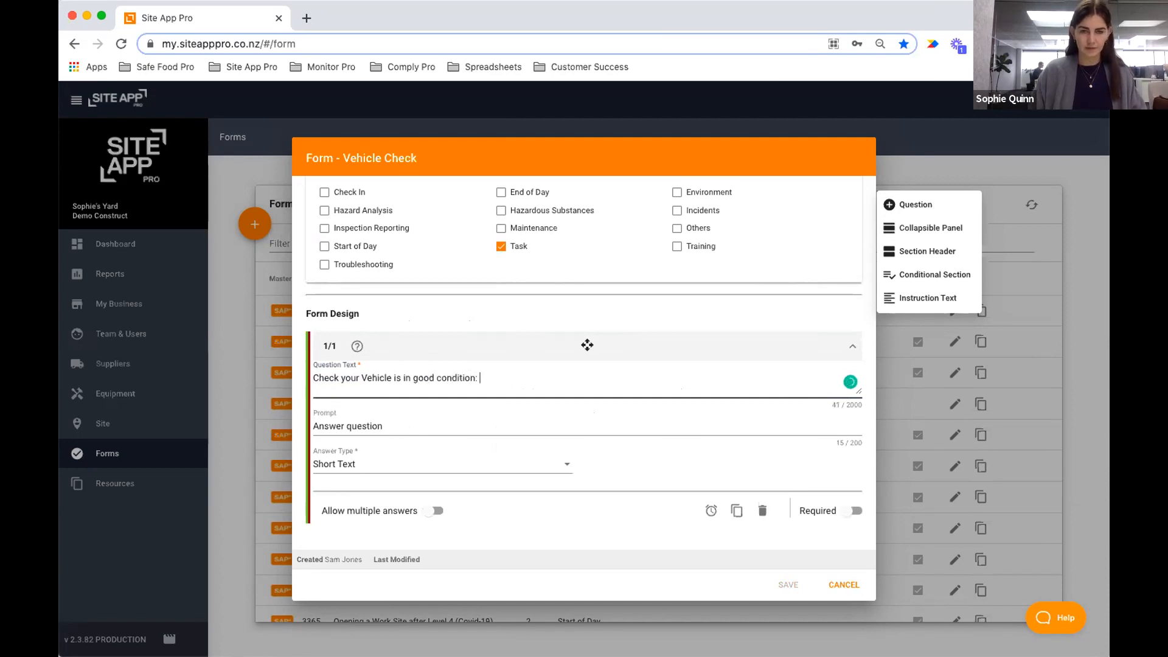
Set the vehicle condition question's answer type to Multi-Choice - Multi Select.
{"action": "left_click", "coordinate": [356, 465]}
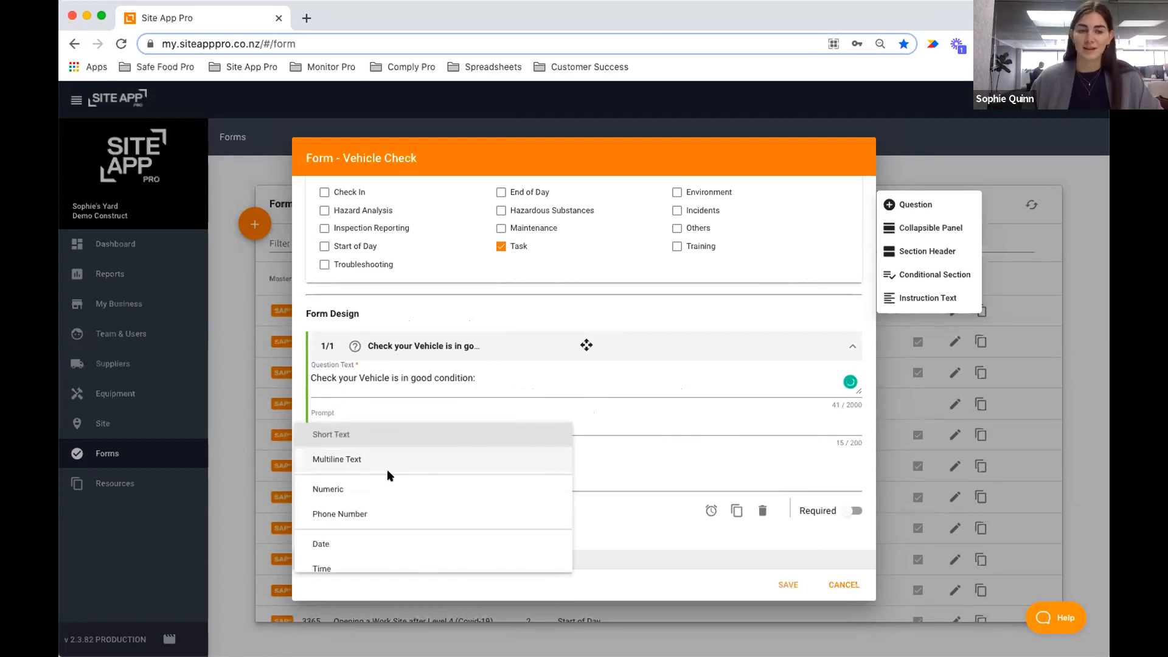
{"action": "scroll", "coordinate": [387, 475], "scroll_direction": "down", "scroll_amount": 3}
{"action": "scroll", "coordinate": [387, 475], "scroll_direction": "down", "scroll_amount": 4}
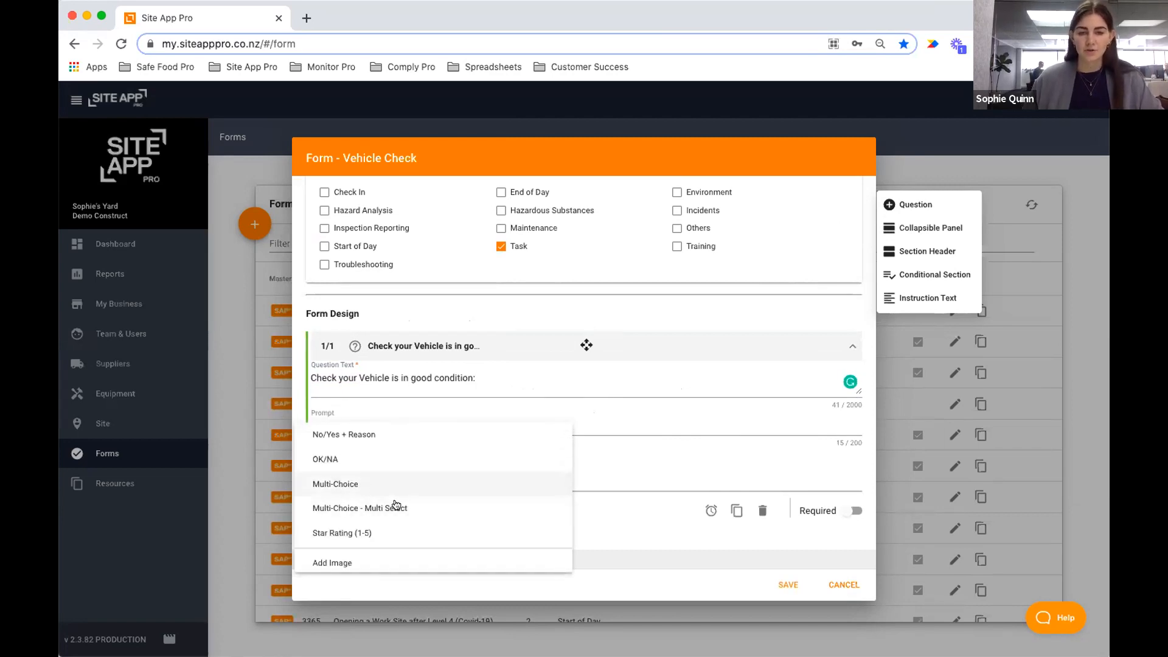
{"action": "left_click", "coordinate": [401, 507]}
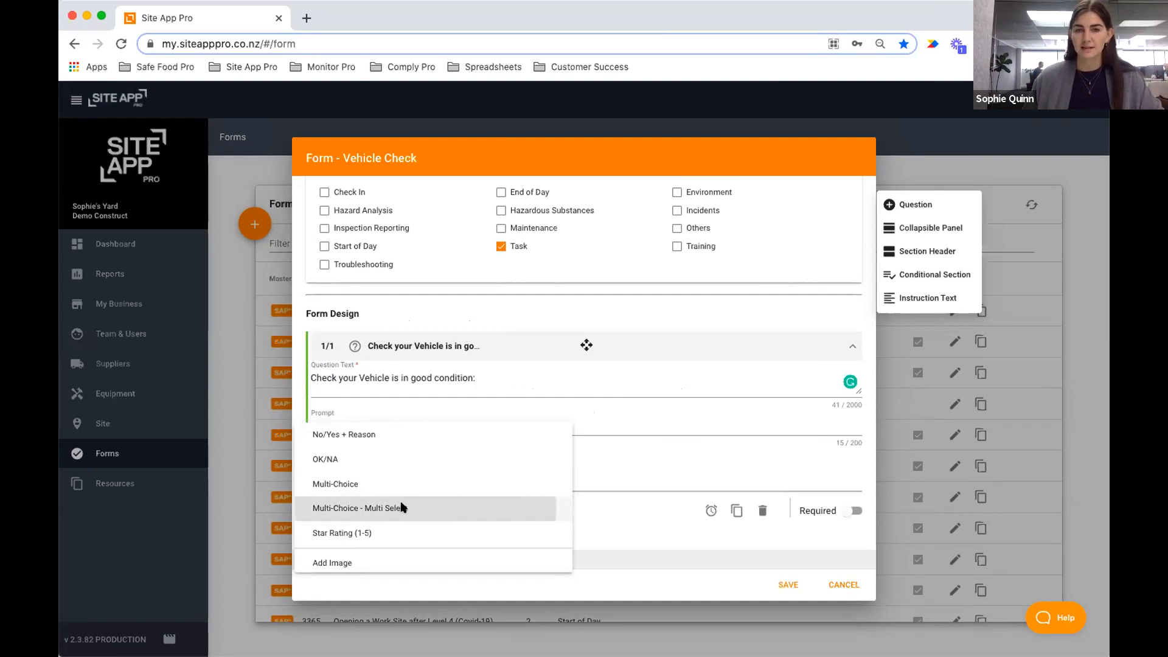
{"action": "scroll", "coordinate": [413, 495], "scroll_direction": "down", "scroll_amount": 1}
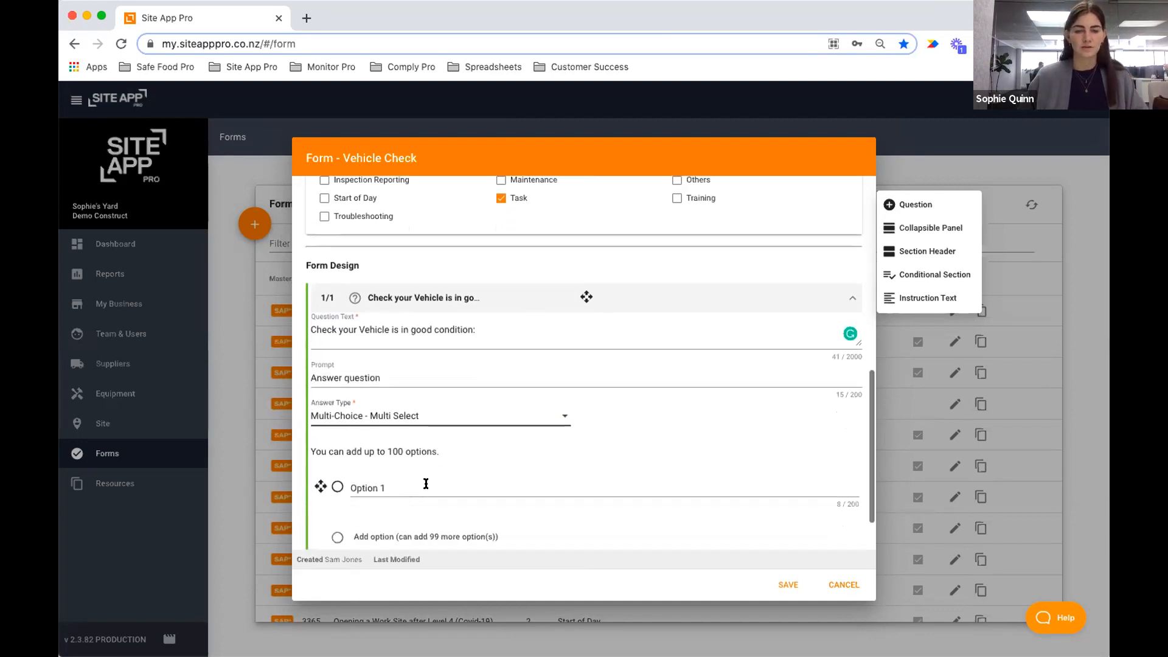
Fill in options 'Windscreen Wipers are working', 'Indicators are working (Front & Back)' and 'Tyre Pressure is goo'.
{"action": "left_click", "coordinate": [337, 487]}
{"action": "type", "text": "W"}
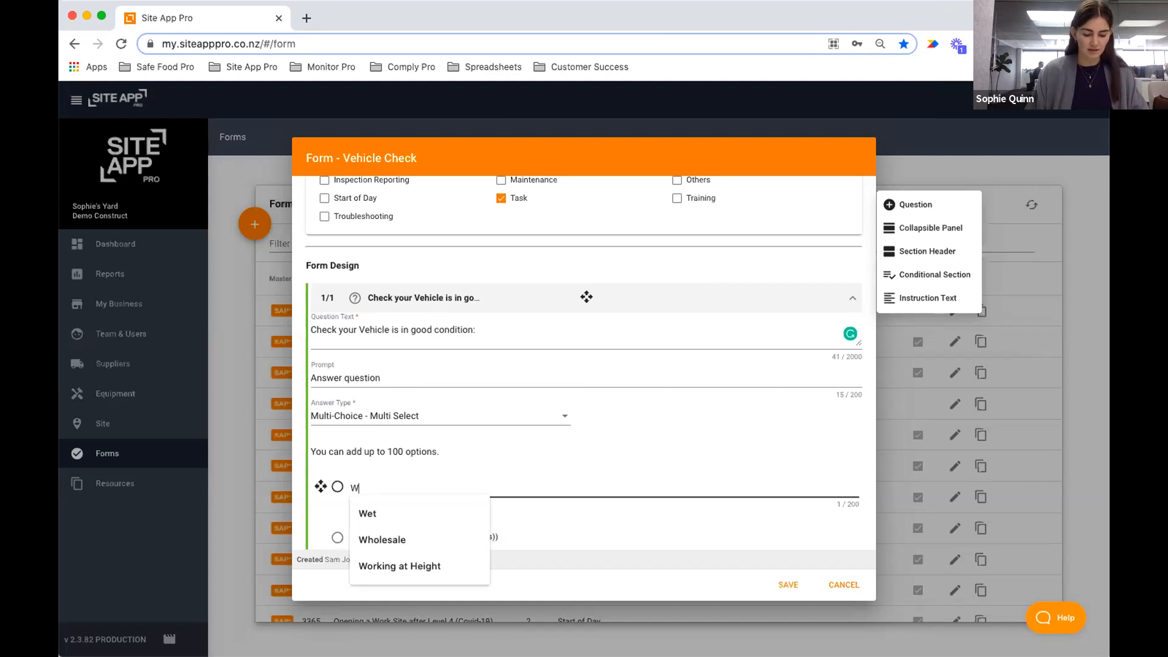
{"action": "type", "text": "indscr"}
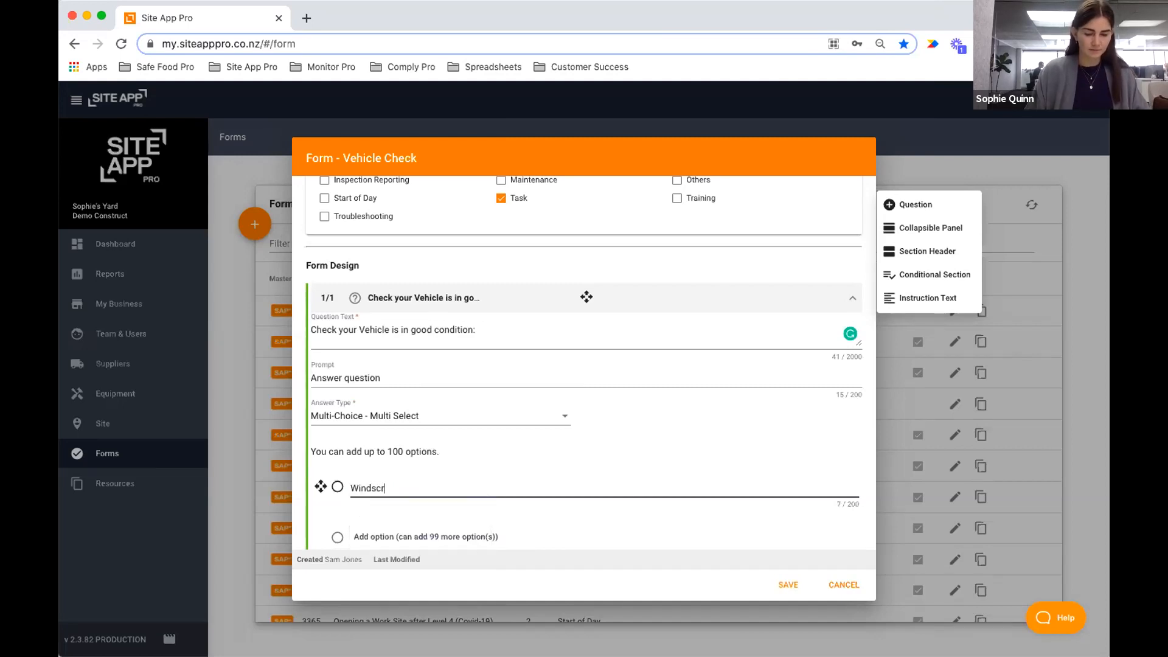
{"action": "type", "text": "een Wipers are working"}
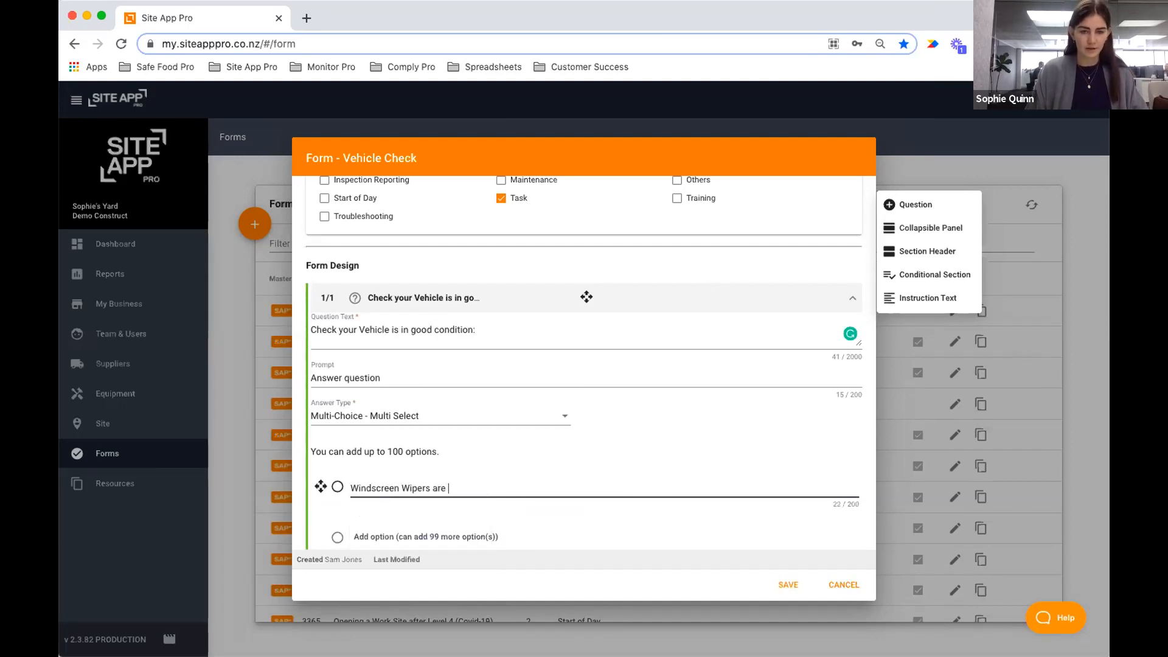
{"action": "left_click", "coordinate": [378, 537]}
{"action": "type", "text": "I"}
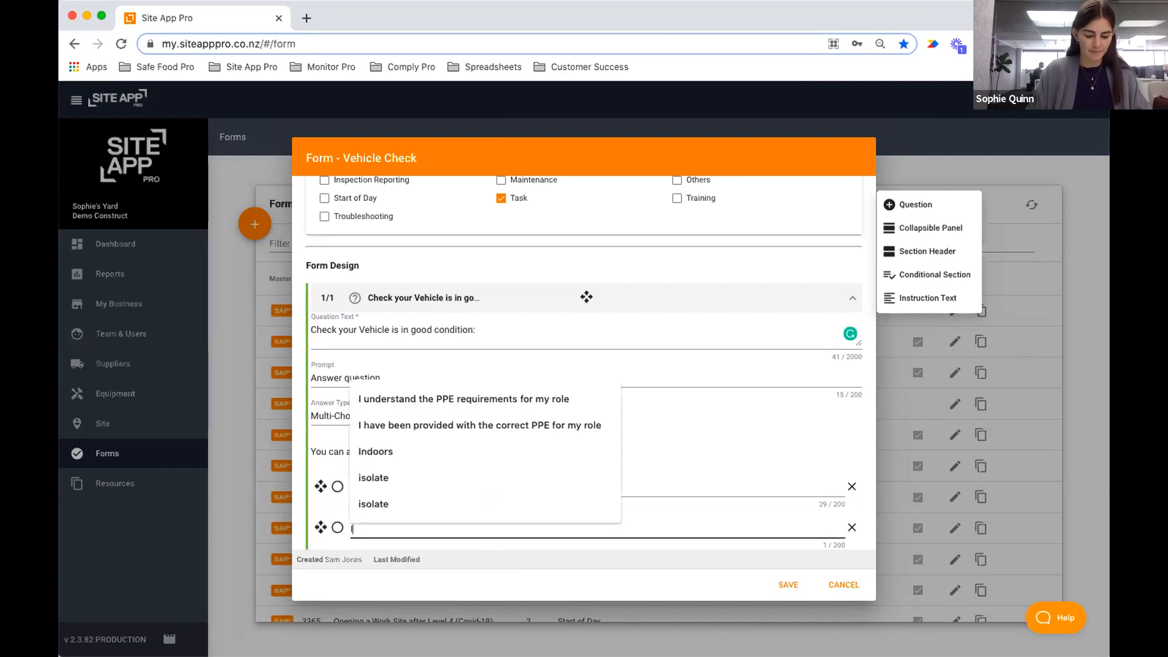
{"action": "type", "text": "ndicators"}
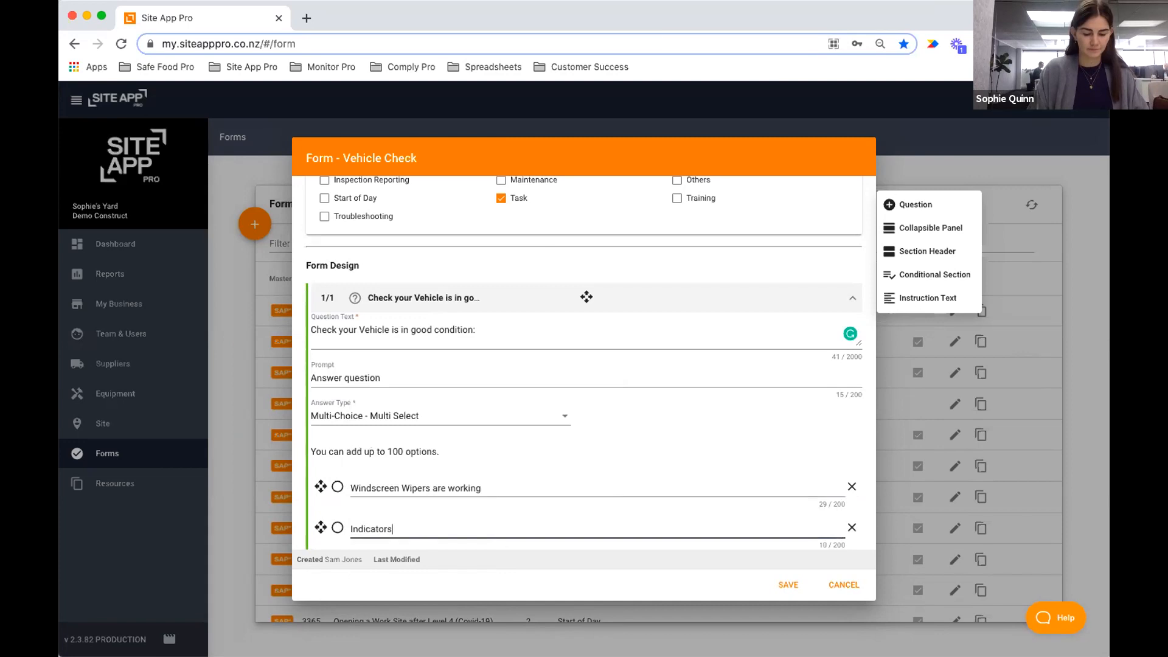
{"action": "type", "text": " are working (Front & Back)"}
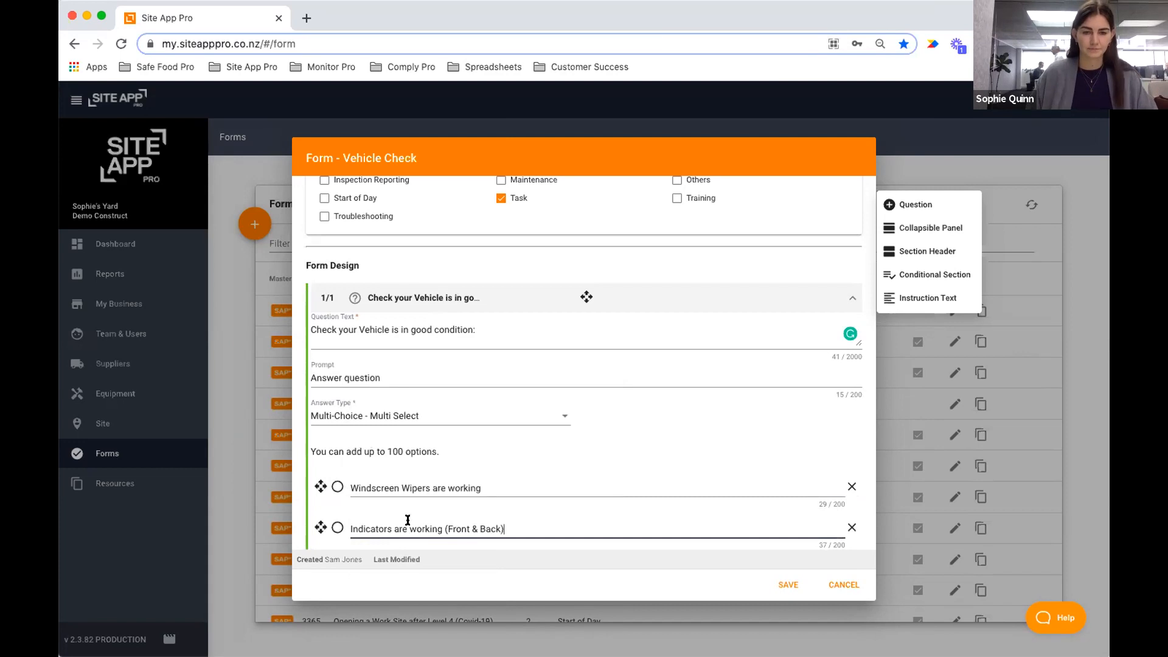
{"action": "scroll", "coordinate": [426, 505], "scroll_direction": "down", "scroll_amount": 2}
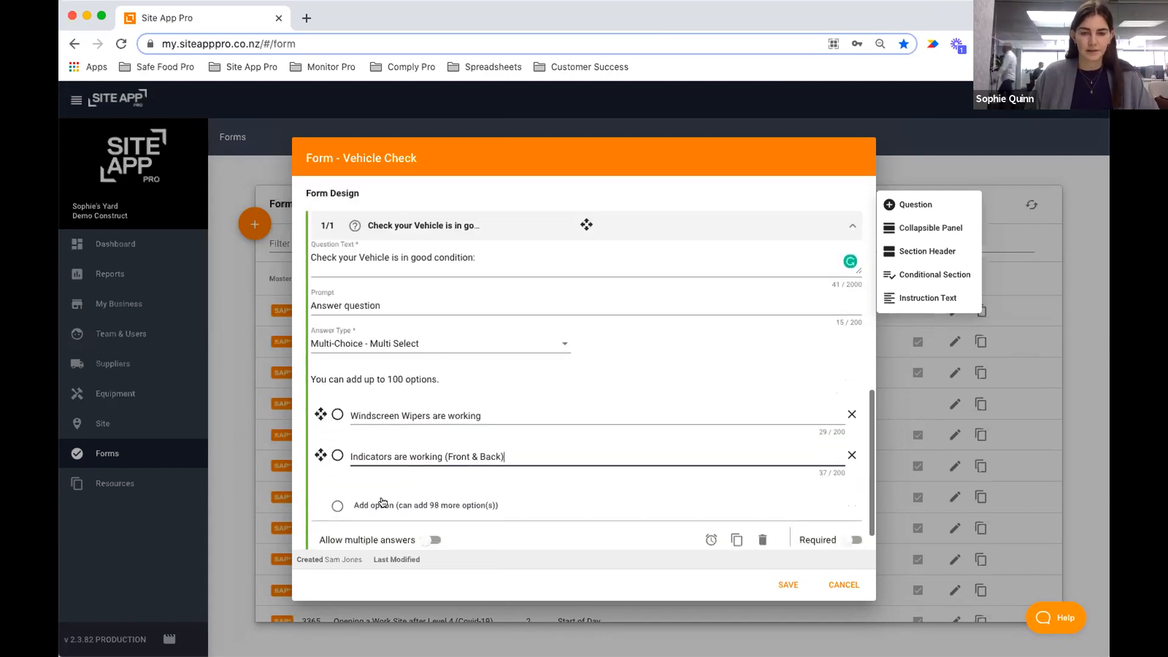
{"action": "left_click", "coordinate": [395, 502]}
{"action": "left_click", "coordinate": [400, 495]}
{"action": "type", "text": "T"}
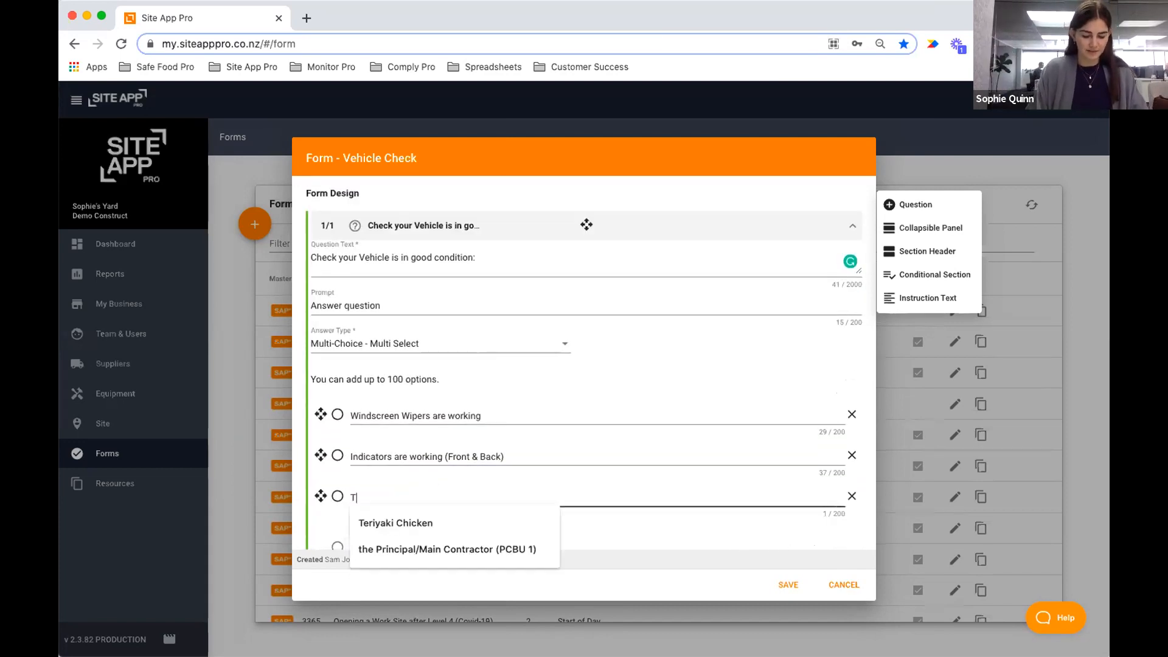
{"action": "type", "text": "yre Pre"}
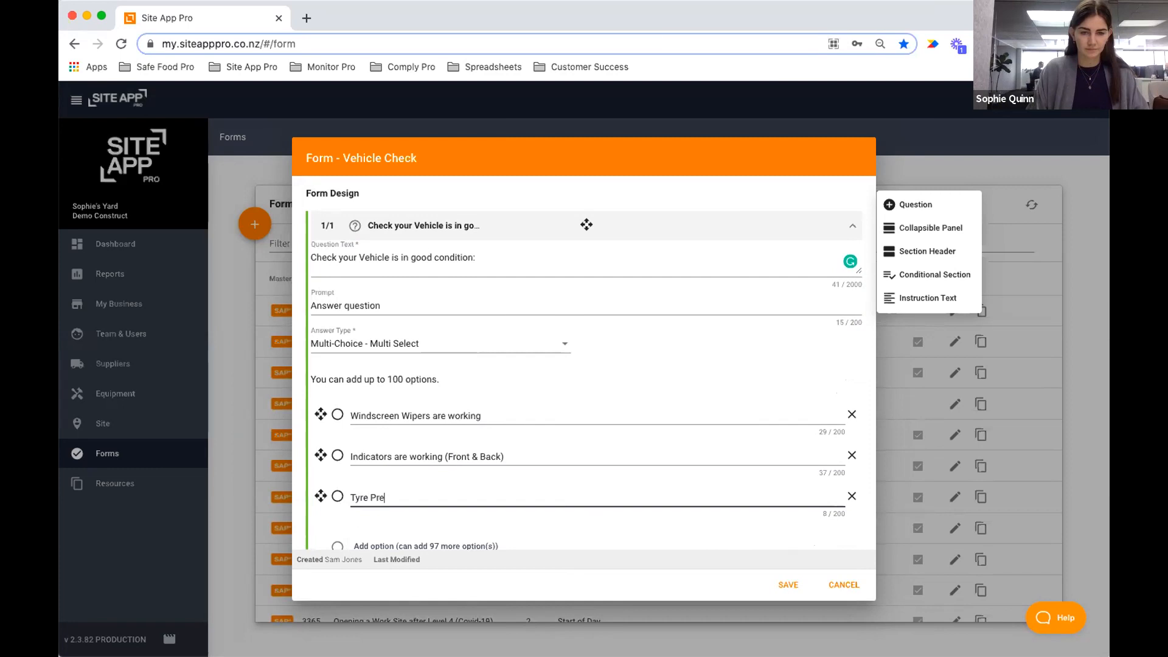
{"action": "type", "text": "ssure is good"}
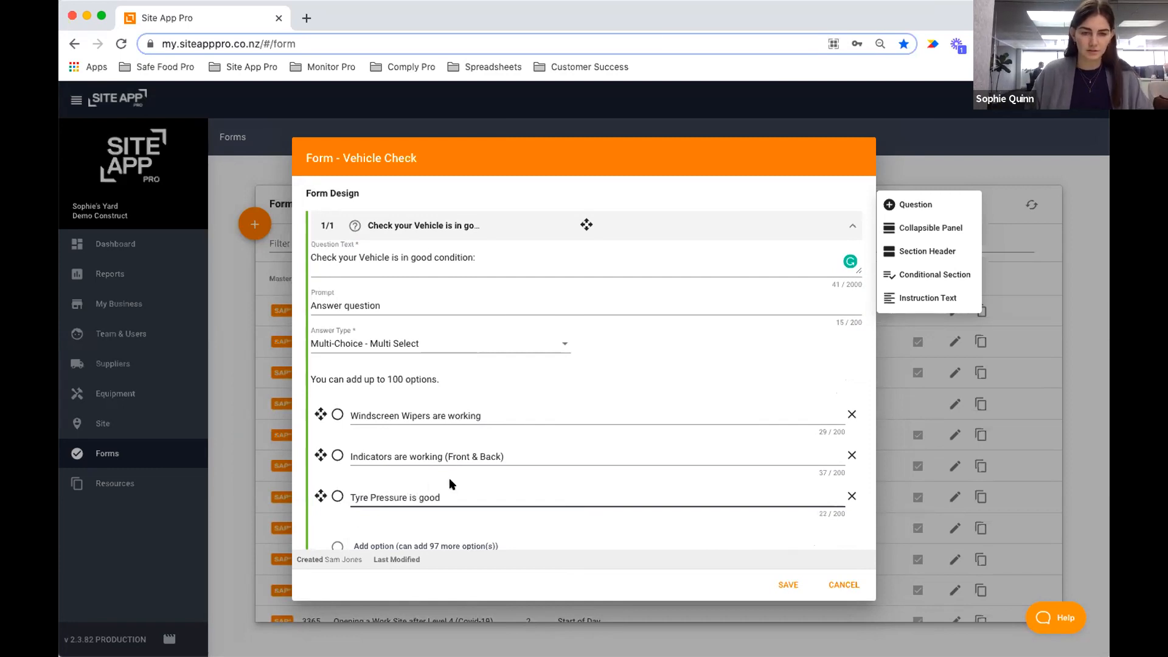
Add a fourth option reading 'Windscreen Cleaner is'.
{"action": "scroll", "coordinate": [326, 469], "scroll_direction": "down", "scroll_amount": 2}
{"action": "left_click", "coordinate": [365, 480]}
{"action": "scroll", "coordinate": [399, 453], "scroll_direction": "down", "scroll_amount": 1}
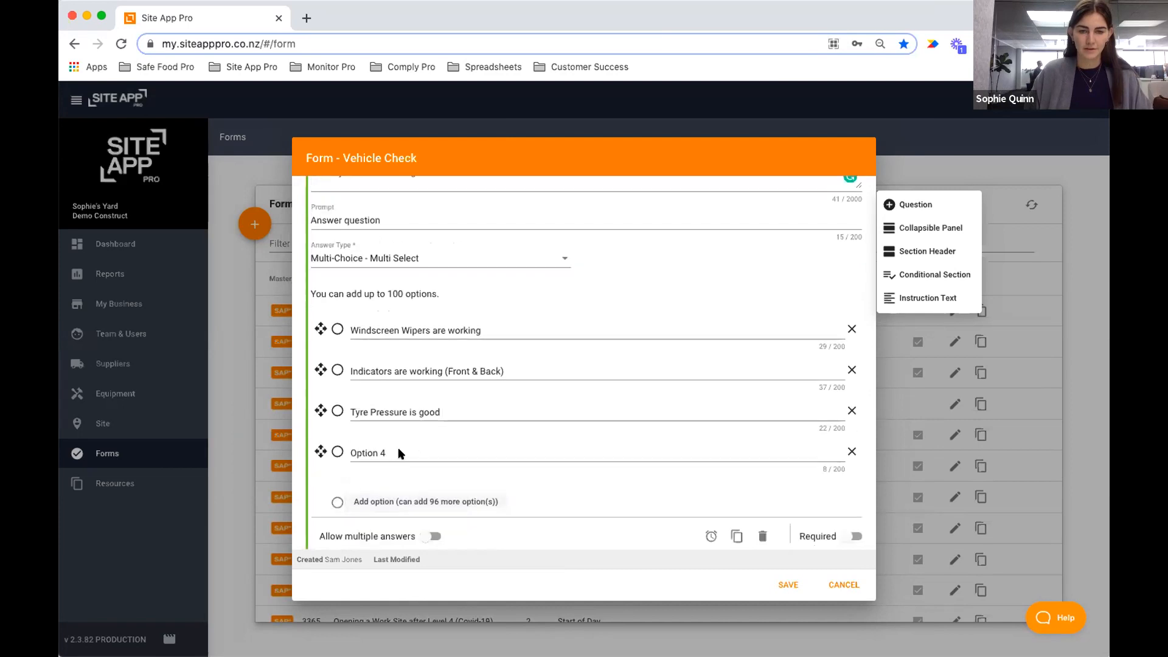
{"action": "left_click", "coordinate": [394, 432]}
{"action": "key", "text": "super+a"}
{"action": "key", "text": "BackSpace"}
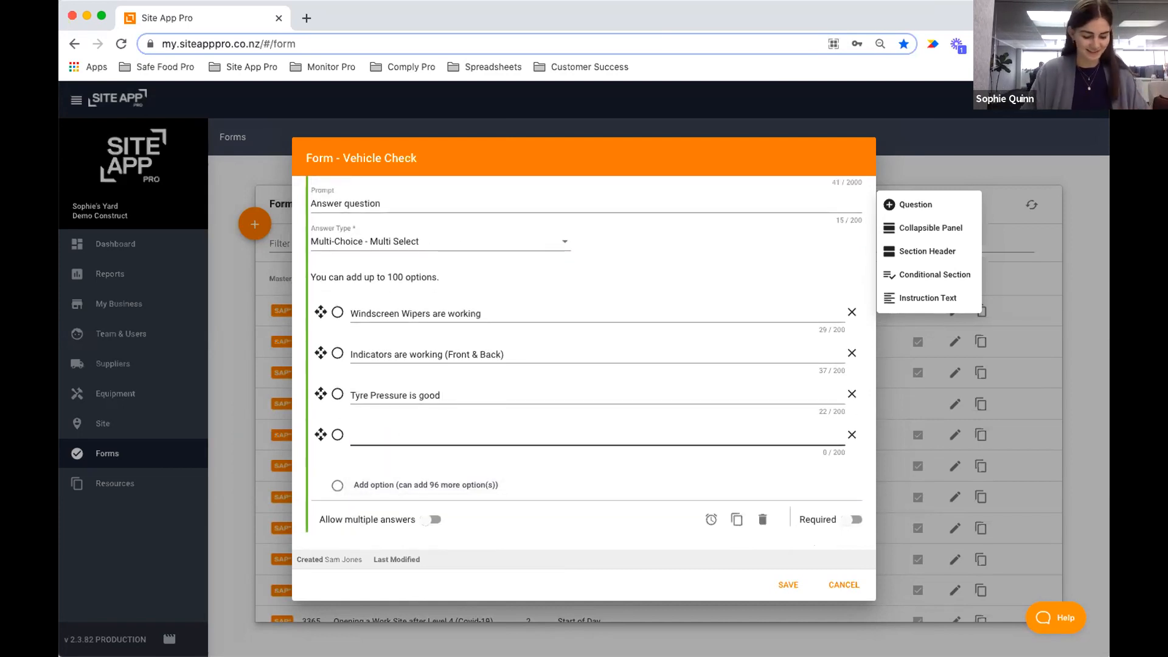
{"action": "type", "text": "Windscreen Cleaner is full"}
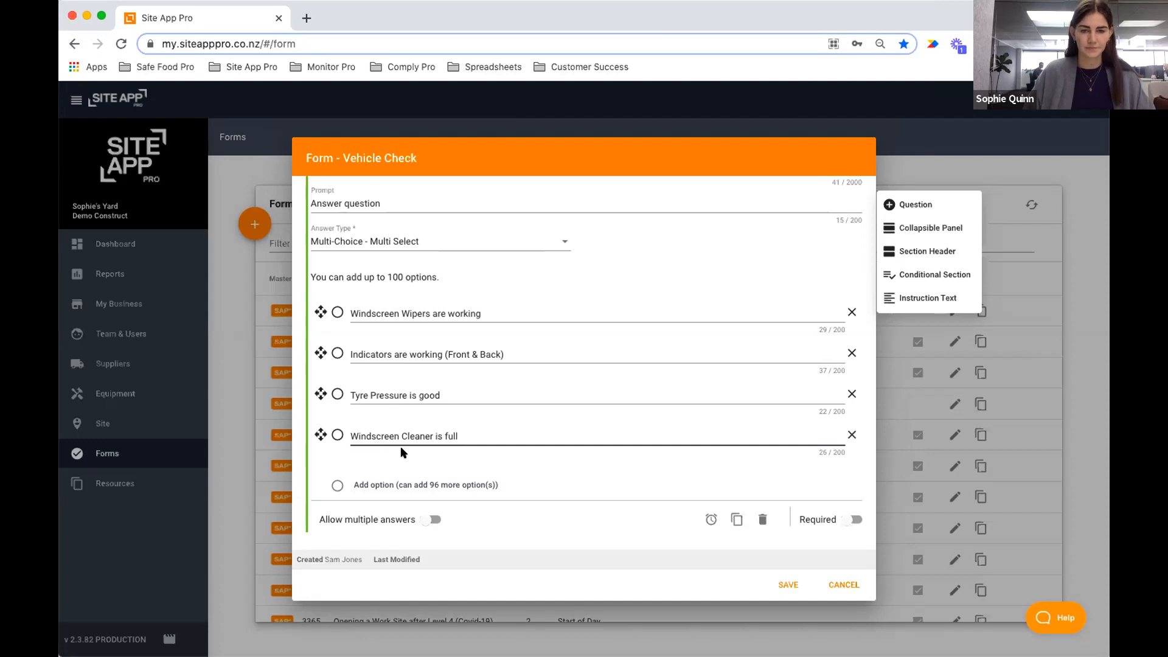
Add the fifth and sixth options, 'No cracks in Windscreen' and 'Seatbelts working'.
{"action": "left_click", "coordinate": [401, 485]}
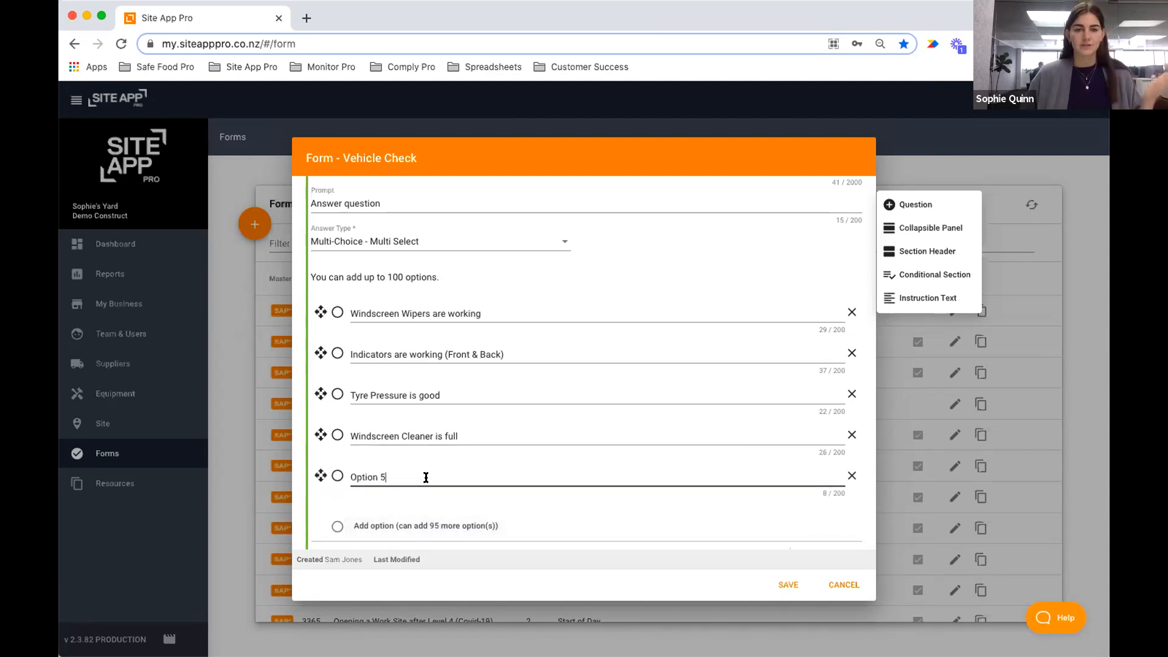
{"action": "triple_click", "coordinate": [426, 477]}
{"action": "type", "text": "No crac"}
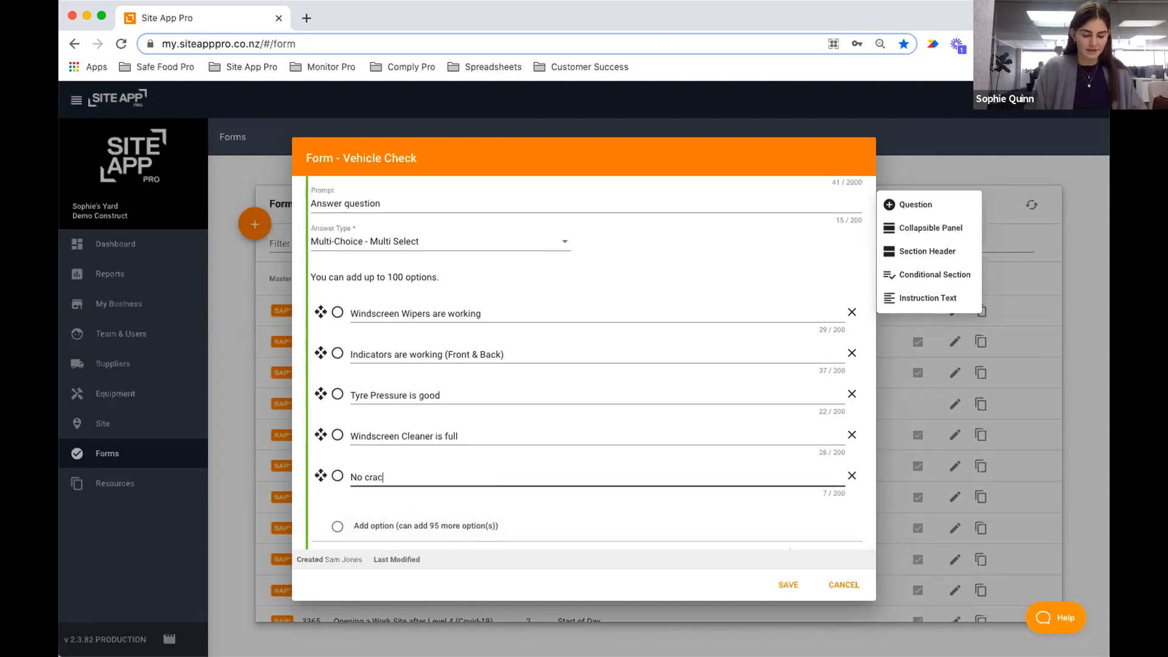
{"action": "type", "text": "ks in Windscreen"}
{"action": "left_click", "coordinate": [367, 526]}
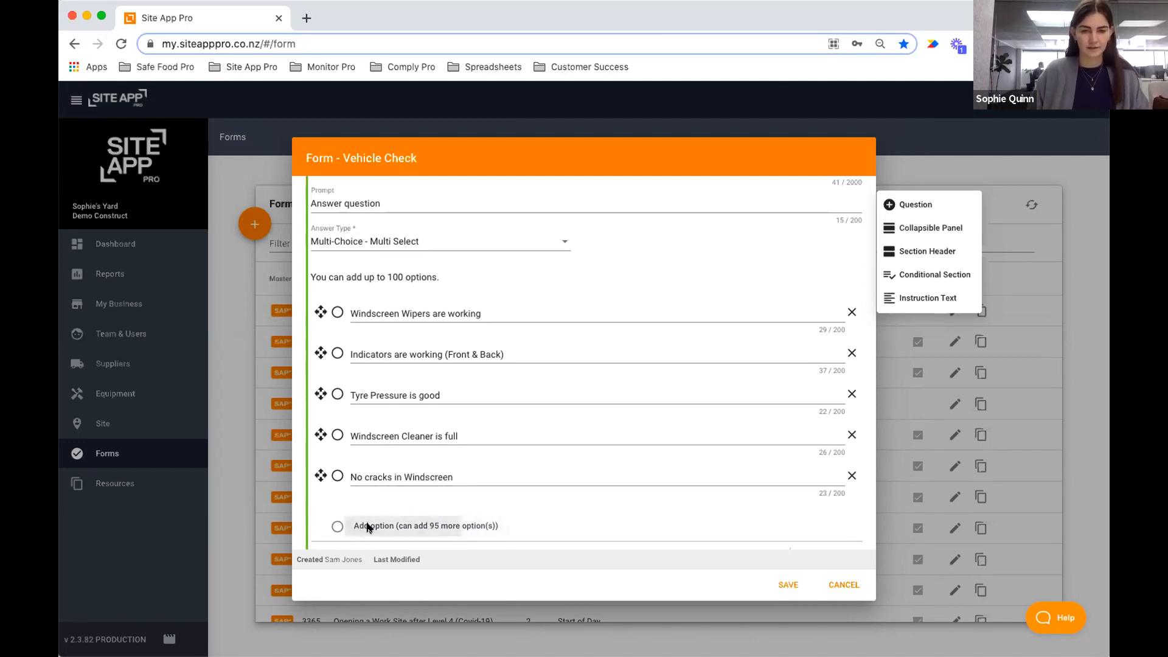
{"action": "triple_click", "coordinate": [396, 517]}
{"action": "type", "text": "Seatbelts working"}
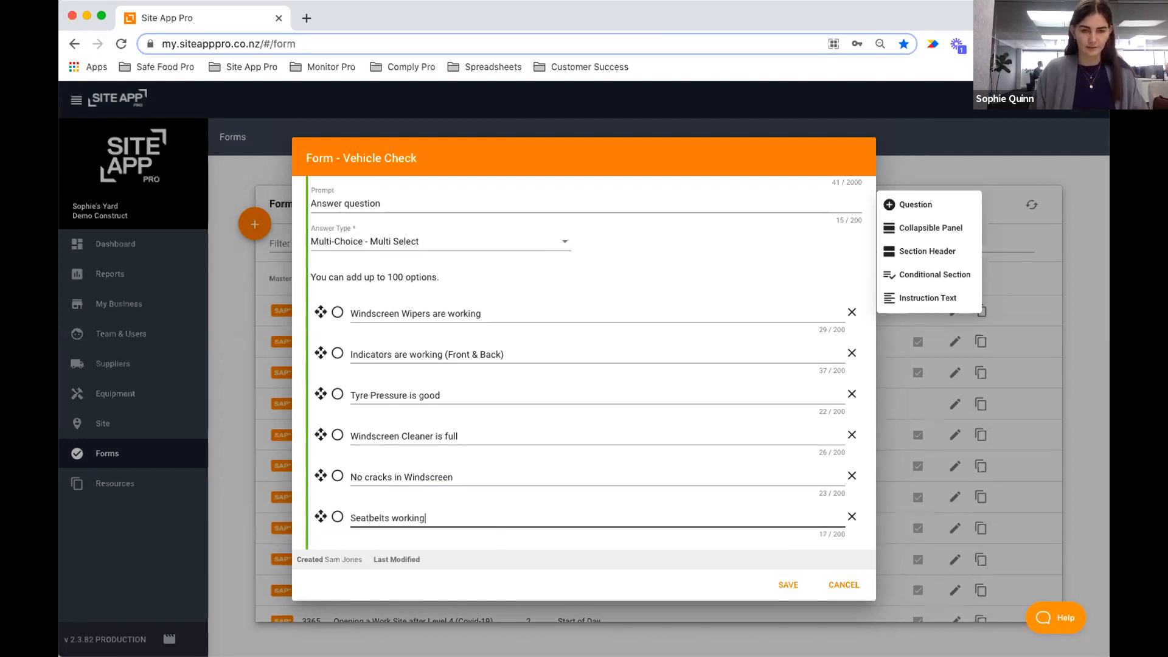
{"action": "left_click", "coordinate": [657, 223]}
{"action": "scroll", "coordinate": [623, 251], "scroll_direction": "up", "scroll_amount": 2}
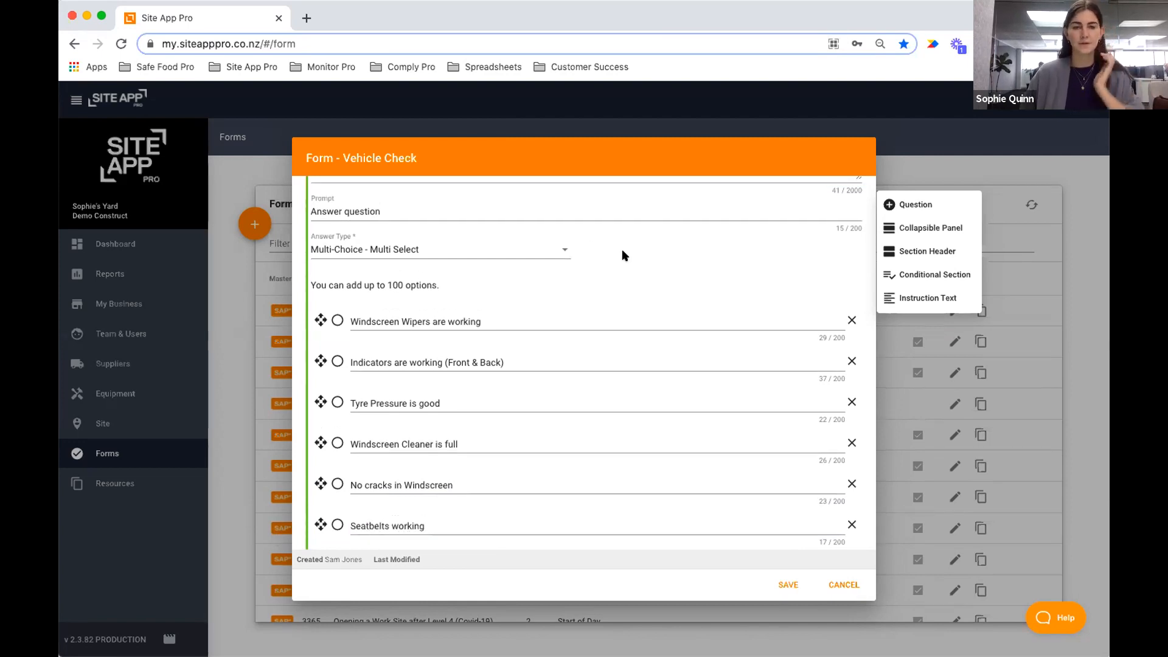
{"action": "scroll", "coordinate": [633, 276], "scroll_direction": "down", "scroll_amount": 5}
Switch on Required for 'Check your Vehicle is in good condition:' and collapse the question.
{"action": "left_click", "coordinate": [851, 509]}
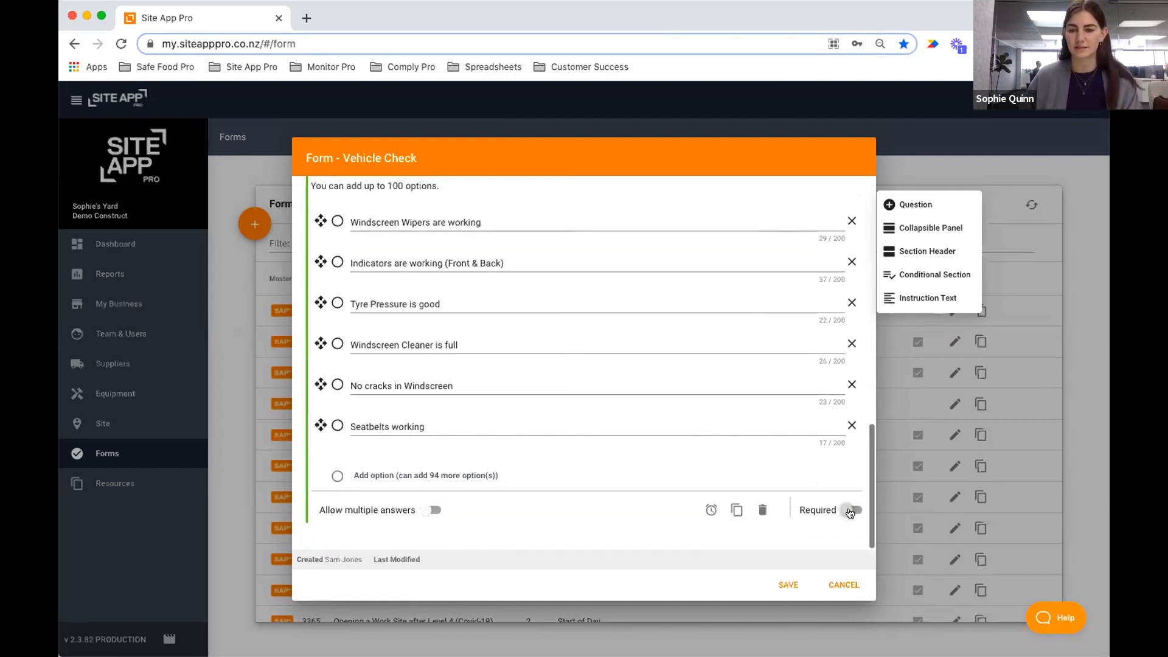
{"action": "scroll", "coordinate": [553, 401], "scroll_direction": "up", "scroll_amount": 3}
{"action": "scroll", "coordinate": [556, 398], "scroll_direction": "down", "scroll_amount": 3}
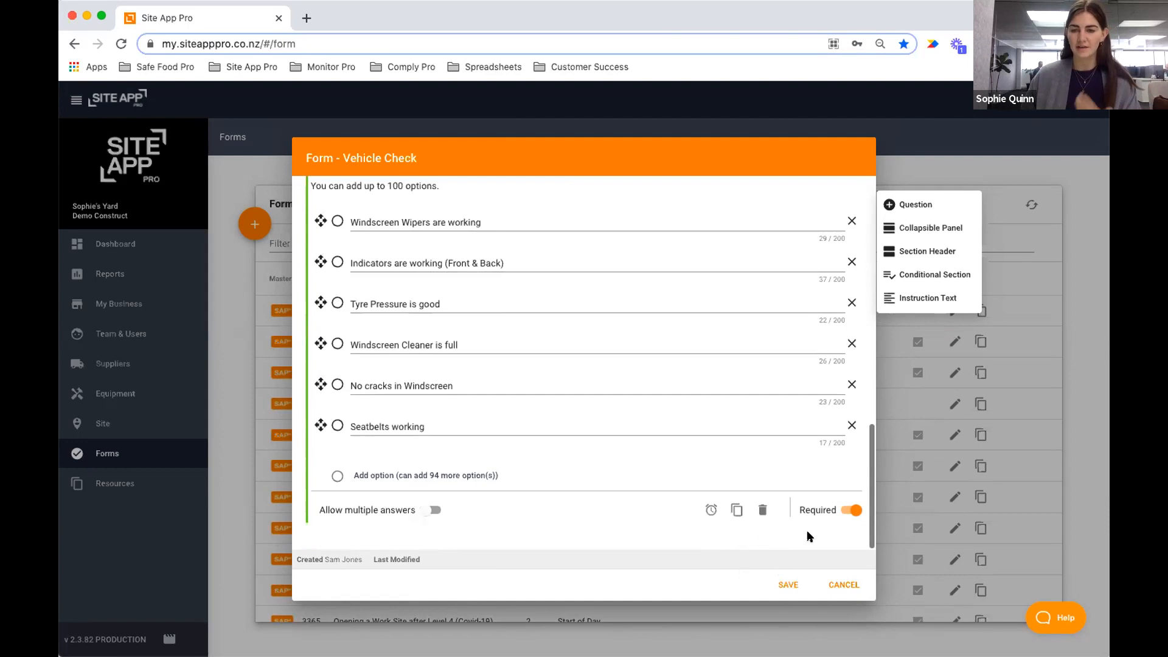
{"action": "scroll", "coordinate": [515, 292], "scroll_direction": "up", "scroll_amount": 10}
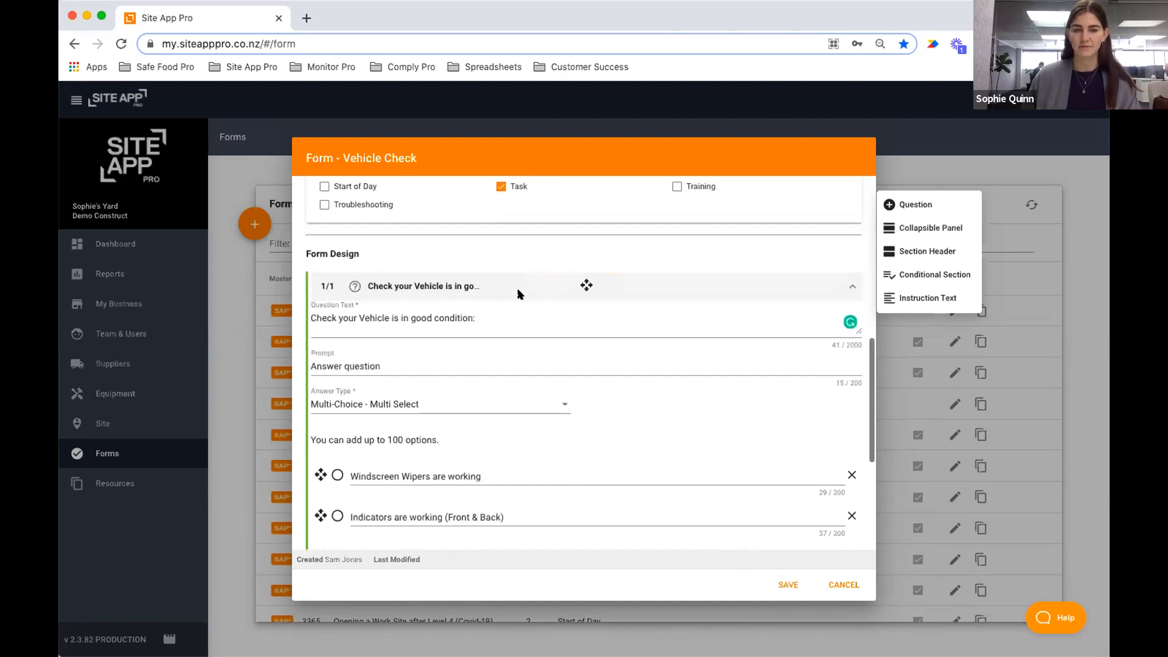
{"action": "left_click", "coordinate": [586, 296]}
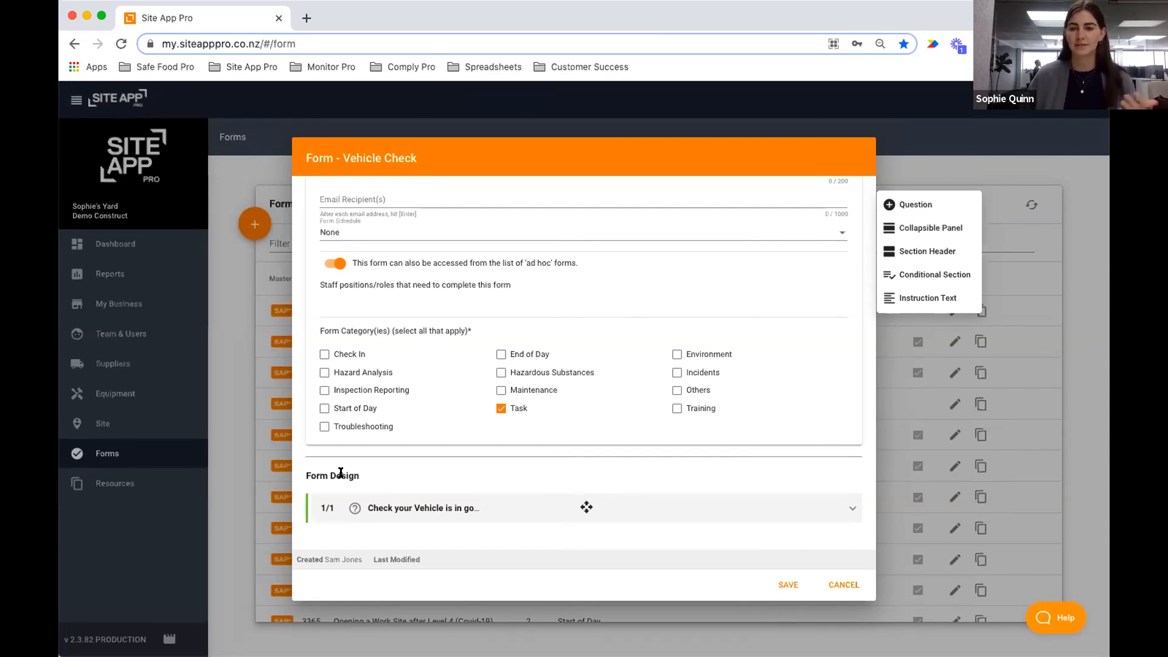
Add a 'Vehicle Check Information' panel reading 'We need 30 days notice of when your WOF and/or REGO is due'.
{"action": "left_click", "coordinate": [945, 233]}
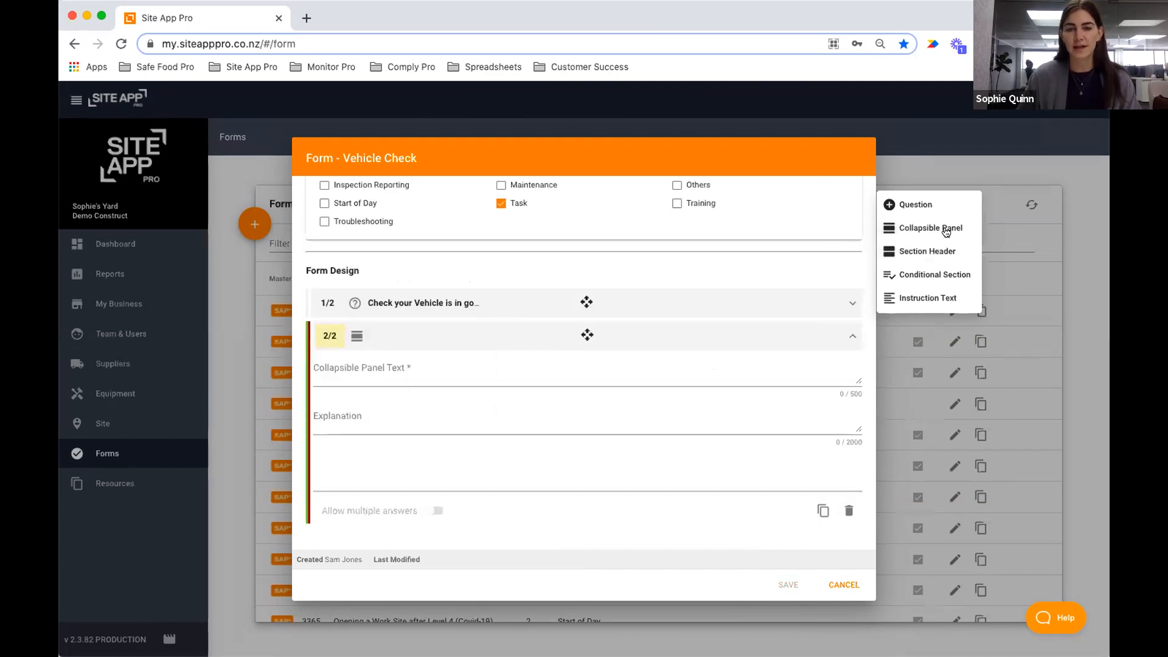
{"action": "left_click", "coordinate": [447, 371]}
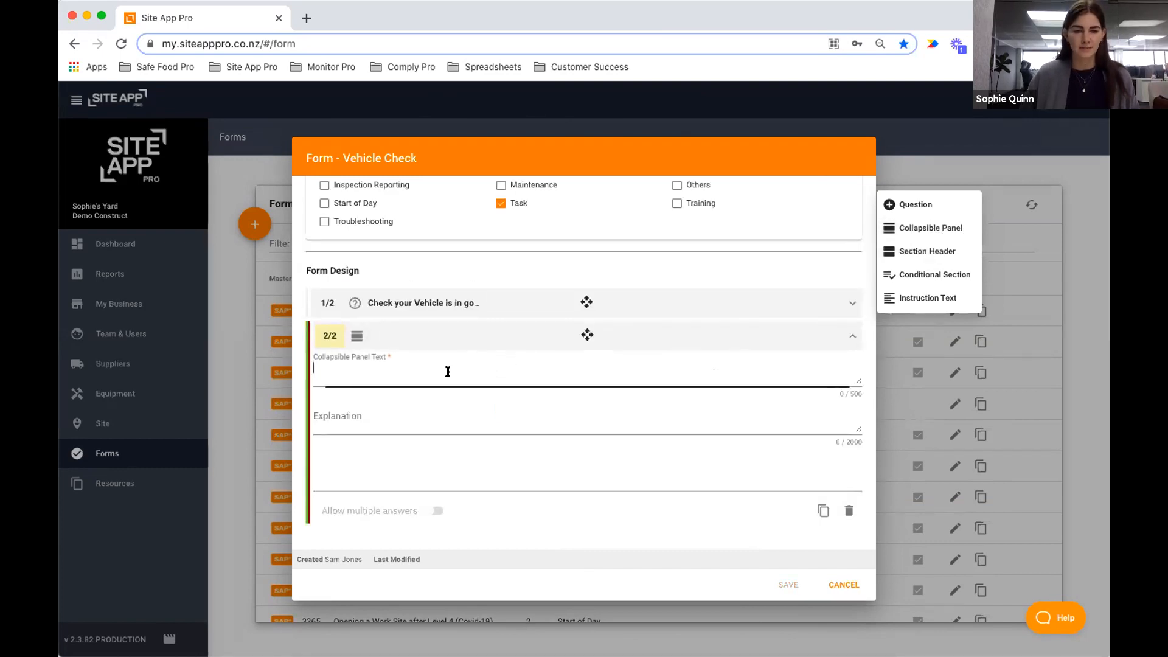
{"action": "type", "text": "Vieh"}
{"action": "key", "text": "BackSpace"}
{"action": "key", "text": "BackSpace"}
{"action": "type", "text": "Vehicle Check Information"}
{"action": "left_click", "coordinate": [369, 416]}
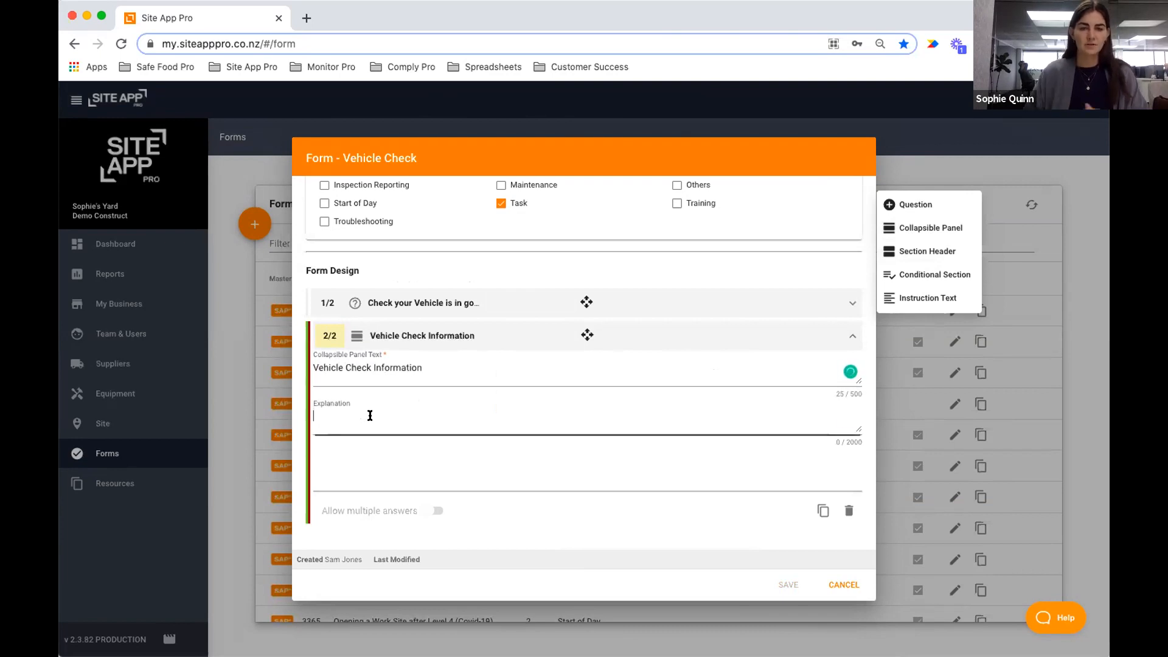
{"action": "type", "text": "W"}
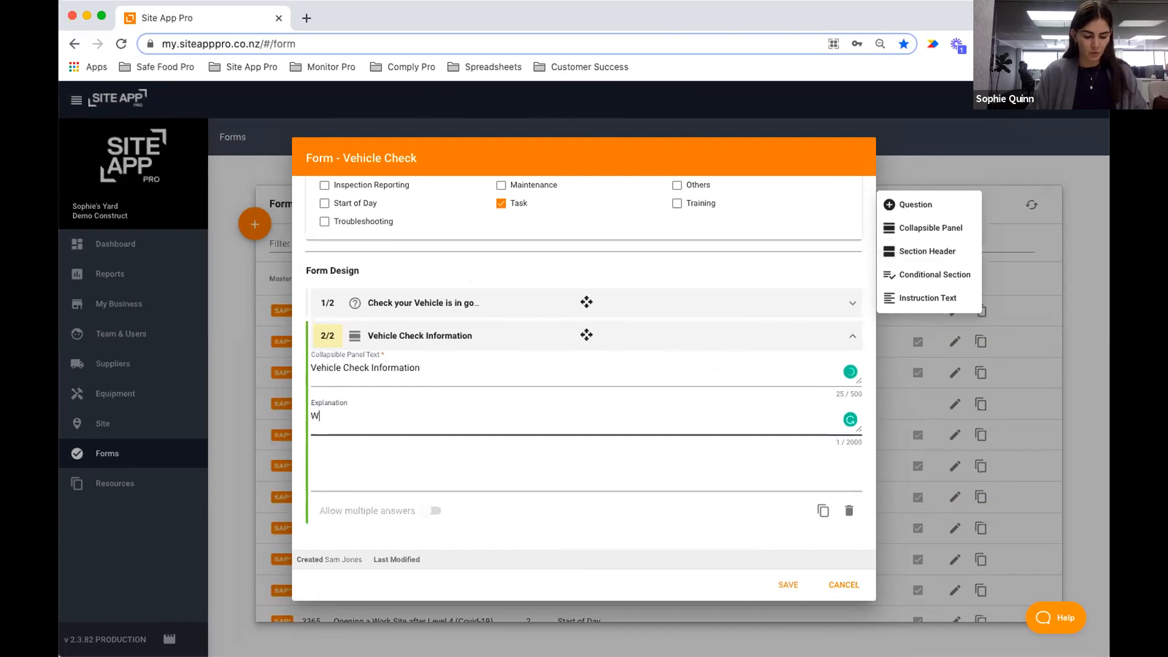
{"action": "type", "text": "e need 30 days n"}
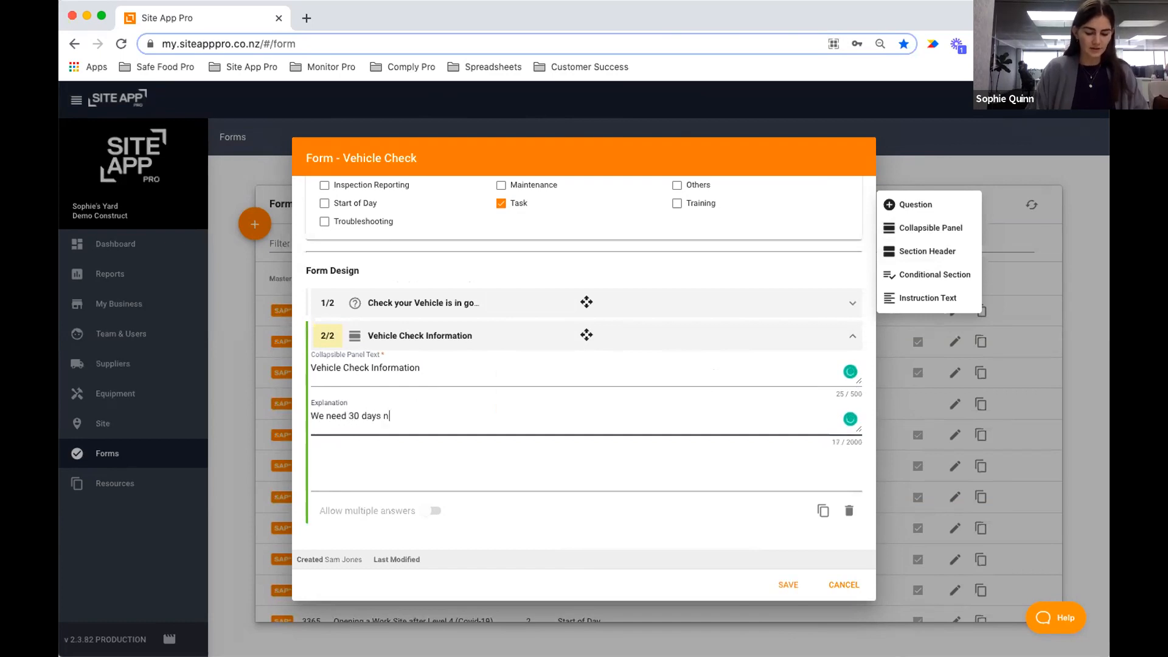
{"action": "type", "text": "otice of when your WO"}
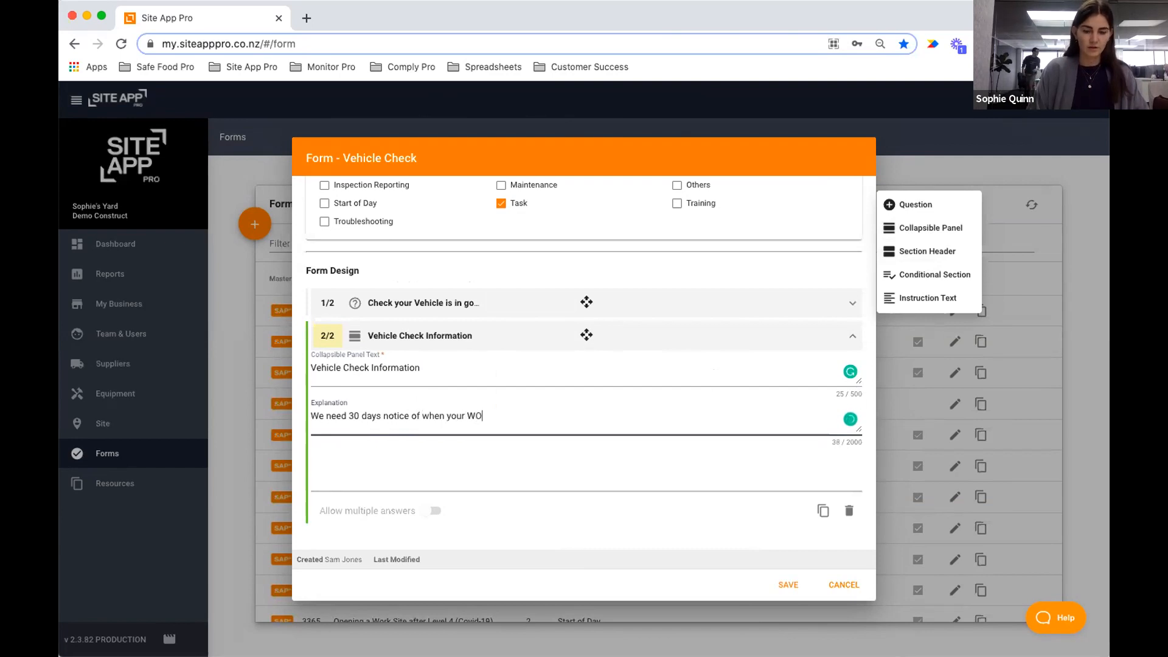
{"action": "type", "text": "F and/"}
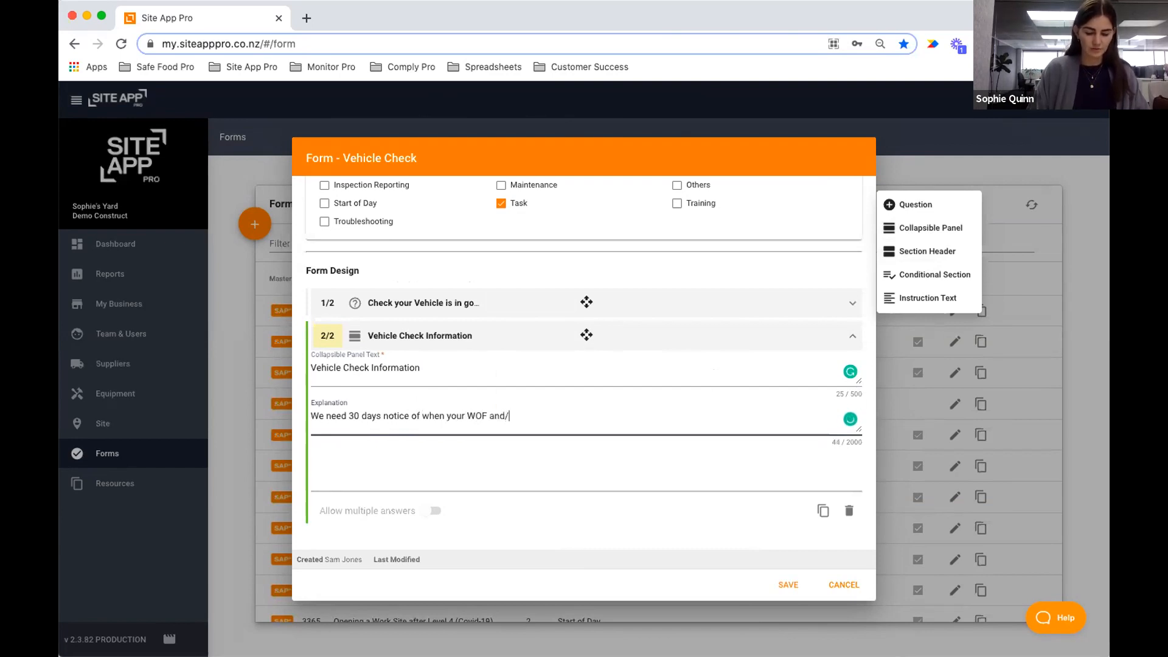
{"action": "type", "text": "or REGO "}
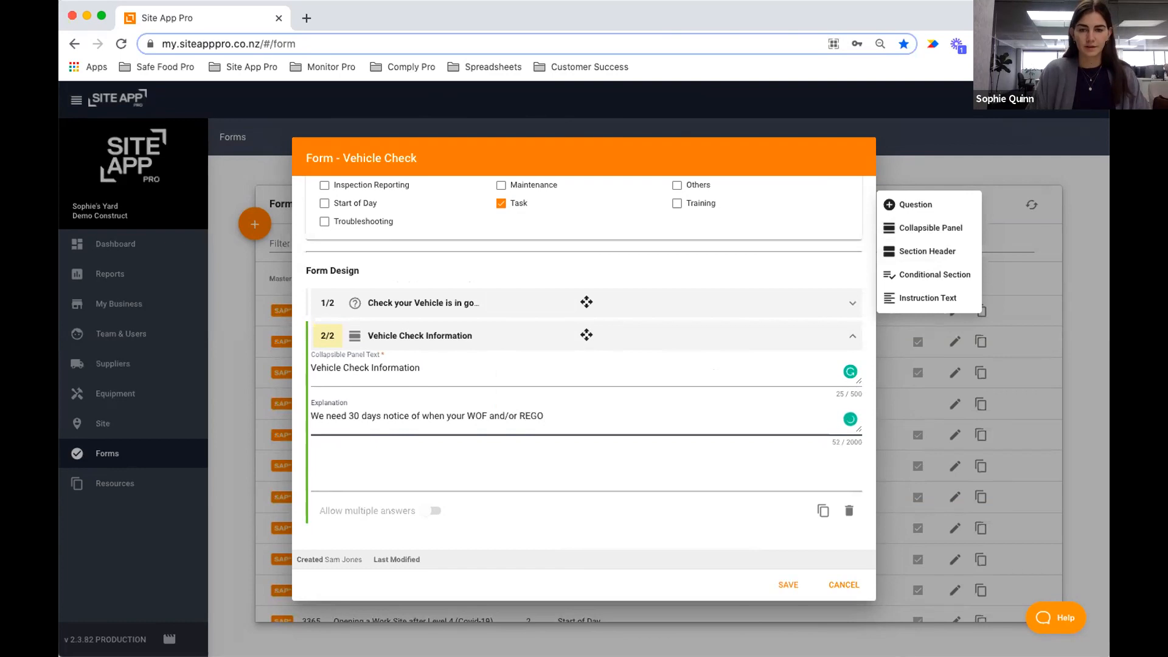
{"action": "type", "text": "is due"}
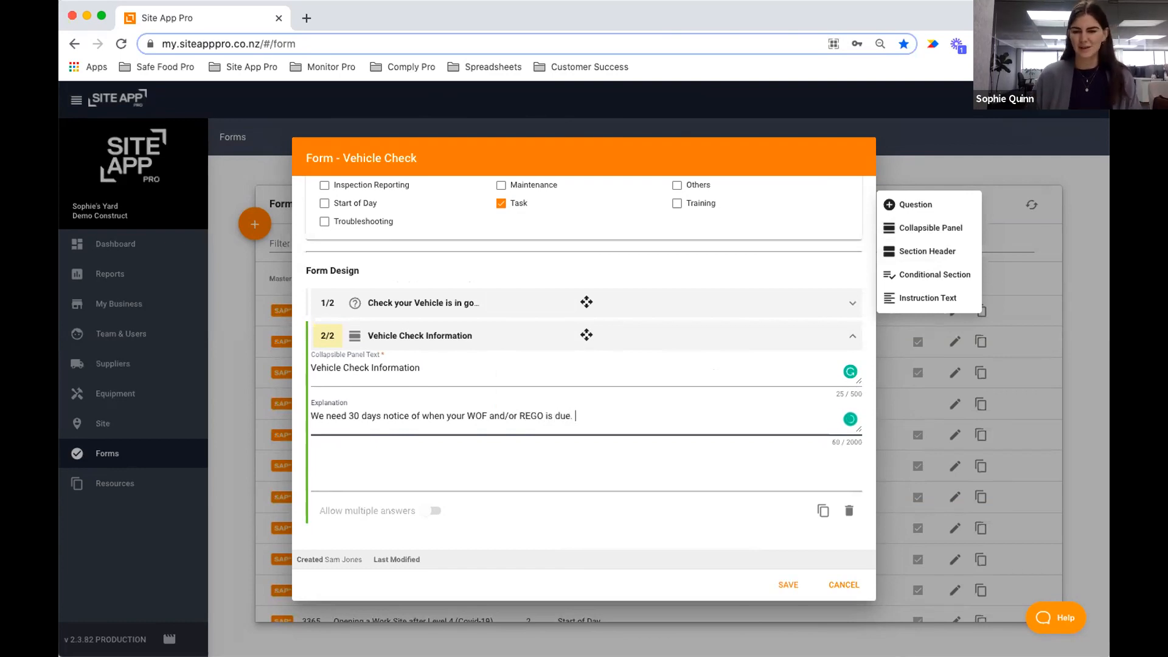
{"action": "left_click", "coordinate": [506, 335]}
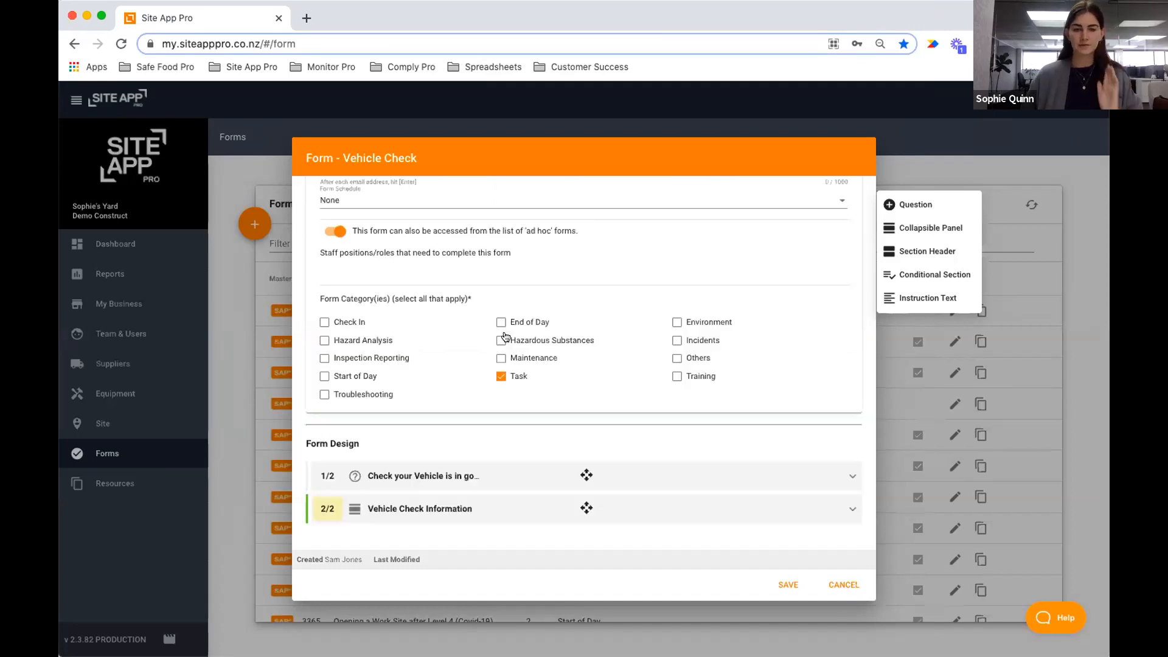
{"action": "left_click", "coordinate": [888, 204]}
Add a Date question 'When if WOF Due'.
{"action": "left_click", "coordinate": [431, 406]}
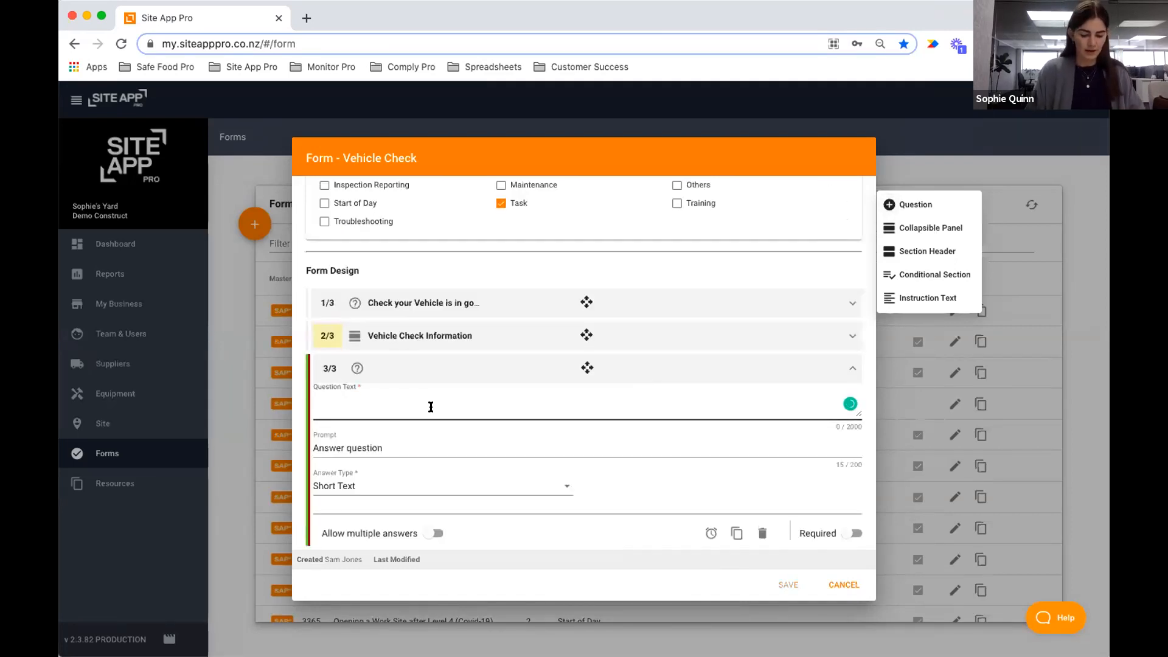
{"action": "type", "text": "When if WOF"}
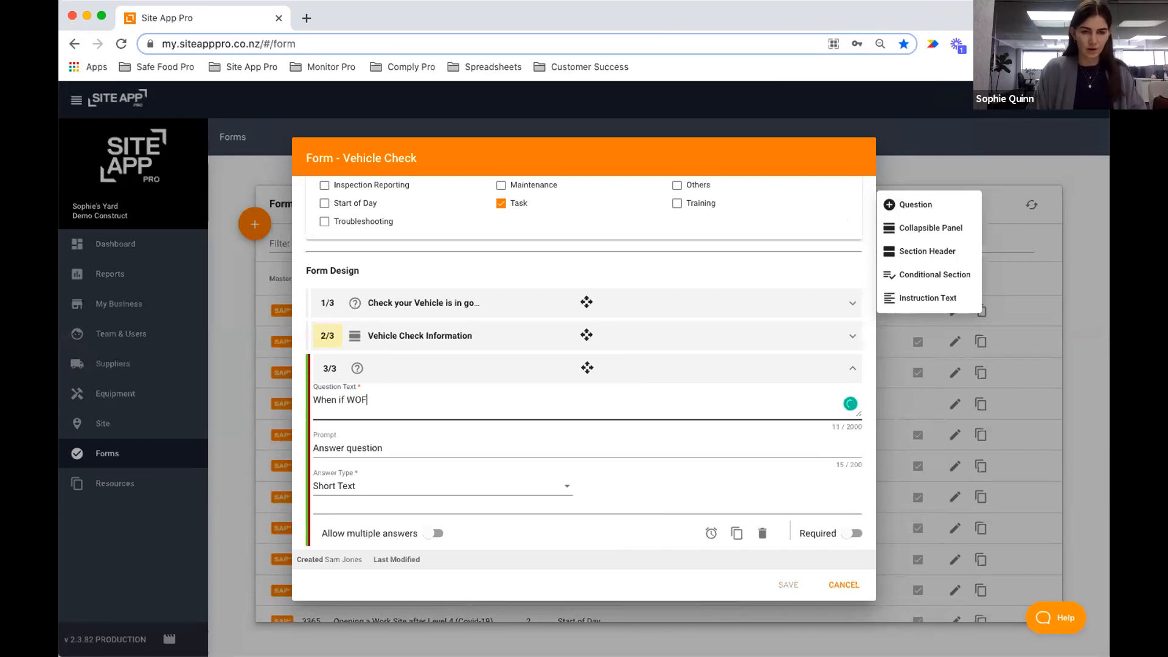
{"action": "type", "text": " Due?"}
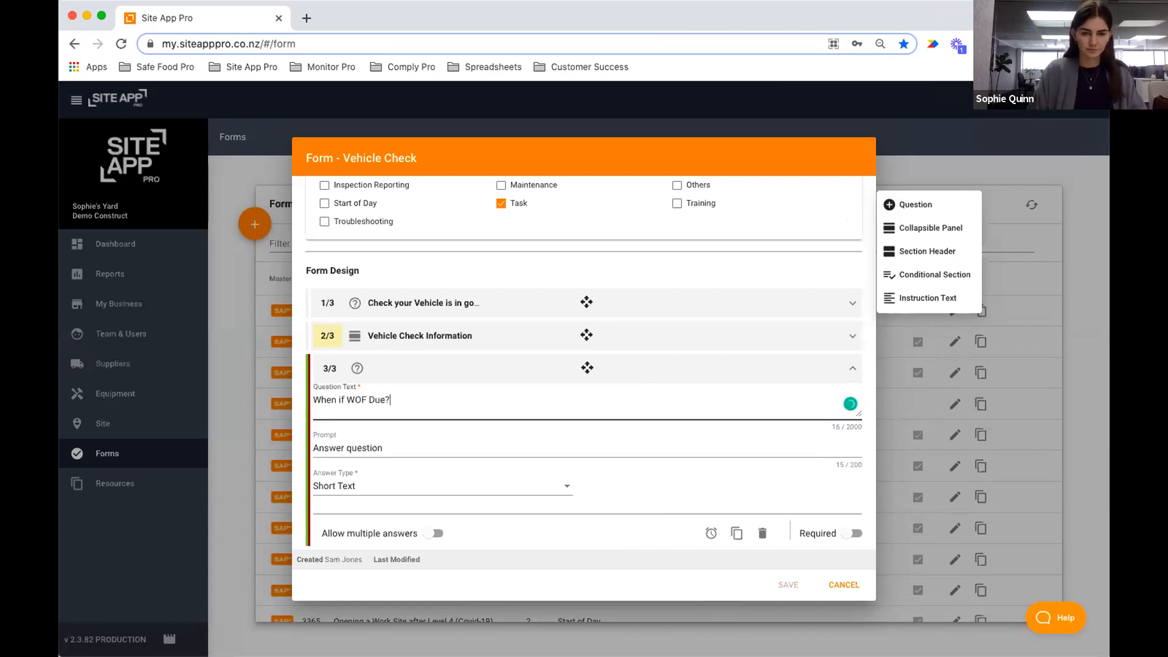
{"action": "left_click", "coordinate": [372, 484]}
{"action": "scroll", "coordinate": [383, 487], "scroll_direction": "down", "scroll_amount": 2}
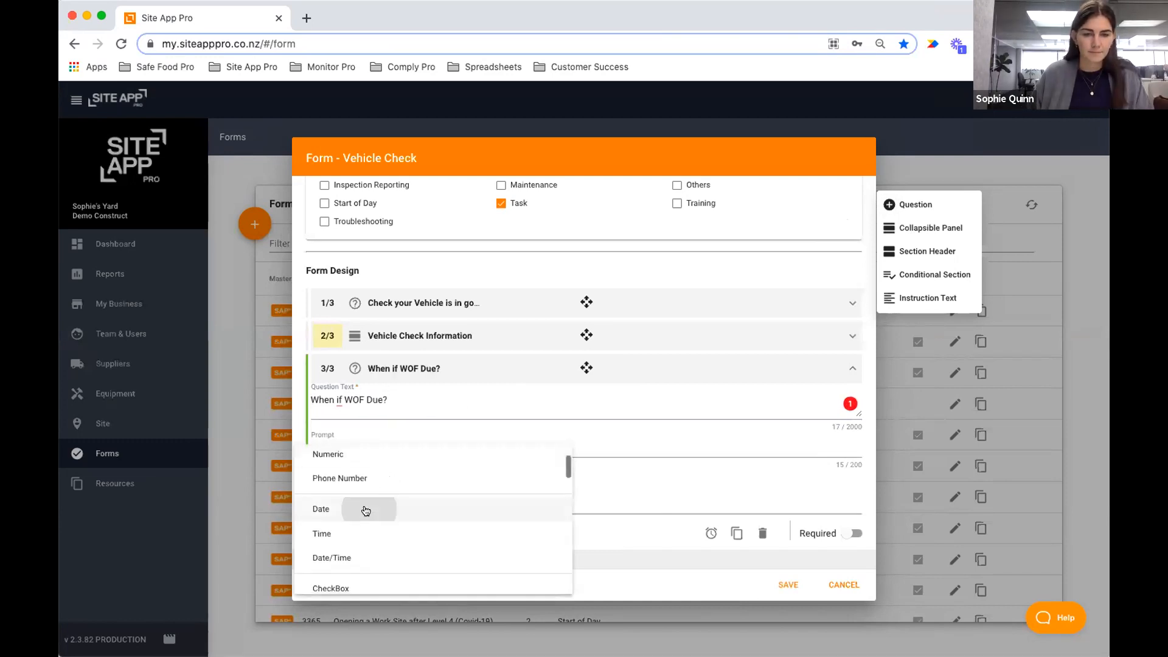
{"action": "left_click", "coordinate": [365, 509]}
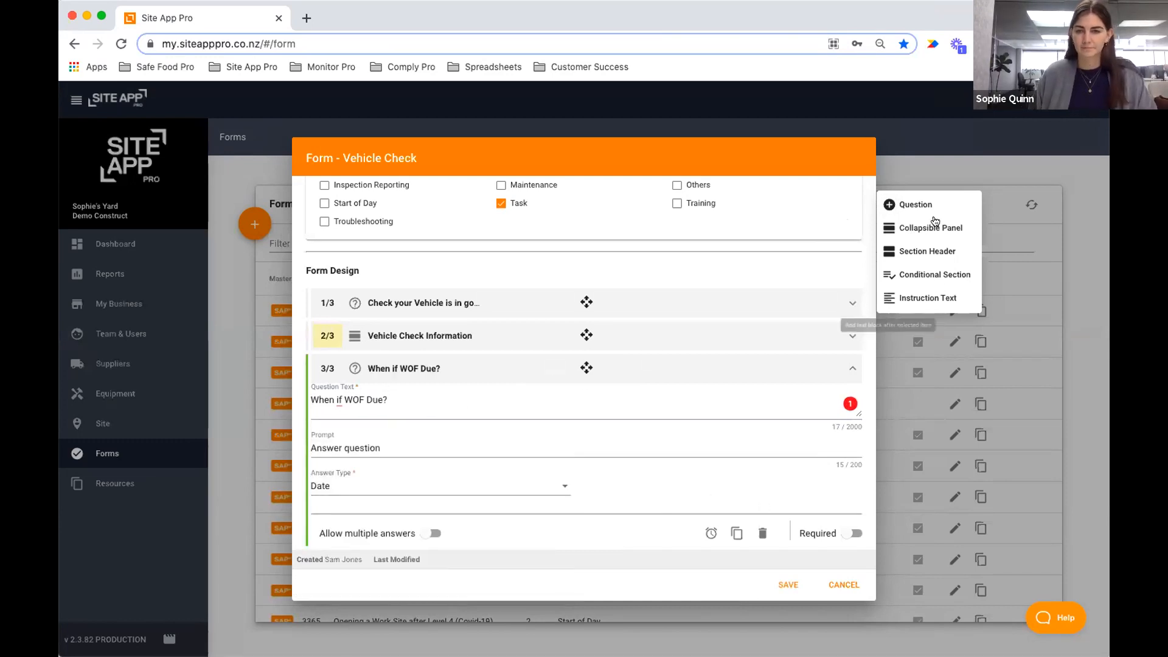
Correct the first question to 'When is WOF Due' and add a 'When is Rego Due?' Date question.
{"action": "left_click", "coordinate": [892, 204]}
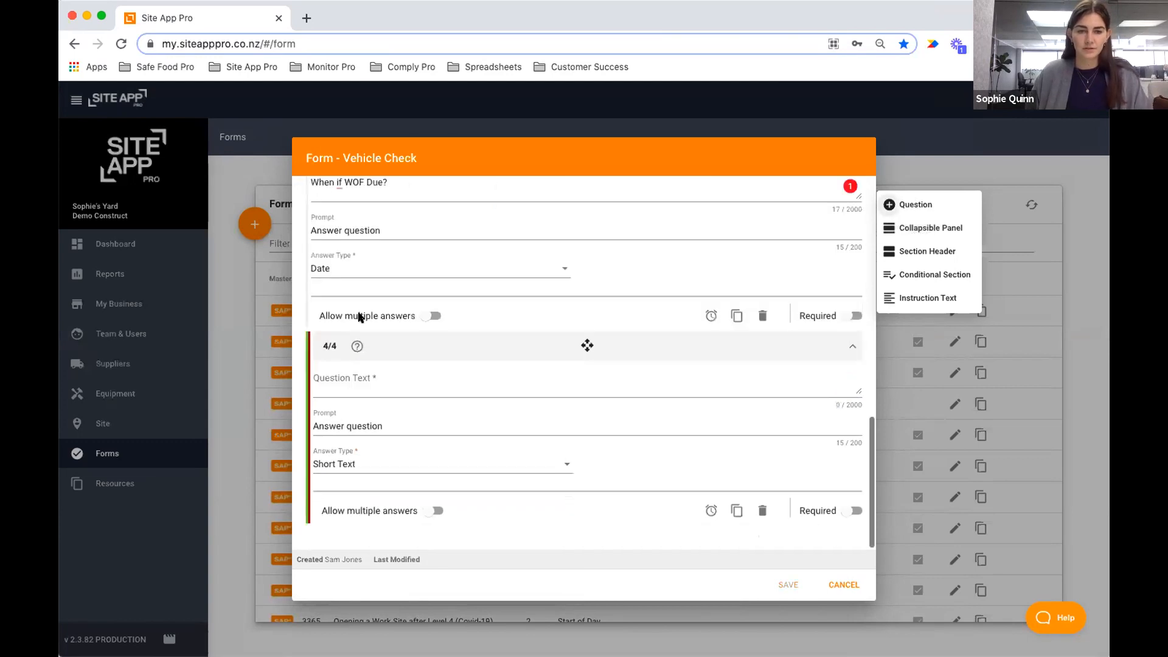
{"action": "key", "text": "BackSpace"}
{"action": "key", "text": "BackSpace"}
{"action": "type", "text": "s"}
{"action": "scroll", "coordinate": [393, 255], "scroll_direction": "up", "scroll_amount": 1}
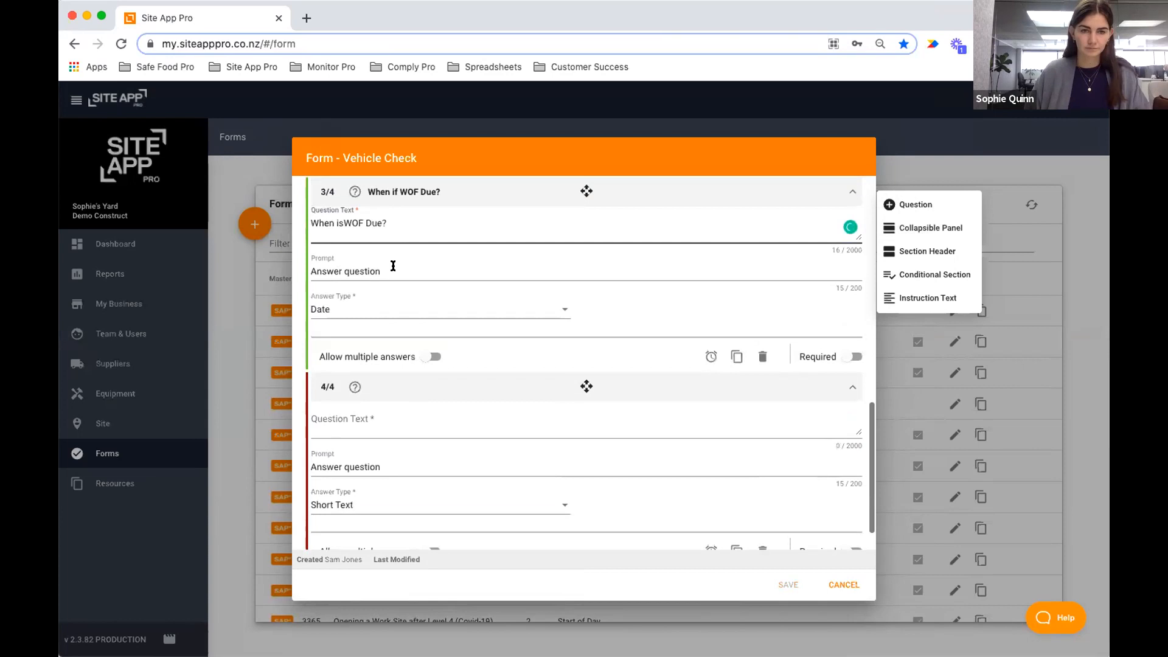
{"action": "left_click", "coordinate": [387, 418]}
{"action": "type", "text": "When is Rego Due?"}
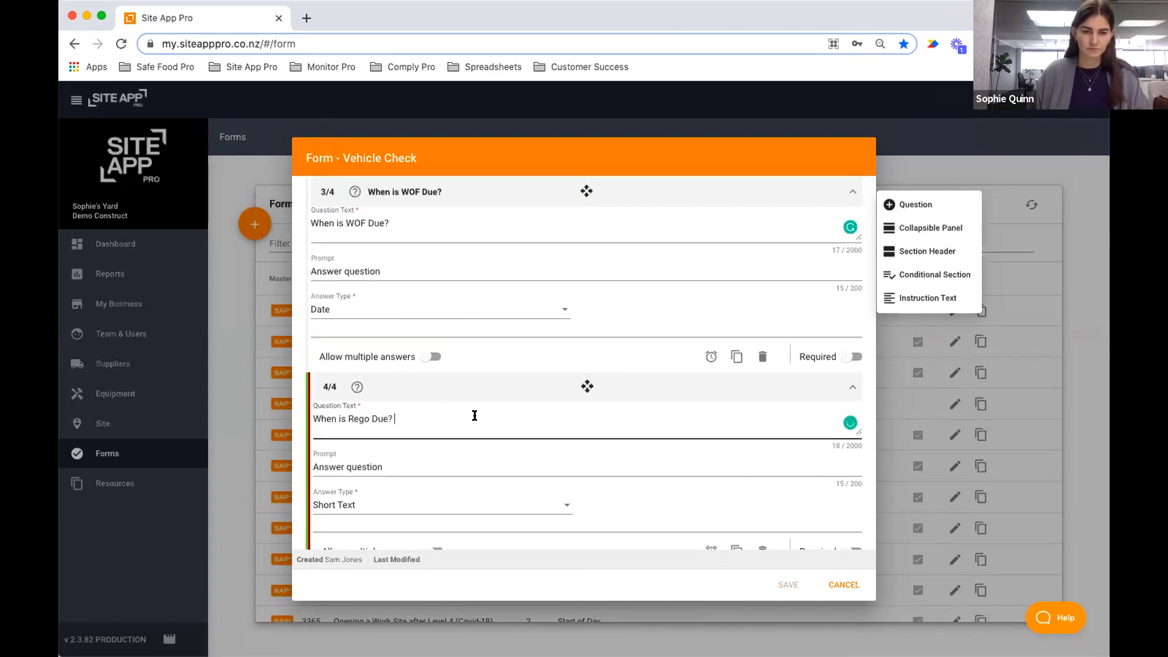
{"action": "scroll", "coordinate": [475, 416], "scroll_direction": "down", "scroll_amount": 1}
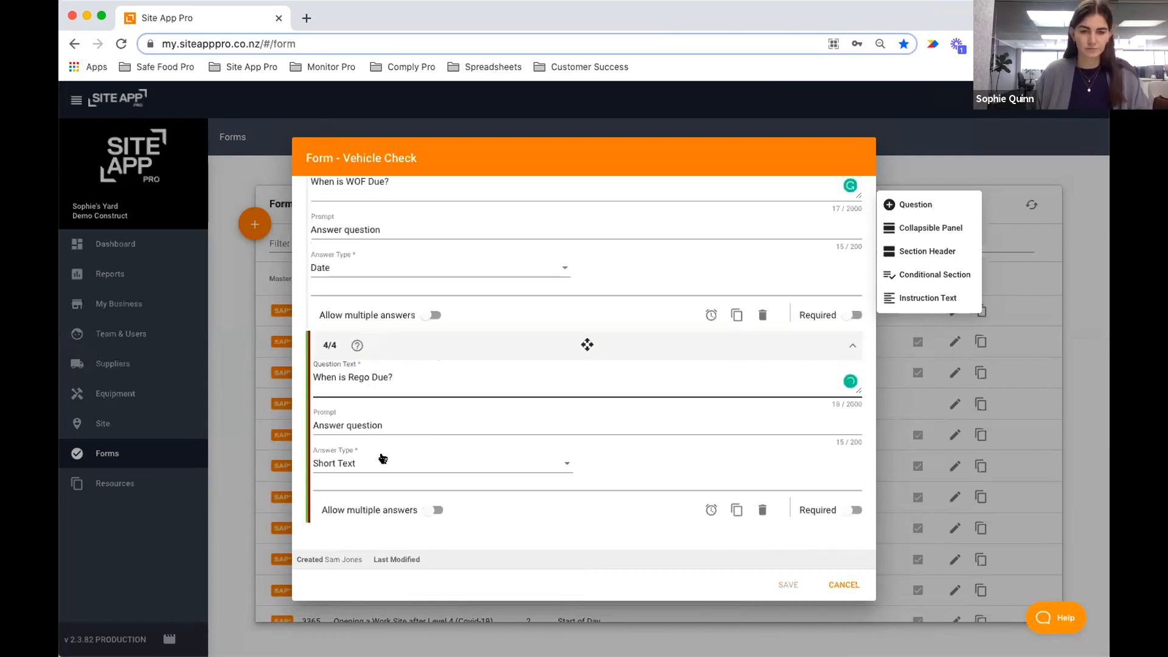
{"action": "left_click", "coordinate": [378, 459]}
{"action": "scroll", "coordinate": [400, 492], "scroll_direction": "down", "scroll_amount": 1}
{"action": "left_click", "coordinate": [318, 487]}
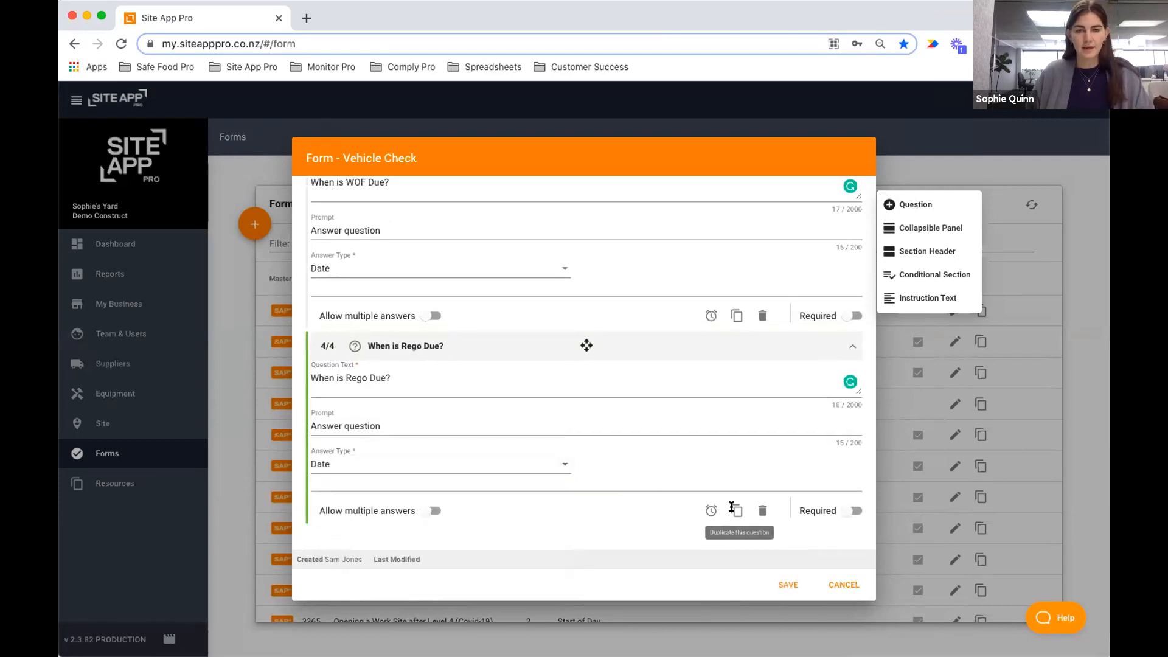
Add a question 'Is this due in the next 30 days?' answered No/Yes + Reason.
{"action": "left_click", "coordinate": [903, 205]}
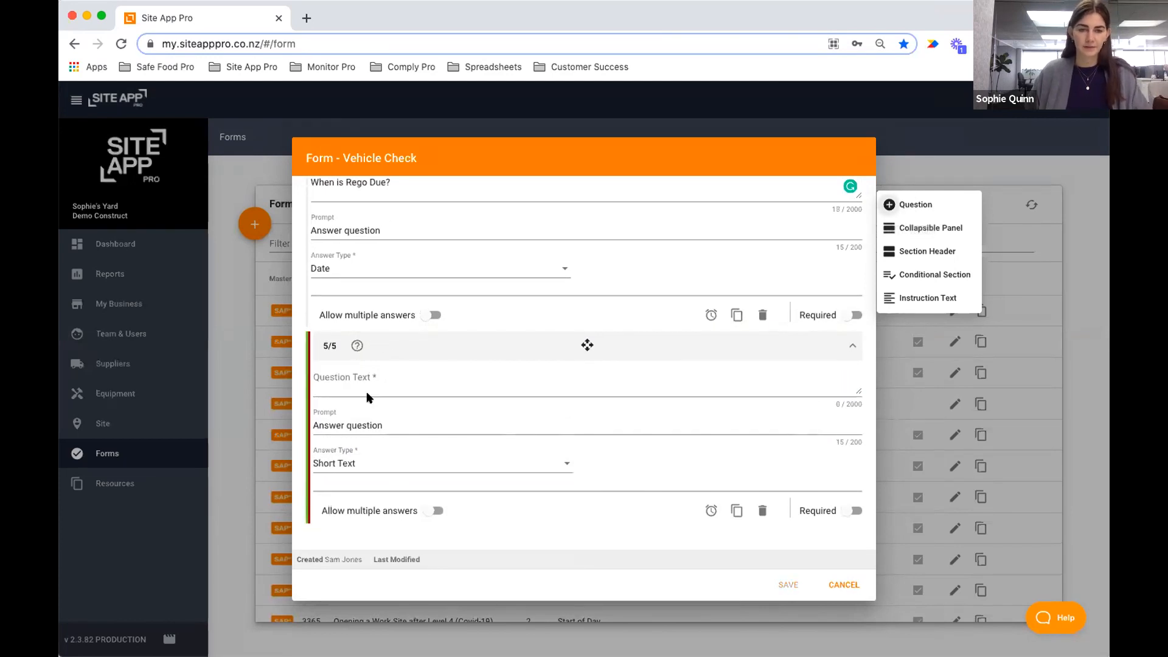
{"action": "left_click", "coordinate": [372, 372]}
{"action": "type", "text": "Is"}
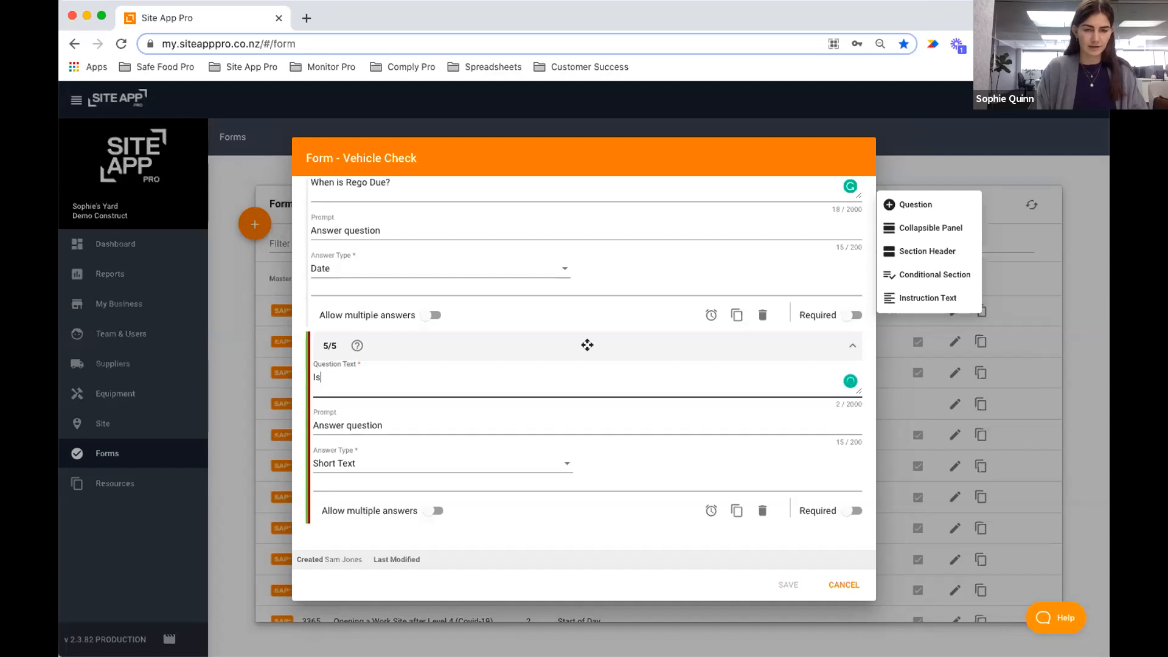
{"action": "type", "text": " this due in the next 30 days?"}
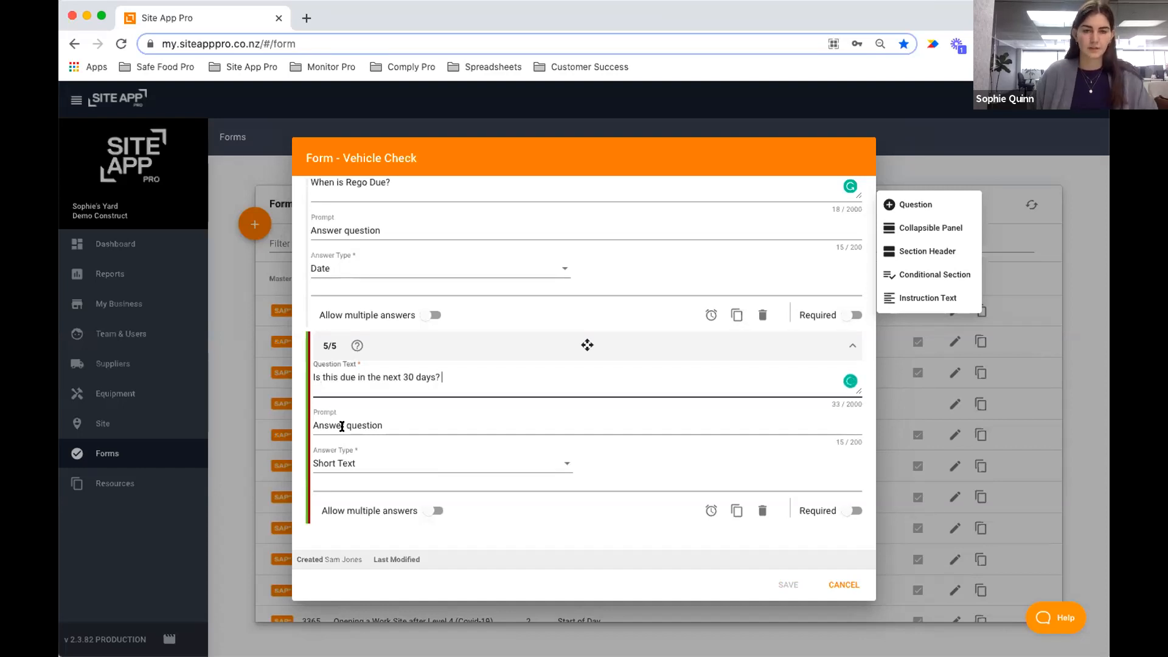
{"action": "left_click", "coordinate": [385, 461]}
{"action": "scroll", "coordinate": [425, 489], "scroll_direction": "down", "scroll_amount": 5}
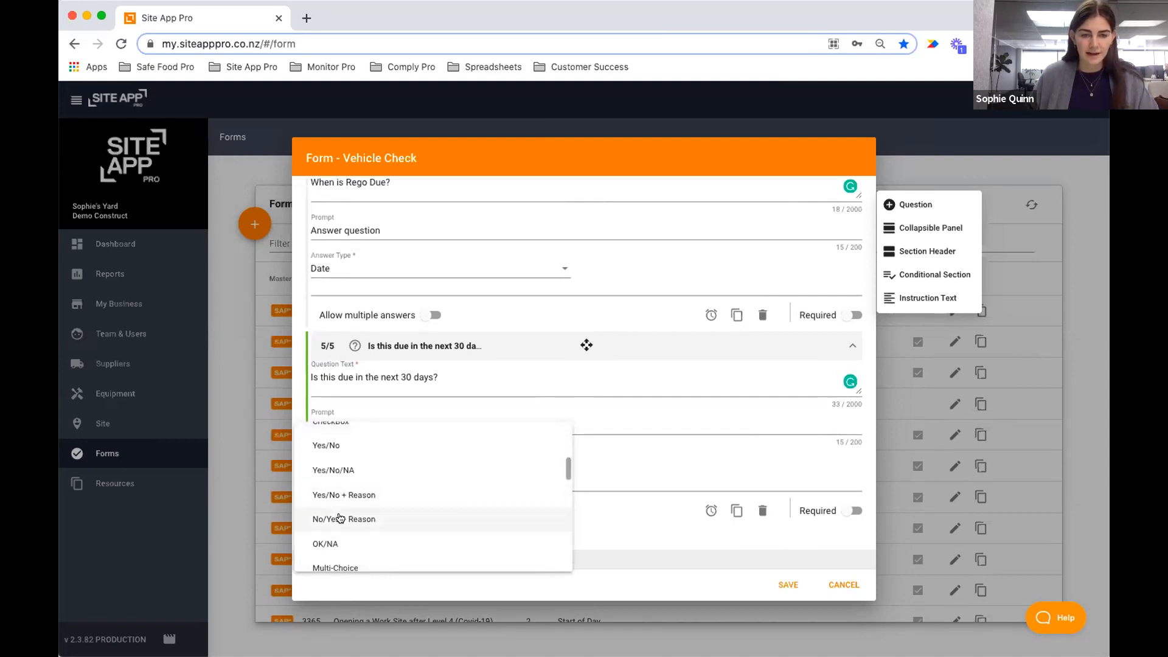
{"action": "left_click", "coordinate": [340, 517]}
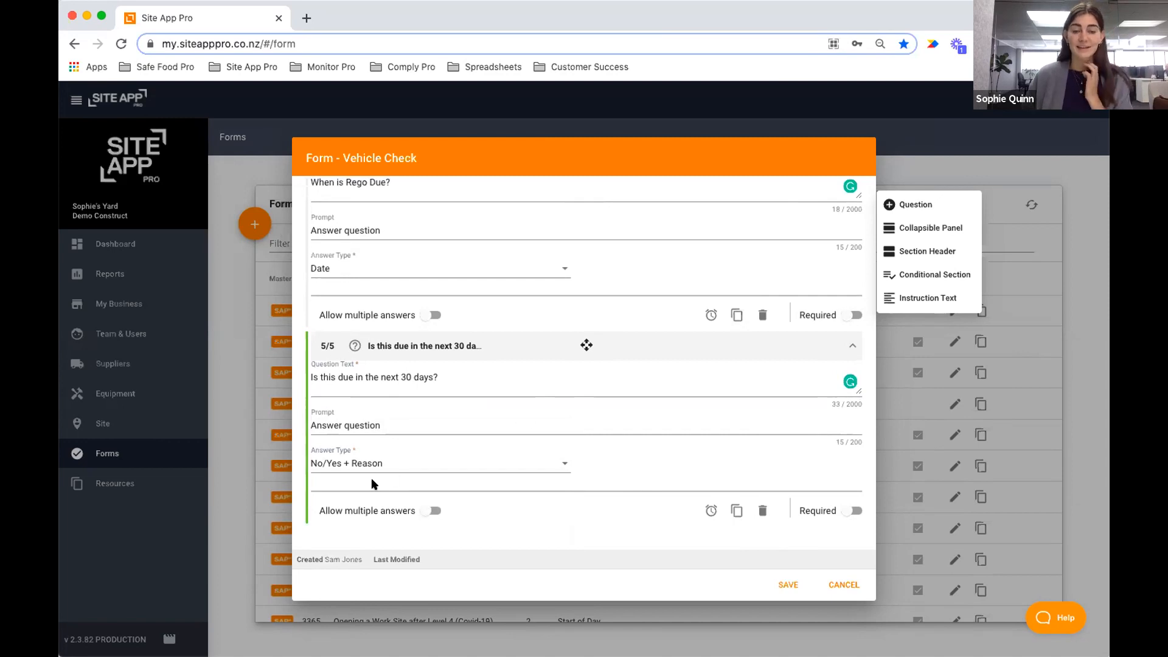
Append 'If yes, what date is it due' to the question text and collapse it.
{"action": "left_click", "coordinate": [461, 379]}
{"action": "type", "text": "If "}
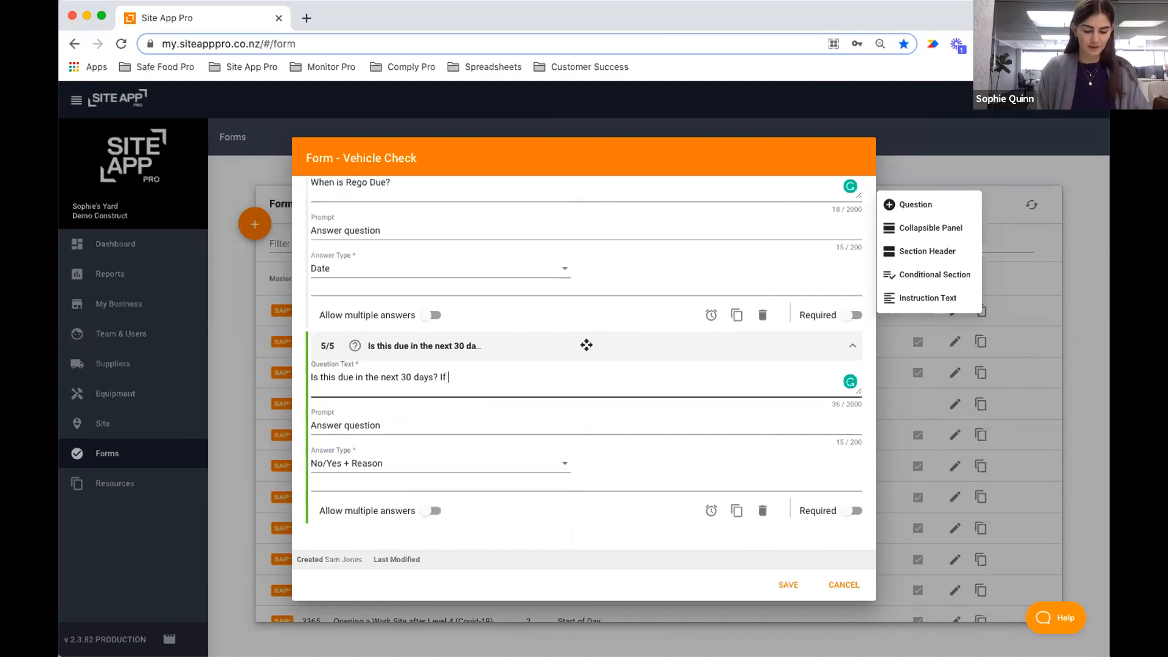
{"action": "type", "text": "yes, what date is it due"}
{"action": "left_click", "coordinate": [614, 470]}
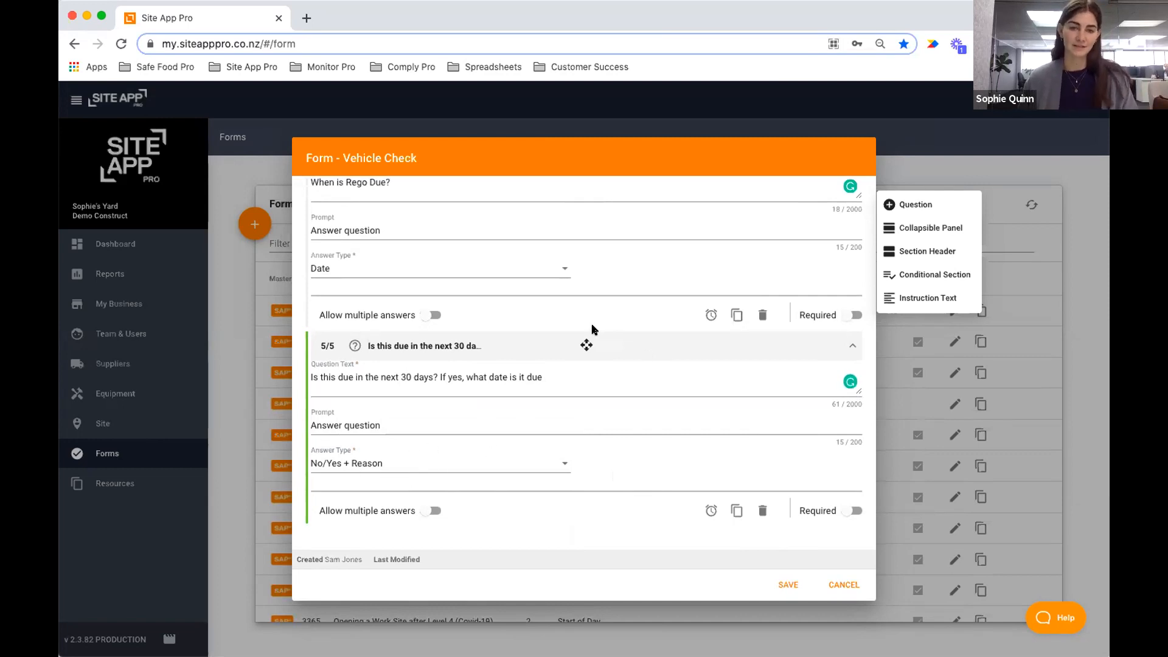
{"action": "left_click", "coordinate": [593, 343]}
Duplicate 'Is this due in the next 30 days?' and move the copy under 'When is WOF Due?'.
{"action": "left_click", "coordinate": [523, 303]}
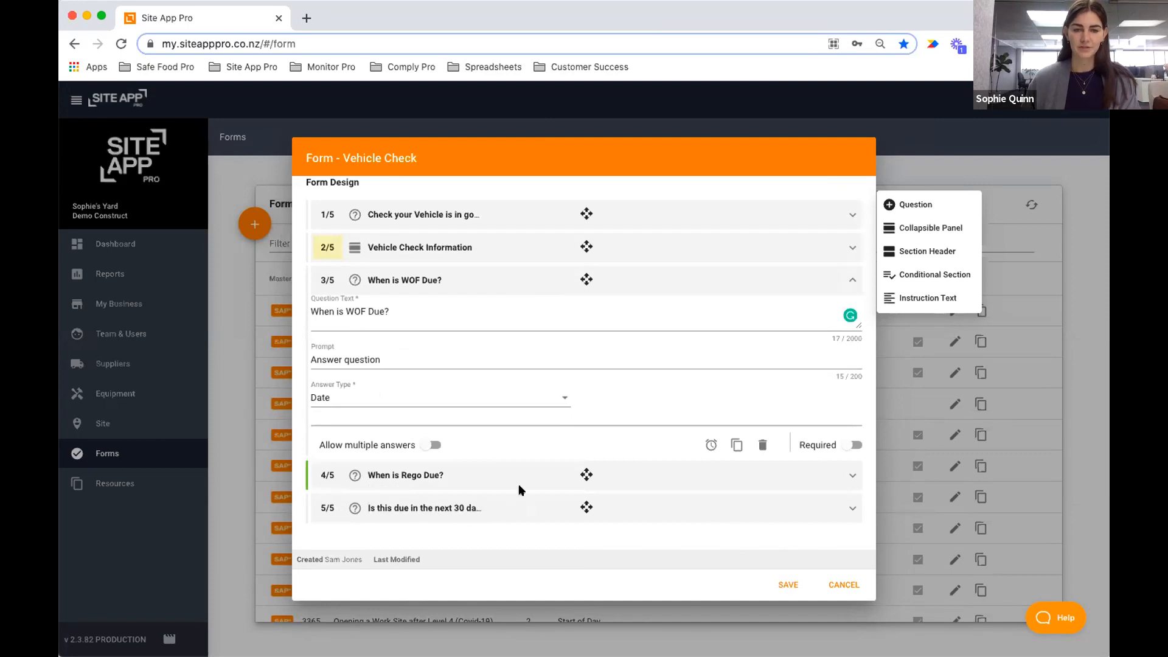
{"action": "left_click", "coordinate": [507, 505]}
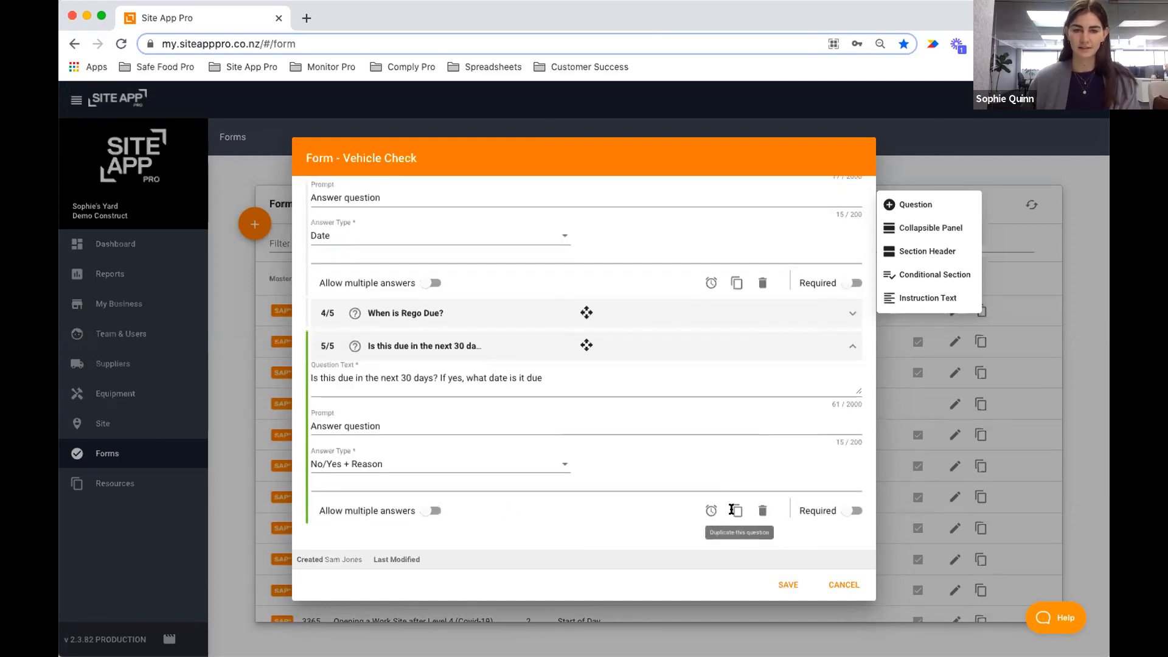
{"action": "left_click", "coordinate": [736, 510]}
{"action": "left_click", "coordinate": [475, 380]}
{"action": "left_click", "coordinate": [453, 313]}
{"action": "left_click_drag", "start_coordinate": [437, 483], "coordinate": [449, 445]}
{"action": "left_click", "coordinate": [436, 249]}
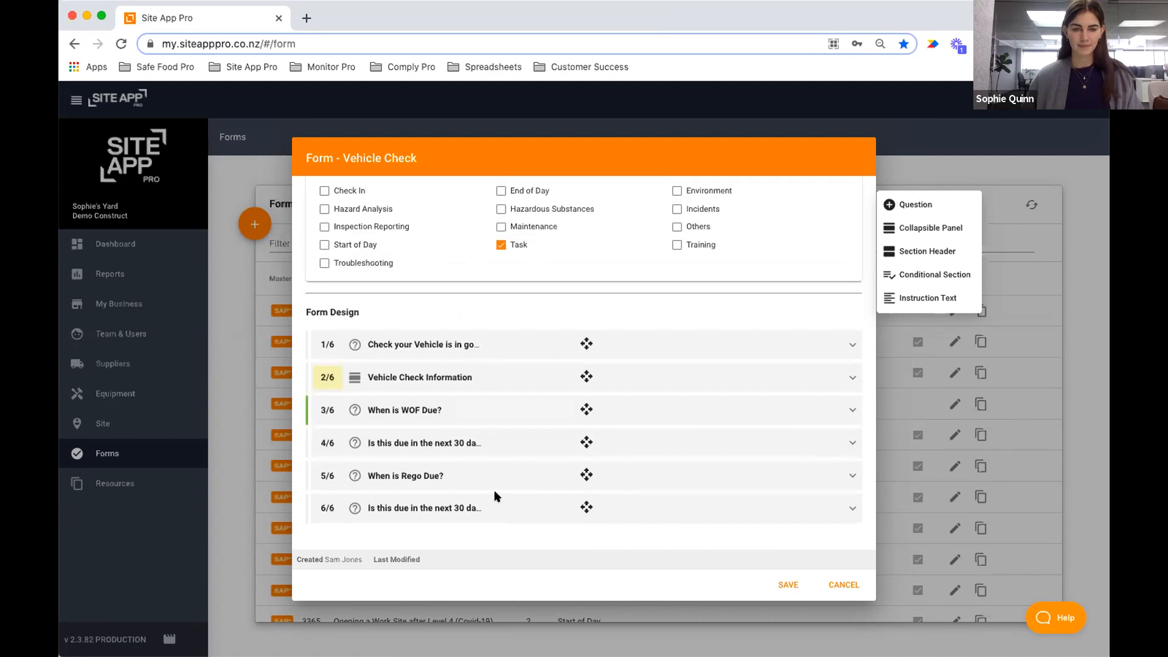
{"action": "left_click", "coordinate": [453, 515]}
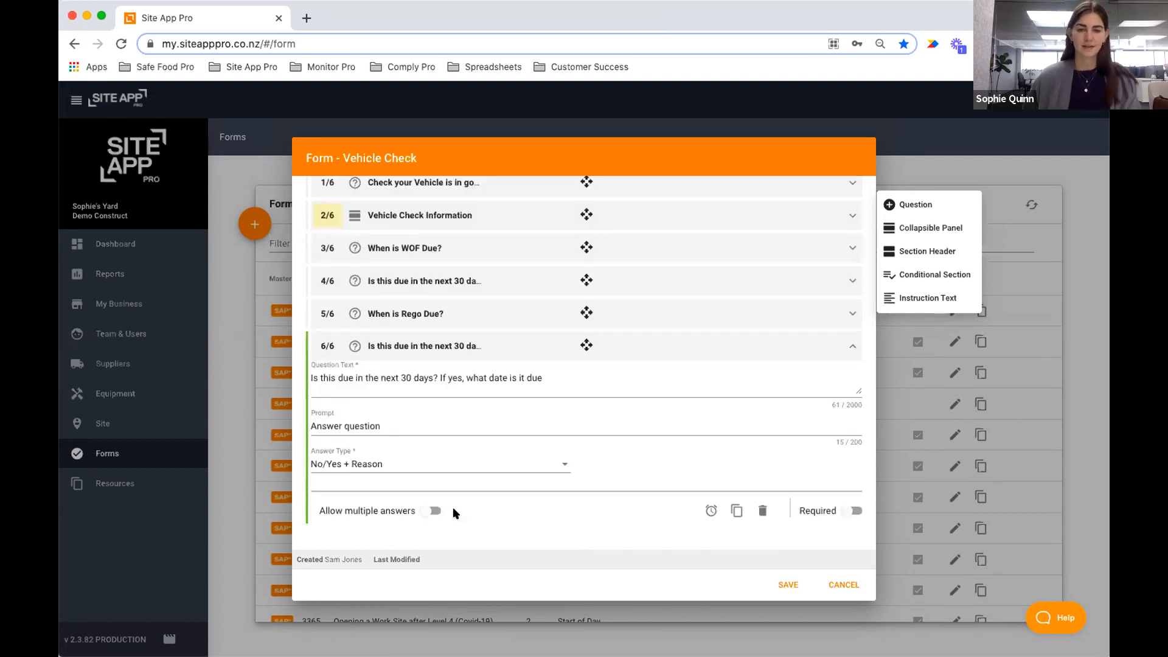
{"action": "left_click", "coordinate": [442, 347]}
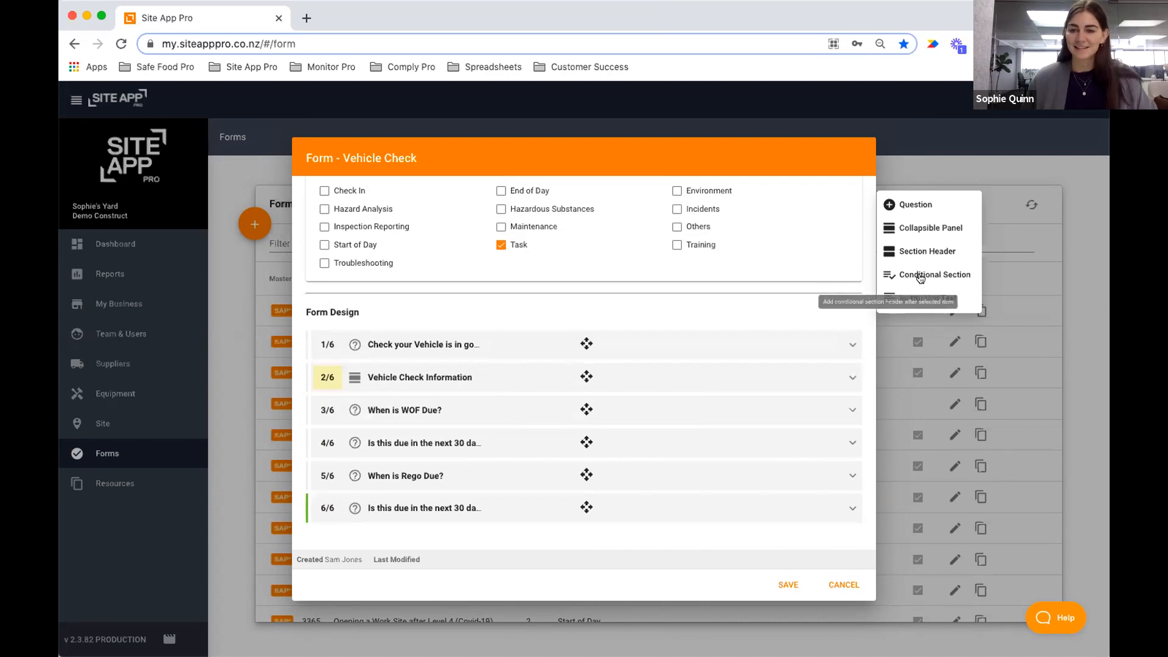
{"action": "left_click", "coordinate": [939, 274]}
Write the conditional section's question 'Are there any issues that you've found?', fixing the 'yo've' misspelling.
{"action": "left_click", "coordinate": [443, 405]}
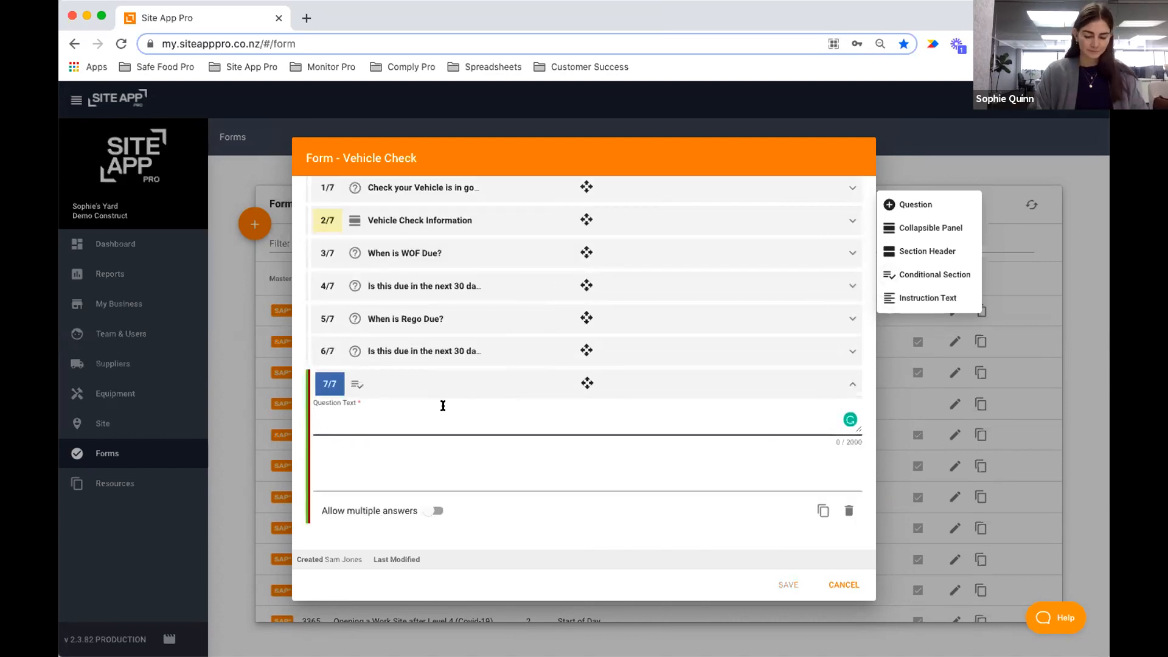
{"action": "type", "text": "If there a"}
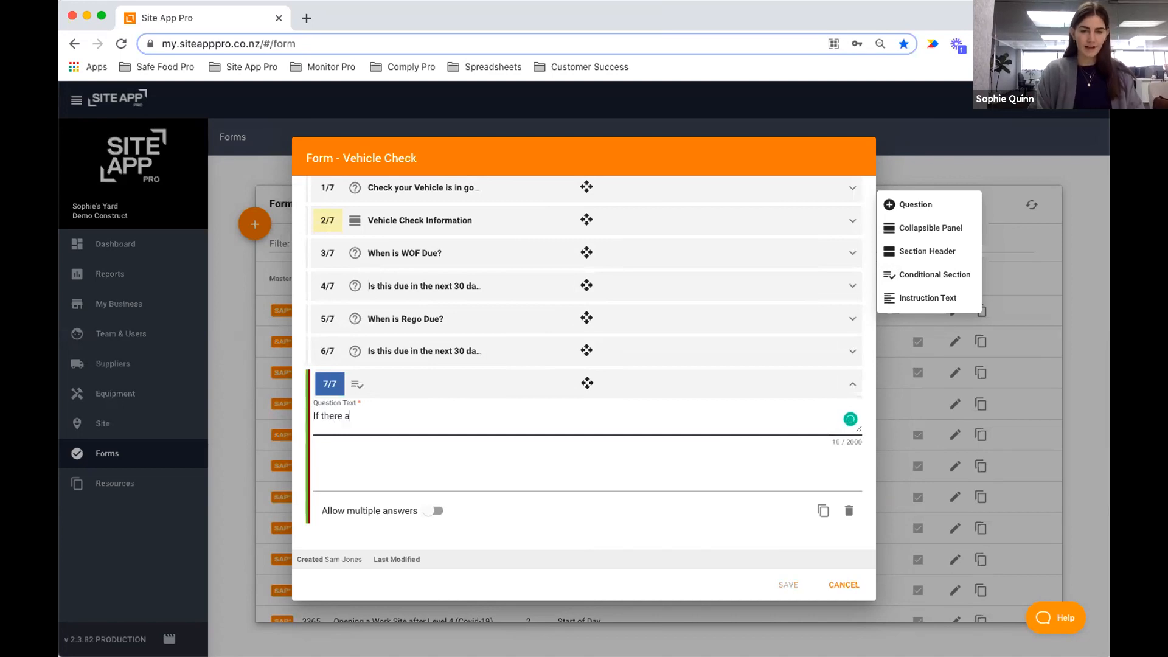
{"action": "type", "text": "re any"}
{"action": "key", "text": "super+a"}
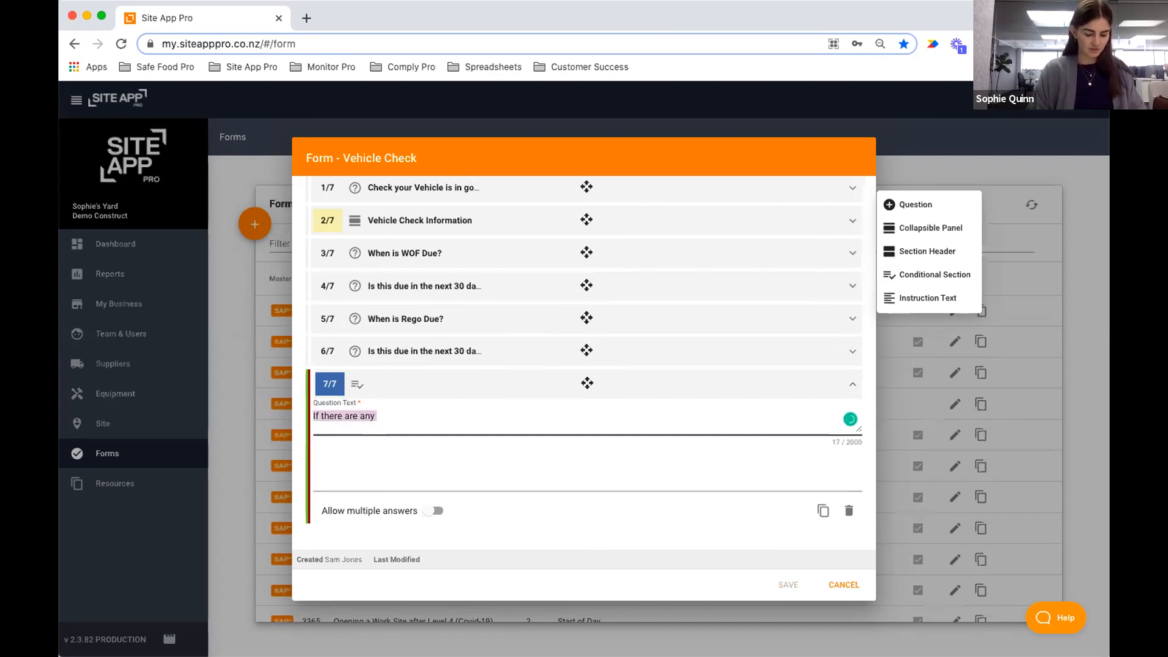
{"action": "type", "text": "Are there any issues that yo've found"}
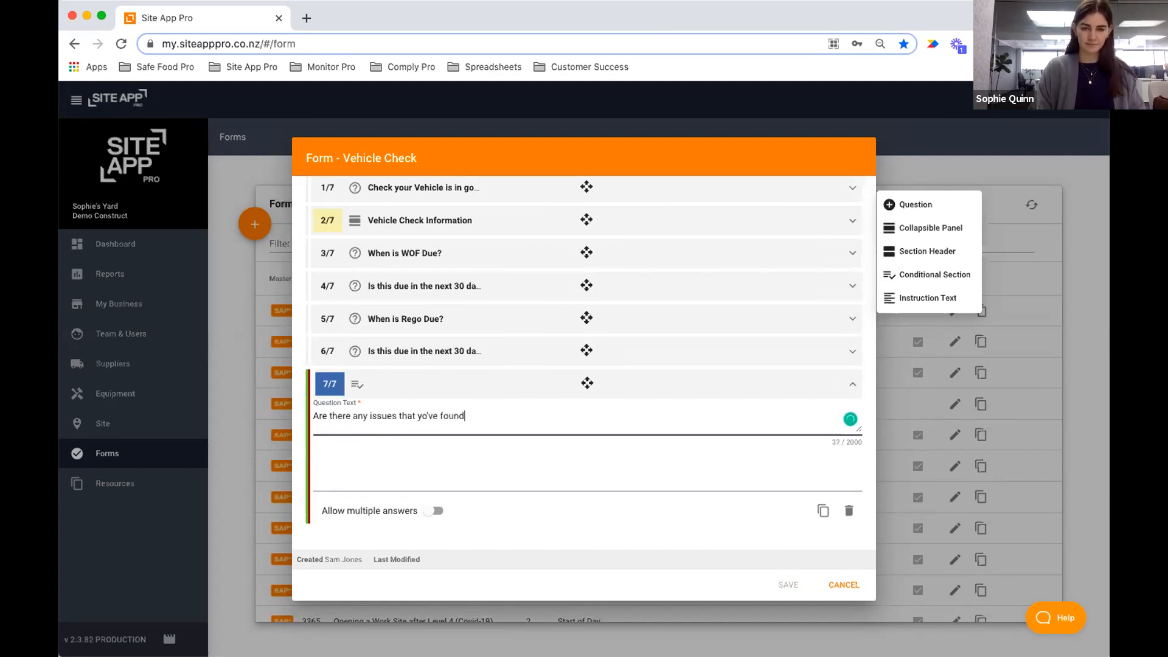
{"action": "key", "text": "super+a"}
{"action": "key", "text": "Right"}
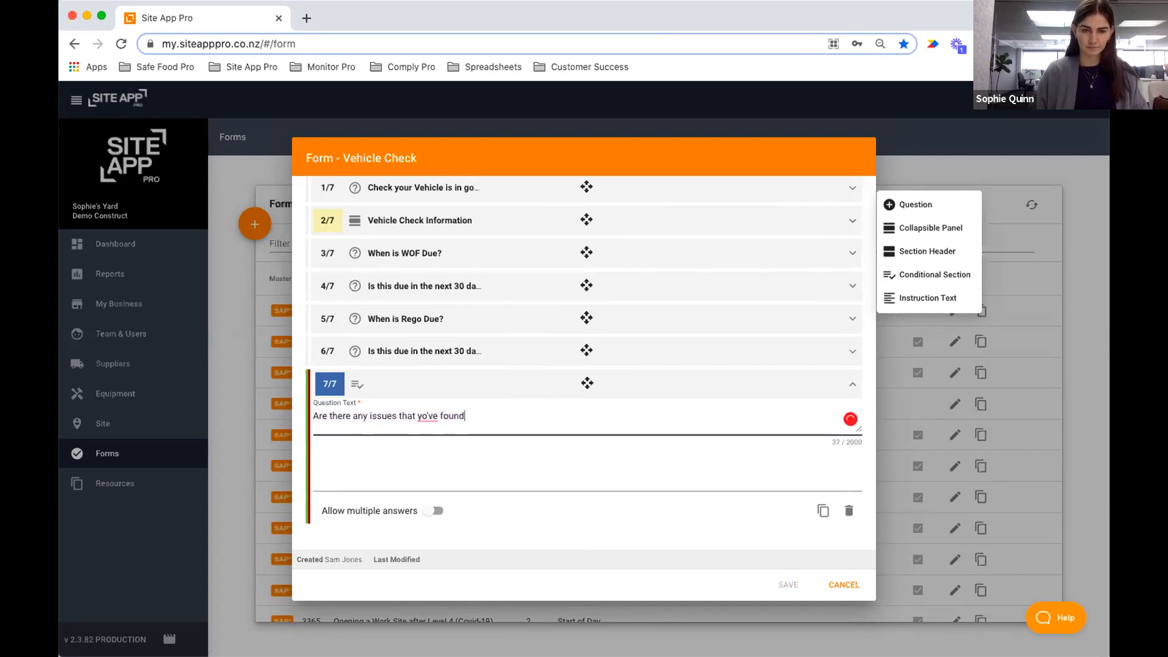
{"action": "mouse_move", "coordinate": [427, 416]}
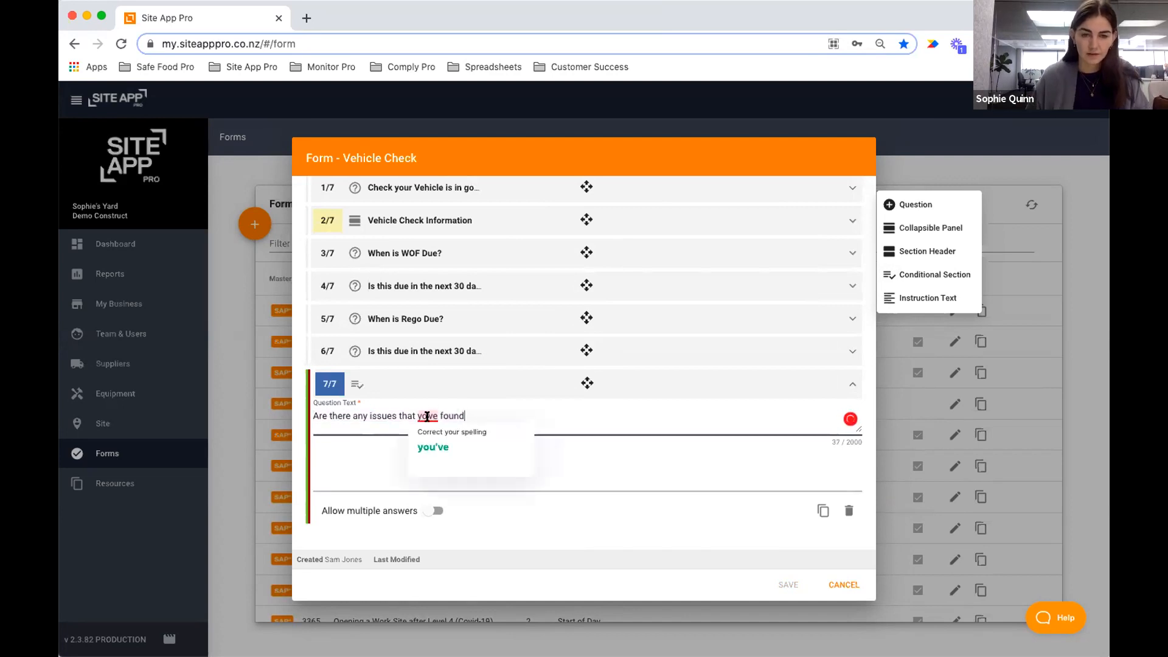
{"action": "left_click", "coordinate": [461, 436]}
{"action": "mouse_move", "coordinate": [433, 415]}
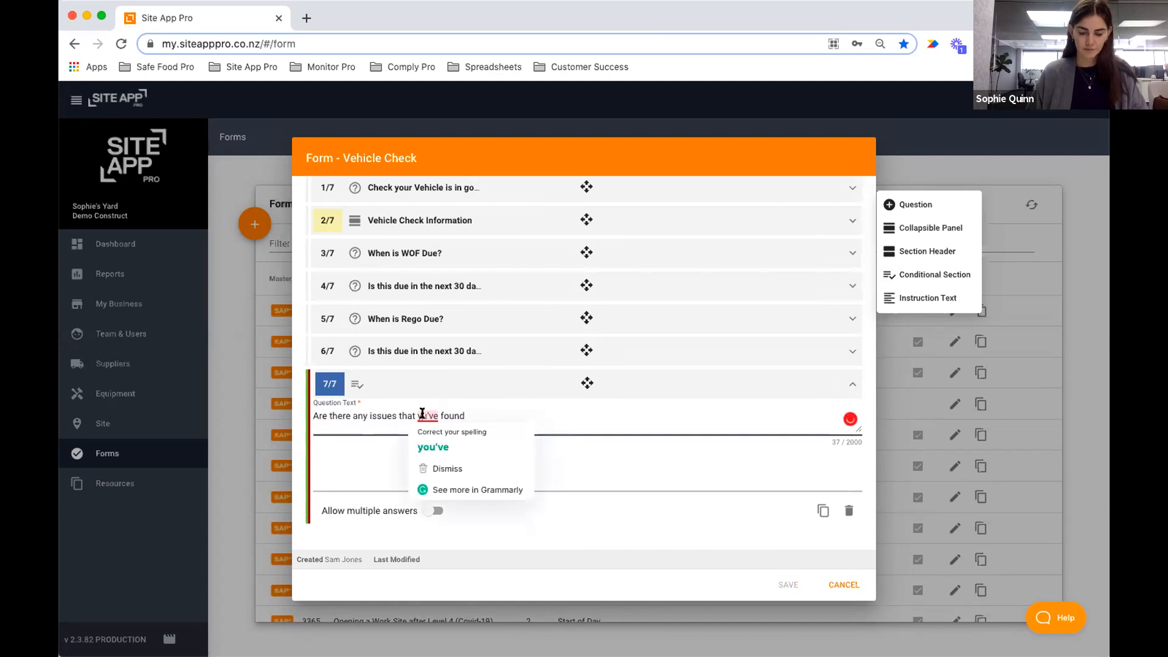
{"action": "left_click", "coordinate": [434, 447]}
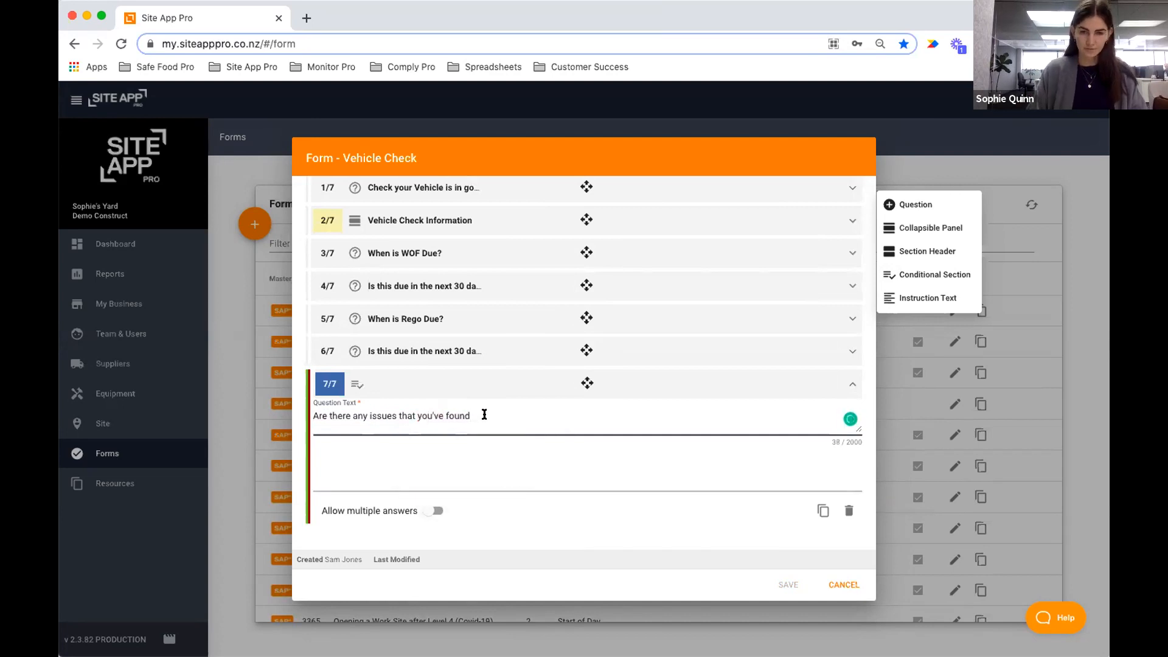
{"action": "type", "text": "?"}
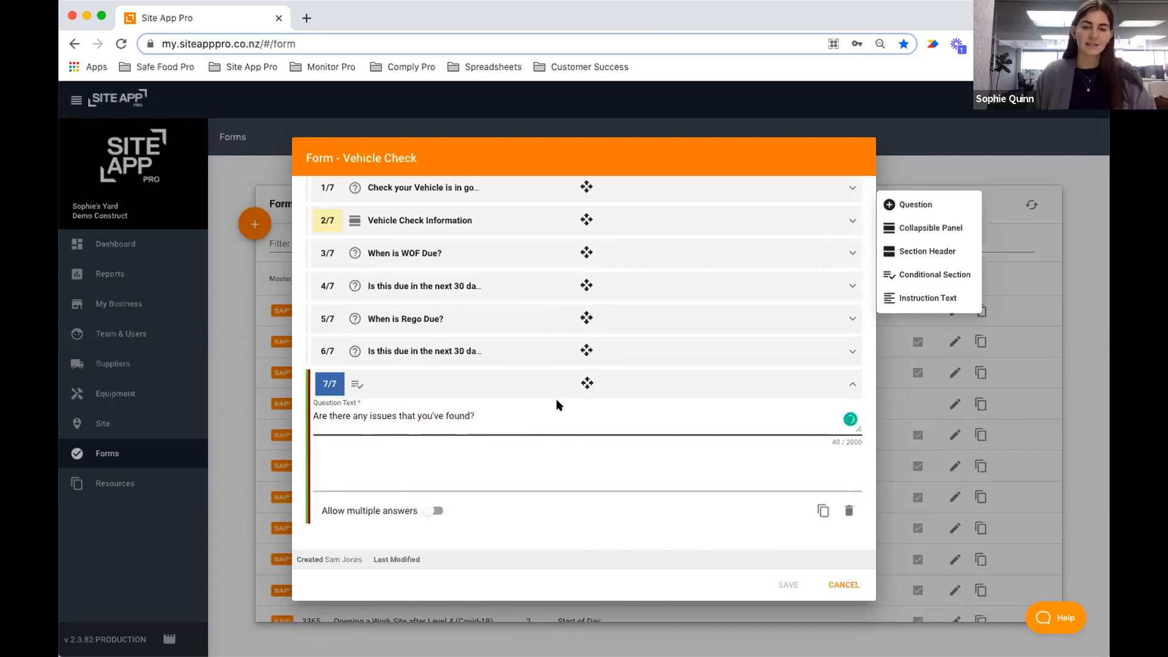
{"action": "left_click", "coordinate": [556, 395]}
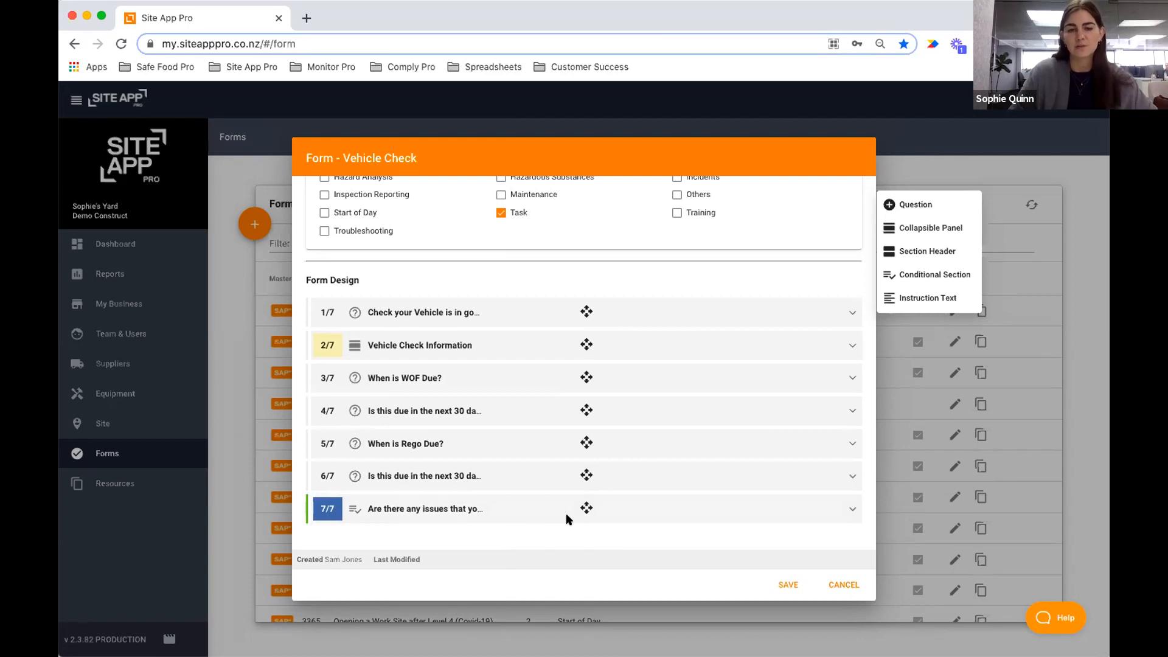
Add a question reading 'Please explain issues that you have found'.
{"action": "left_click", "coordinate": [911, 205]}
{"action": "left_click", "coordinate": [382, 443]}
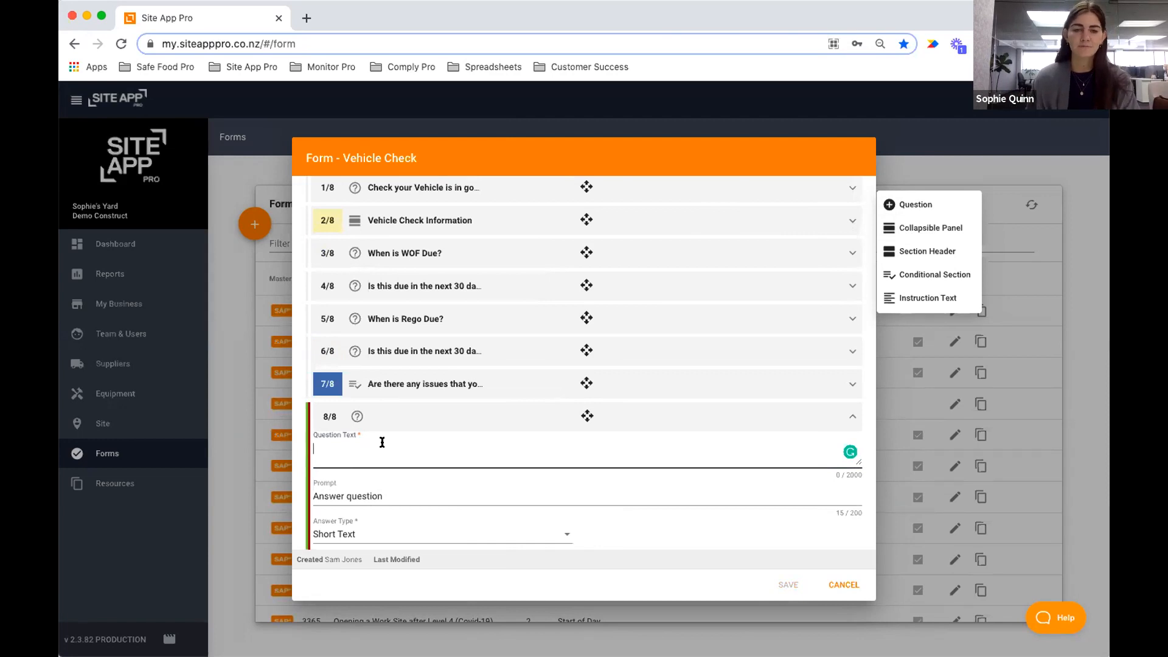
{"action": "left_click", "coordinate": [530, 389]}
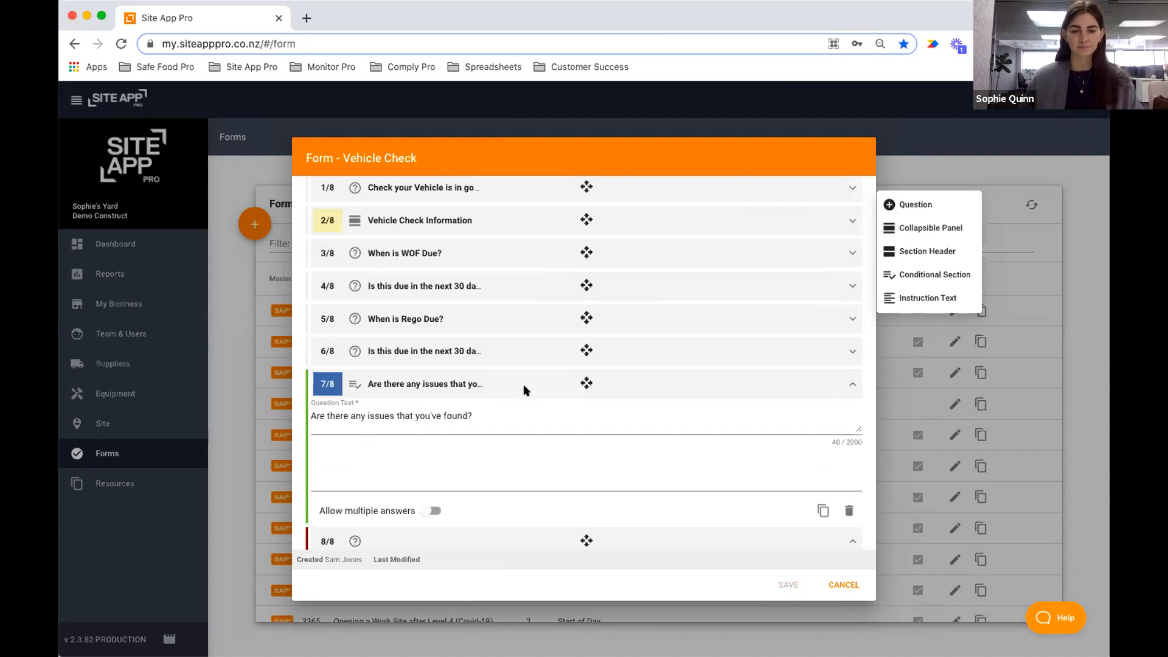
{"action": "left_click", "coordinate": [523, 389]}
{"action": "left_click", "coordinate": [413, 448]}
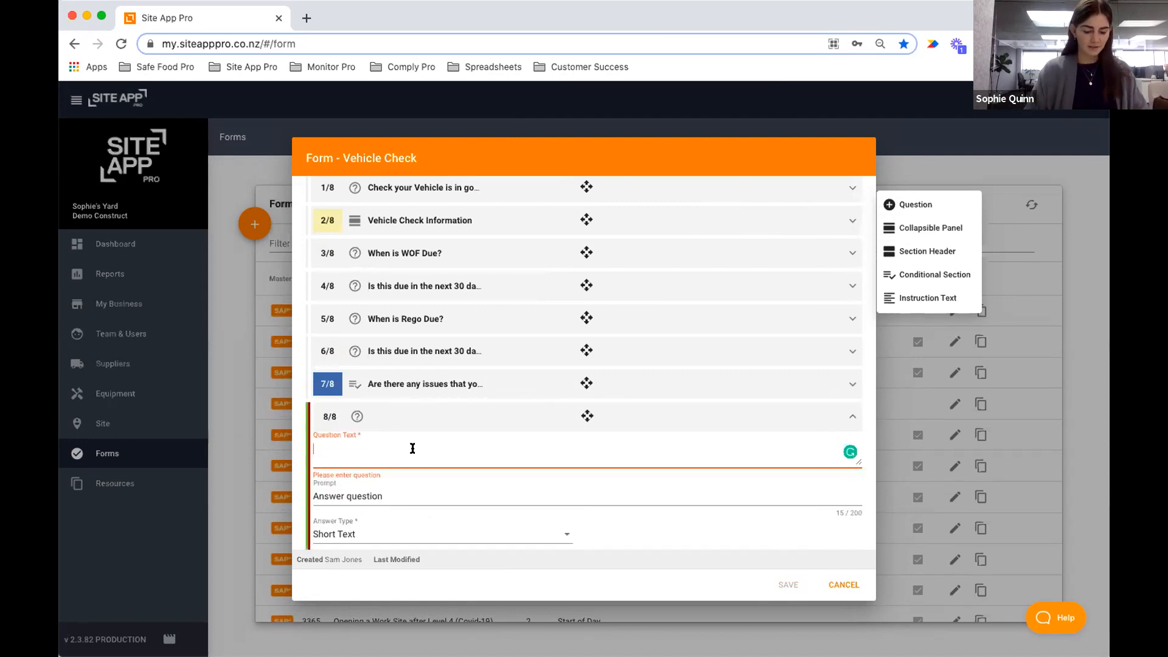
{"action": "type", "text": "Please e"}
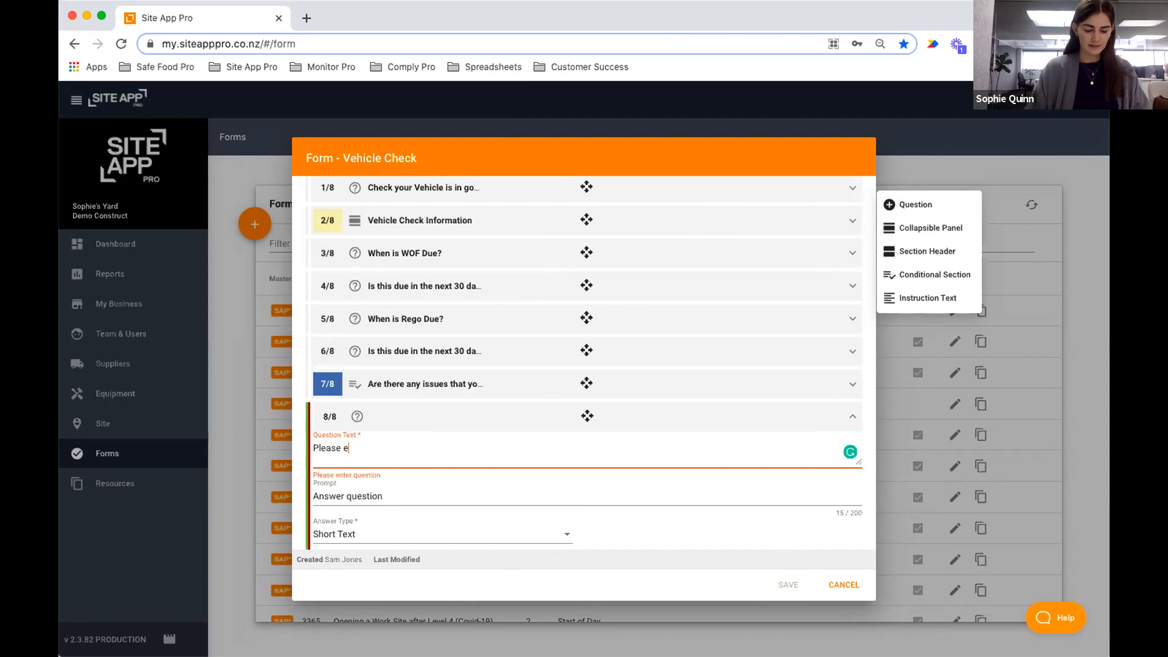
{"action": "type", "text": "xplain issues tht you h"}
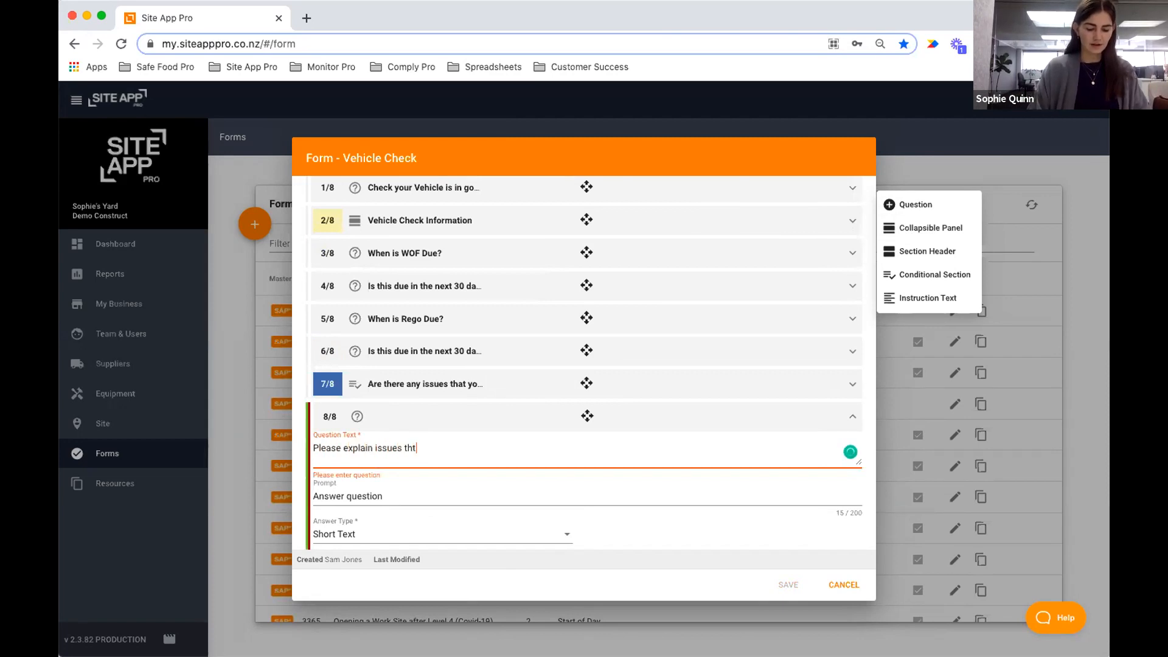
{"action": "key", "text": "BackSpace"}
{"action": "key", "text": "BackSpace"}
{"action": "key", "text": "BackSpace"}
{"action": "key", "text": "BackSpace"}
{"action": "key", "text": "BackSpace"}
{"action": "type", "text": "at you have found"}
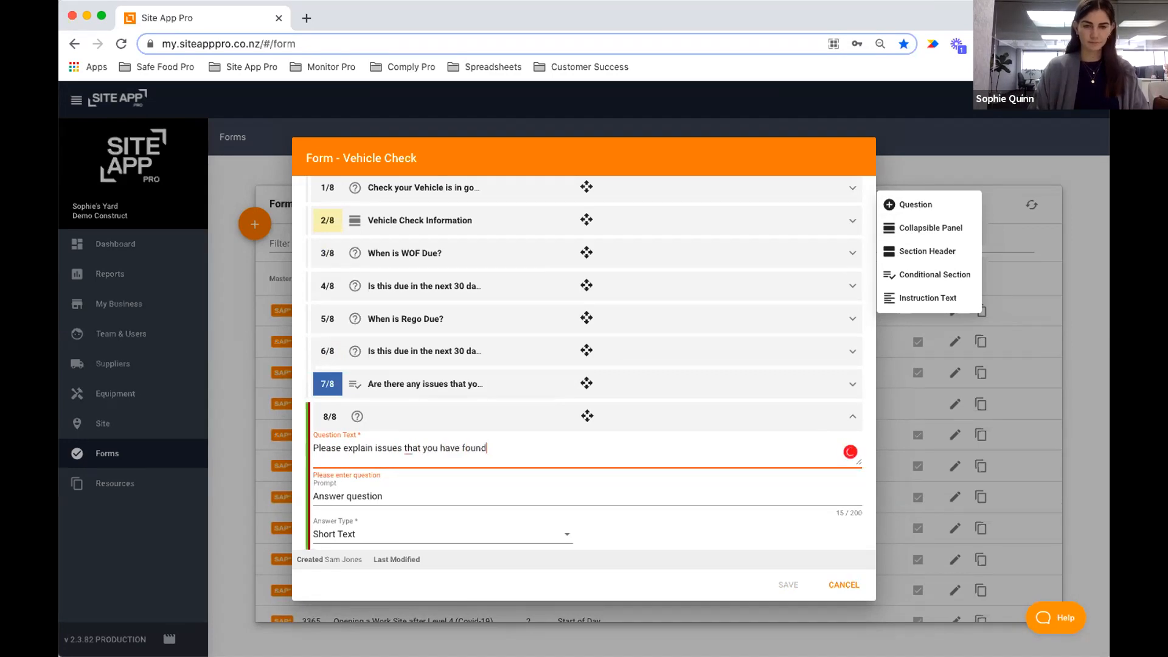
Set the explanation question to Multiline Text, make it required, and collapse it.
{"action": "scroll", "coordinate": [430, 469], "scroll_direction": "down", "scroll_amount": 1}
{"action": "left_click", "coordinate": [376, 491]}
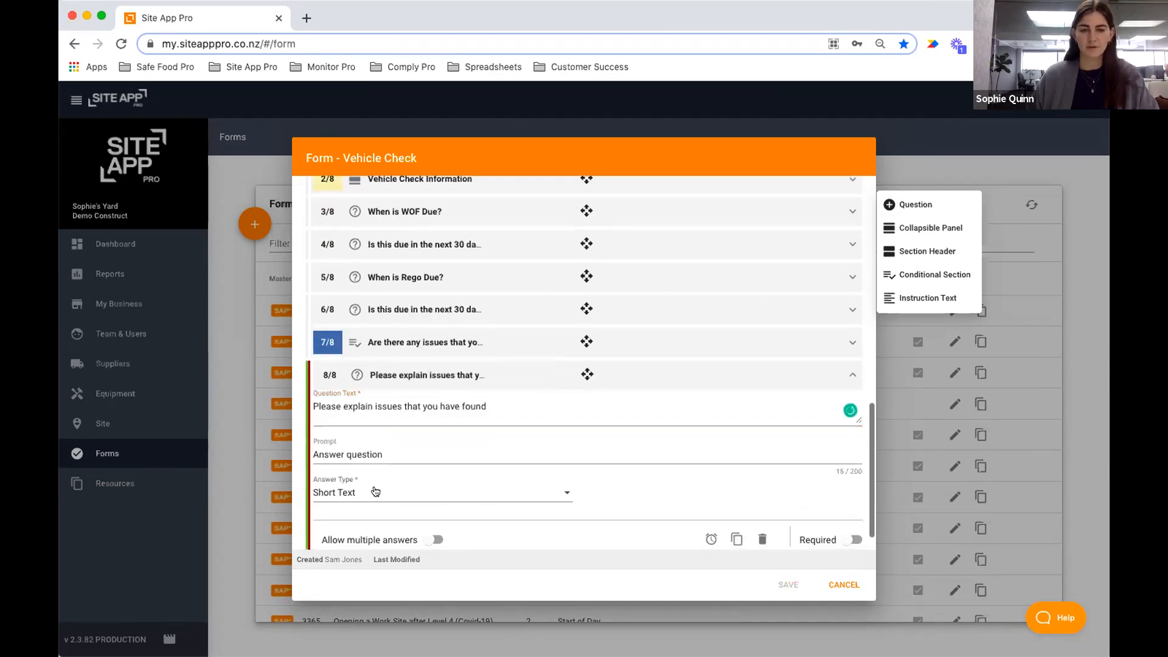
{"action": "left_click", "coordinate": [376, 492]}
{"action": "left_click", "coordinate": [377, 486]}
{"action": "left_click", "coordinate": [845, 539]}
{"action": "left_click", "coordinate": [514, 382]}
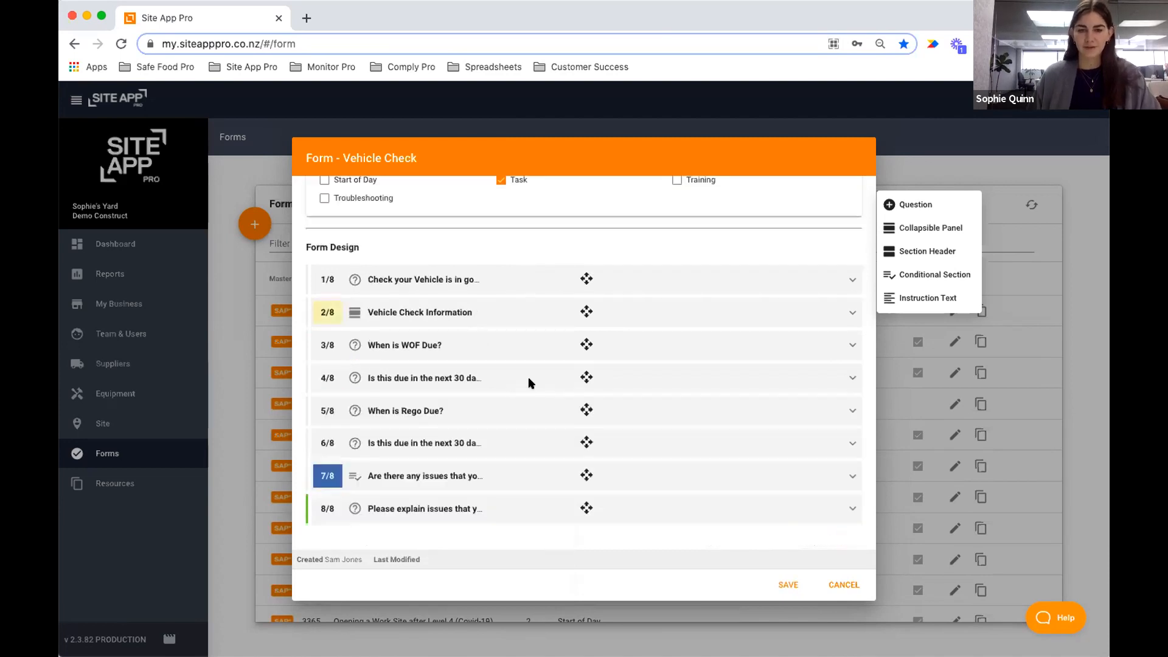
Save the Vehicle Check form and open Queen St Site's check-in screen in the mobile app.
{"action": "left_click", "coordinate": [776, 578]}
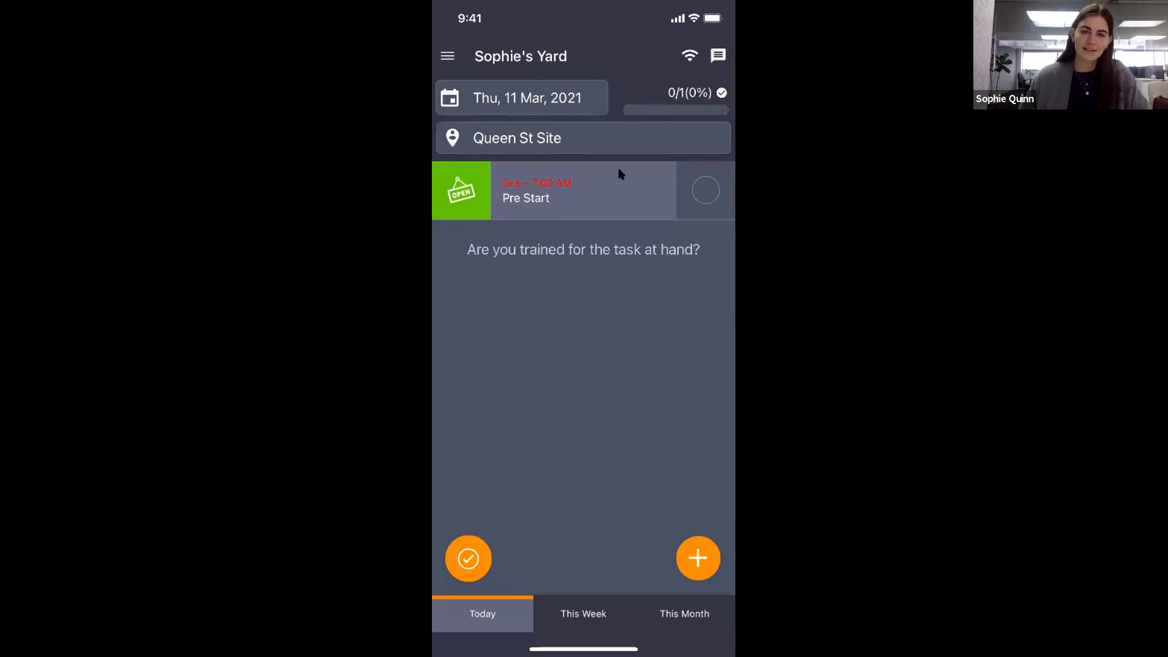
{"action": "left_click", "coordinate": [492, 557]}
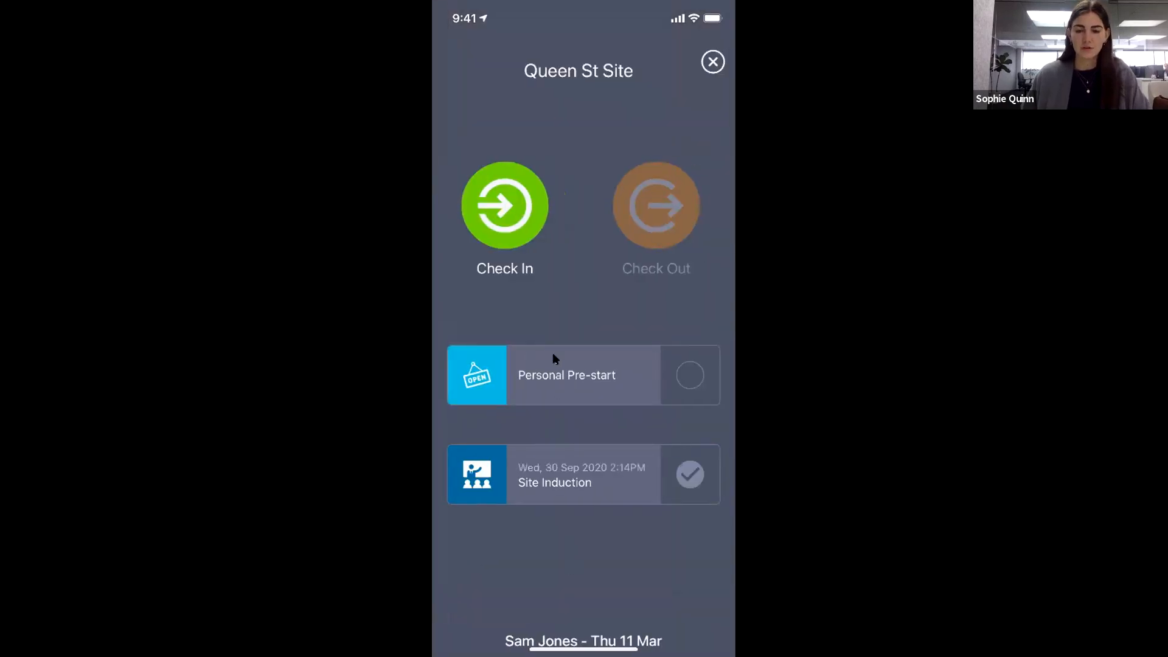
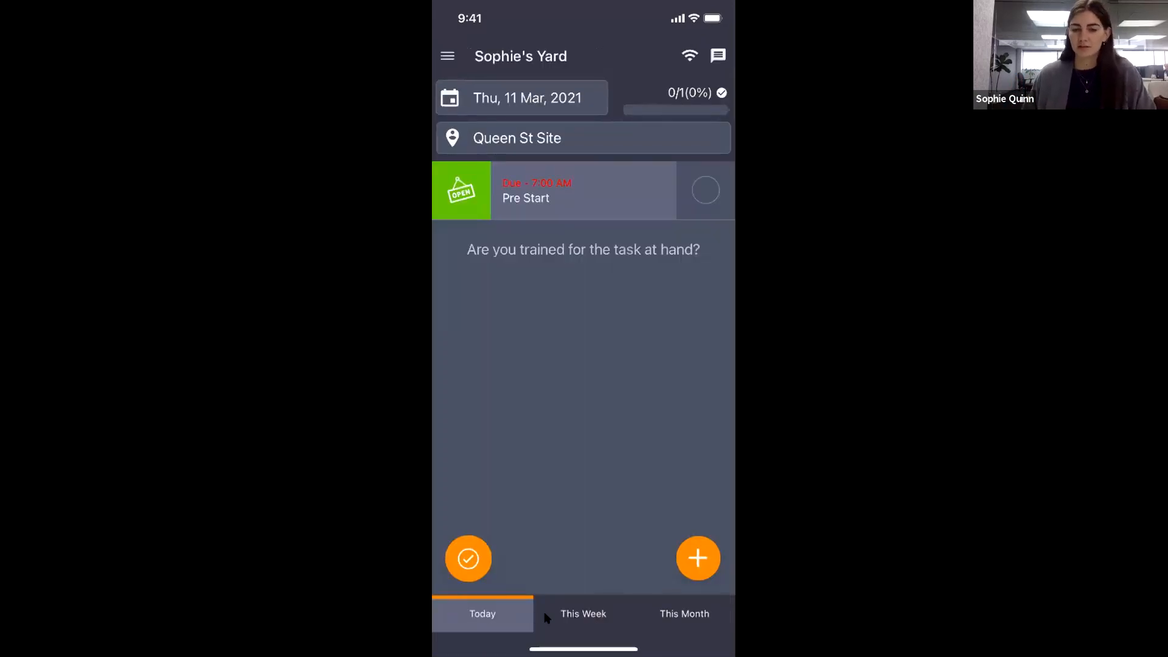
Open the Toolbox Talk task due this week at Queen St Site.
{"action": "left_click", "coordinate": [589, 608]}
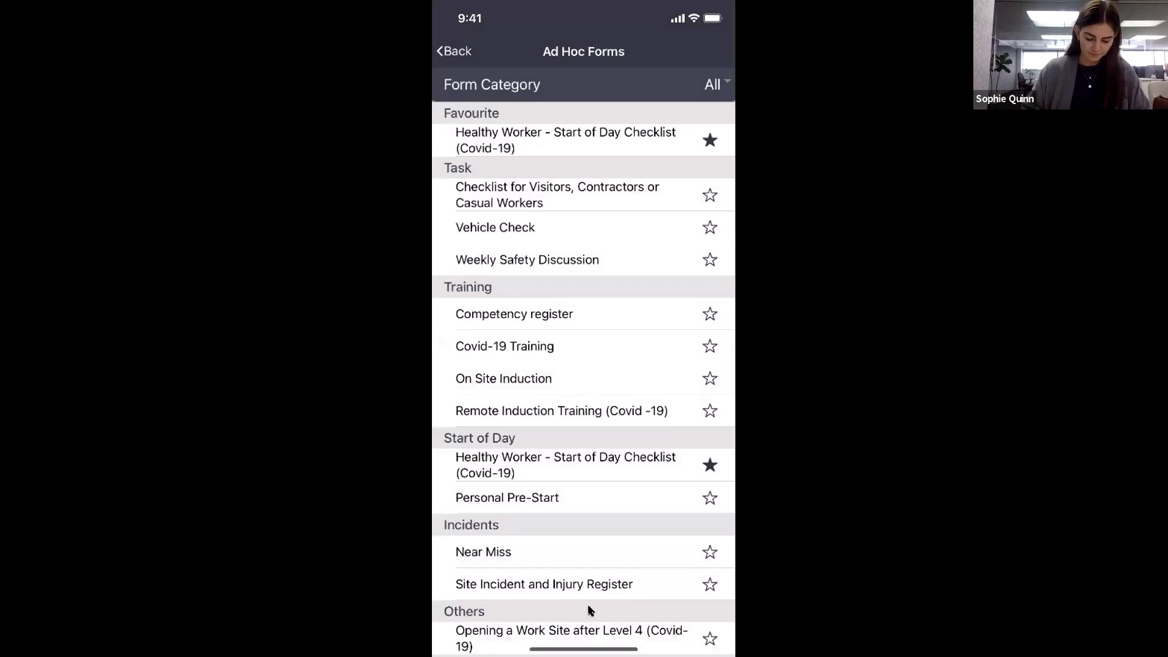
{"action": "left_click", "coordinate": [454, 51]}
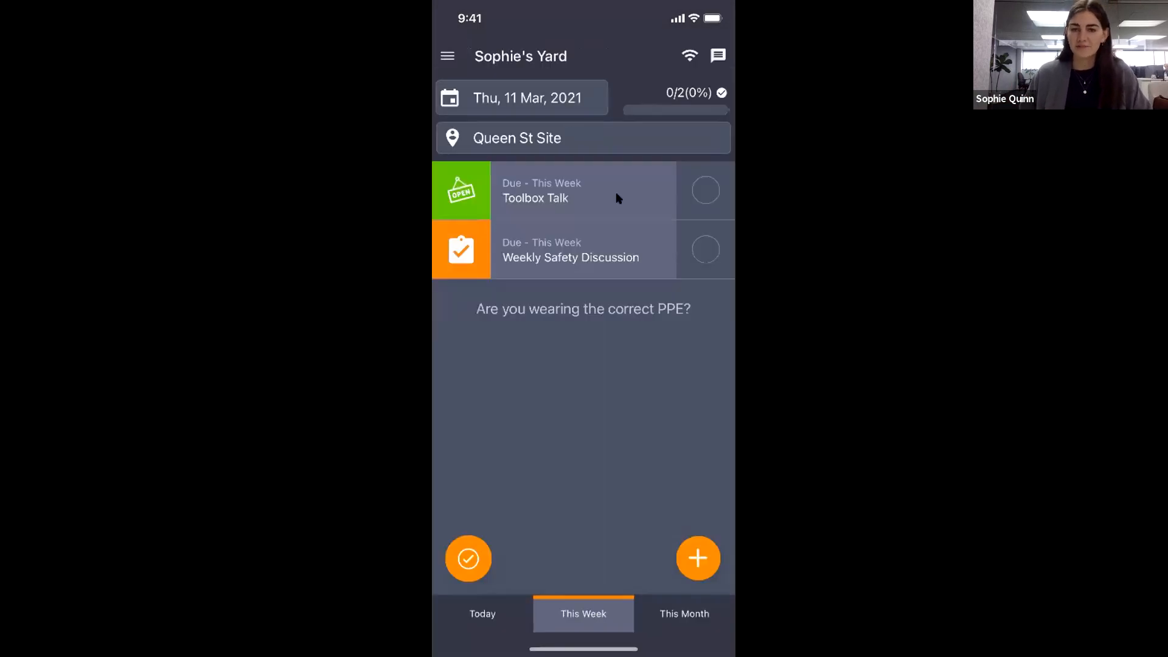
{"action": "left_click", "coordinate": [545, 199]}
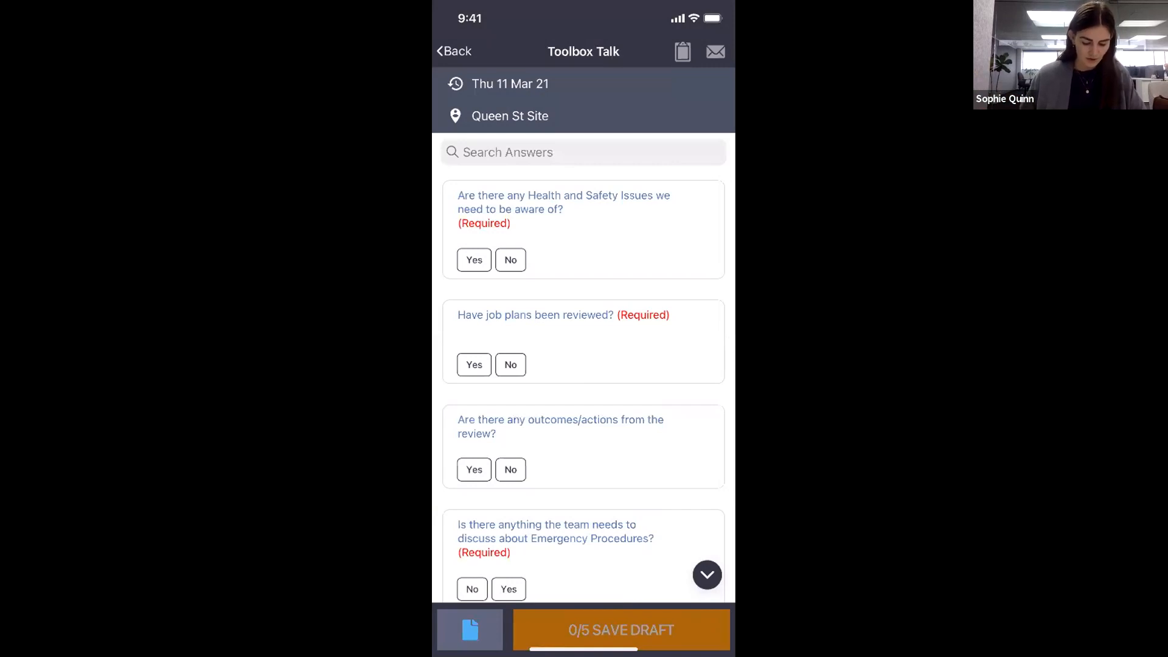
Answer Health and Safety No, job plans Yes, outcomes No, and Emergency Procedures Yes.
{"action": "left_click", "coordinate": [510, 259]}
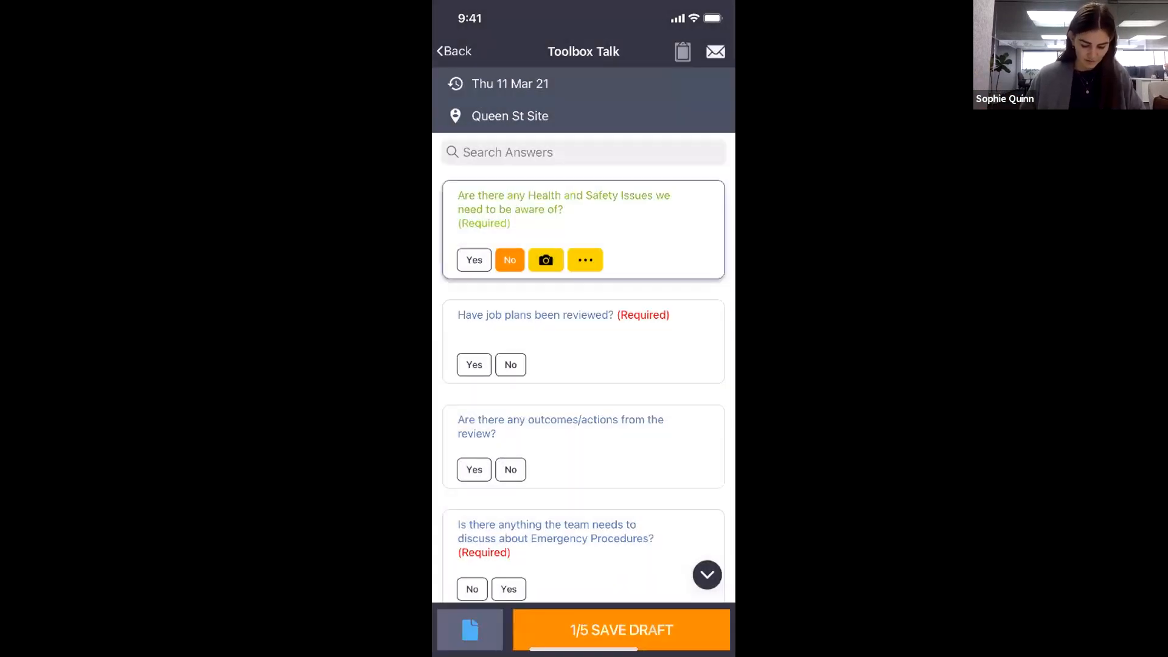
{"action": "left_click", "coordinate": [473, 365]}
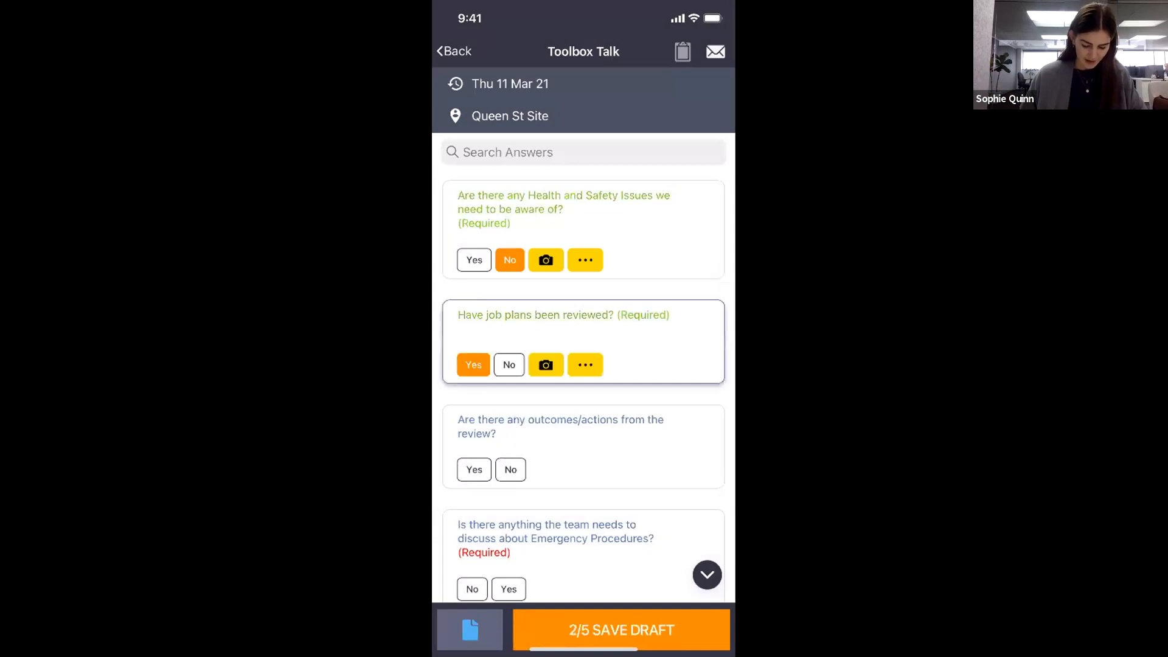
{"action": "scroll", "coordinate": [583, 365], "scroll_direction": "down", "scroll_amount": 2}
{"action": "left_click", "coordinate": [509, 337]}
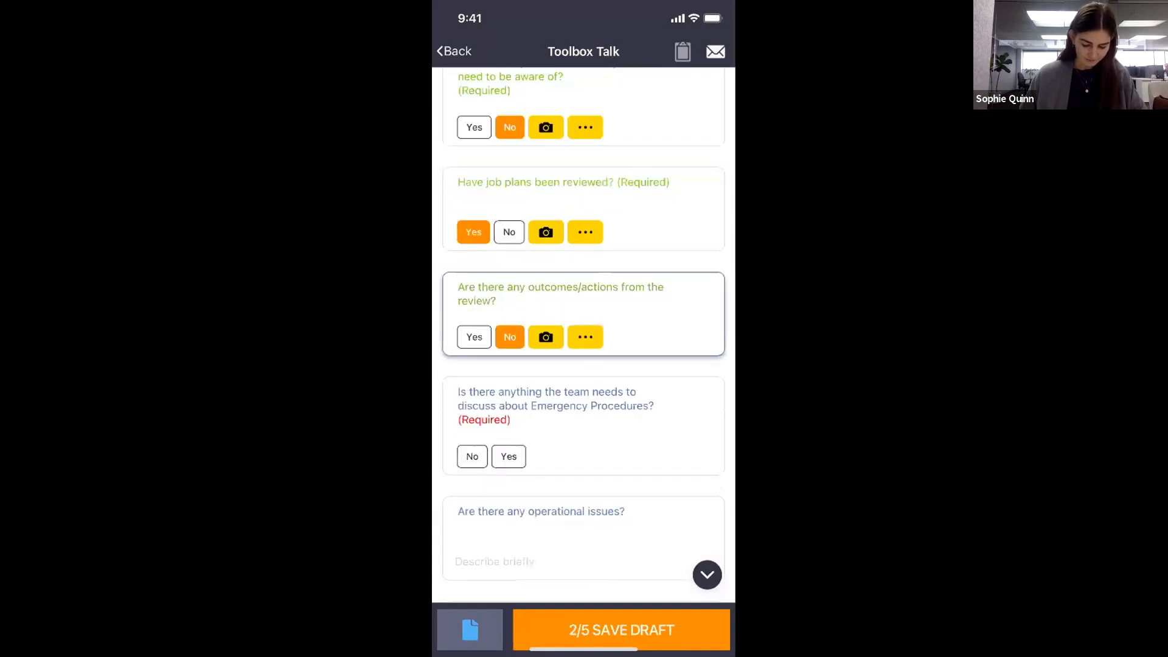
{"action": "scroll", "coordinate": [584, 334], "scroll_direction": "down", "scroll_amount": 2}
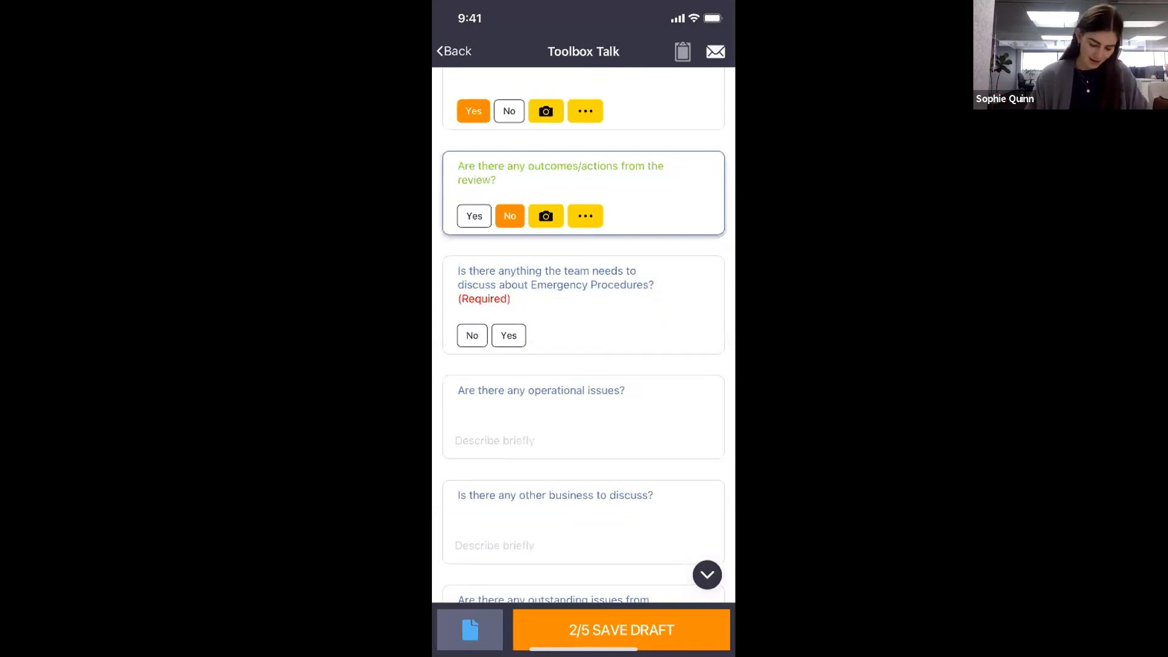
{"action": "left_click", "coordinate": [509, 336]}
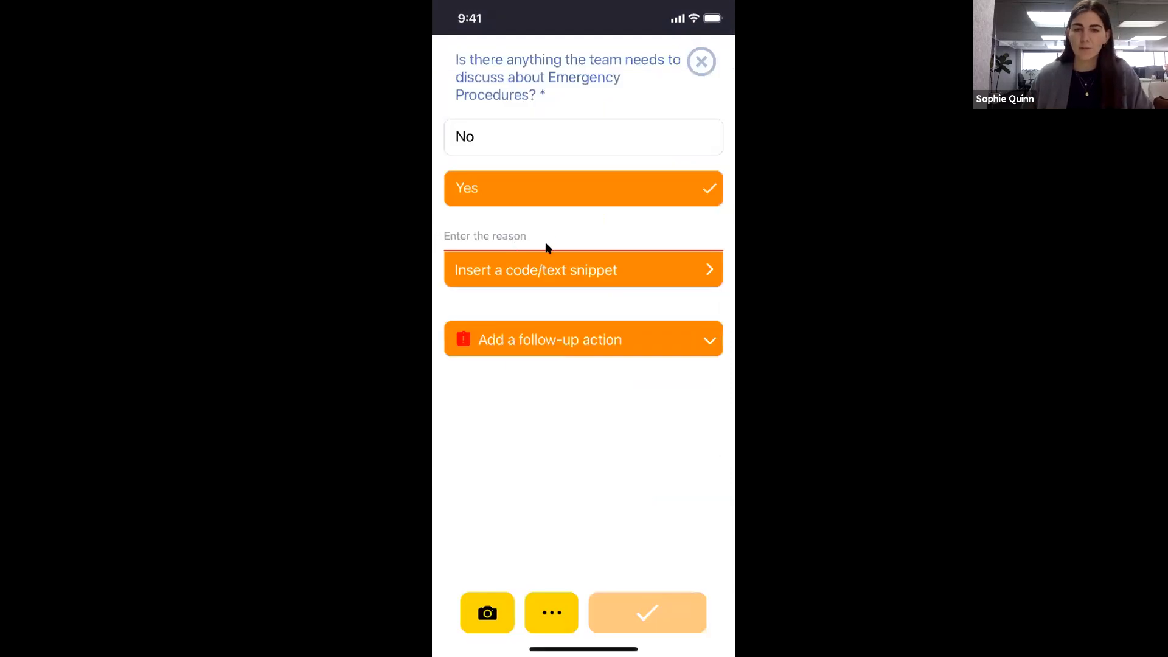
Enter the reason 'evacuation process needs work. please send more info' for Emergency Procedures.
{"action": "left_click", "coordinate": [470, 236]}
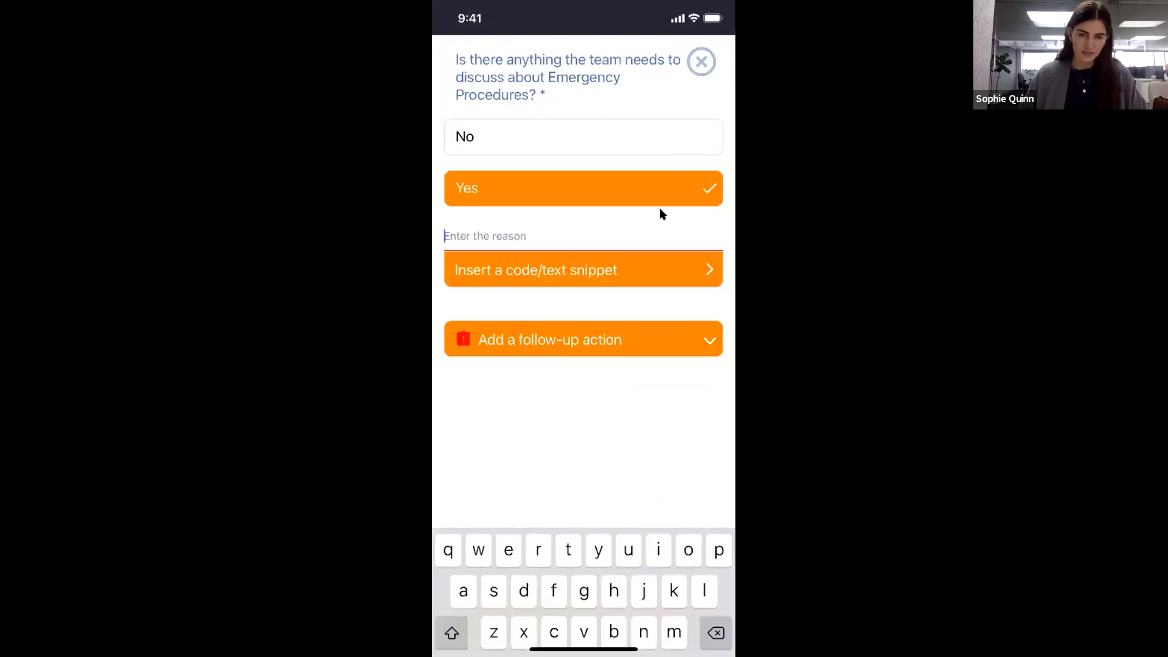
{"action": "type", "text": "e"}
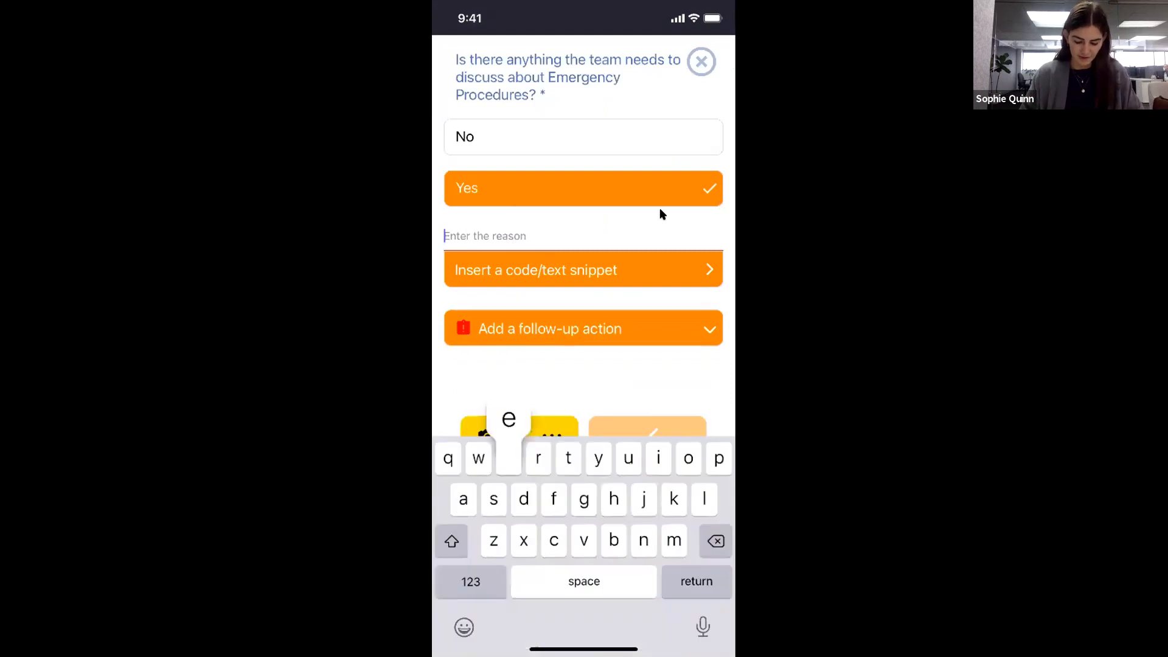
{"action": "type", "text": "vacuation process needs work. ad"}
{"action": "key", "text": "BackSpace"}
{"action": "key", "text": "BackSpace"}
{"action": "type", "text": "please sne"}
{"action": "type", "text": "d"}
{"action": "key", "text": "BackSpace"}
{"action": "key", "text": "BackSpace"}
{"action": "key", "text": "BackSpace"}
{"action": "type", "text": "end more pro"}
{"action": "key", "text": "BackSpace"}
{"action": "key", "text": "BackSpace"}
{"action": "key", "text": "BackSpace"}
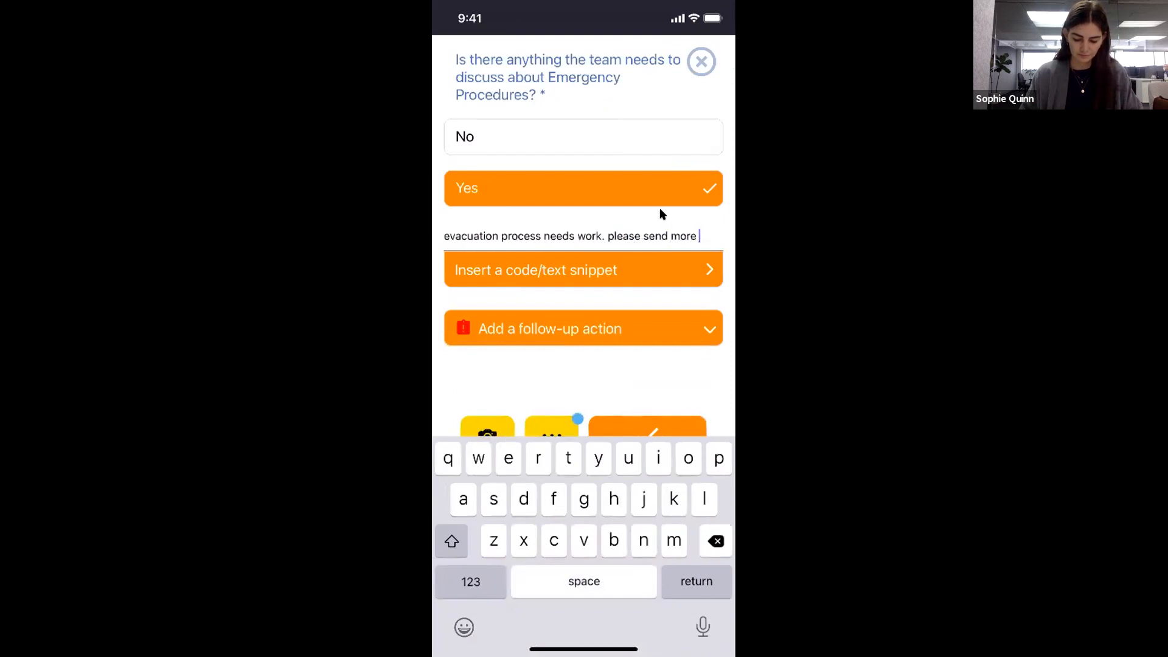
{"action": "type", "text": "info"}
{"action": "key", "text": "Return"}
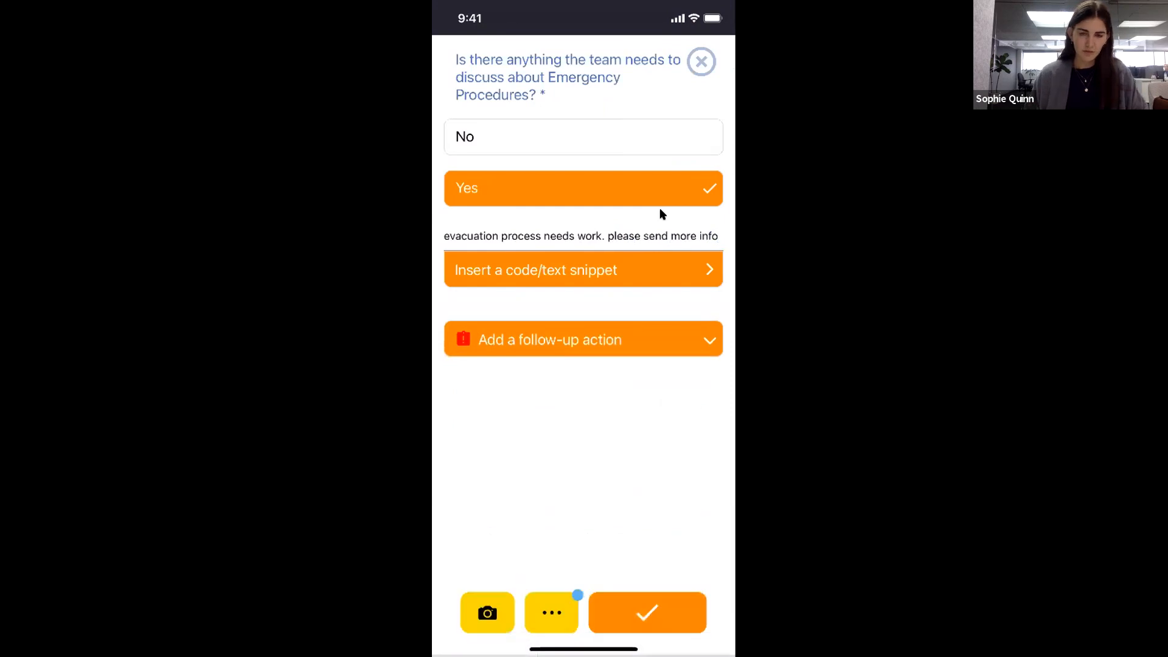
Add follow-up action 'Send more info to the team around evacuation process', assign it, and confirm.
{"action": "left_click", "coordinate": [615, 341]}
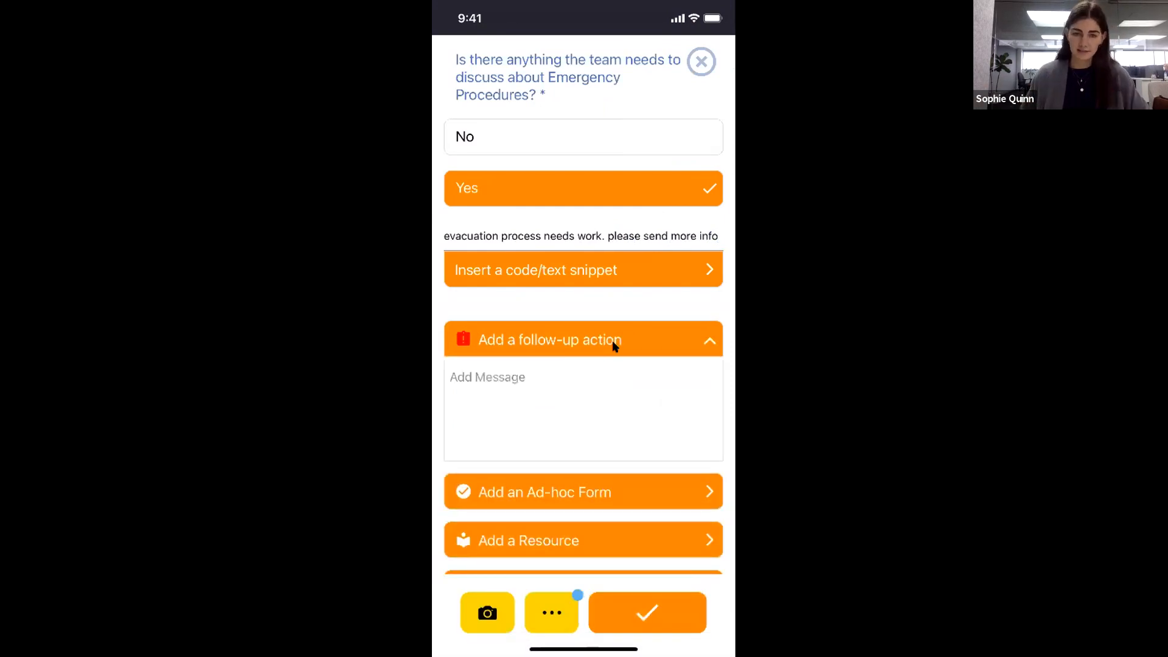
{"action": "left_click_drag", "start_coordinate": [628, 425], "coordinate": [517, 328]}
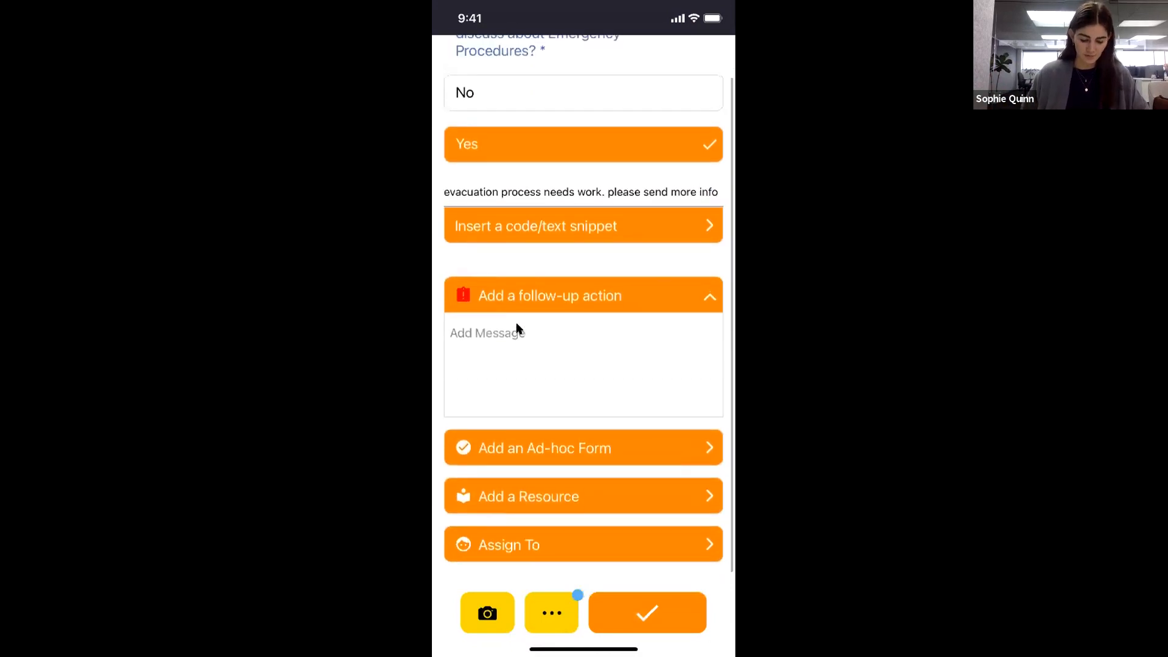
{"action": "left_click", "coordinate": [517, 329]}
{"action": "type", "text": "Send more info to the team around evacuation process"}
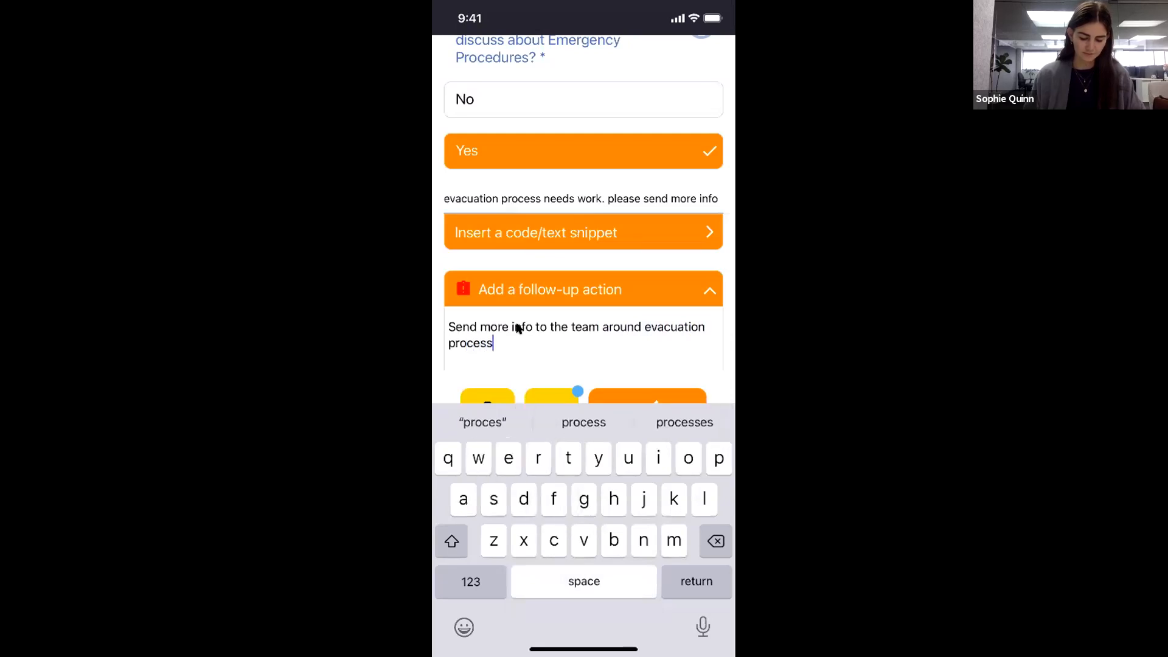
{"action": "scroll", "coordinate": [628, 268], "scroll_direction": "down", "scroll_amount": 5}
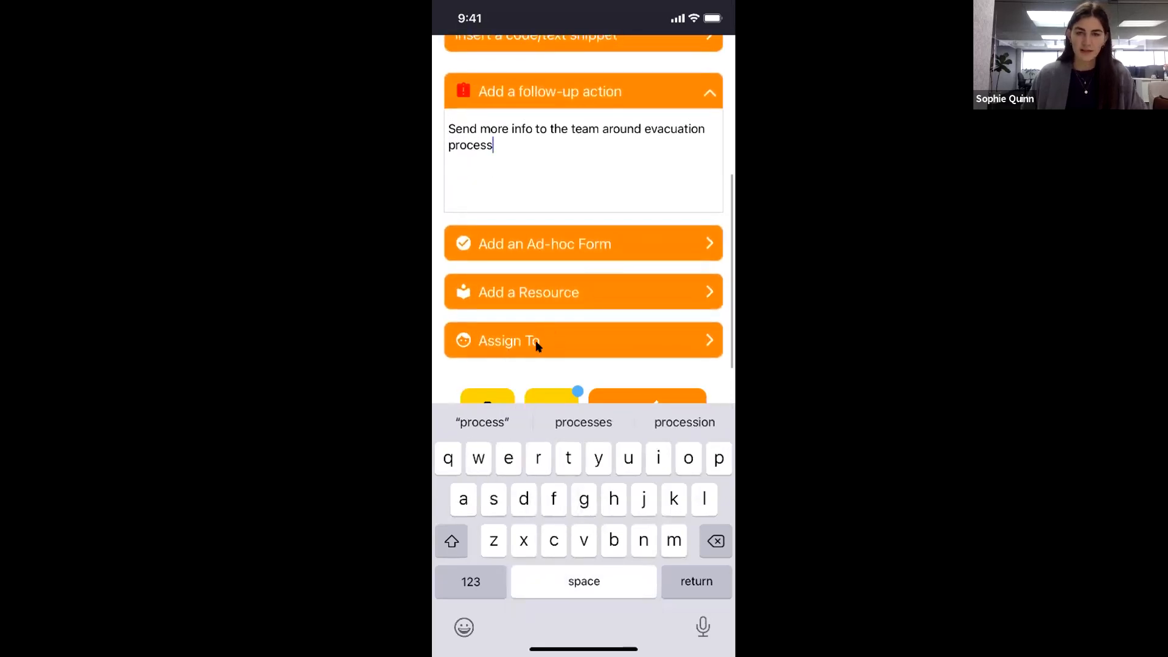
{"action": "left_click", "coordinate": [530, 345]}
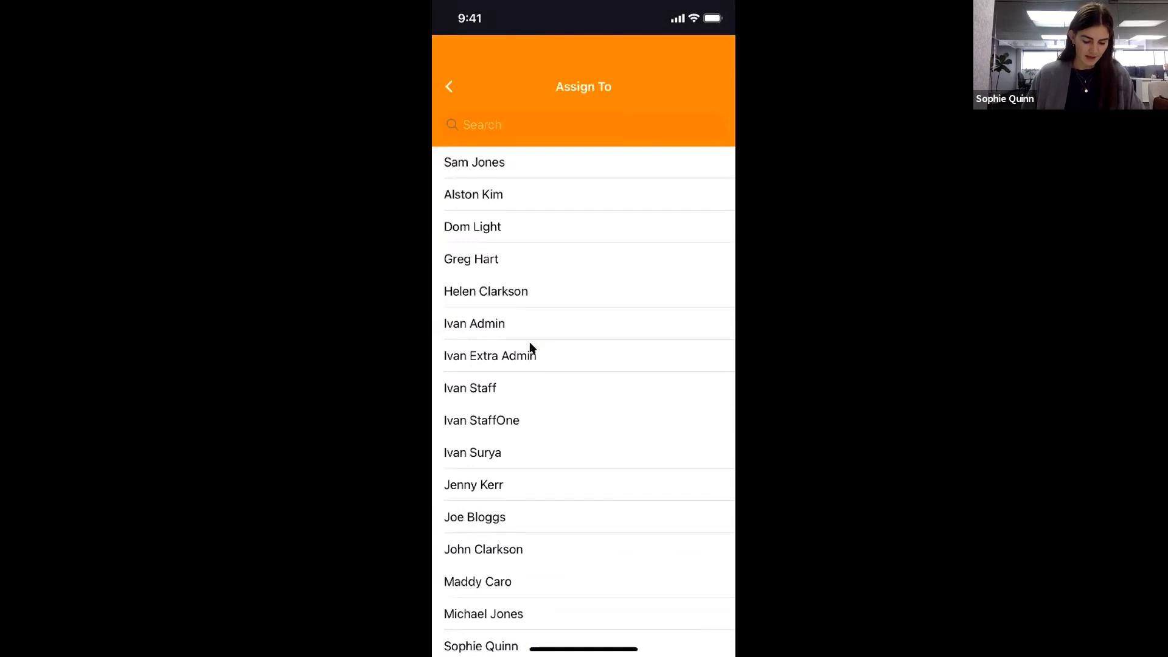
{"action": "left_click", "coordinate": [529, 343]}
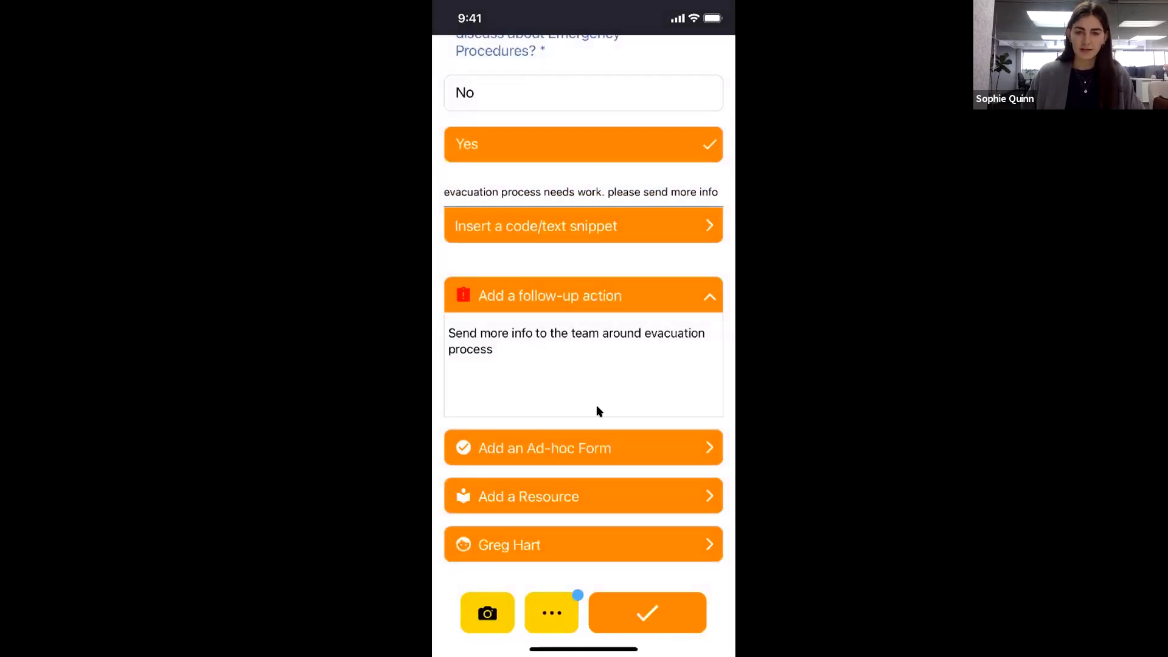
{"action": "left_click", "coordinate": [682, 614]}
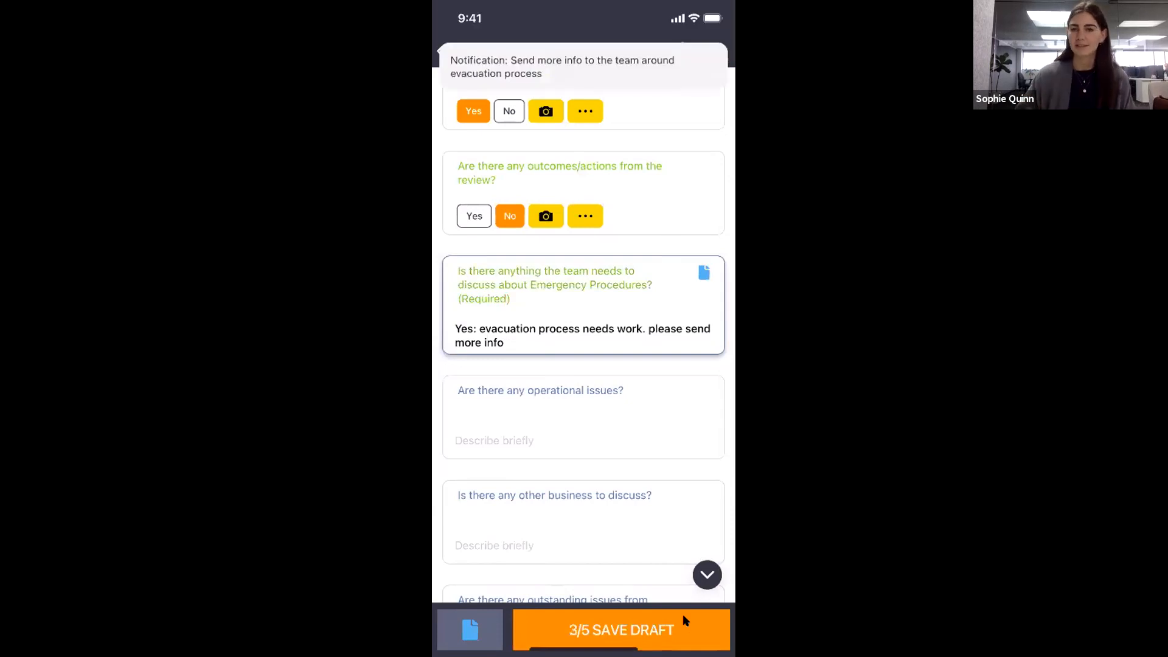
Select the signer's name and draw and save the attendee signature for the first sign-off.
{"action": "scroll", "coordinate": [584, 333], "scroll_direction": "down", "scroll_amount": 5}
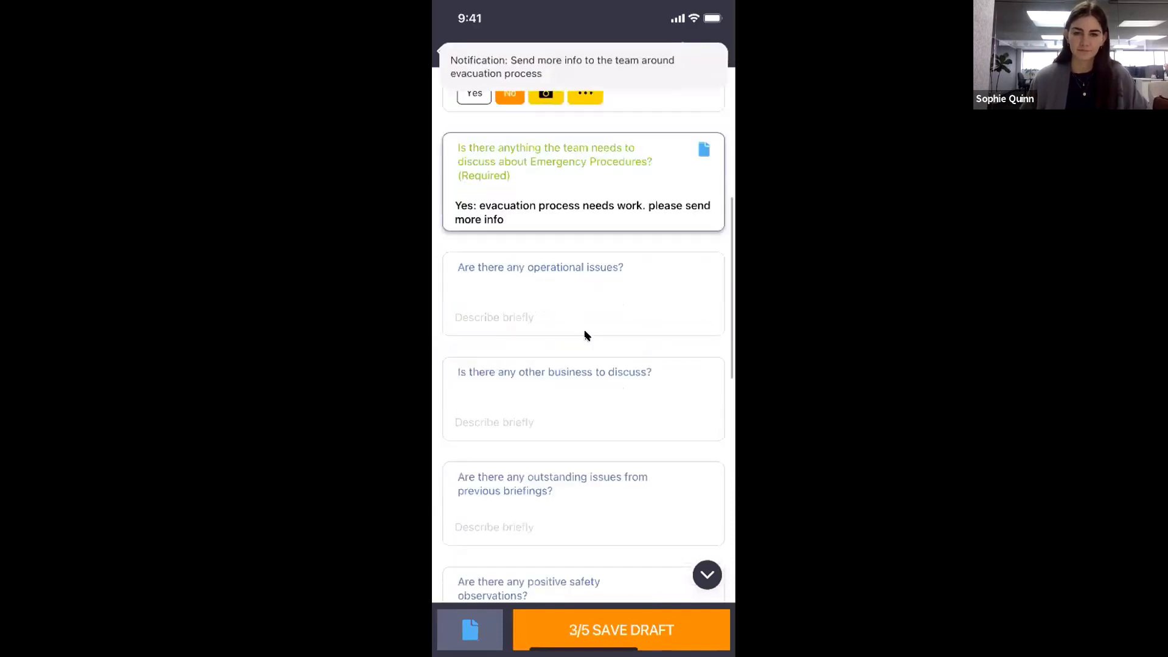
{"action": "scroll", "coordinate": [537, 250], "scroll_direction": "down", "scroll_amount": 5}
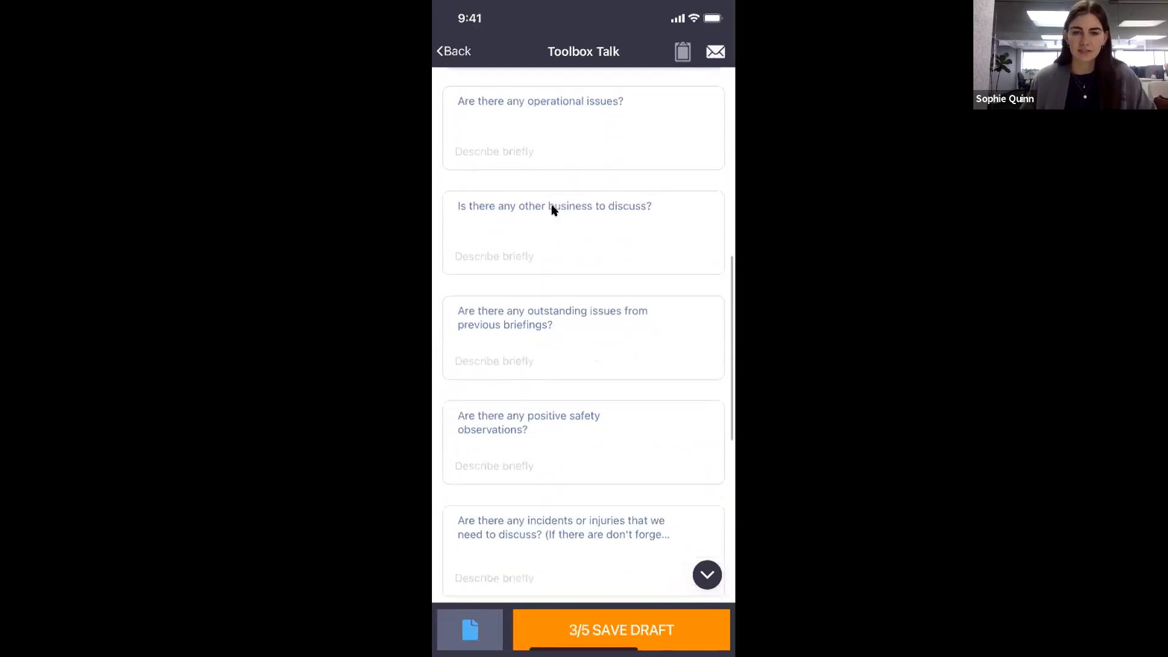
{"action": "scroll", "coordinate": [592, 436], "scroll_direction": "down", "scroll_amount": 5}
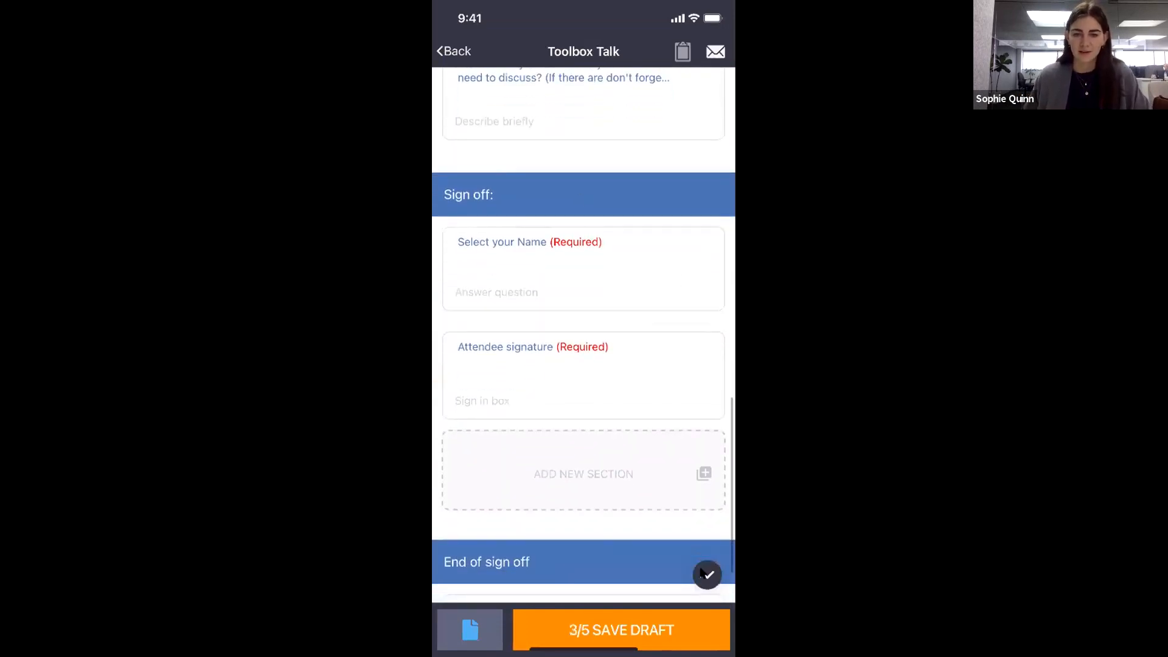
{"action": "left_click", "coordinate": [578, 288]}
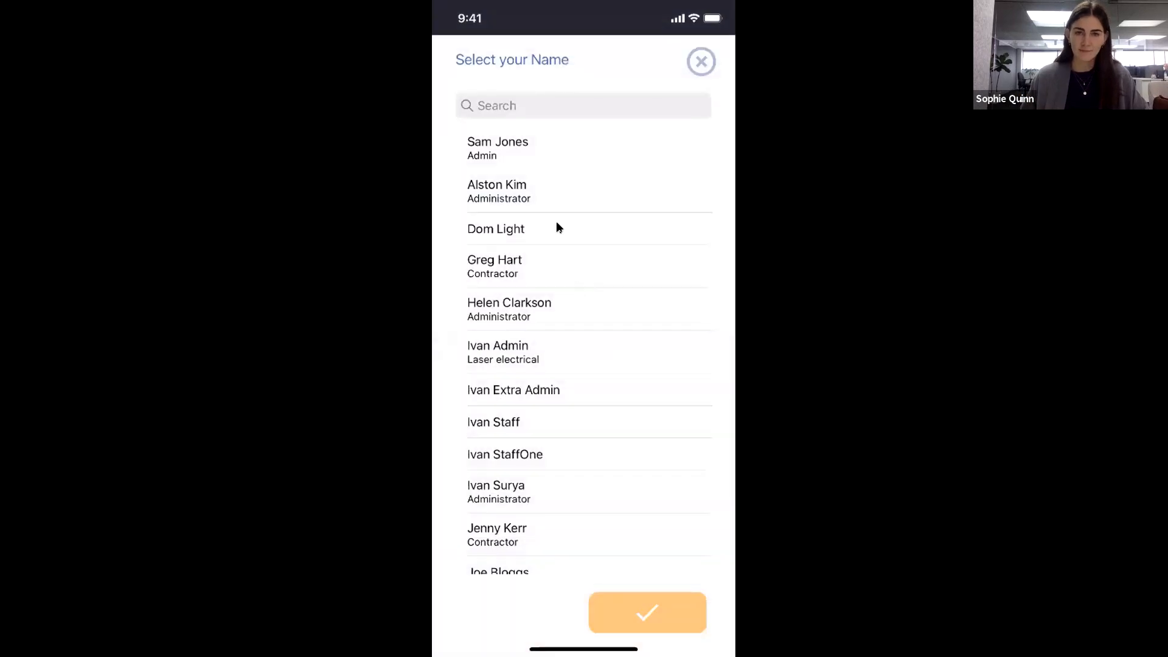
{"action": "left_click", "coordinate": [532, 143]}
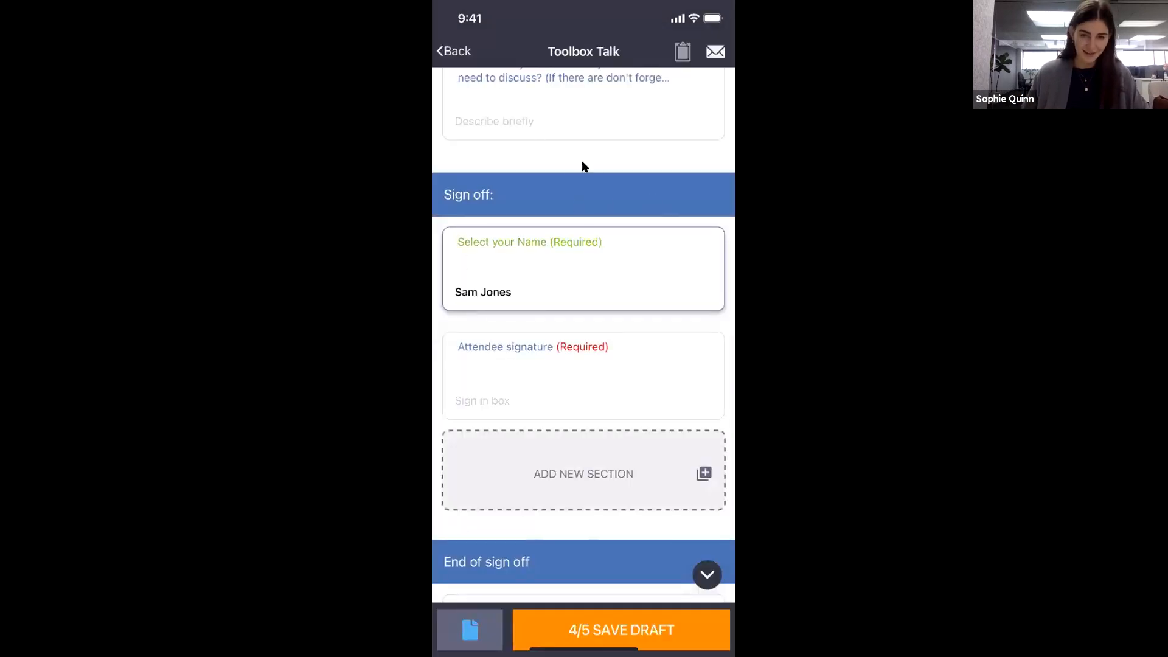
{"action": "left_click", "coordinate": [583, 375]}
{"action": "mouse_move", "coordinate": [573, 309]}
{"action": "left_mouse_down"}
{"action": "mouse_move", "coordinate": [515, 342]}
{"action": "mouse_move", "coordinate": [673, 345]}
{"action": "left_mouse_up"}
{"action": "left_click", "coordinate": [681, 416]}
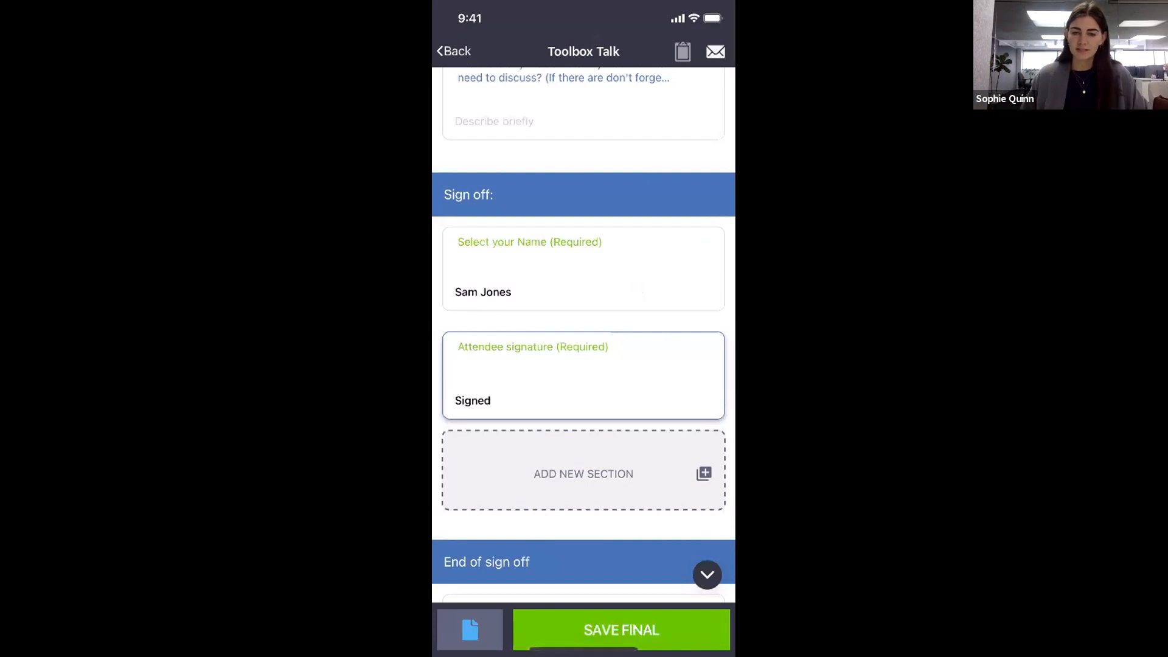
Add a second sign-off with another attendee's name and signature, and confirm everyone present signed.
{"action": "left_click", "coordinate": [614, 485]}
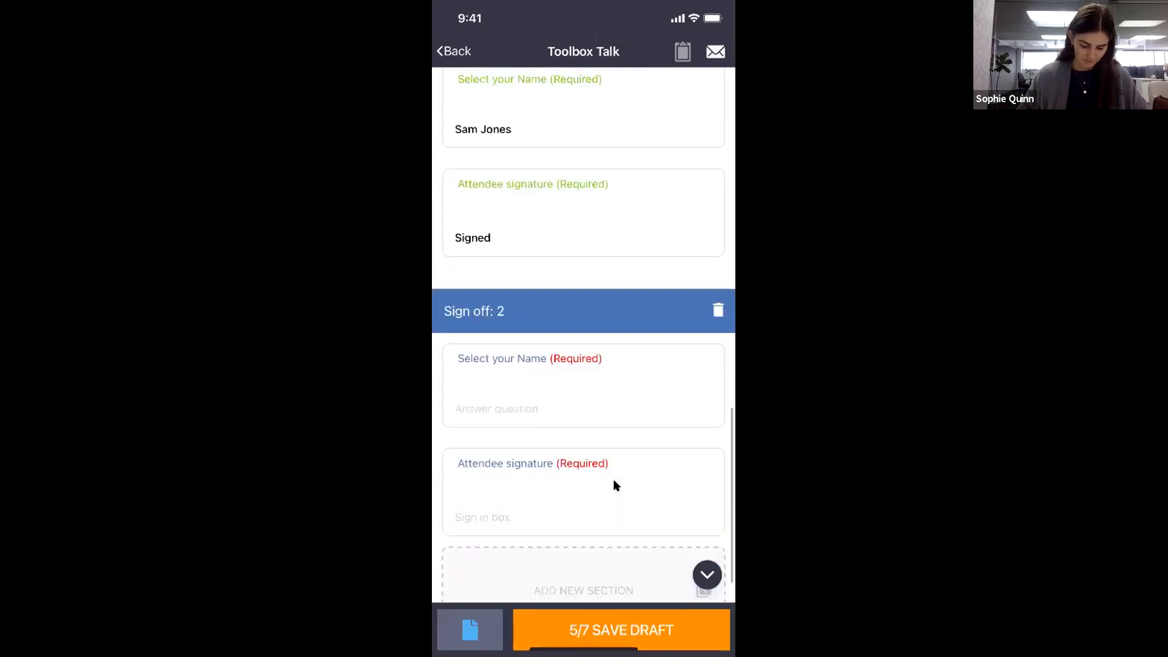
{"action": "scroll", "coordinate": [614, 484], "scroll_direction": "down", "scroll_amount": 3}
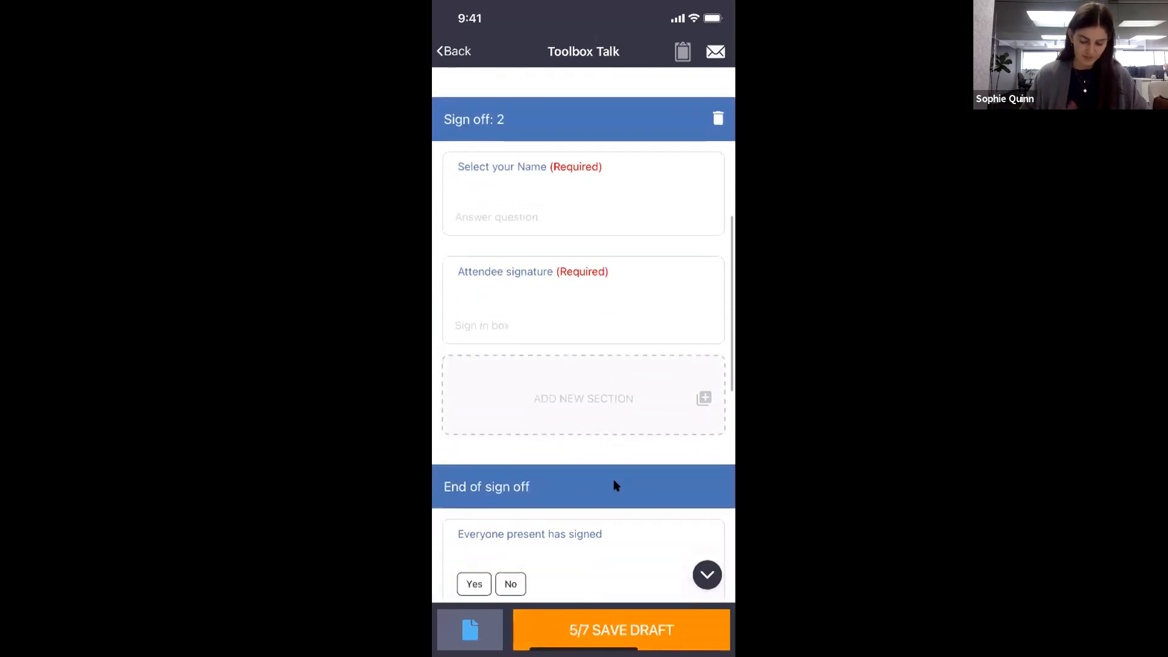
{"action": "left_click", "coordinate": [618, 185]}
{"action": "mouse_move", "coordinate": [617, 182]}
{"action": "left_mouse_down"}
{"action": "mouse_move", "coordinate": [570, 312]}
{"action": "mouse_move", "coordinate": [513, 389]}
{"action": "left_mouse_up"}
{"action": "left_click", "coordinate": [596, 307]}
{"action": "left_click", "coordinate": [681, 416]}
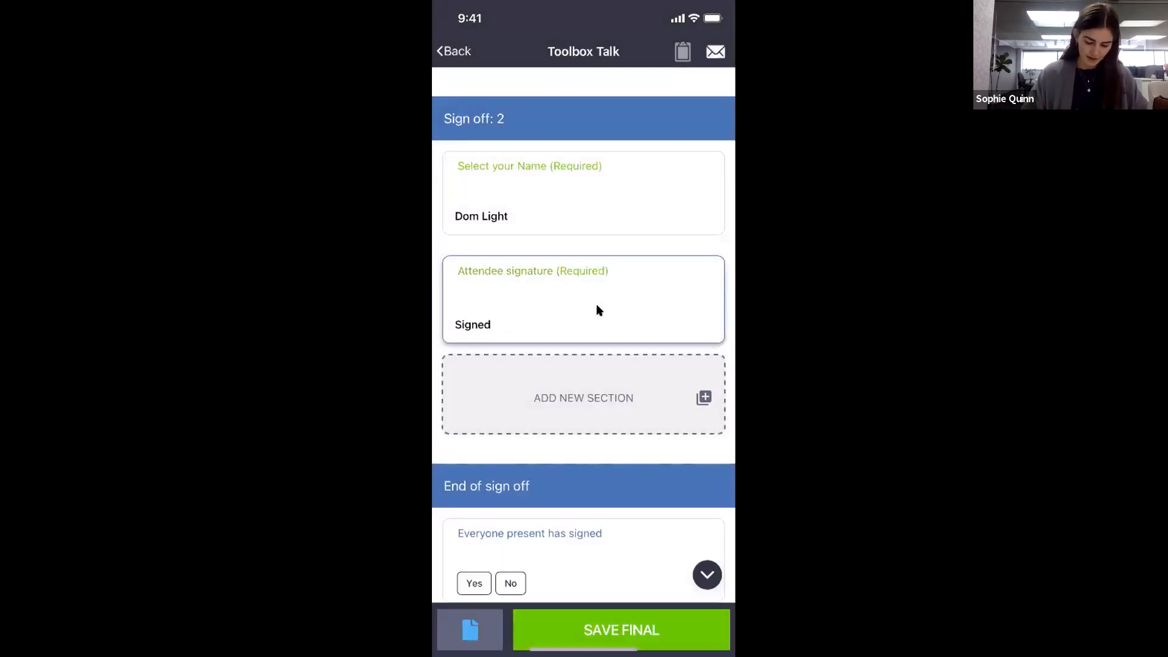
{"action": "scroll", "coordinate": [597, 310], "scroll_direction": "down", "scroll_amount": 3}
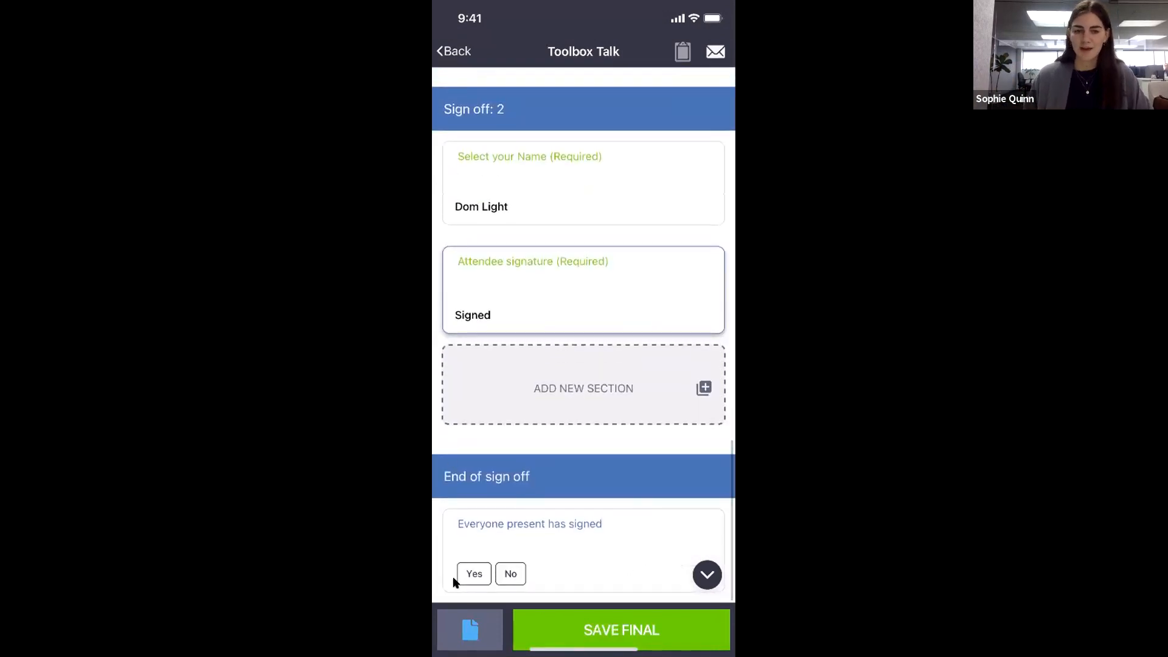
{"action": "left_click", "coordinate": [474, 574]}
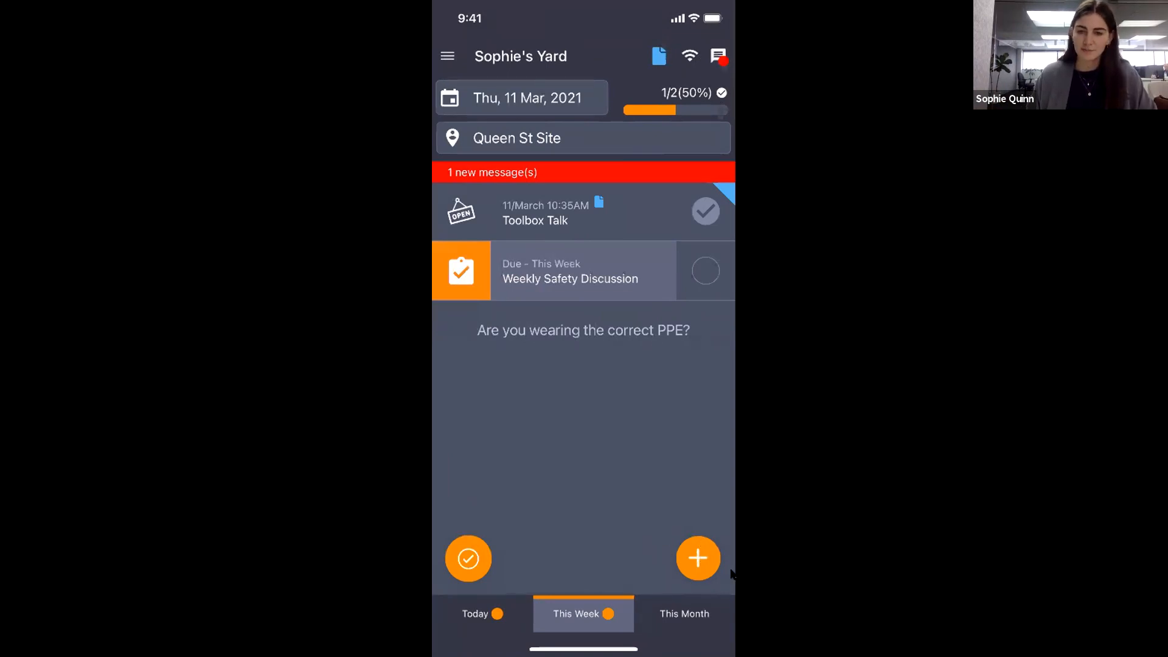
Open the Ad Hoc Forms list from the home screen's orange + button.
{"action": "left_click", "coordinate": [694, 552]}
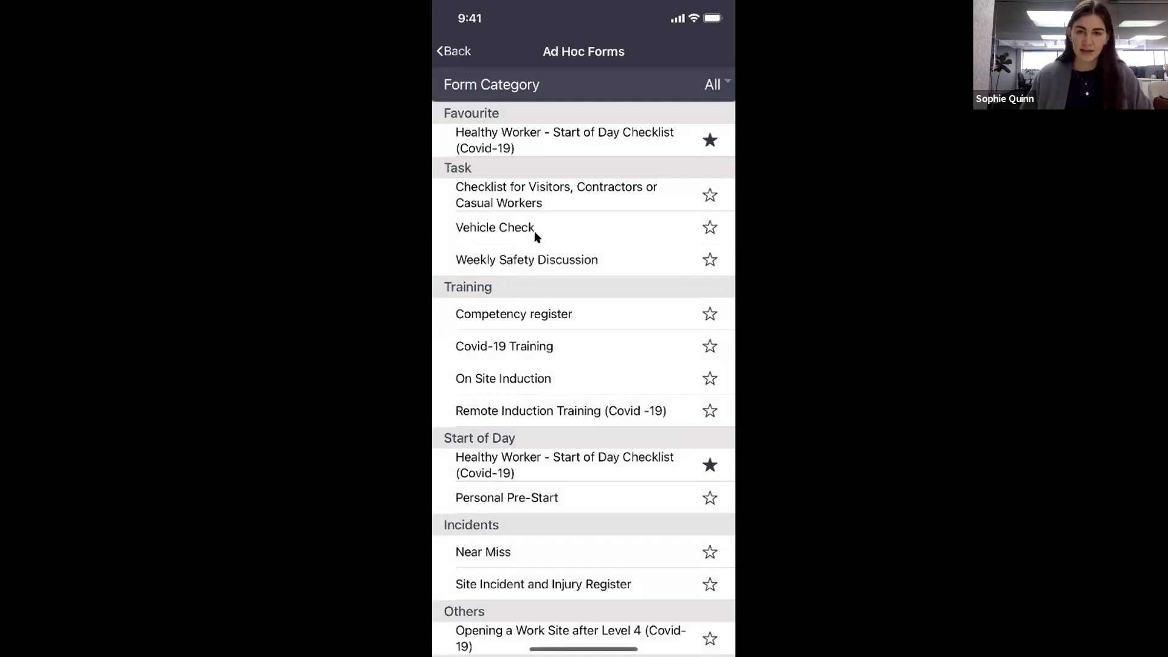
Favourite Vehicle Check, open it, and fill in the vehicle condition checklist.
{"action": "left_click", "coordinate": [709, 227]}
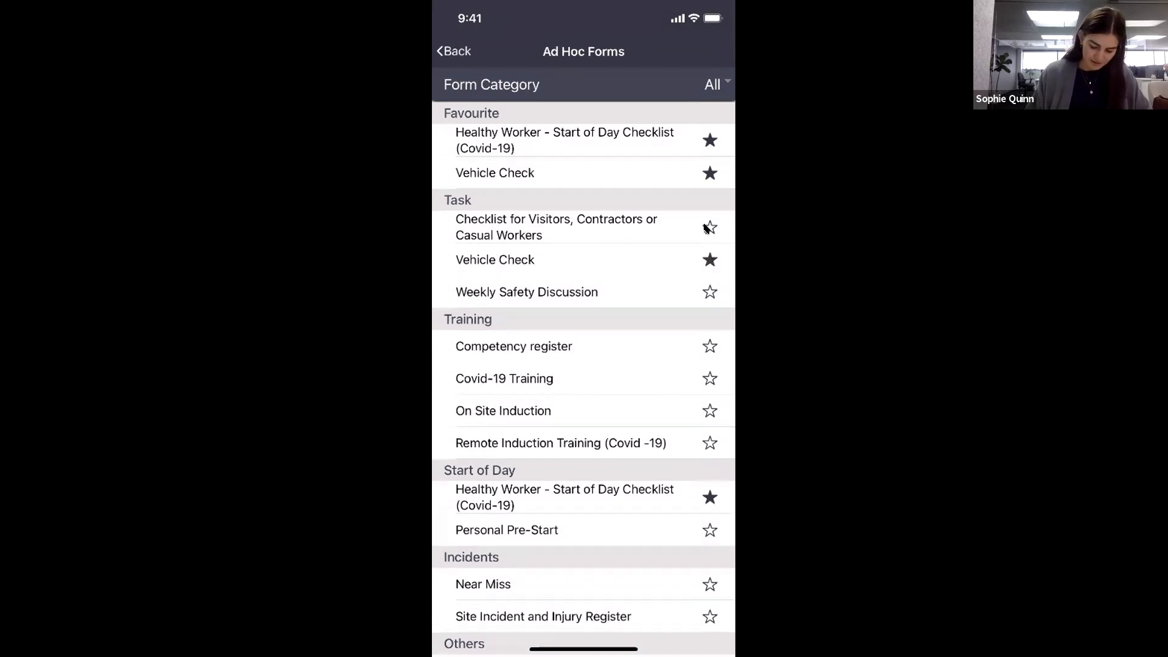
{"action": "left_click", "coordinate": [531, 175]}
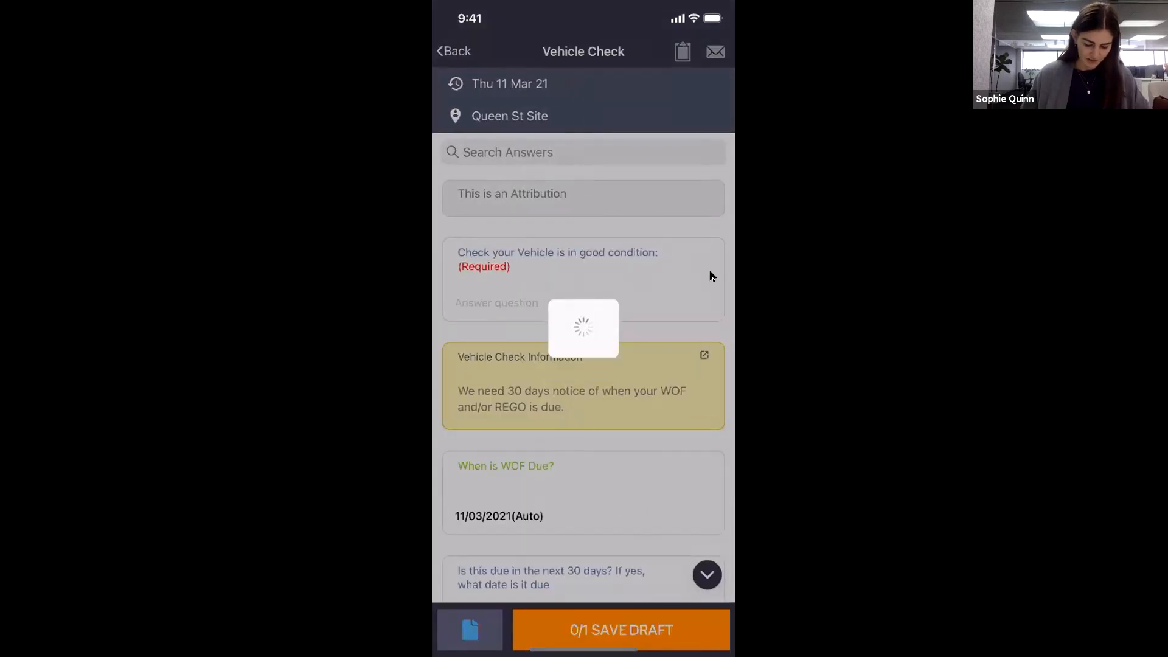
{"action": "mouse_move", "coordinate": [501, 197]}
{"action": "left_mouse_down"}
{"action": "mouse_move", "coordinate": [500, 134]}
{"action": "mouse_move", "coordinate": [501, 200]}
{"action": "left_mouse_up"}
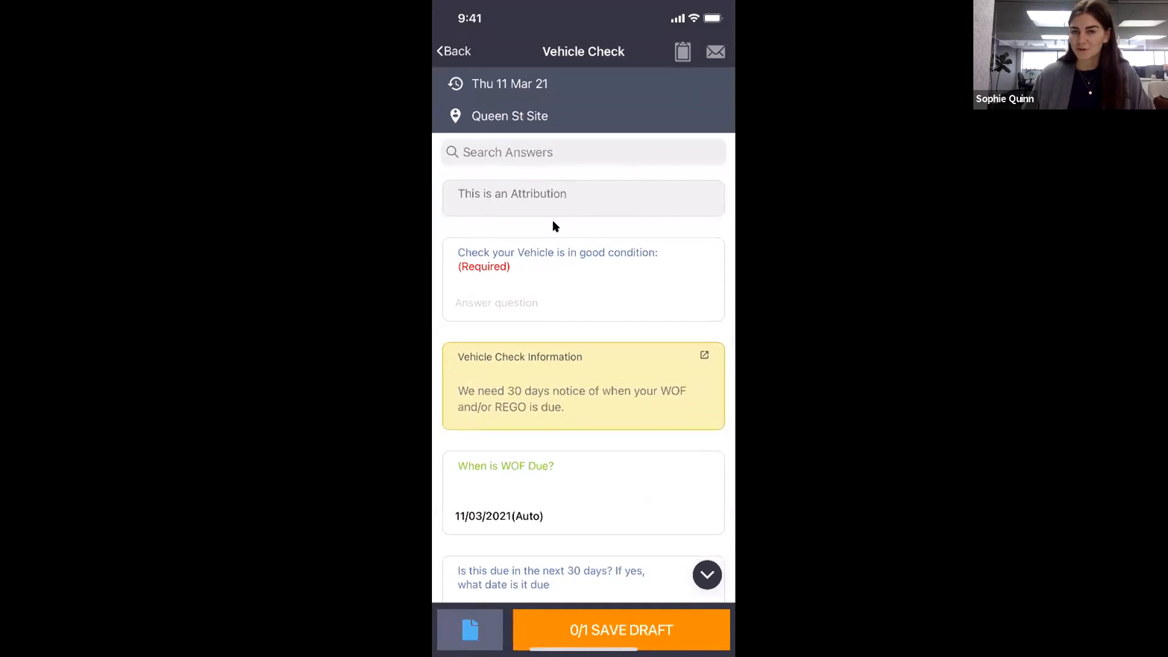
{"action": "left_click", "coordinate": [561, 274]}
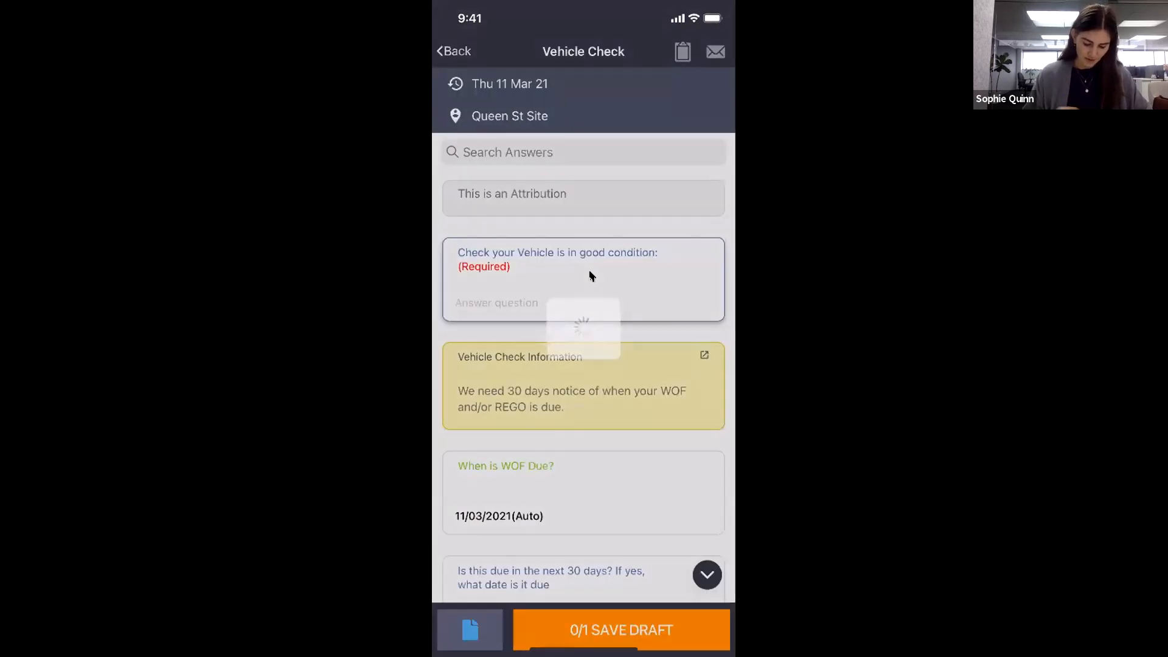
{"action": "scroll", "coordinate": [618, 268], "scroll_direction": "down", "scroll_amount": 2}
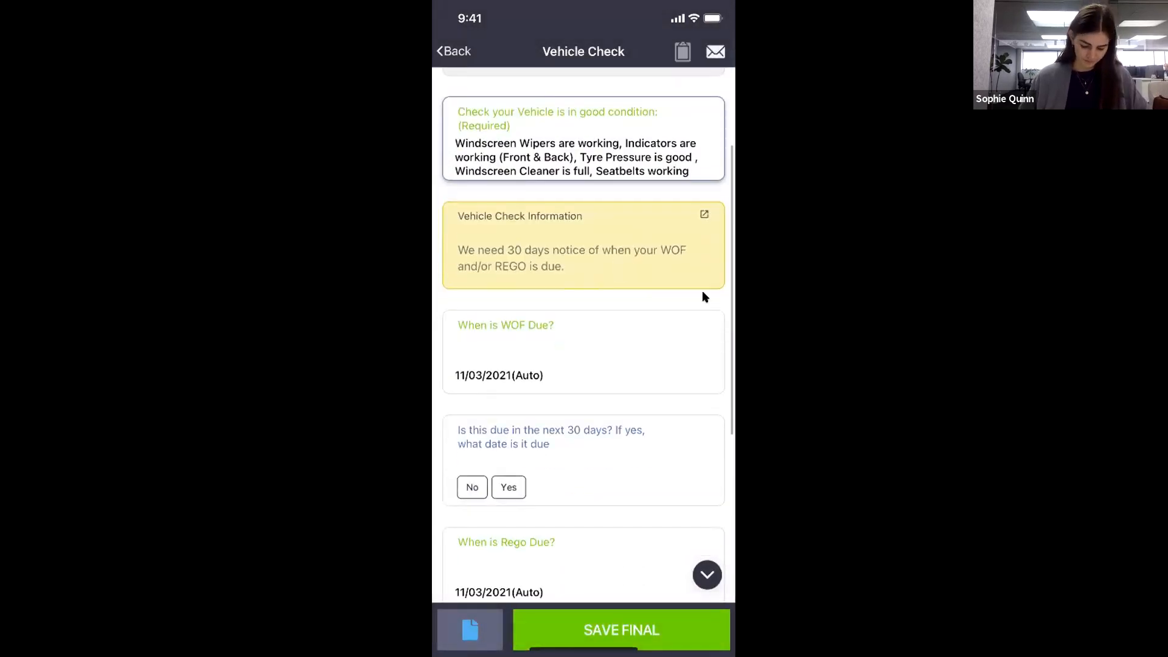
{"action": "left_click", "coordinate": [644, 235]}
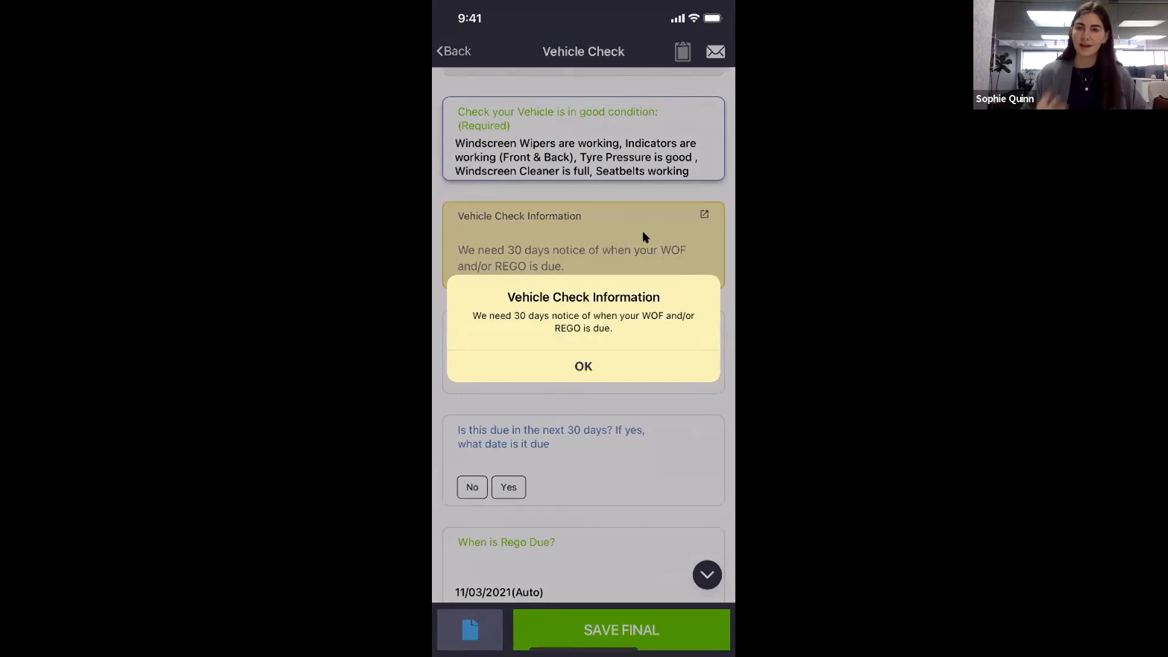
{"action": "left_click", "coordinate": [583, 366]}
{"action": "scroll", "coordinate": [584, 340], "scroll_direction": "down", "scroll_amount": 1}
Set the WOF due date to 01/05/2021 and answer No to WOF due within 30 days.
{"action": "left_click", "coordinate": [583, 310]}
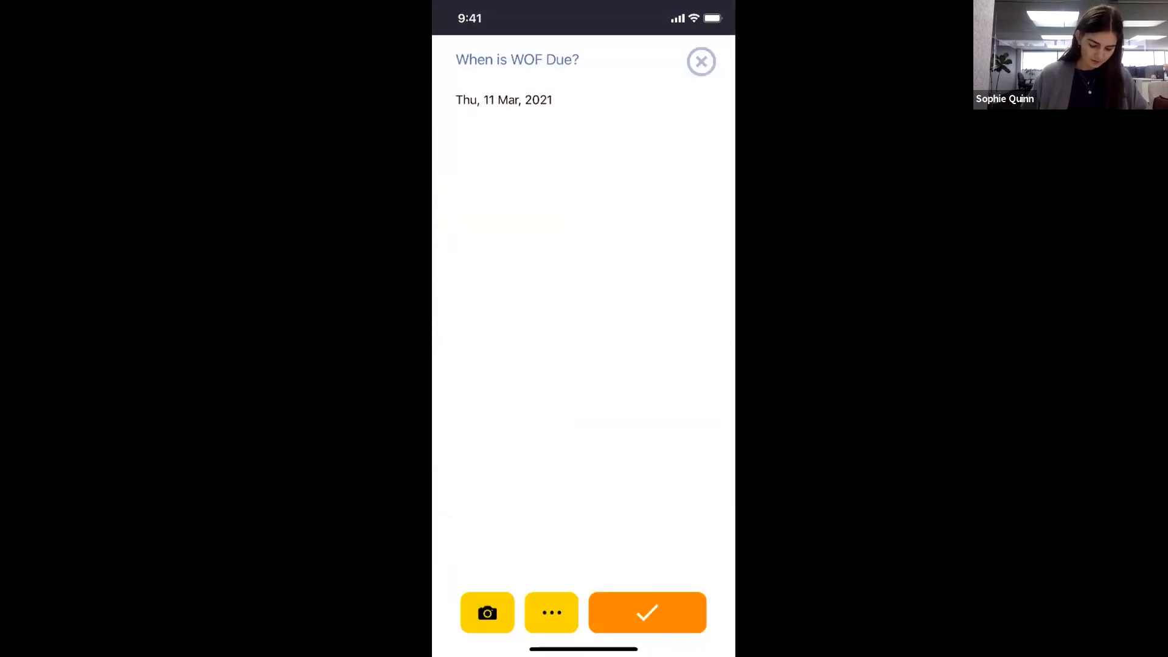
{"action": "left_click", "coordinate": [504, 100]}
{"action": "left_click", "coordinate": [716, 102]}
{"action": "left_click", "coordinate": [716, 102]}
{"action": "left_click", "coordinate": [666, 175]}
{"action": "left_click", "coordinate": [646, 612]}
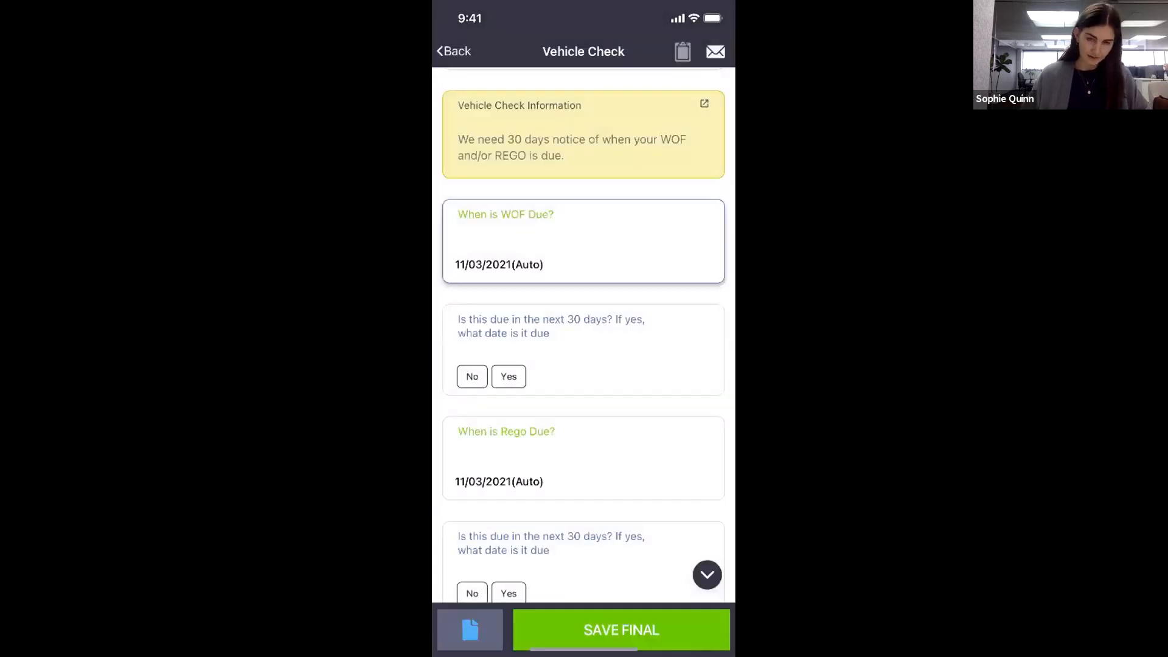
{"action": "scroll", "coordinate": [579, 345], "scroll_direction": "down", "scroll_amount": 2}
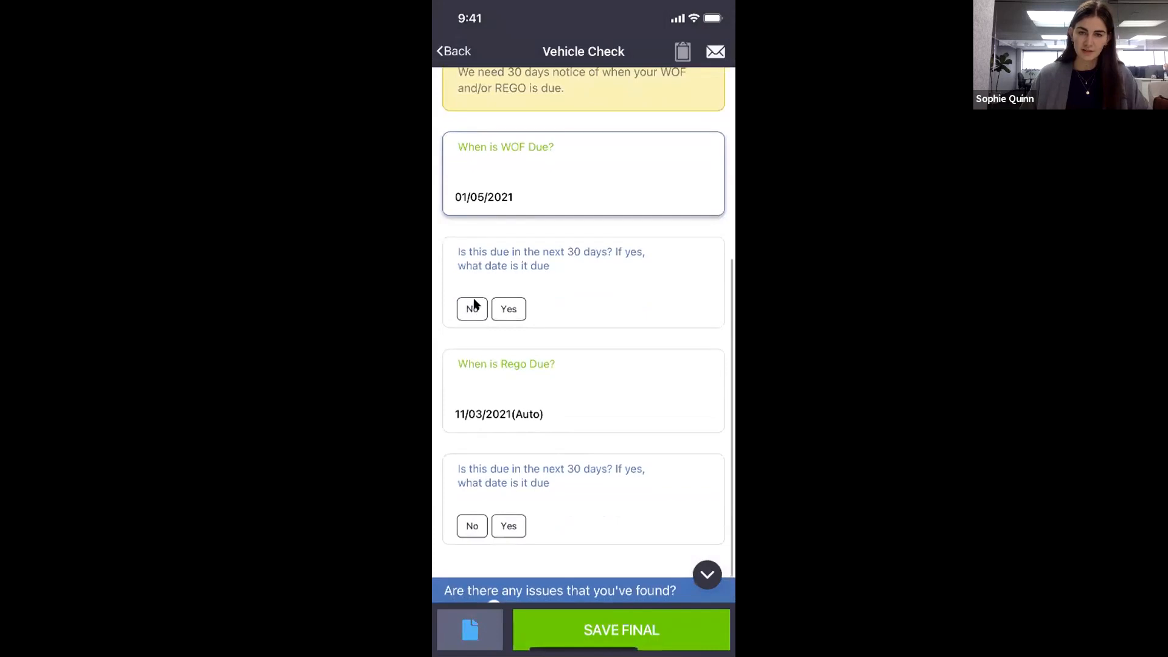
{"action": "left_click", "coordinate": [471, 309]}
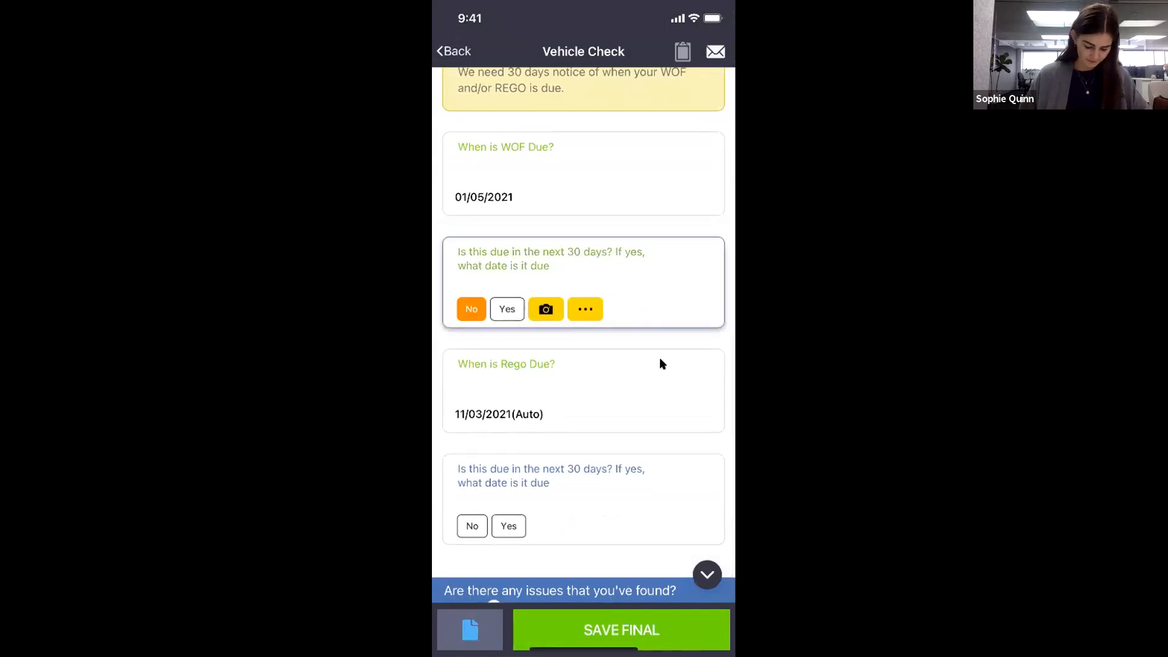
Set the Rego due date to 31/03/2021, flag it due within 30 days, entering 31.03.2021.
{"action": "scroll", "coordinate": [660, 357], "scroll_direction": "down", "scroll_amount": 2}
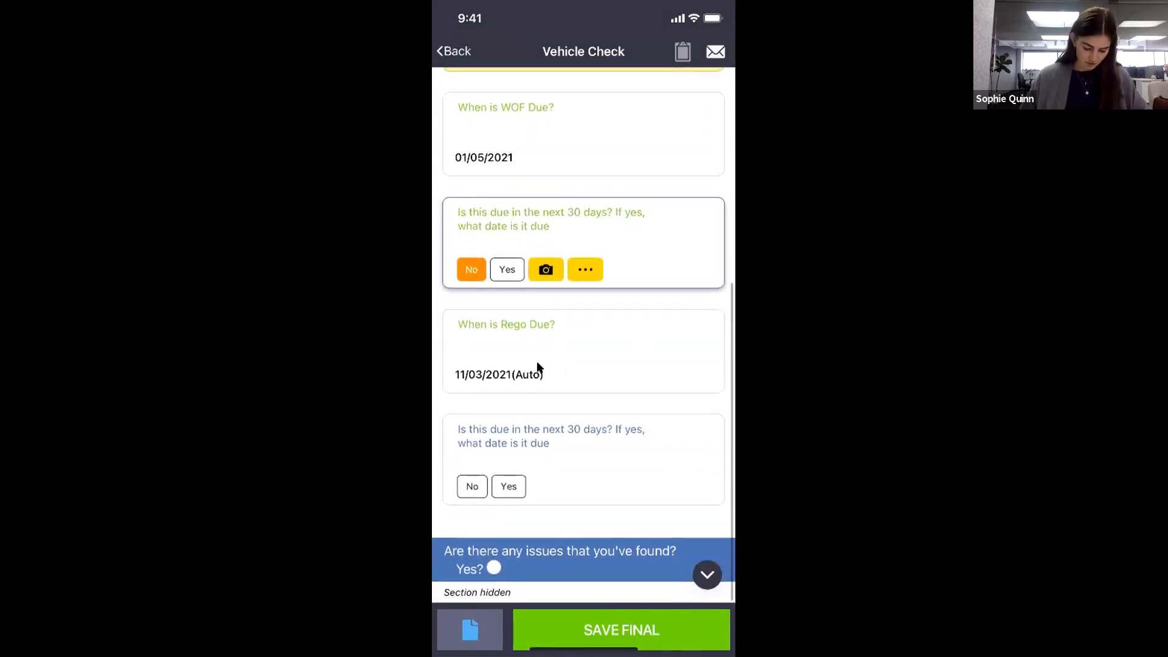
{"action": "left_click", "coordinate": [537, 363]}
{"action": "left_click", "coordinate": [542, 294]}
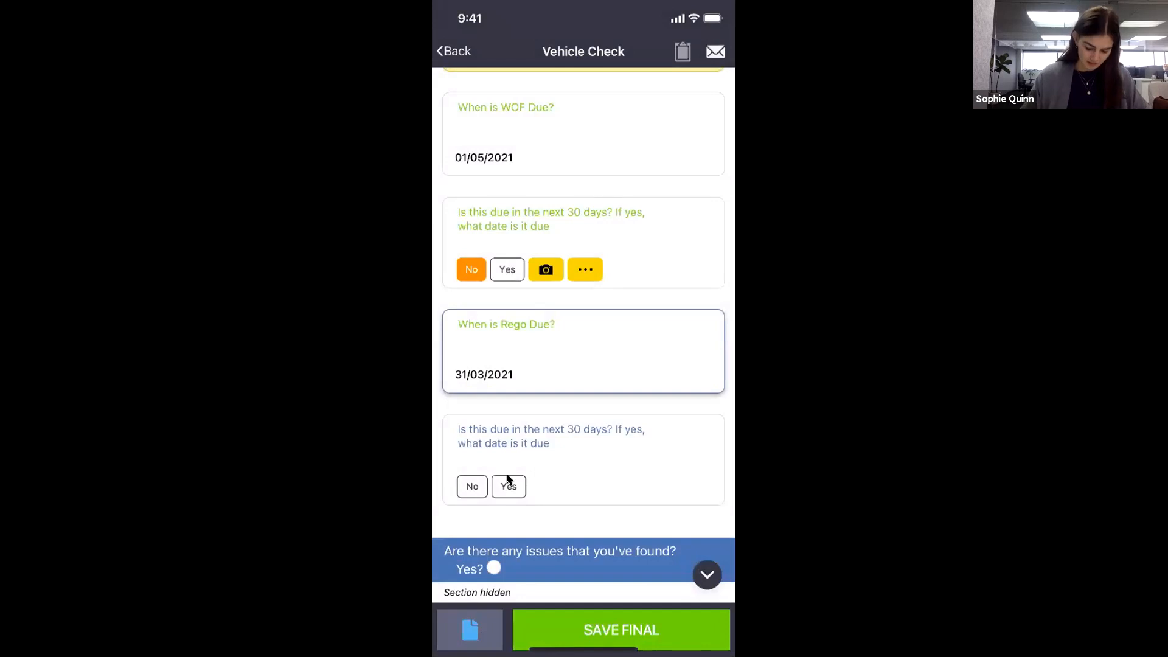
{"action": "left_click", "coordinate": [508, 485]}
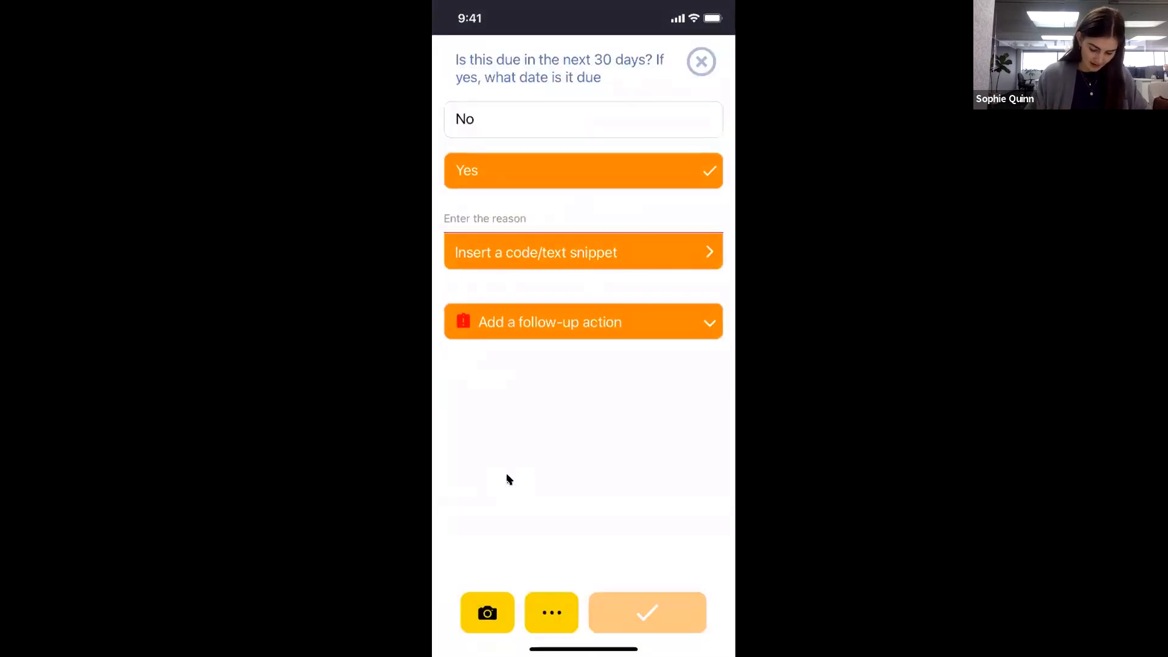
{"action": "type", "text": "31"}
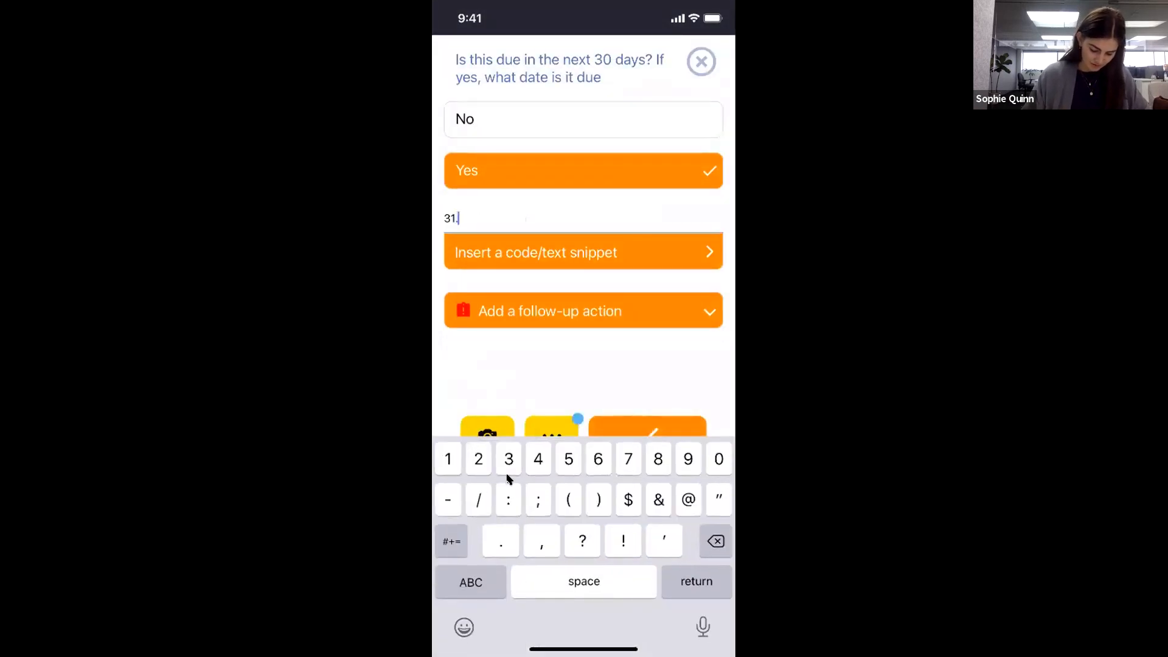
{"action": "type", "text": ".03.2021"}
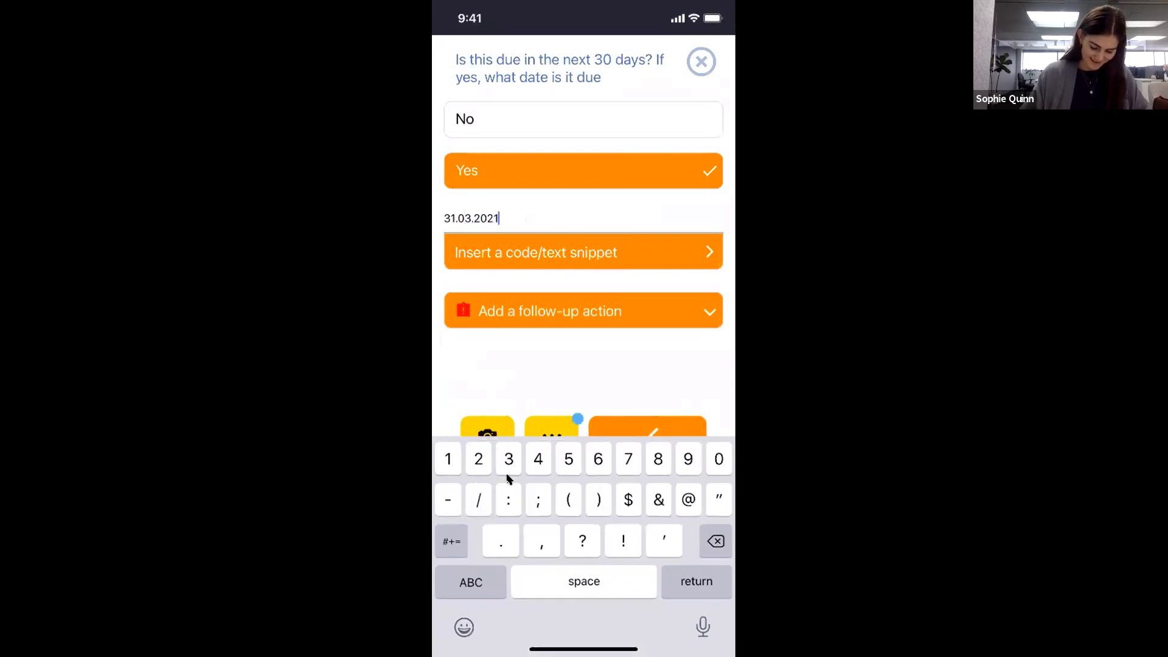
{"action": "key", "text": "Return"}
{"action": "scroll", "coordinate": [594, 419], "scroll_direction": "down", "scroll_amount": 3}
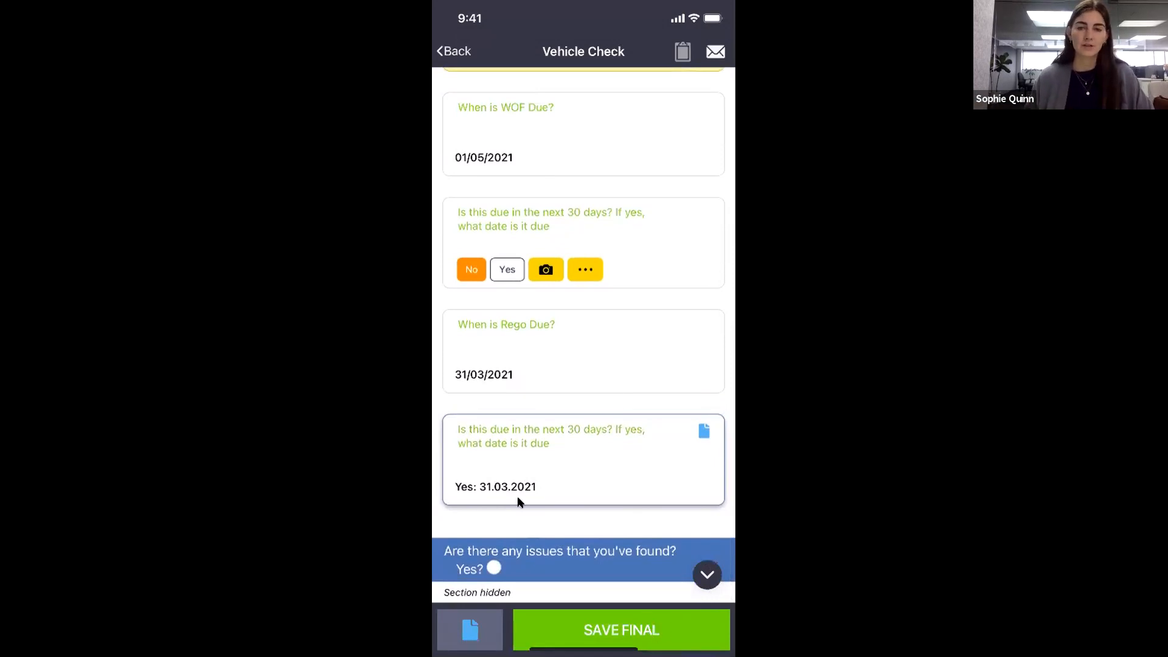
{"action": "scroll", "coordinate": [563, 183], "scroll_direction": "up", "scroll_amount": 5}
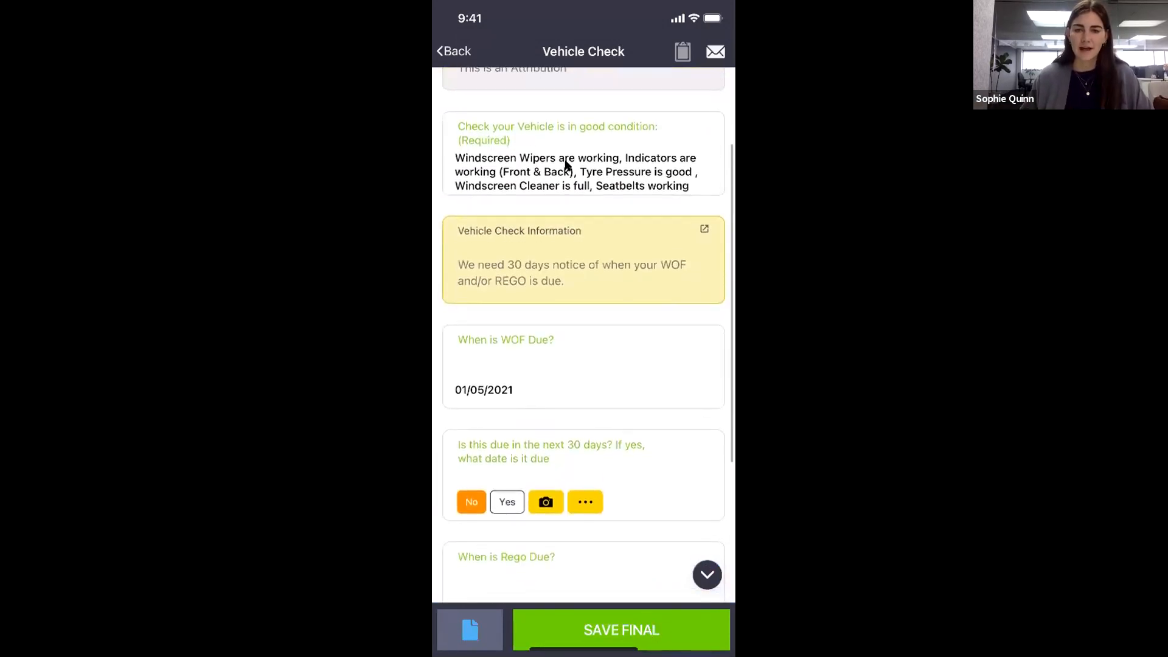
{"action": "scroll", "coordinate": [560, 163], "scroll_direction": "down", "scroll_amount": 5}
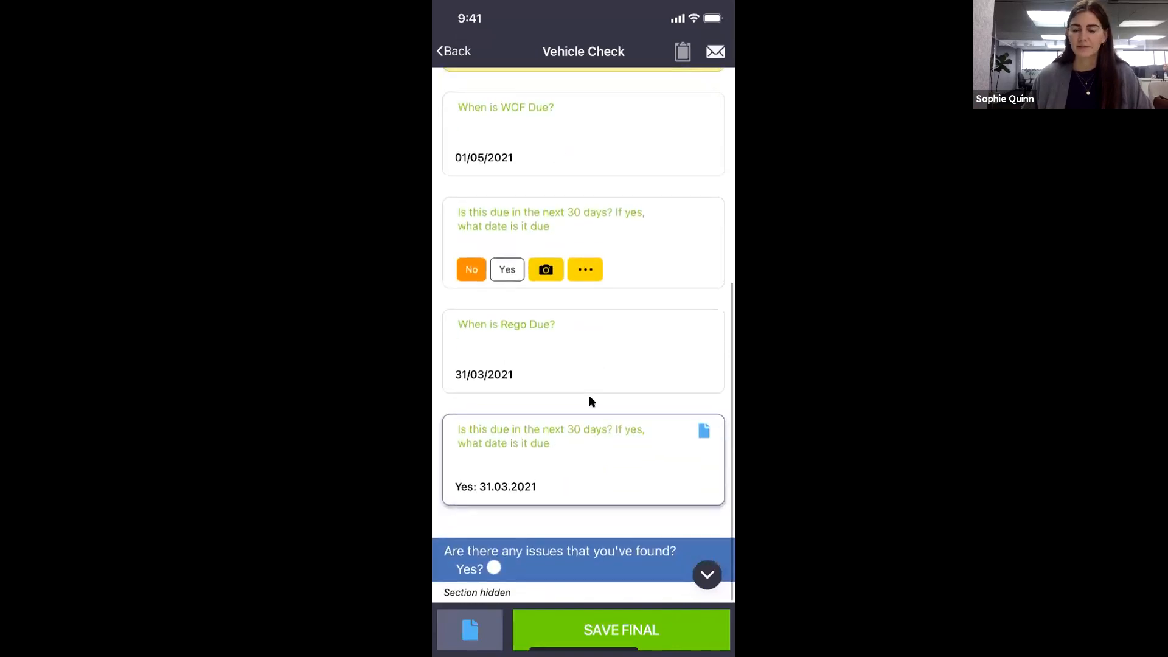
Answer Yes to issues found, describing them as 'Crack in windscreen may need to be fixed'.
{"action": "left_click", "coordinate": [494, 568]}
{"action": "scroll", "coordinate": [490, 565], "scroll_direction": "down", "scroll_amount": 3}
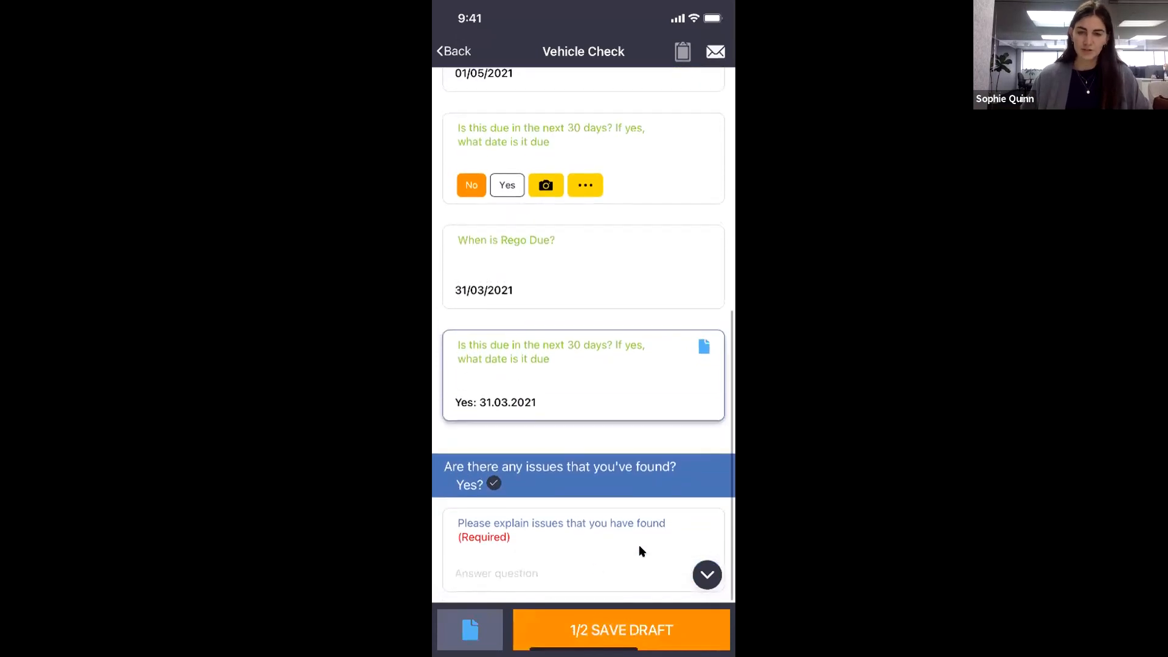
{"action": "left_click", "coordinate": [584, 536]}
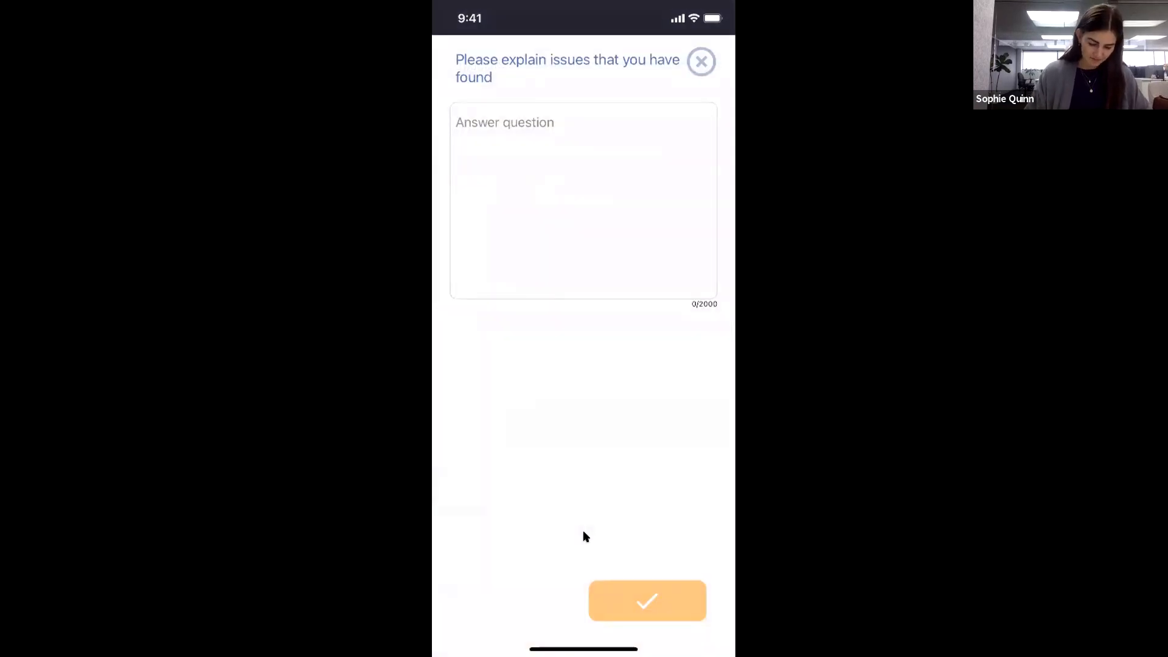
{"action": "type", "text": "Crack "}
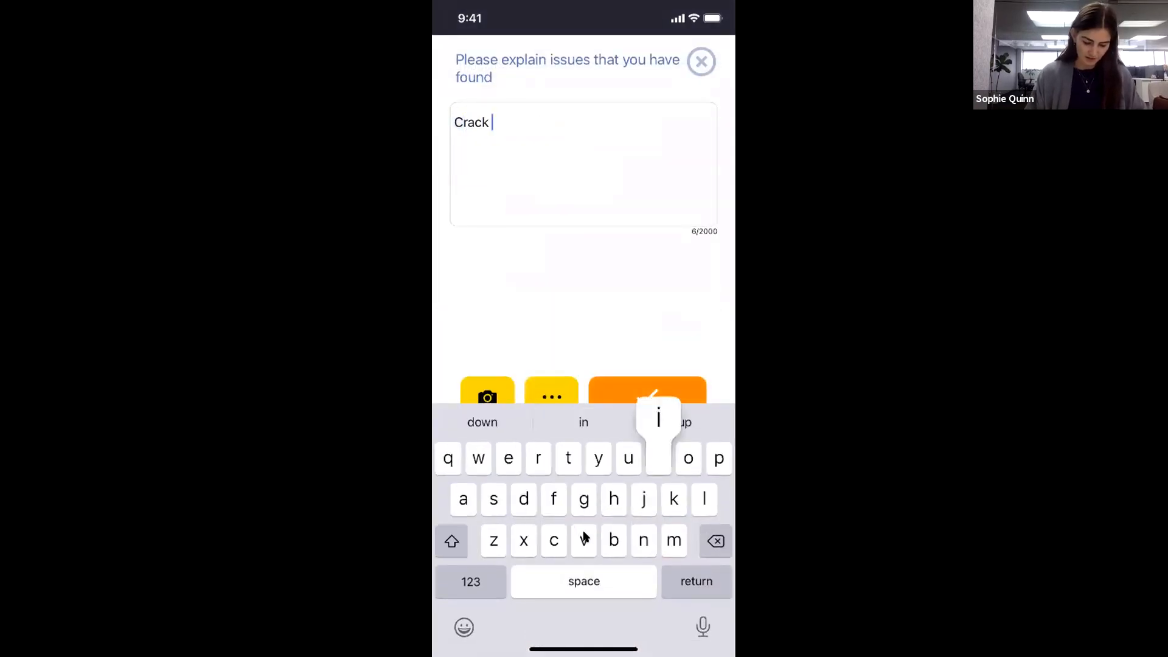
{"action": "type", "text": "in windscree"}
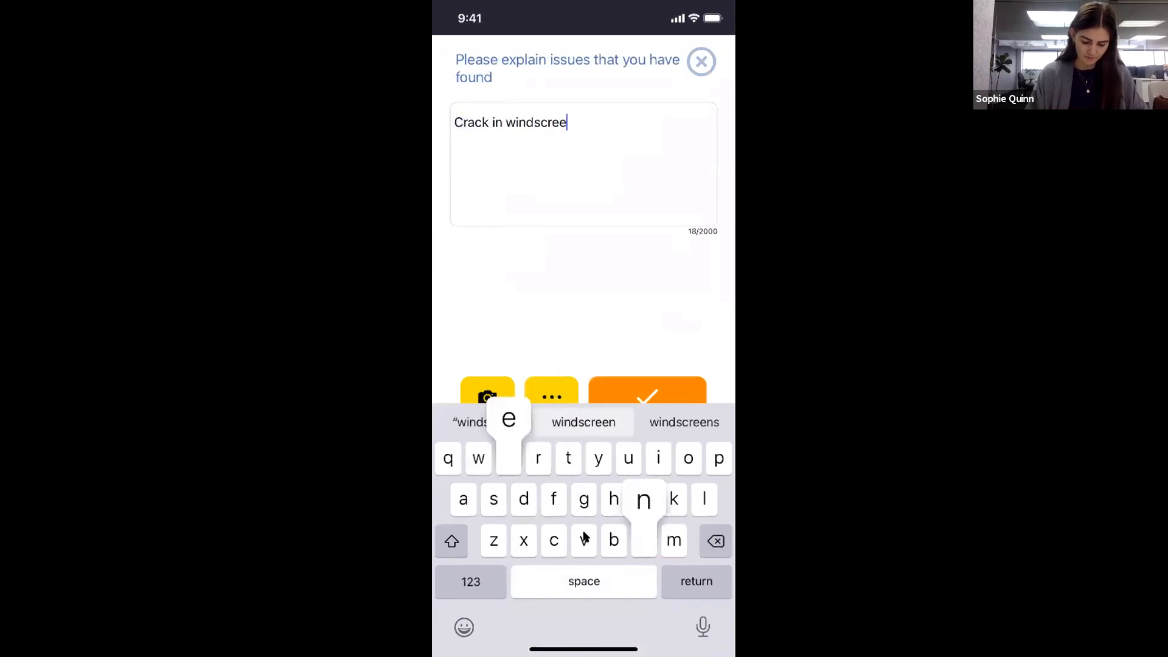
{"action": "type", "text": "n may ne"}
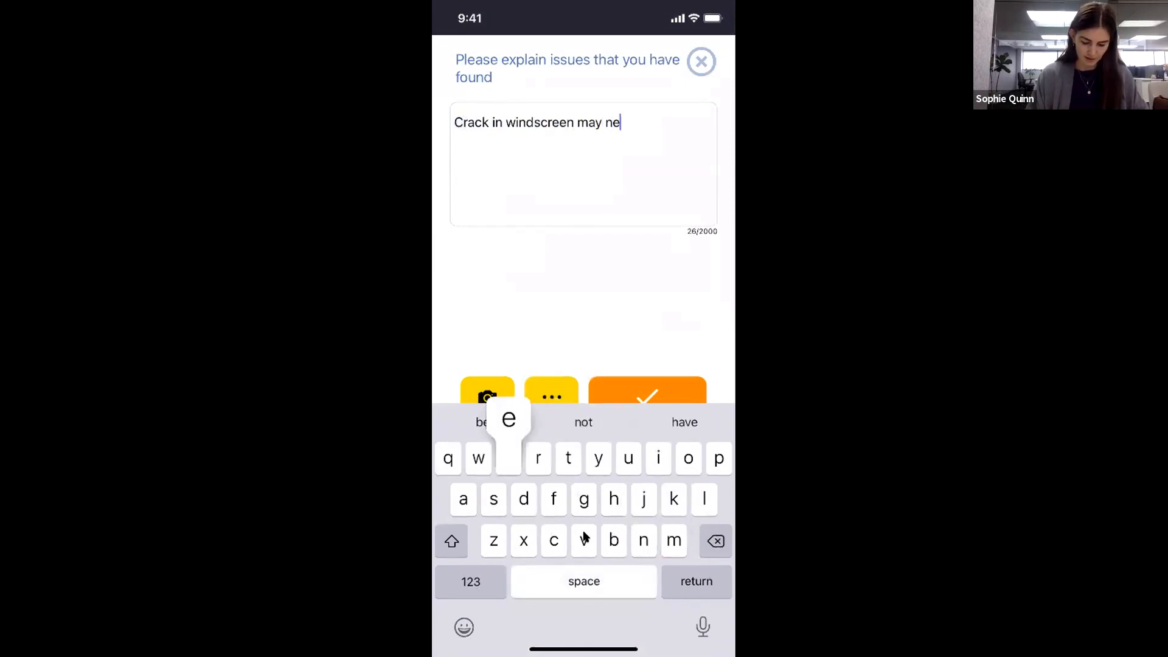
{"action": "type", "text": "ed to be fixed"}
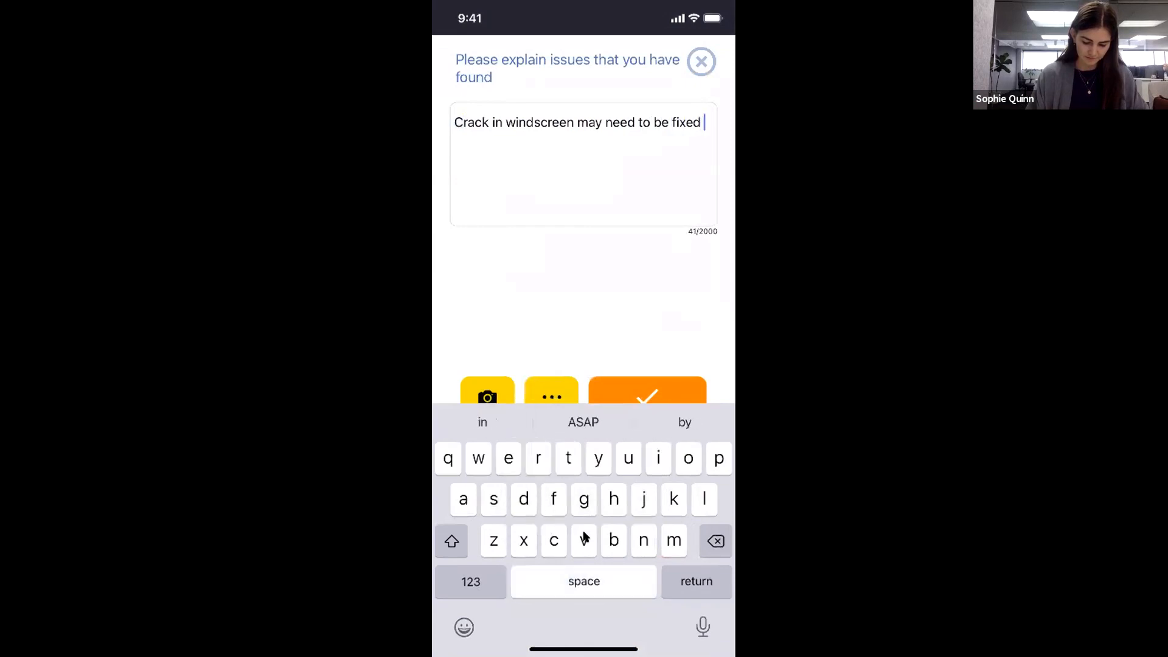
{"action": "key", "text": "Escape"}
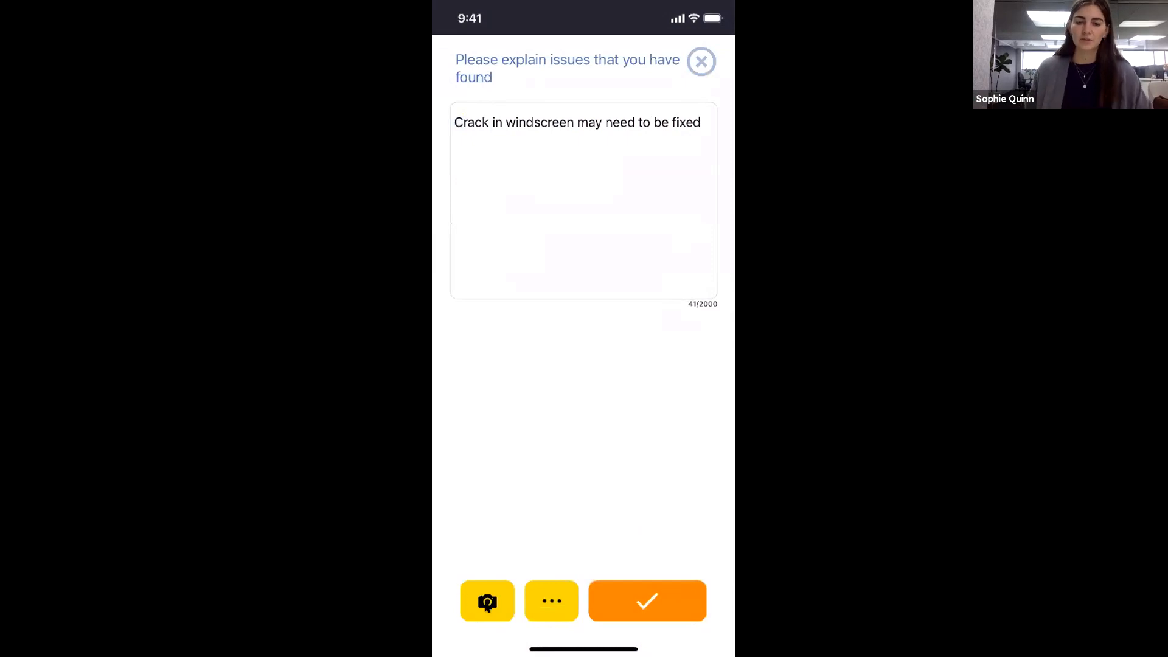
{"action": "left_click", "coordinate": [630, 603]}
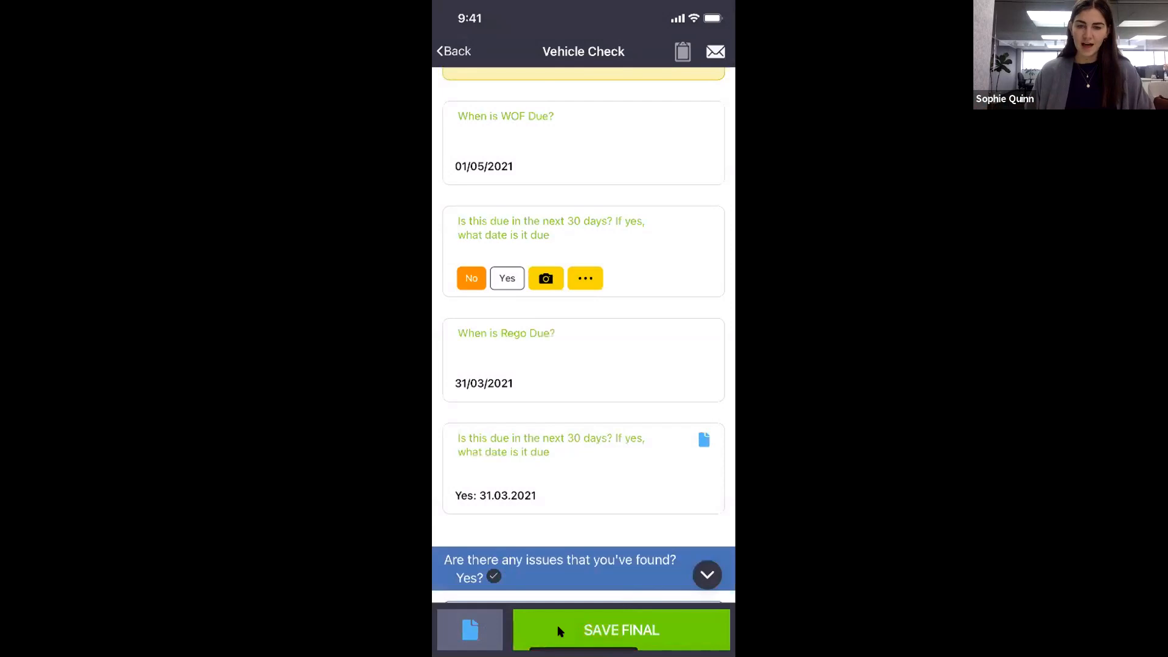
Save the Vehicle Check as final and sign it by entering the signer's PIN.
{"action": "left_click", "coordinate": [572, 631]}
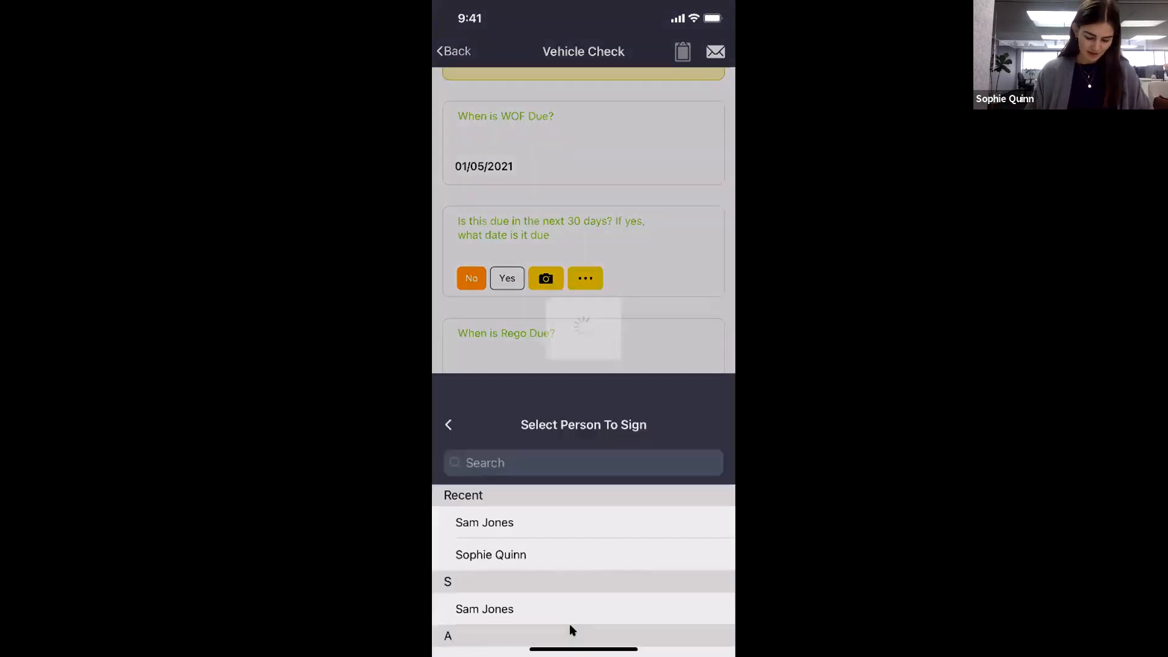
{"action": "type", "text": "1234"}
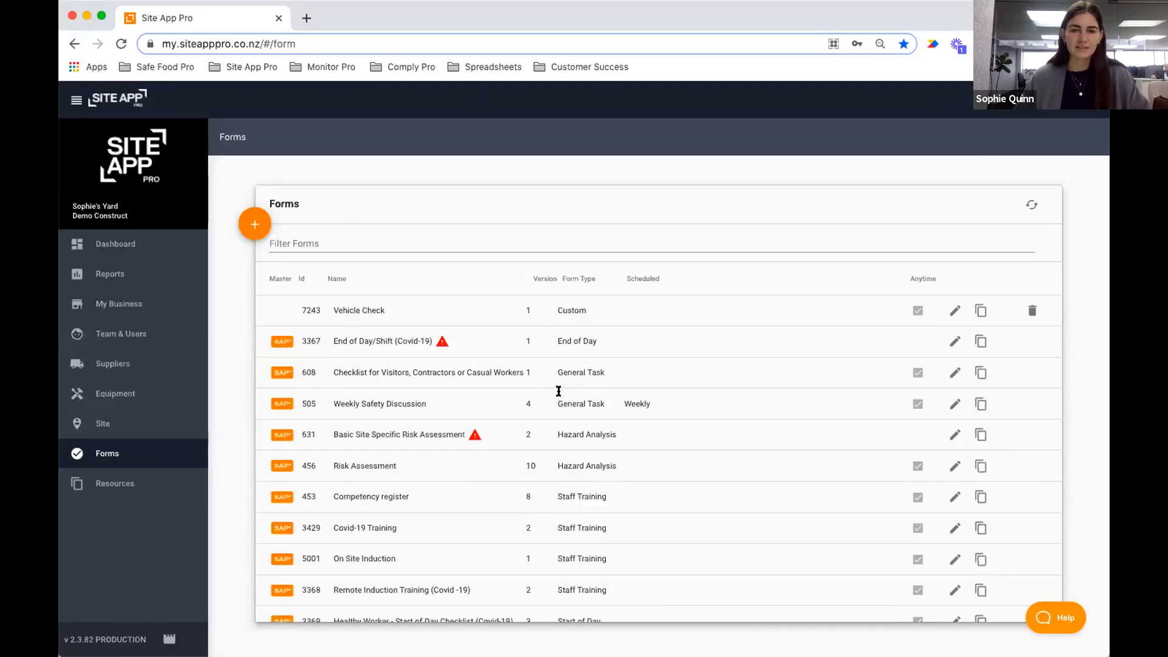
Filter forms by 'person' and review Personal Pre-Start's override settings, closing without changes.
{"action": "left_click", "coordinate": [310, 241]}
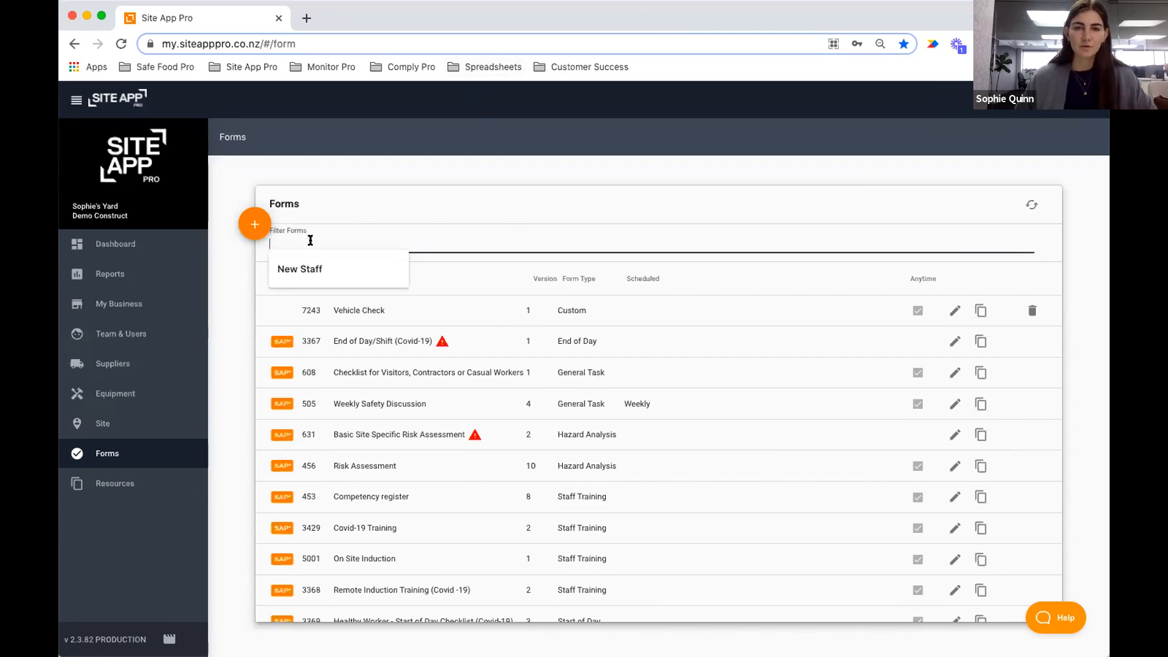
{"action": "left_click", "coordinate": [354, 189]}
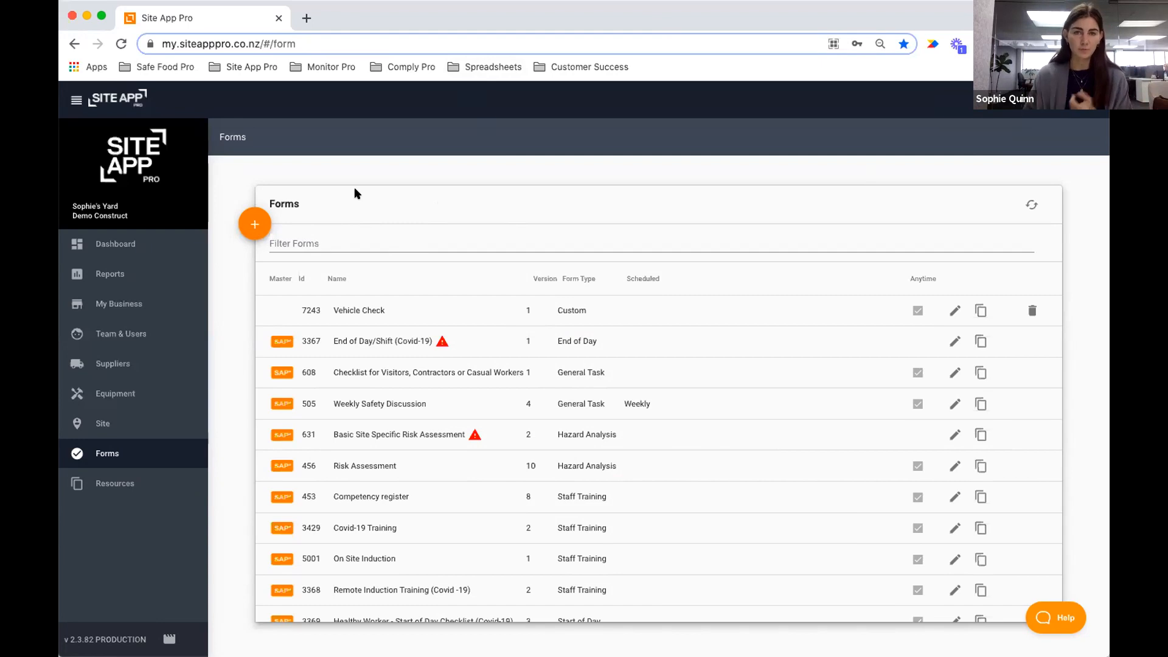
{"action": "left_click", "coordinate": [312, 238]}
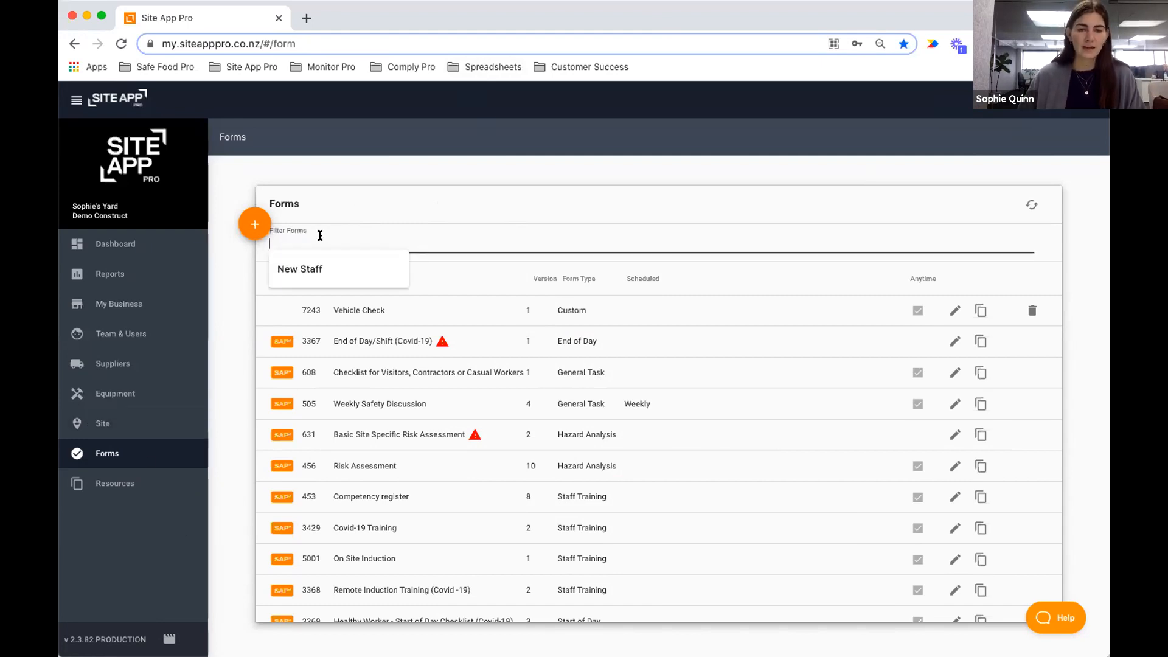
{"action": "type", "text": "person"}
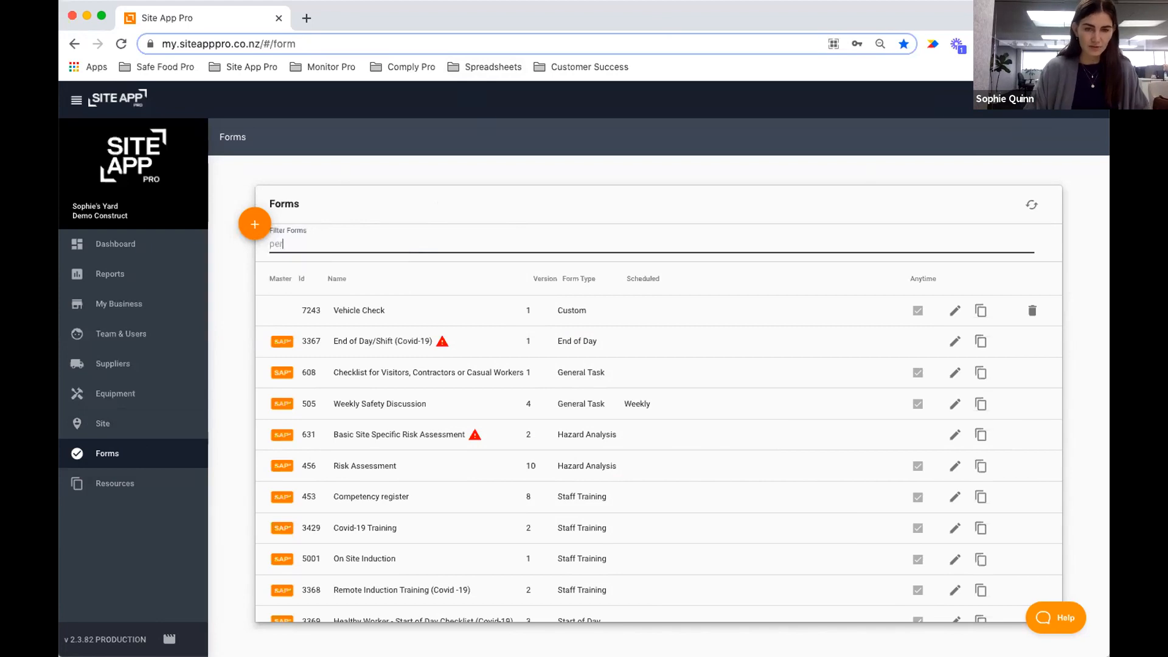
{"action": "left_click", "coordinate": [956, 311]}
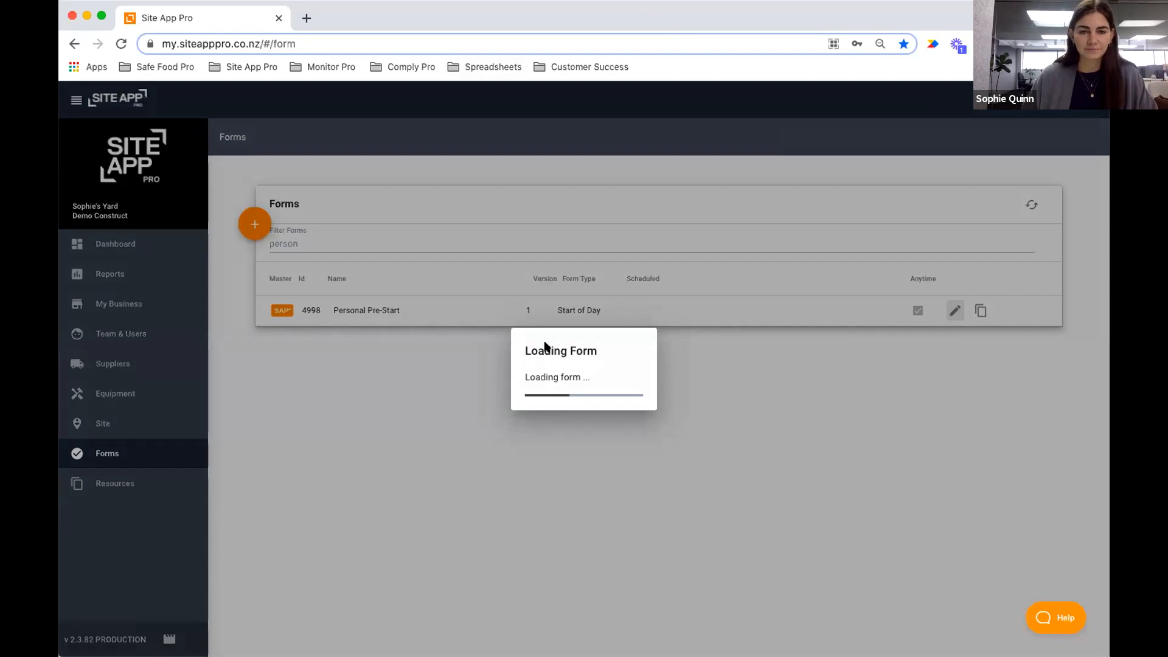
{"action": "scroll", "coordinate": [558, 375], "scroll_direction": "down", "scroll_amount": 1}
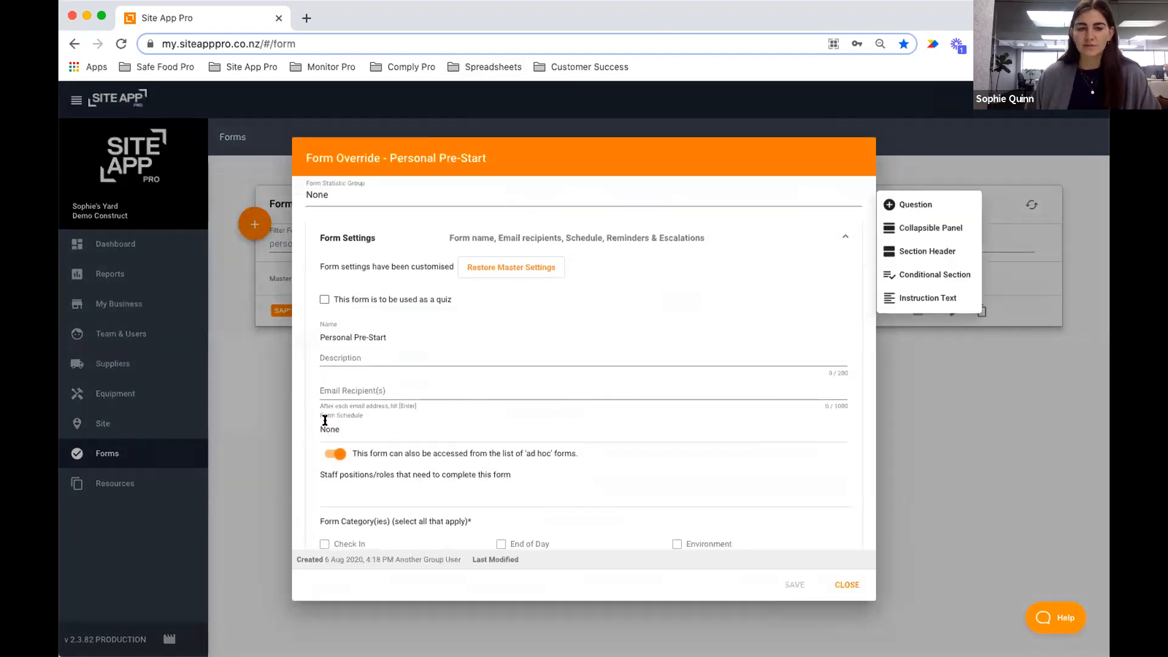
{"action": "scroll", "coordinate": [369, 421], "scroll_direction": "down", "scroll_amount": 1}
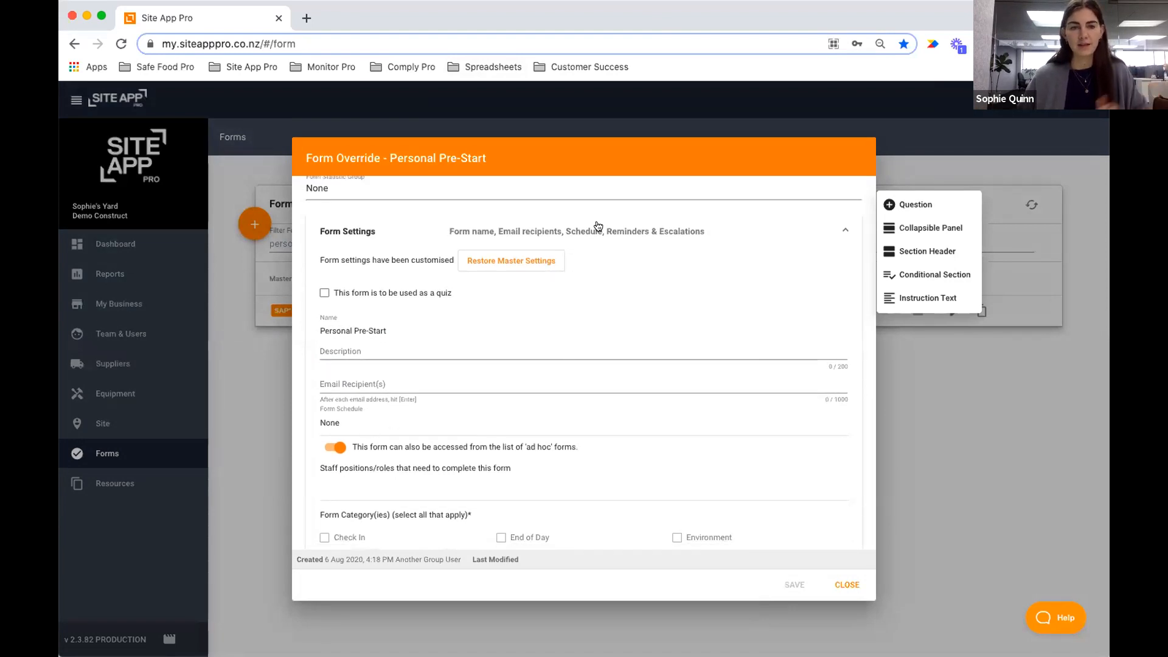
{"action": "scroll", "coordinate": [609, 243], "scroll_direction": "up", "scroll_amount": 3}
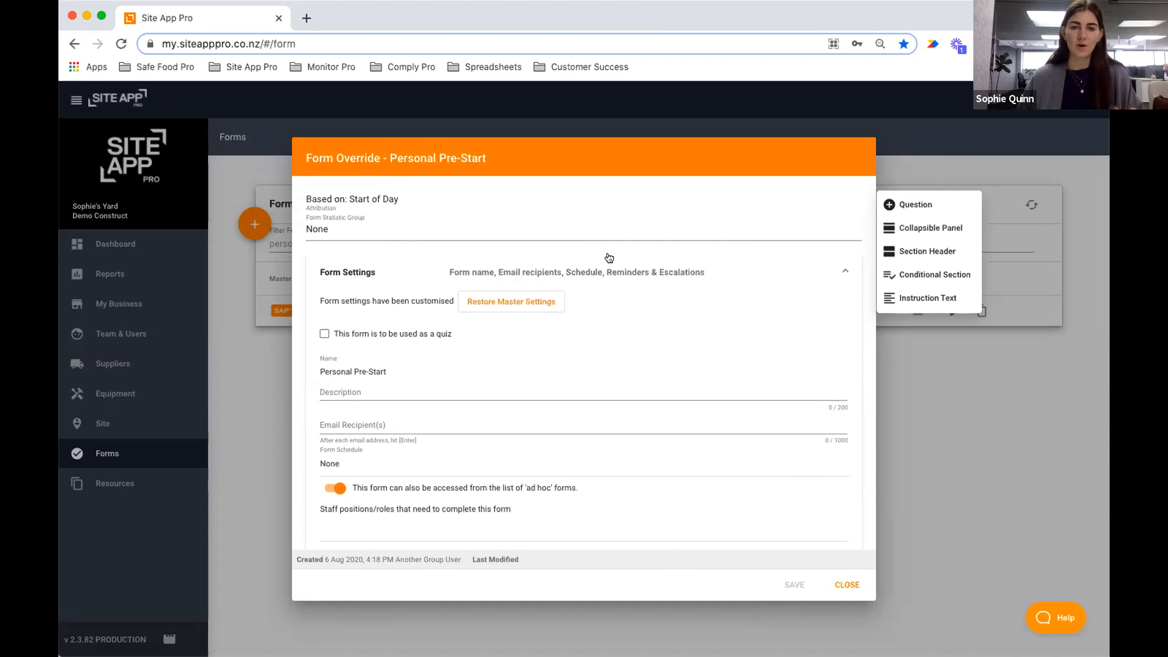
{"action": "scroll", "coordinate": [615, 438], "scroll_direction": "down", "scroll_amount": 5}
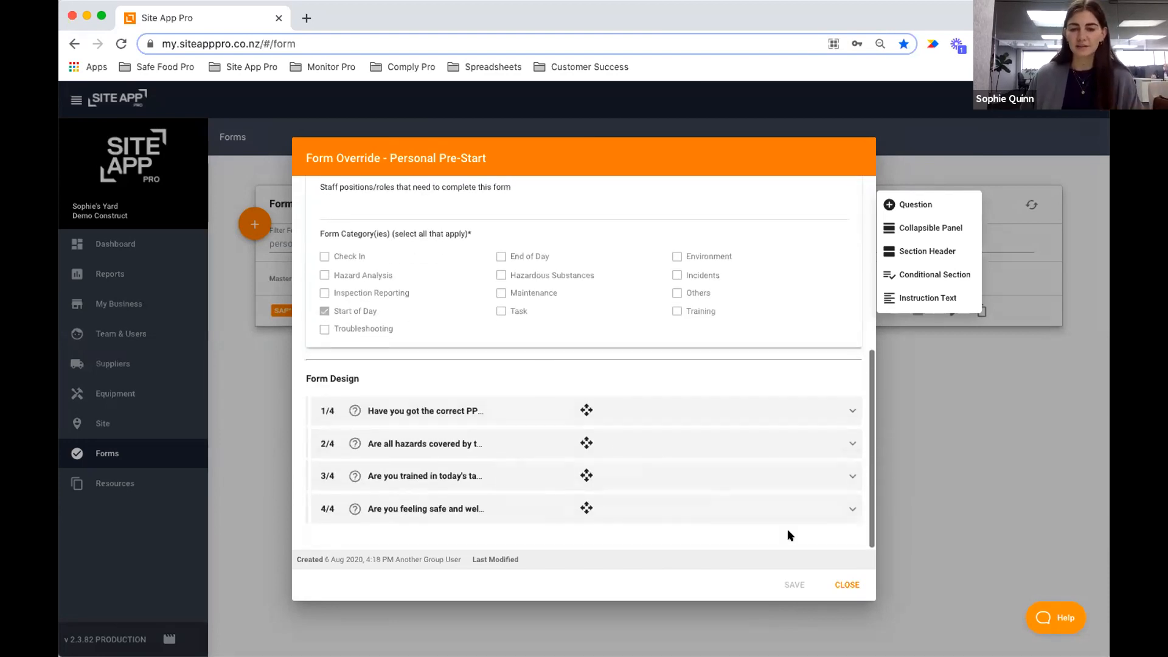
{"action": "left_click", "coordinate": [860, 587]}
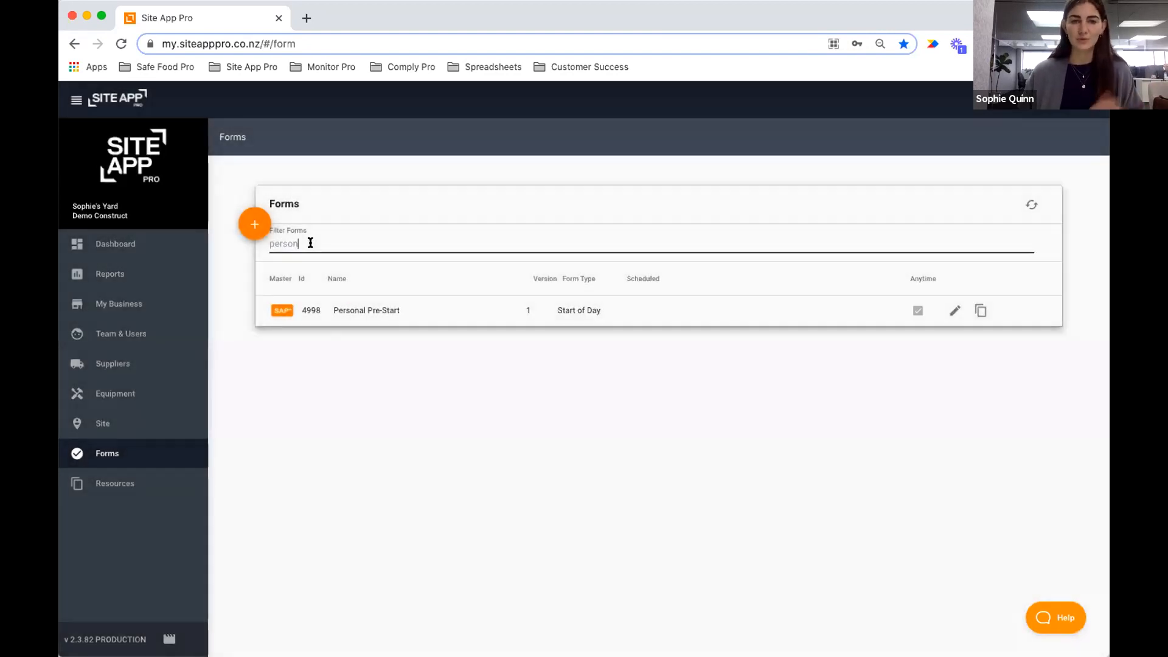
Replace the forms filter with 'pre'.
{"action": "double_click", "coordinate": [311, 243]}
{"action": "key", "text": "BackSpace"}
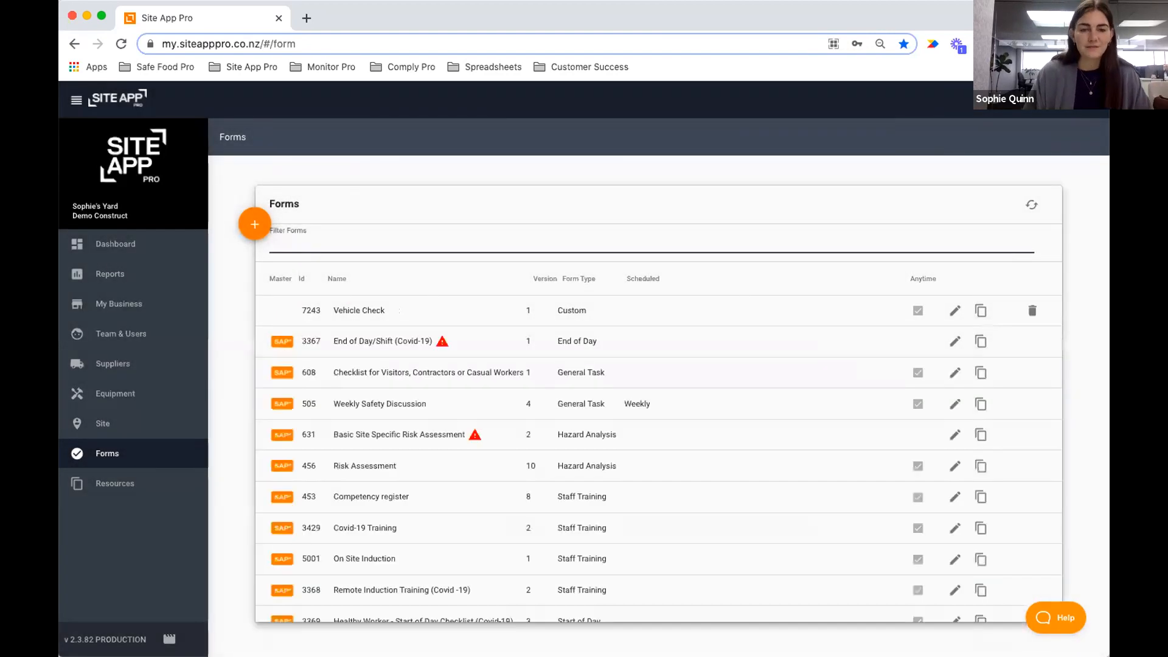
{"action": "type", "text": "pre"}
{"action": "left_click", "coordinate": [512, 412]}
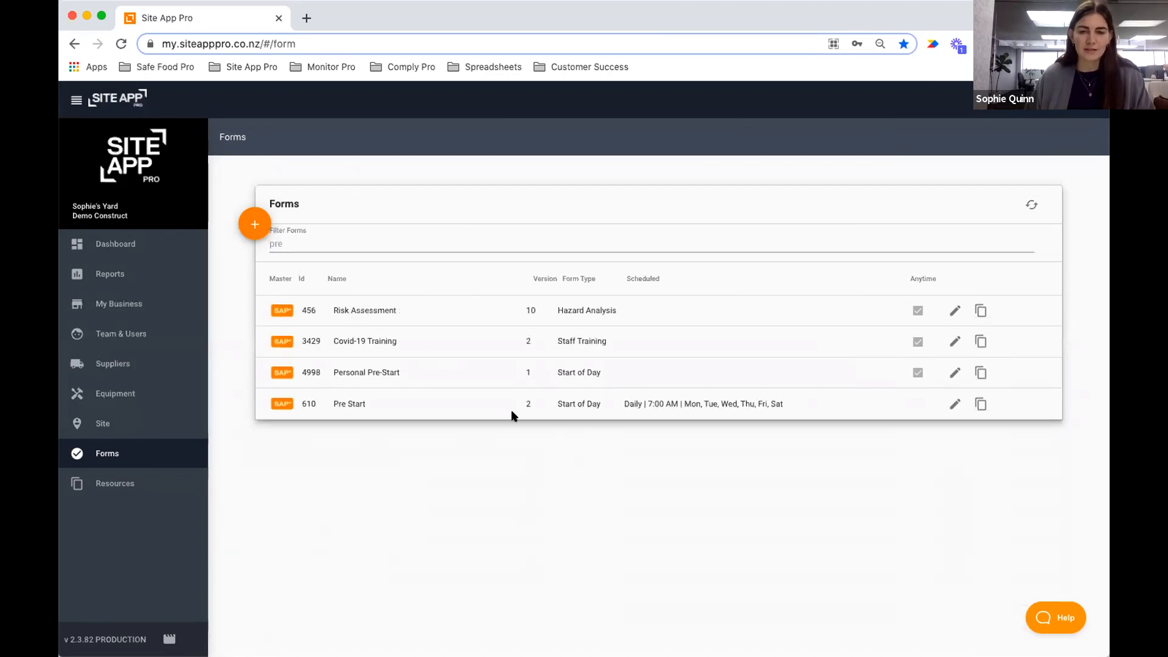
Set Pre Start's form schedule to None, turn off ad hoc availability, and save.
{"action": "left_click", "coordinate": [951, 405]}
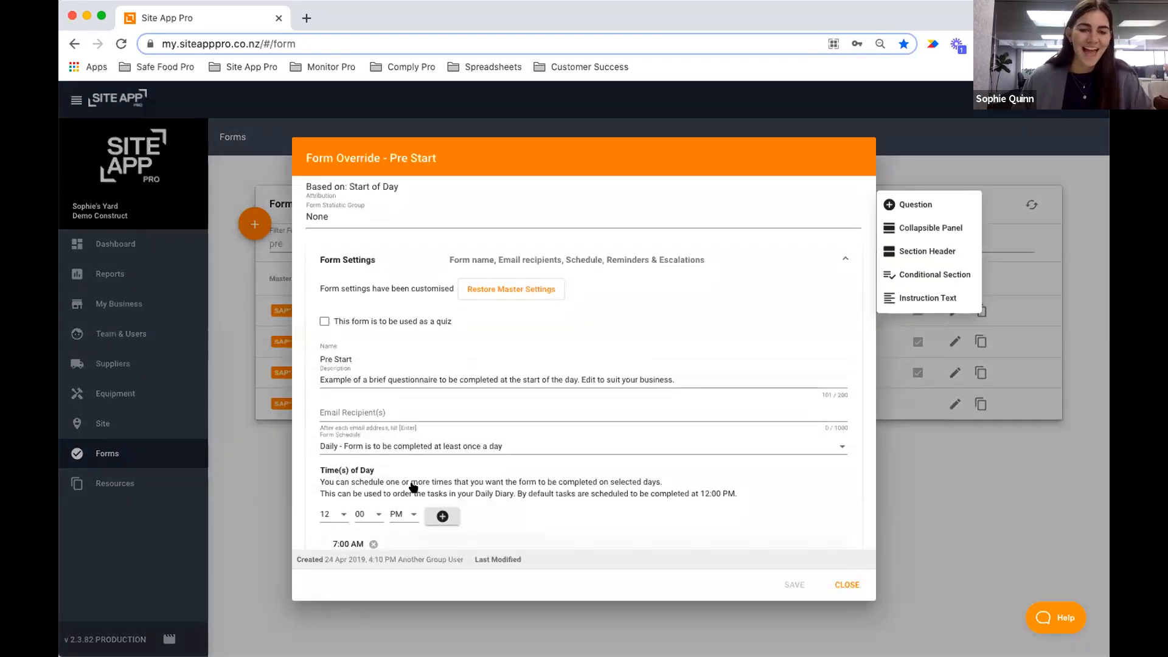
{"action": "scroll", "coordinate": [413, 487], "scroll_direction": "down", "scroll_amount": 1}
{"action": "left_click", "coordinate": [385, 398]}
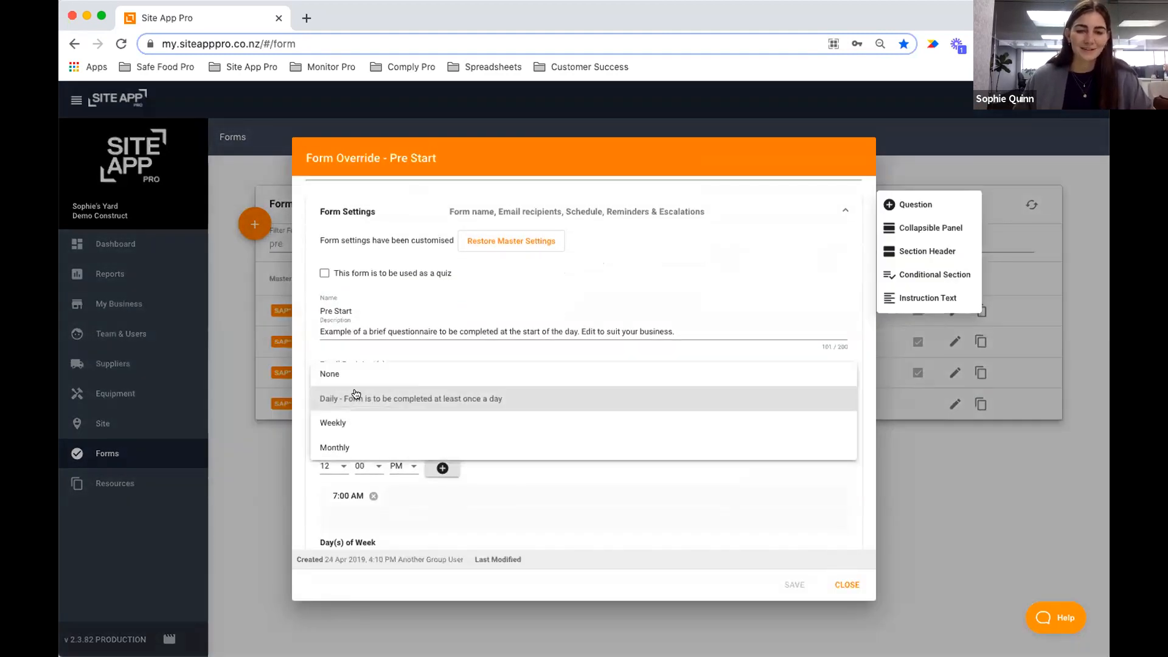
{"action": "left_click", "coordinate": [347, 373]}
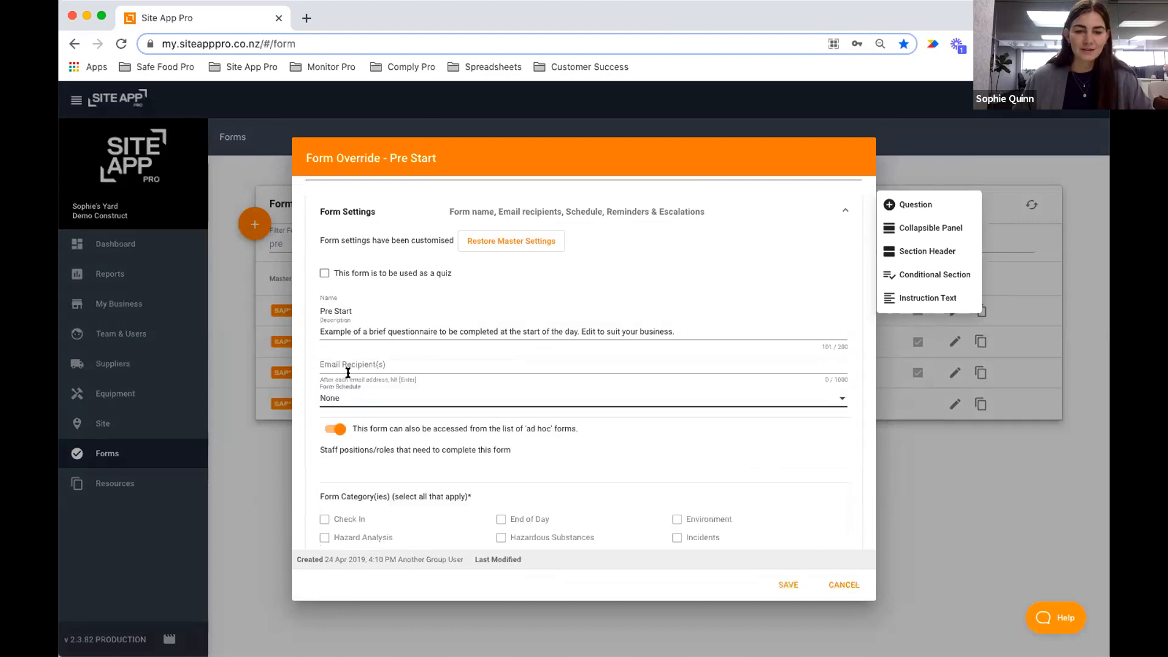
{"action": "left_click", "coordinate": [339, 429]}
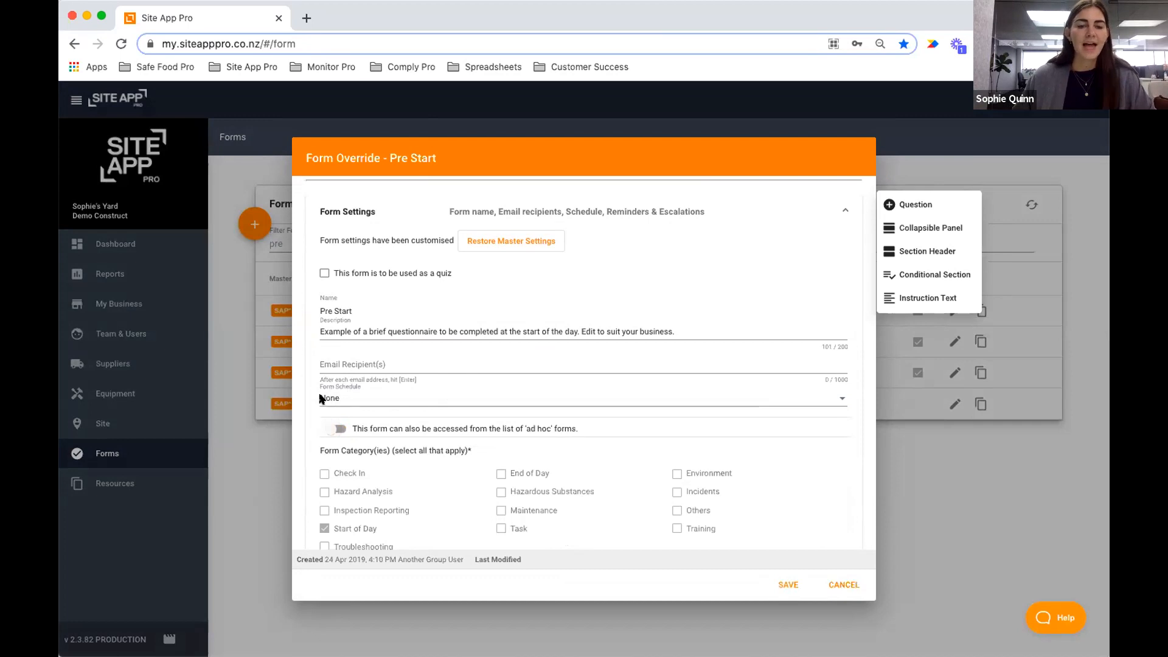
{"action": "left_click", "coordinate": [786, 585]}
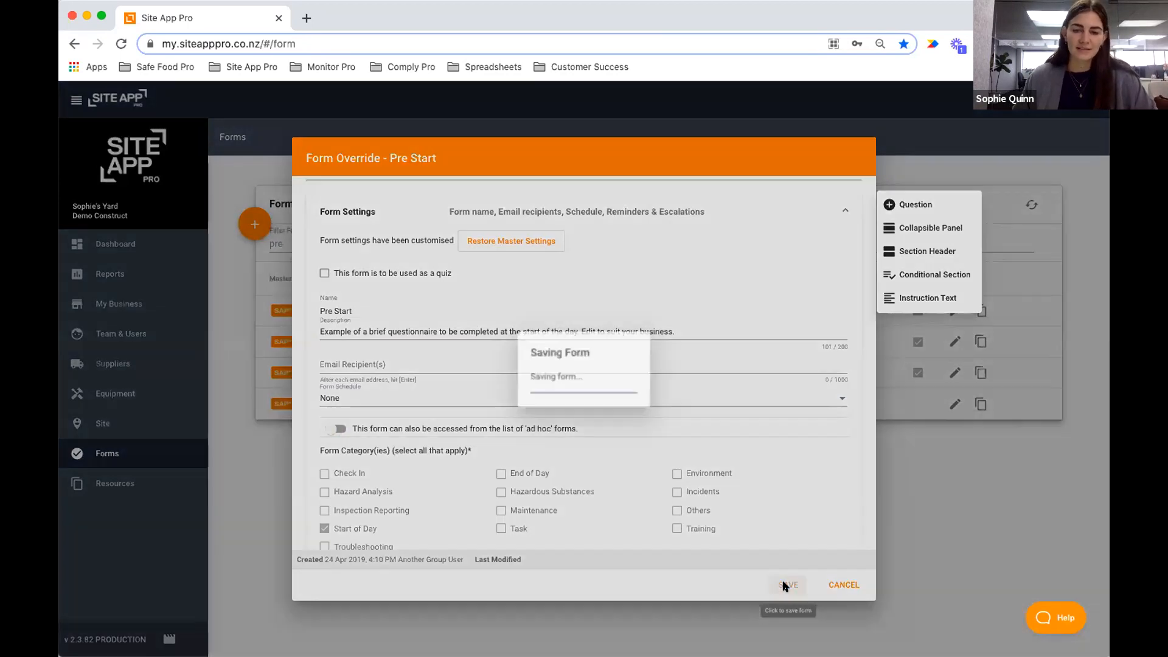